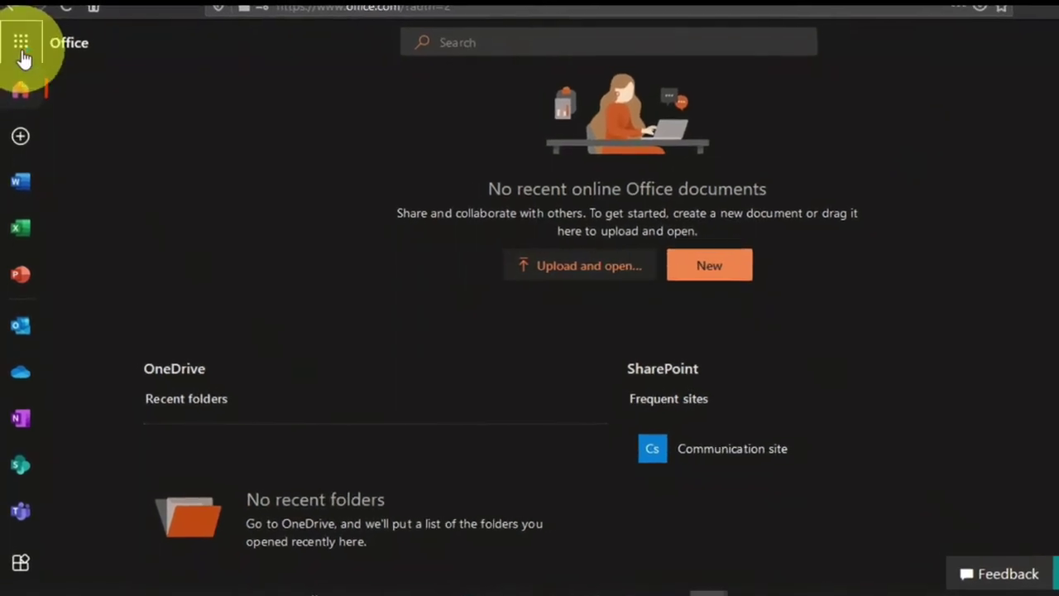
Open SharePoint from the Microsoft 365 apps and choose Team site as the type of site to create.
click(20, 53)
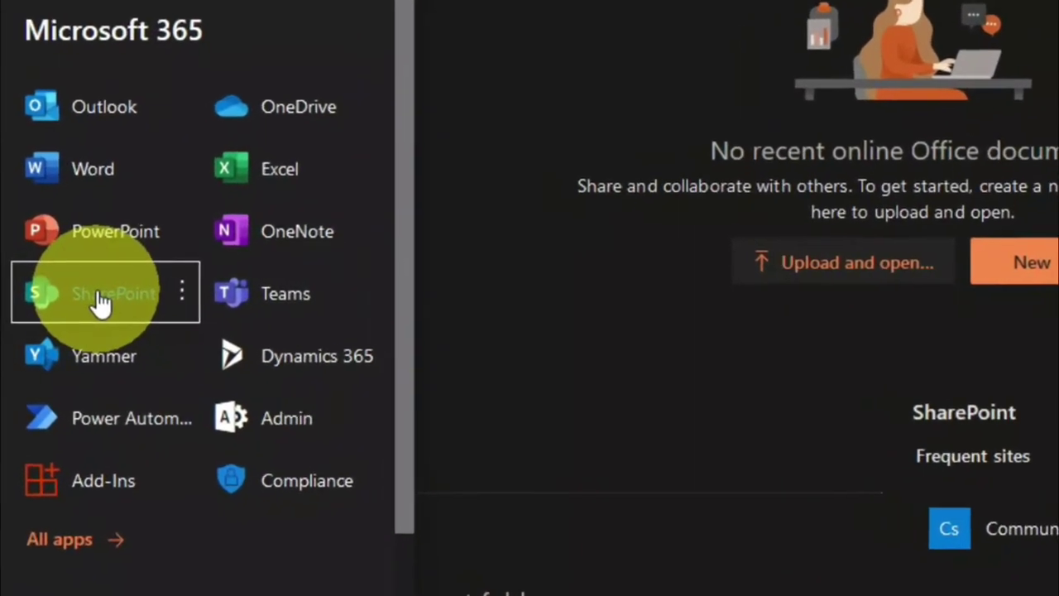
click(93, 297)
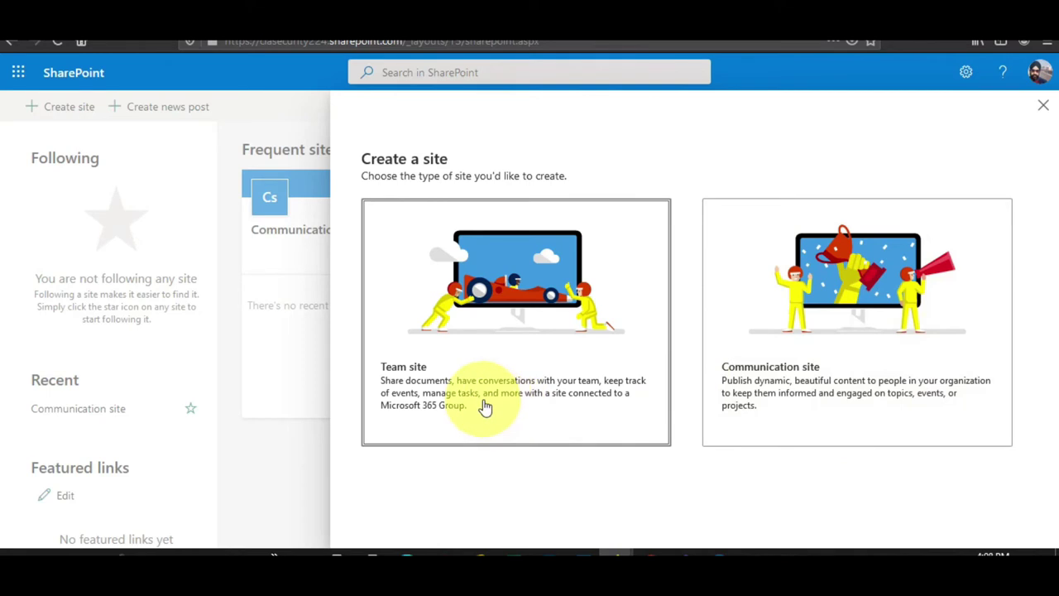
click(537, 395)
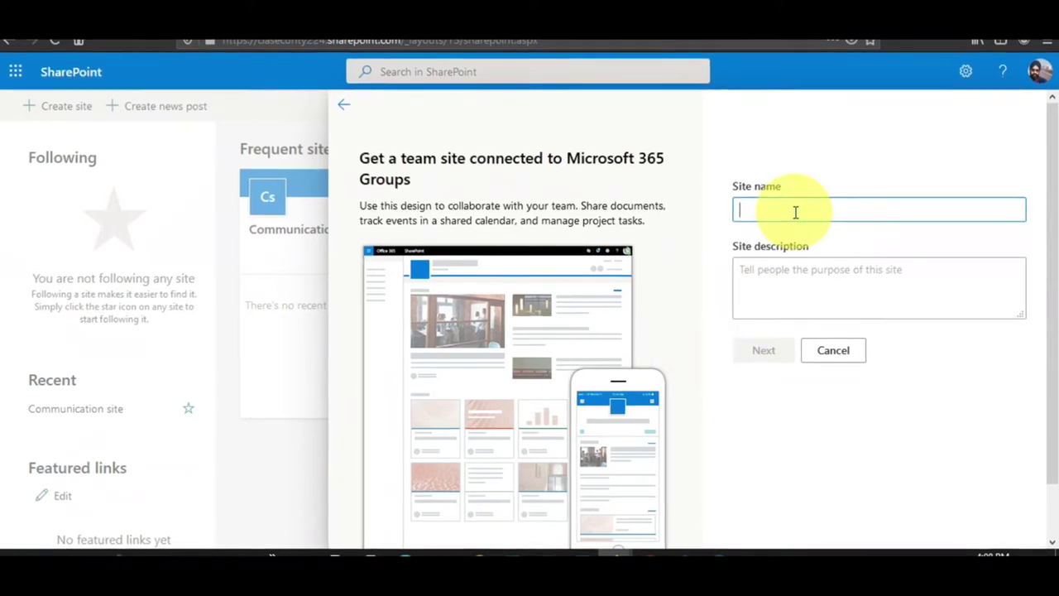
Name the new team site HR Dept.
text(HR)
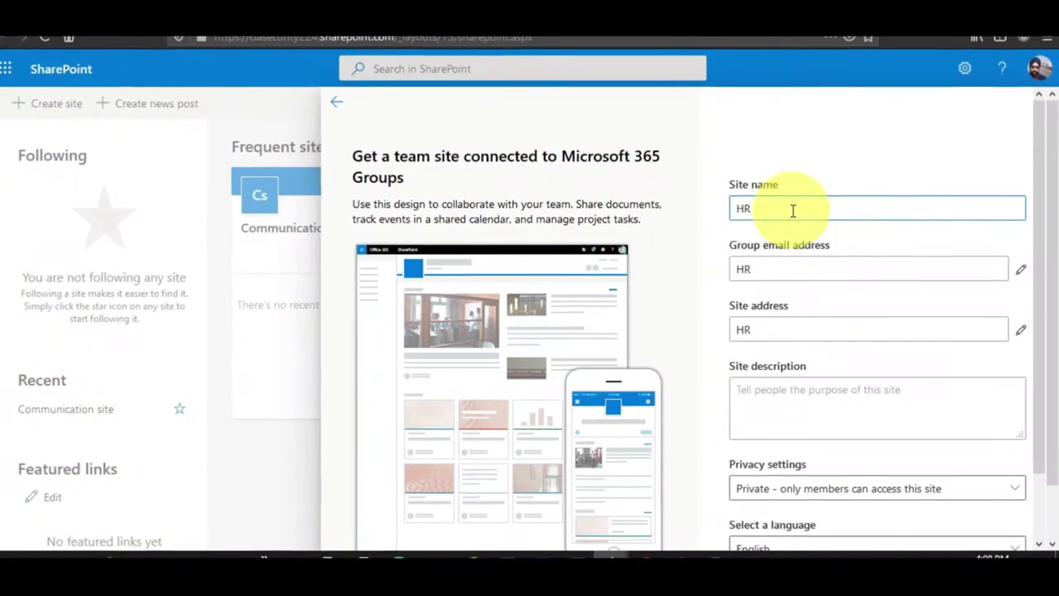
text( Dept)
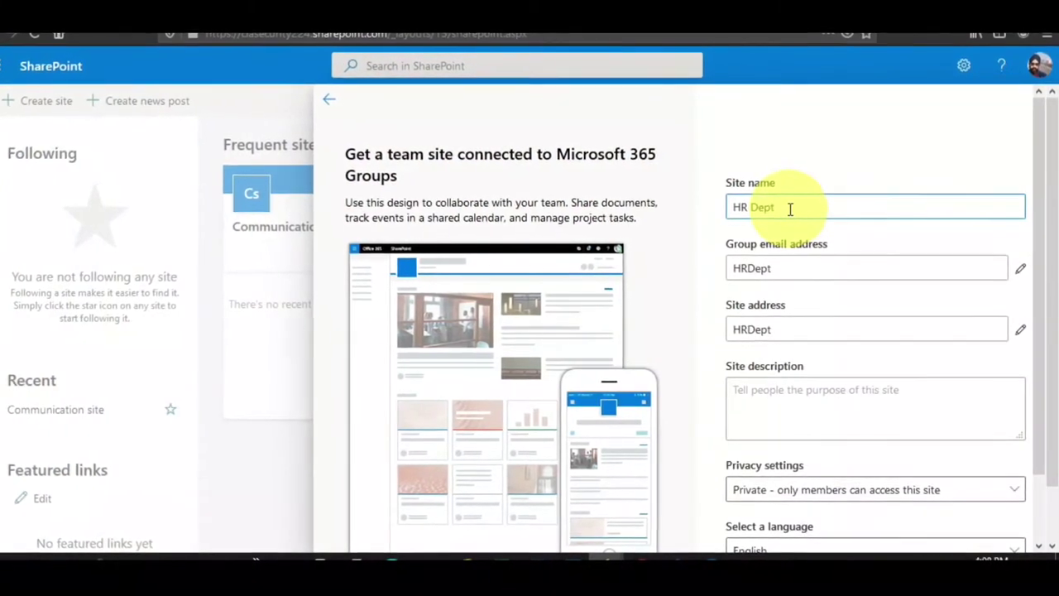
drag(791, 210, 694, 200)
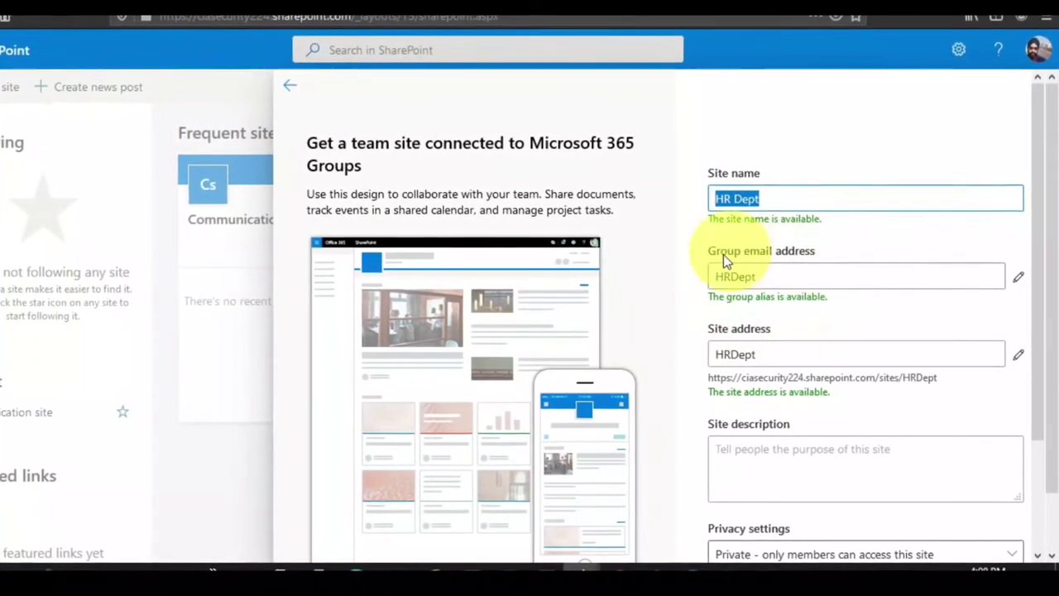
Change the site address of the new team site to humanresource.
scroll(854, 295, down, 1)
scroll(854, 294, down, 1)
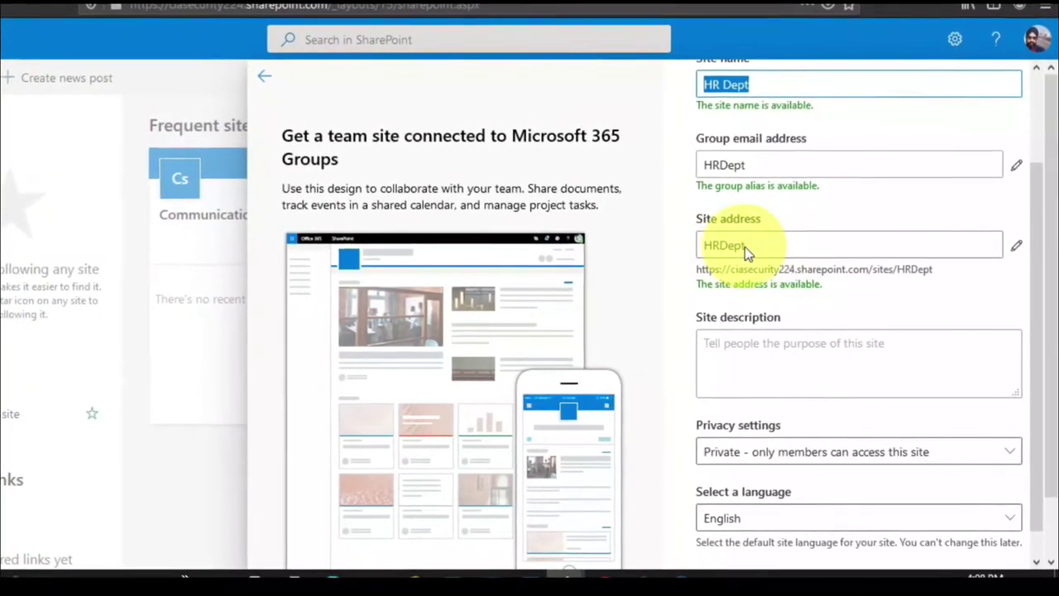
click(754, 246)
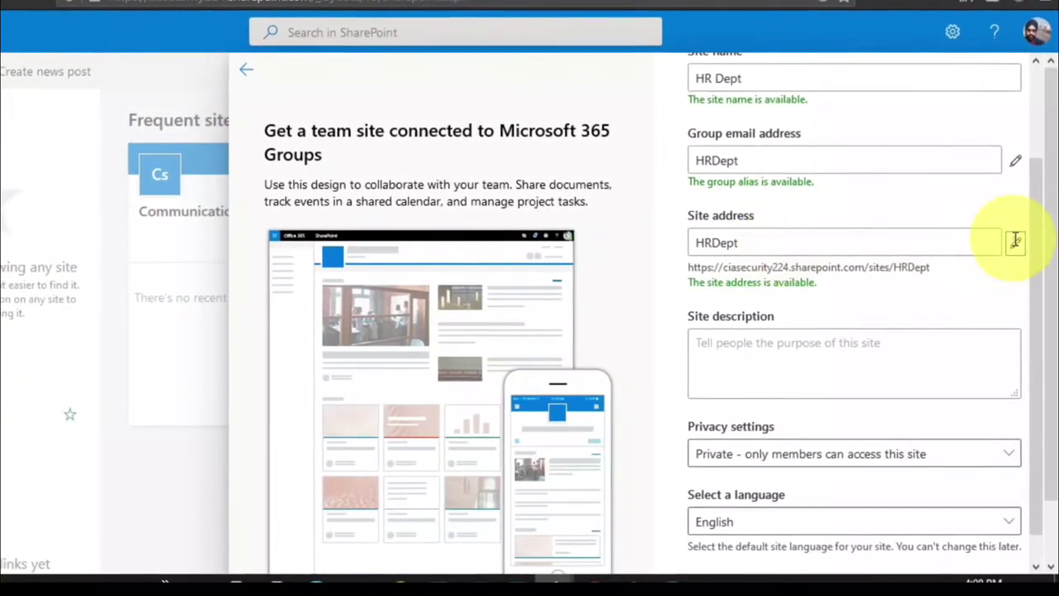
click(1015, 243)
text(human)
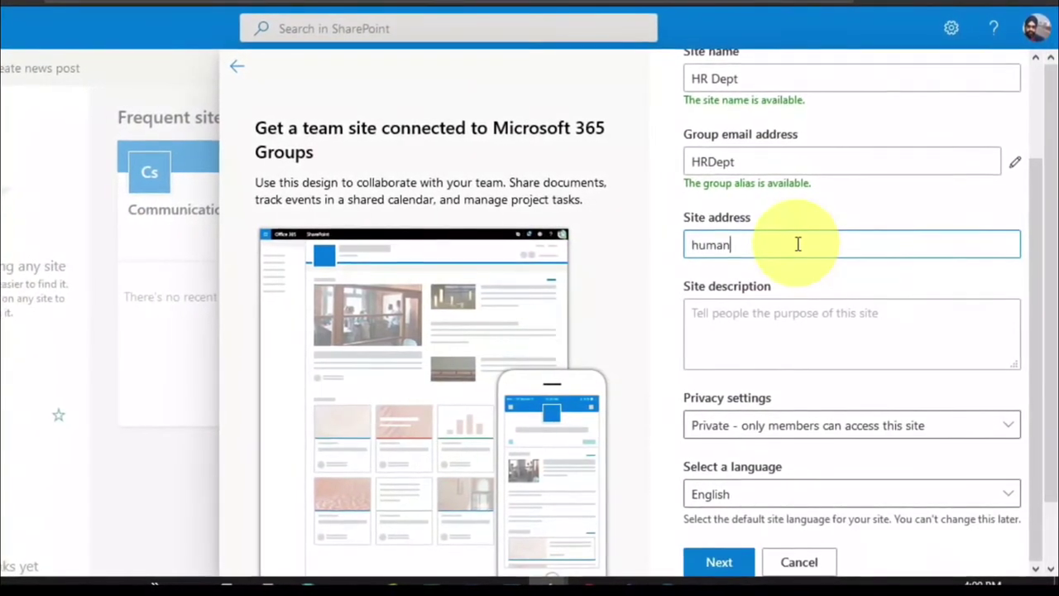
text(resource)
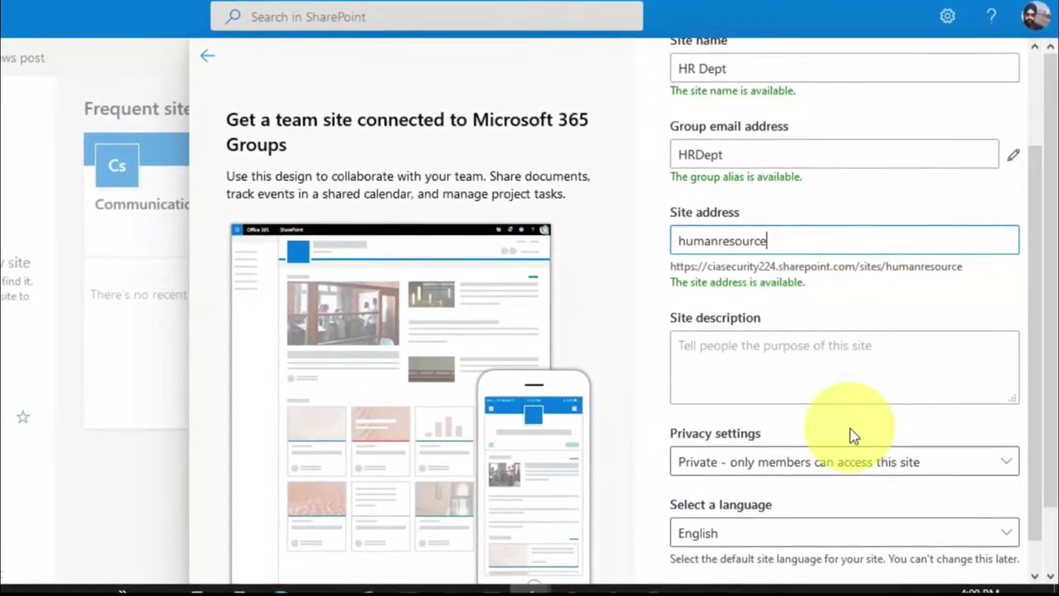
Enter the site description "This is for internal HR dept".
scroll(853, 433, down, 2)
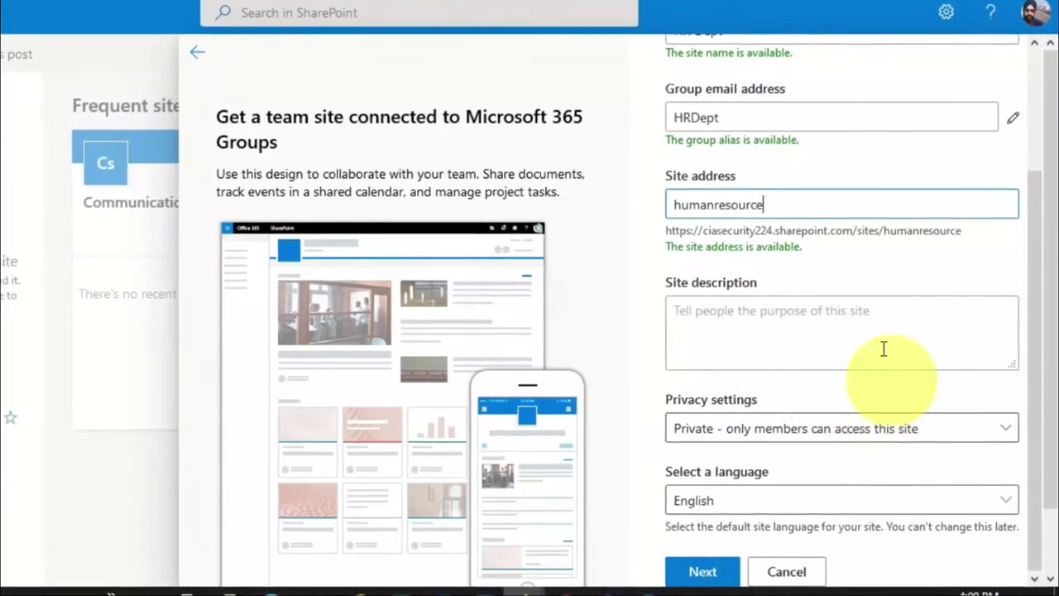
click(866, 337)
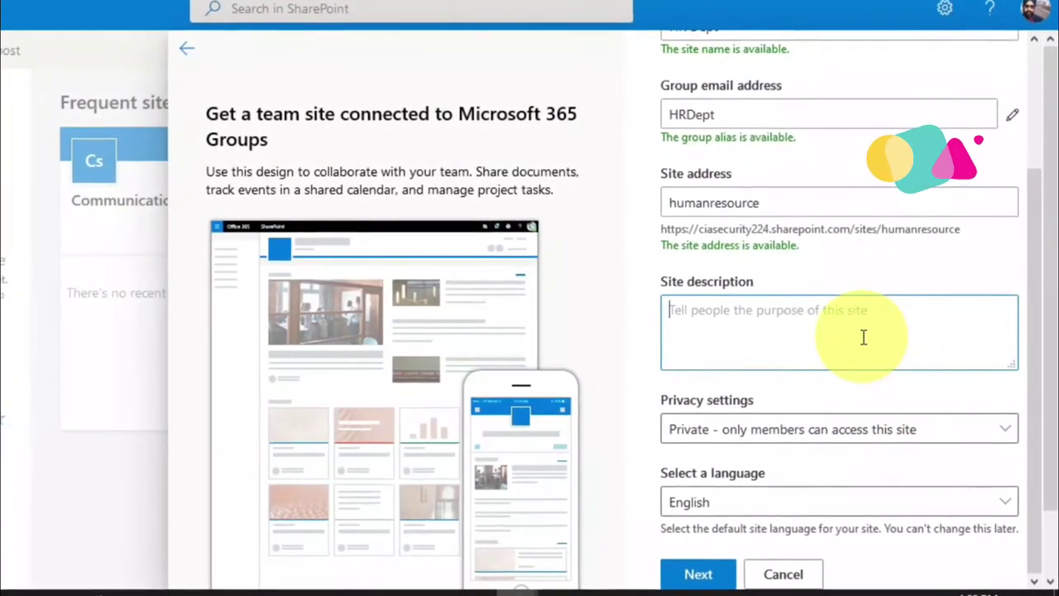
text(This is for internal HR dept)
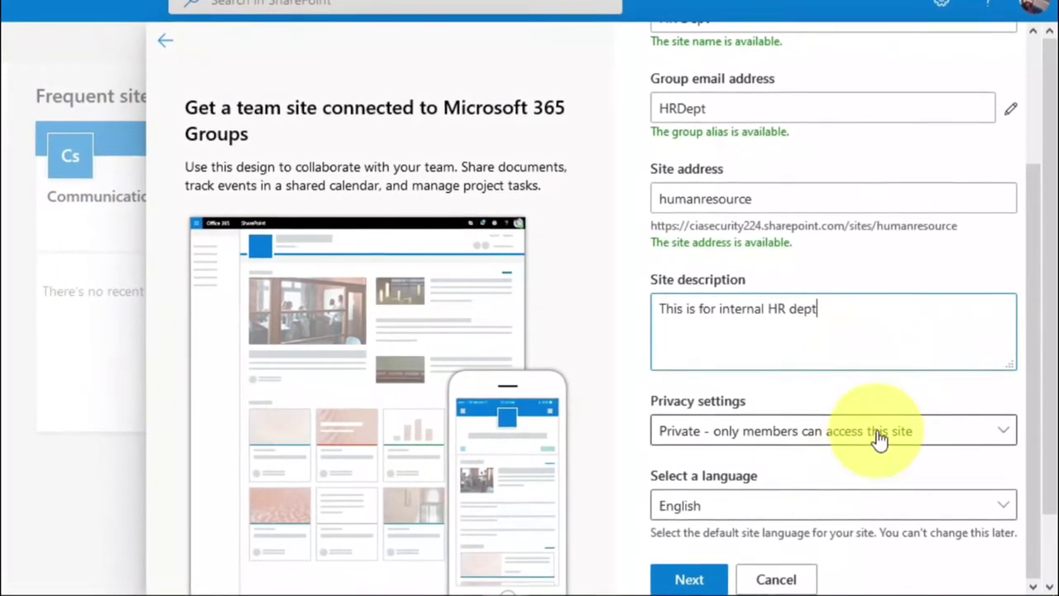
Set the privacy to "Private - only members can access this site" and proceed to adding group members.
scroll(878, 438, down, 2)
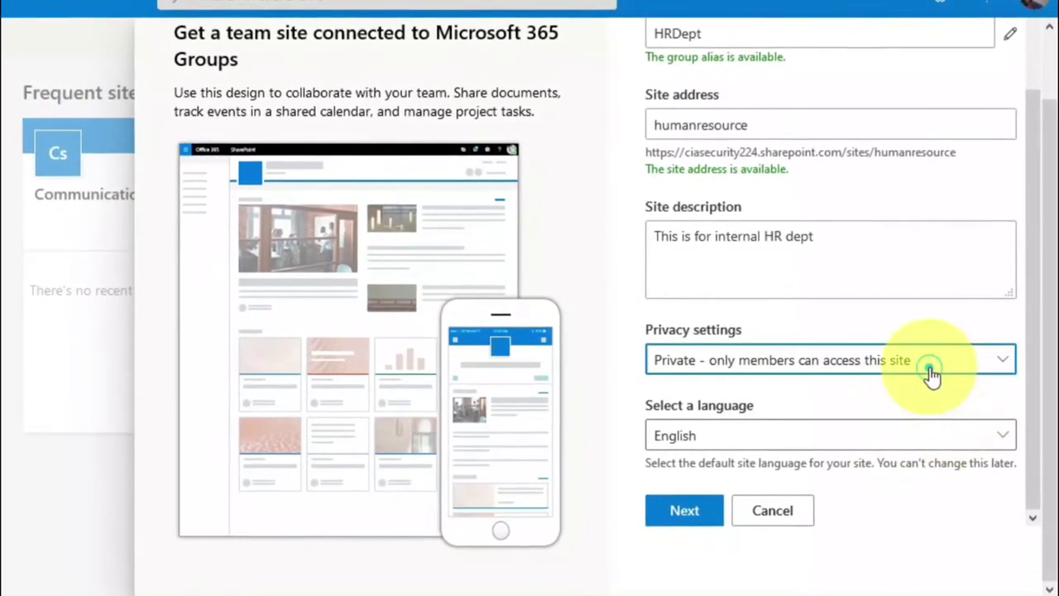
click(931, 374)
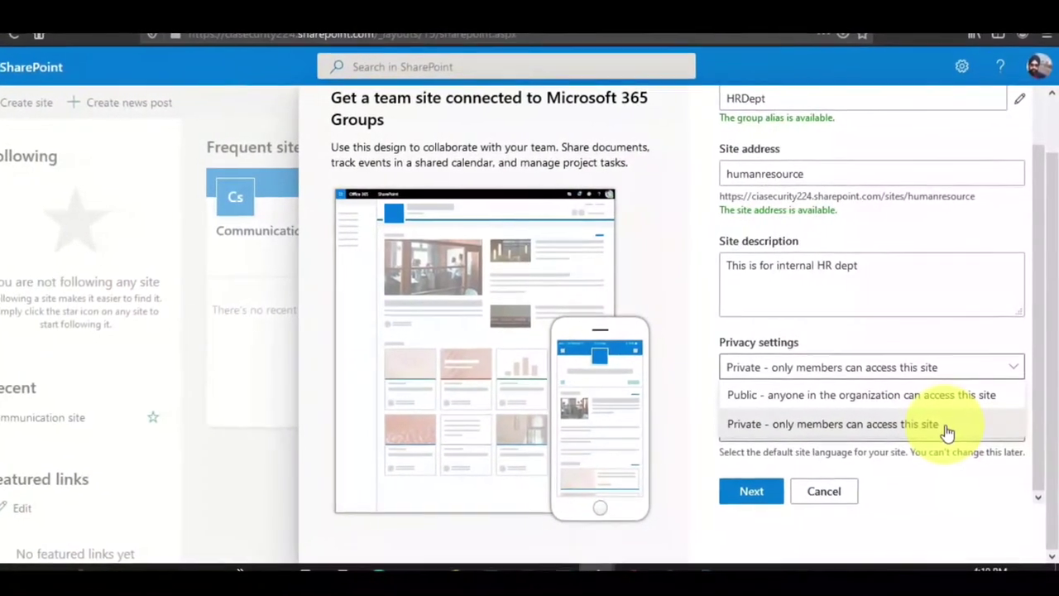
click(774, 427)
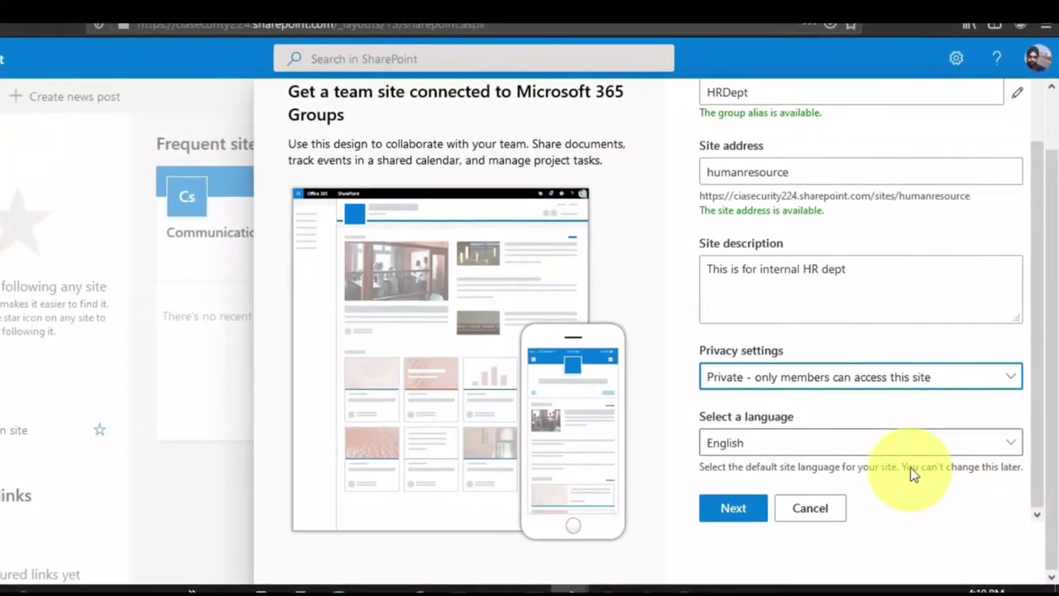
click(728, 512)
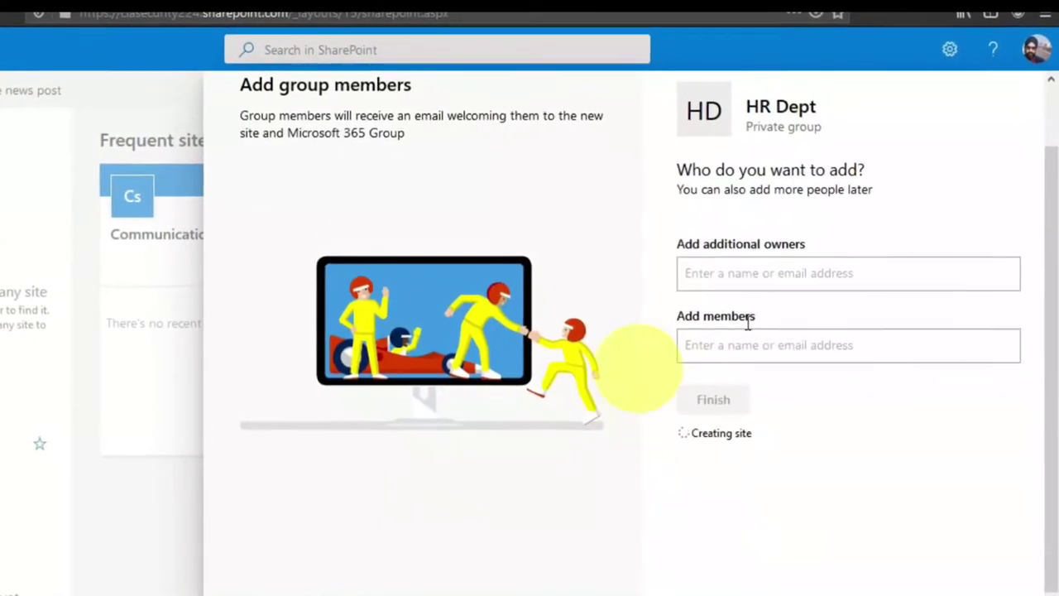
Add one additional owner and one member to the HR Dept group by searching for their names.
click(811, 290)
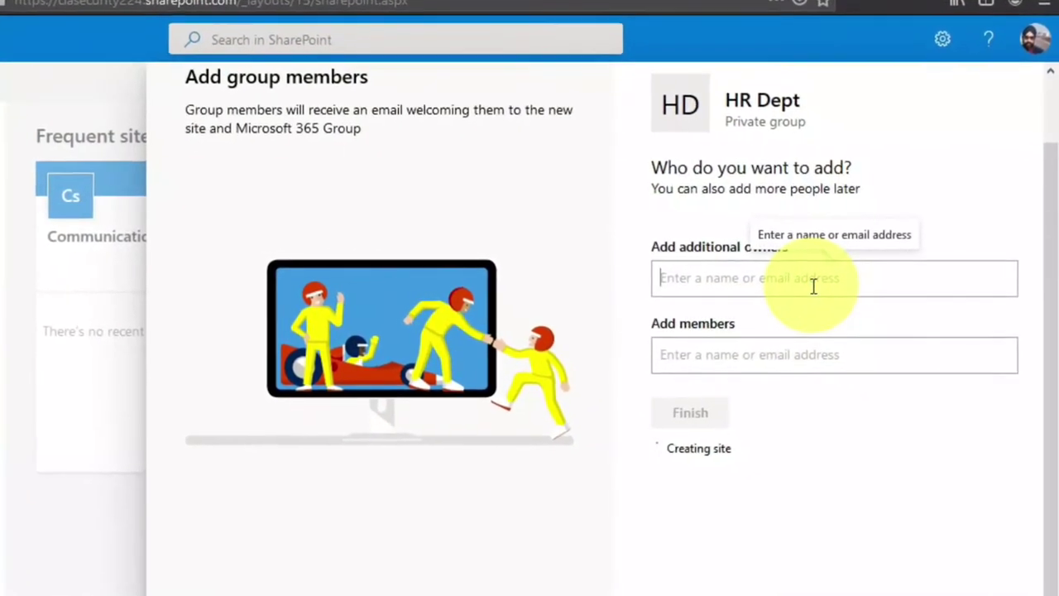
text(amrit)
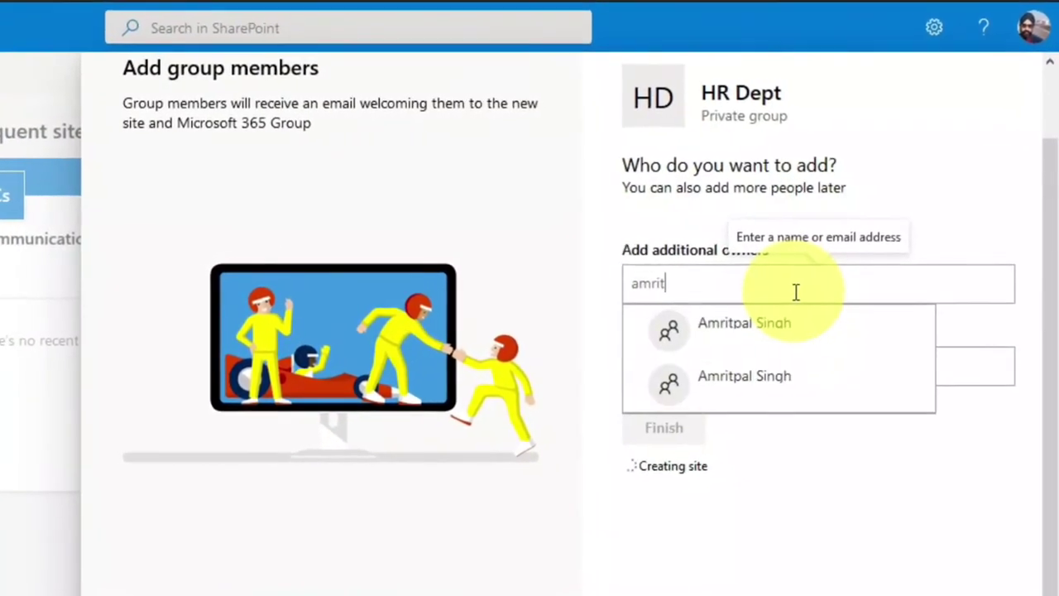
click(748, 331)
click(733, 414)
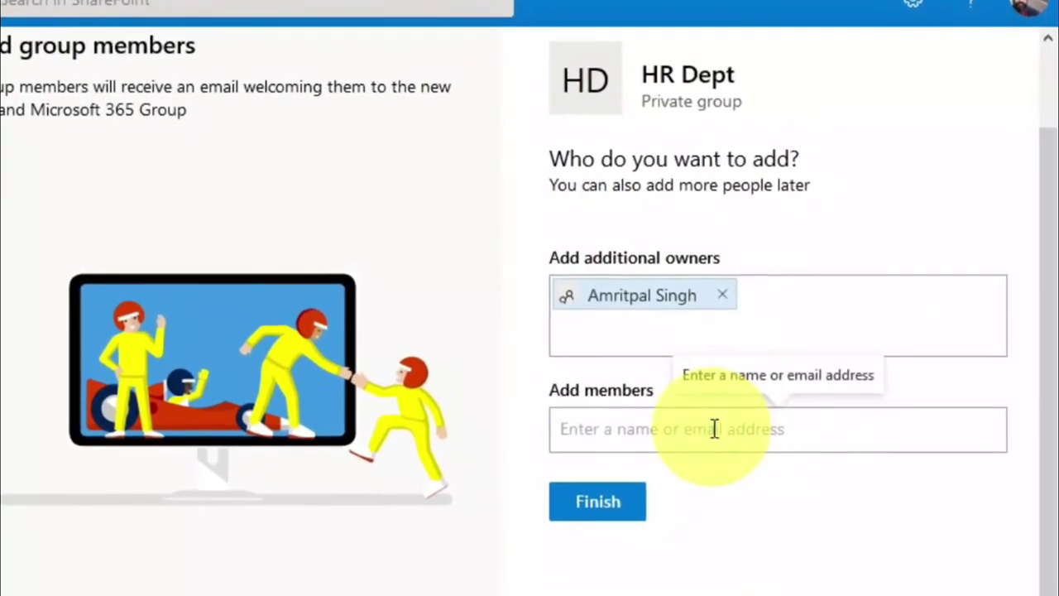
text(inder)
click(678, 490)
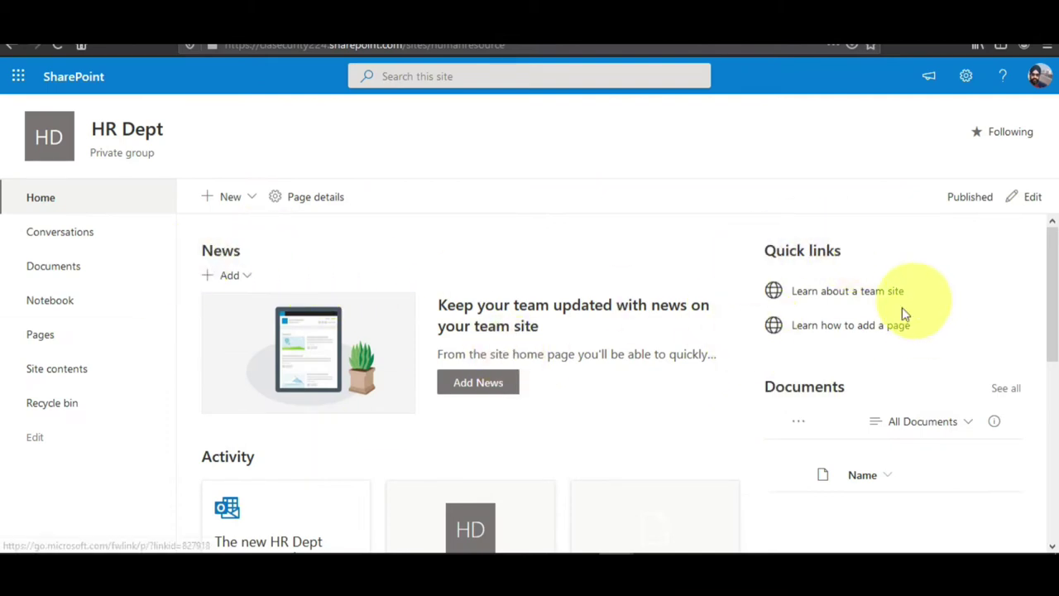
Look over the HR Dept home page and open it for editing.
scroll(260, 485, down, 2)
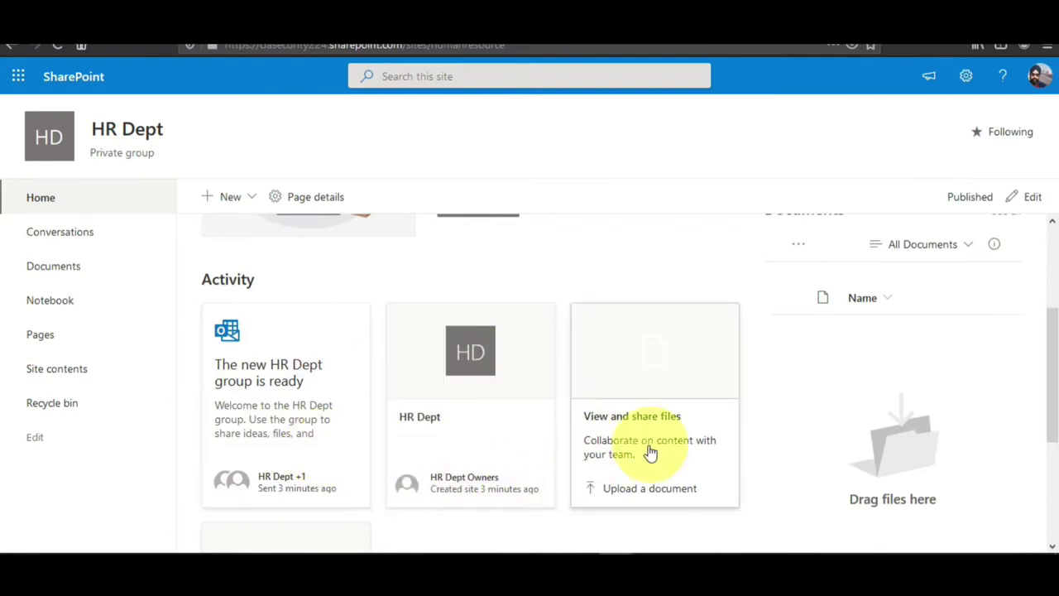
scroll(652, 453, up, 2)
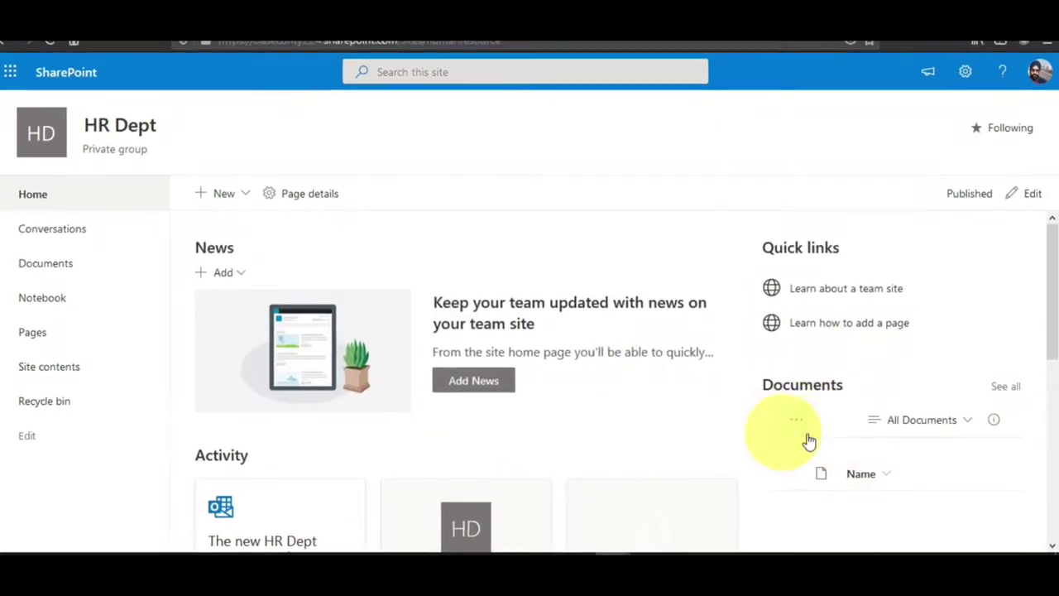
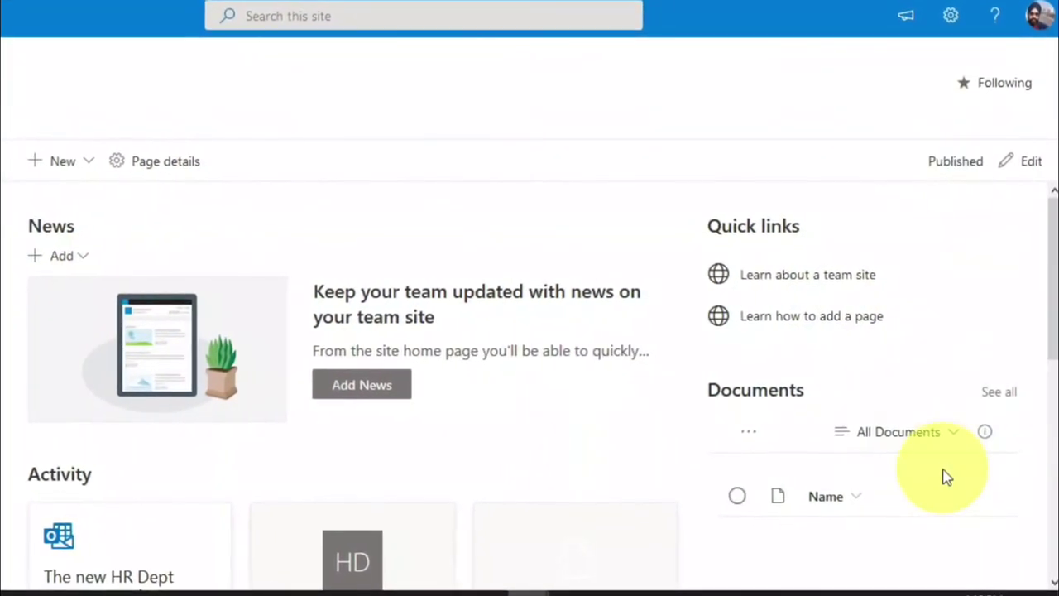
scroll(550, 384, down, 1)
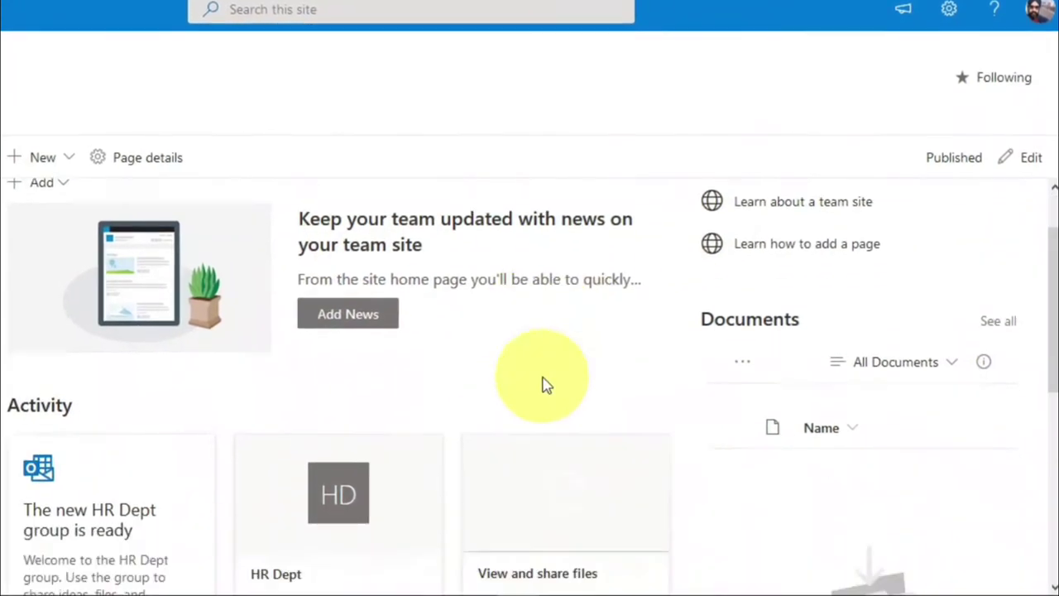
scroll(545, 385, down, 1)
scroll(563, 389, up, 2)
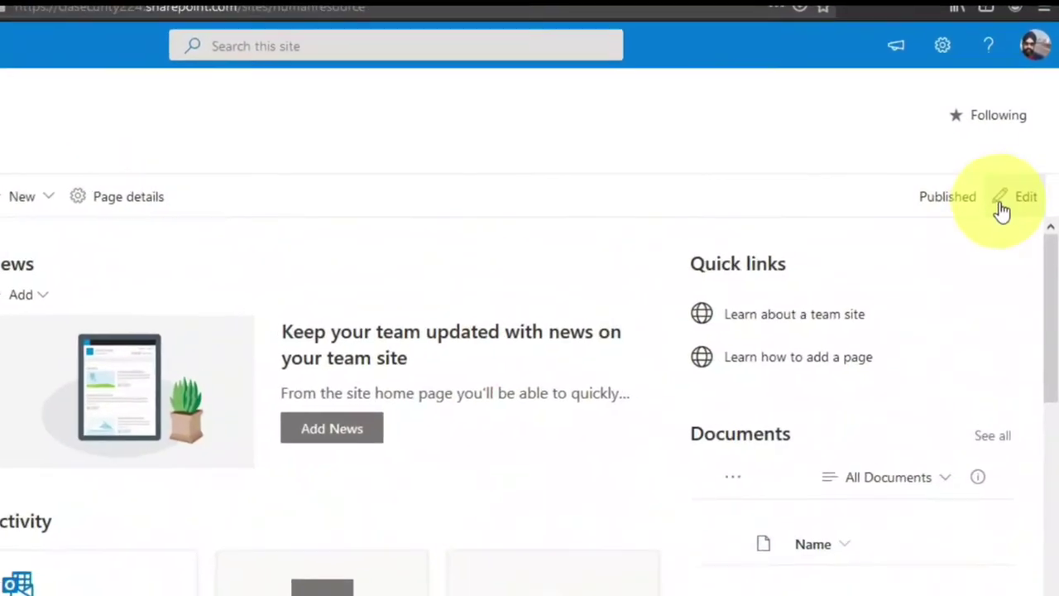
click(1023, 205)
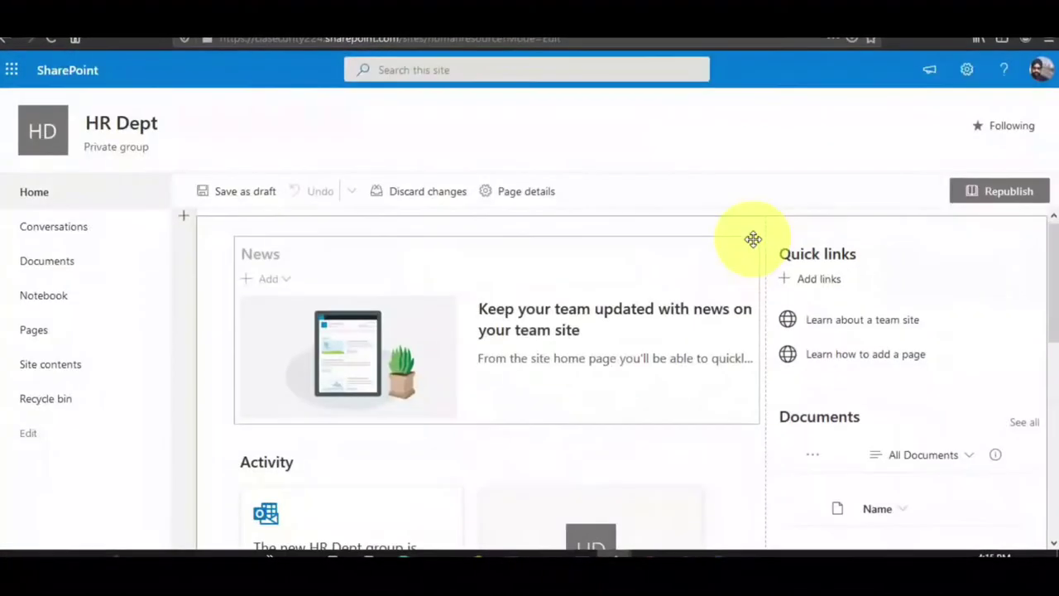
Try to move the News web part within the home page layout.
scroll(471, 294, down, 1)
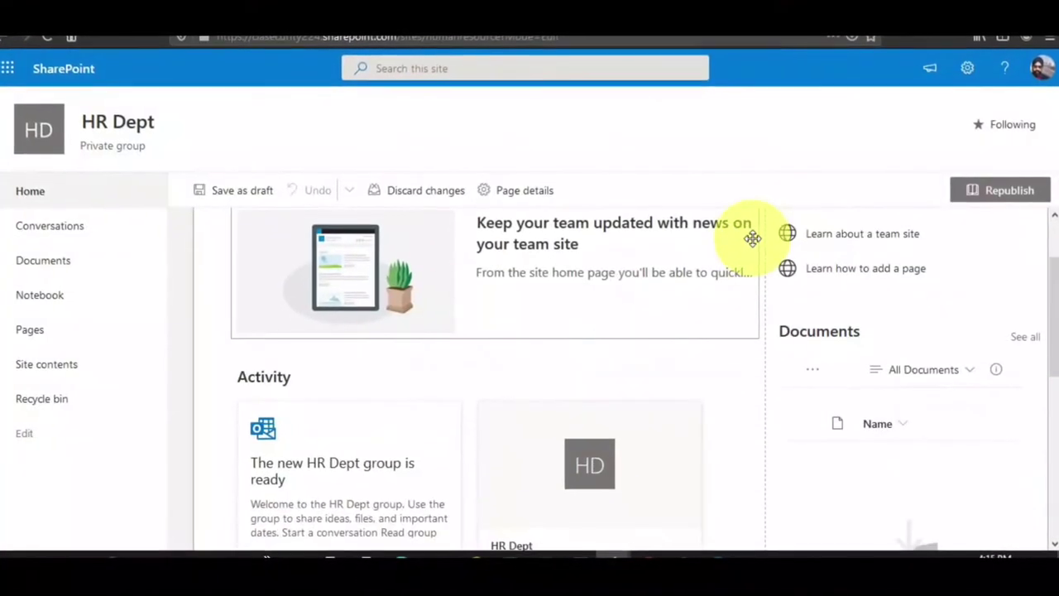
scroll(781, 302, up, 1)
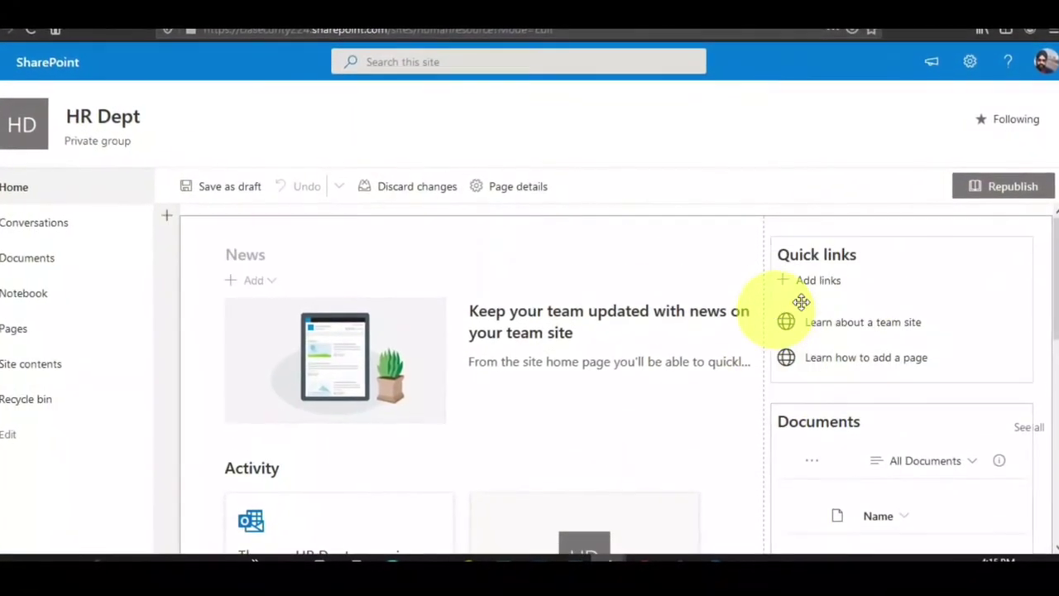
mouse_move(485, 232)
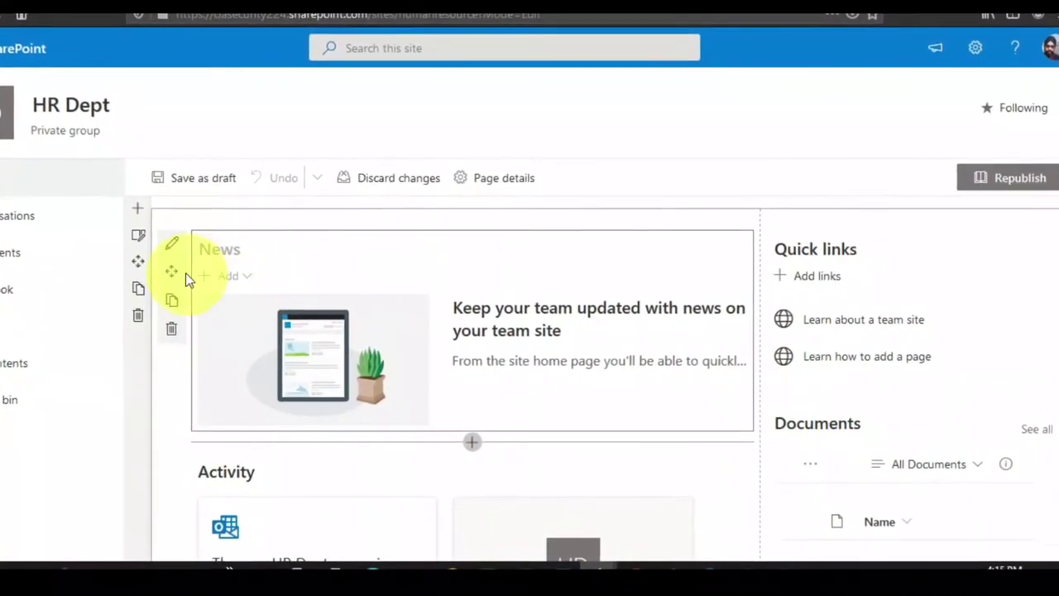
drag(164, 270, 367, 288)
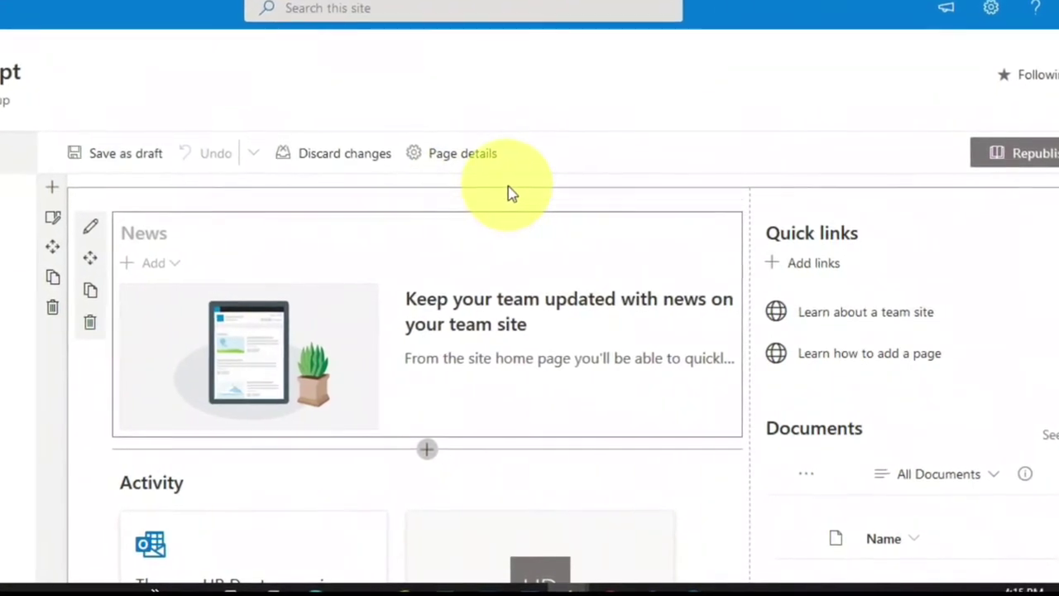
Open the web part picker above the News section, expand it to the full catalogue and browse the categories.
click(422, 199)
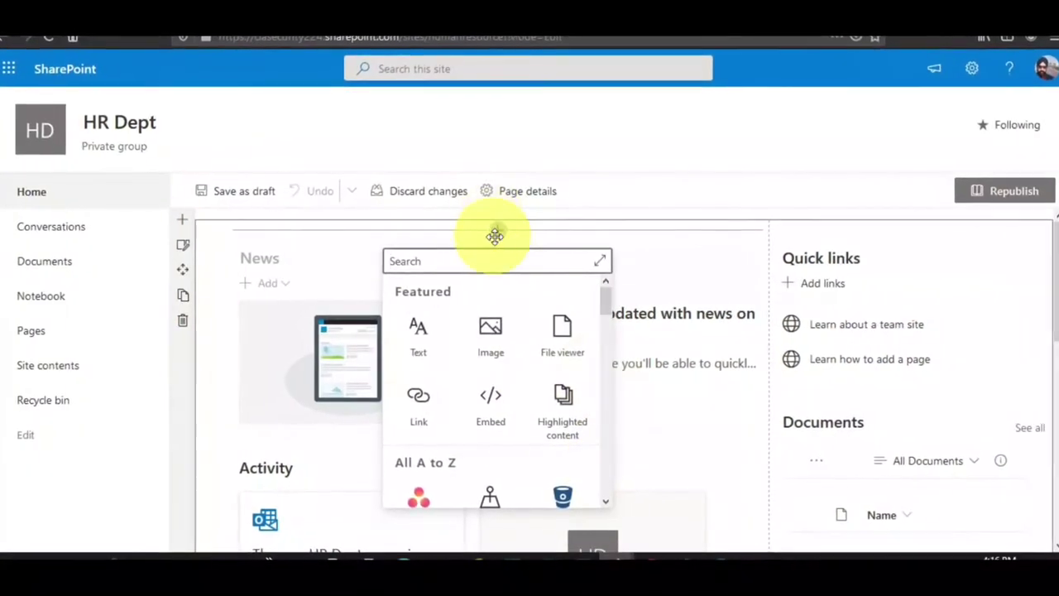
scroll(579, 414, down, 2)
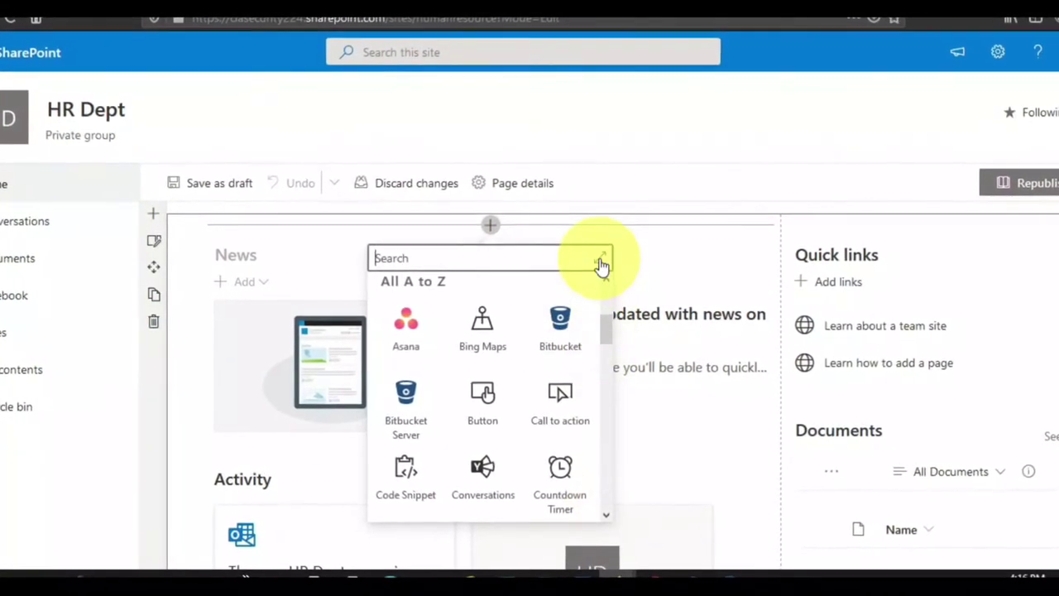
click(599, 258)
scroll(751, 245, down, 4)
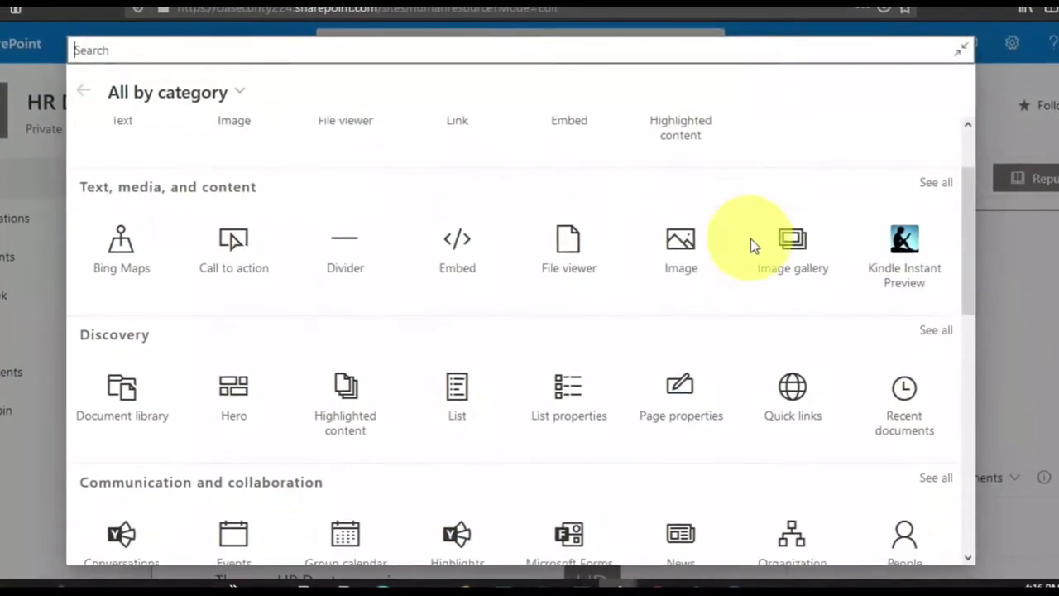
scroll(406, 352, up, 5)
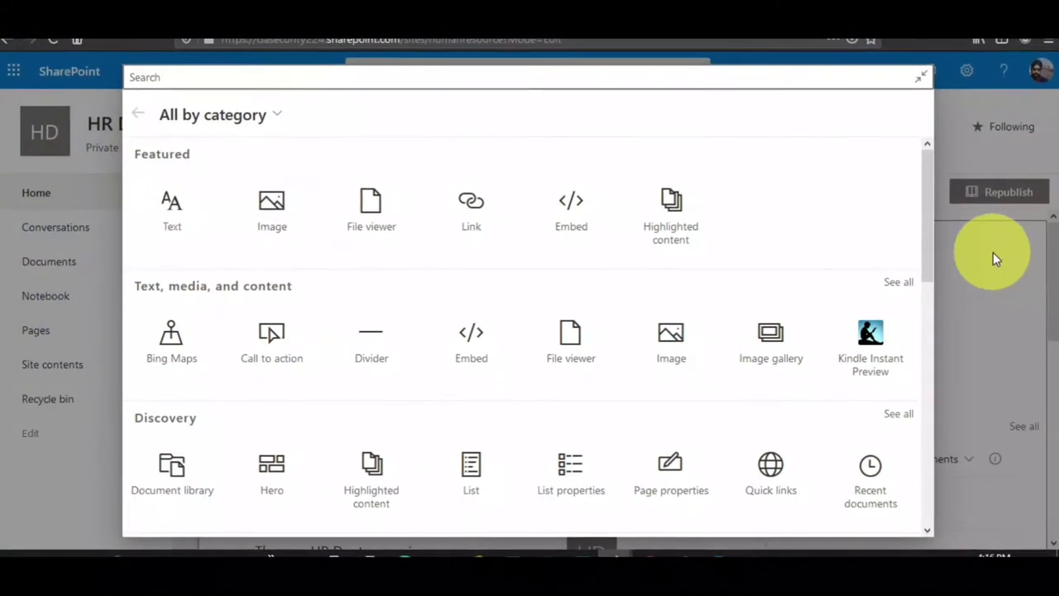
Close the web part catalogue and look over the News, Activity, Quick links and Documents sections of the home page.
click(993, 252)
scroll(551, 257, down, 2)
scroll(551, 260, up, 2)
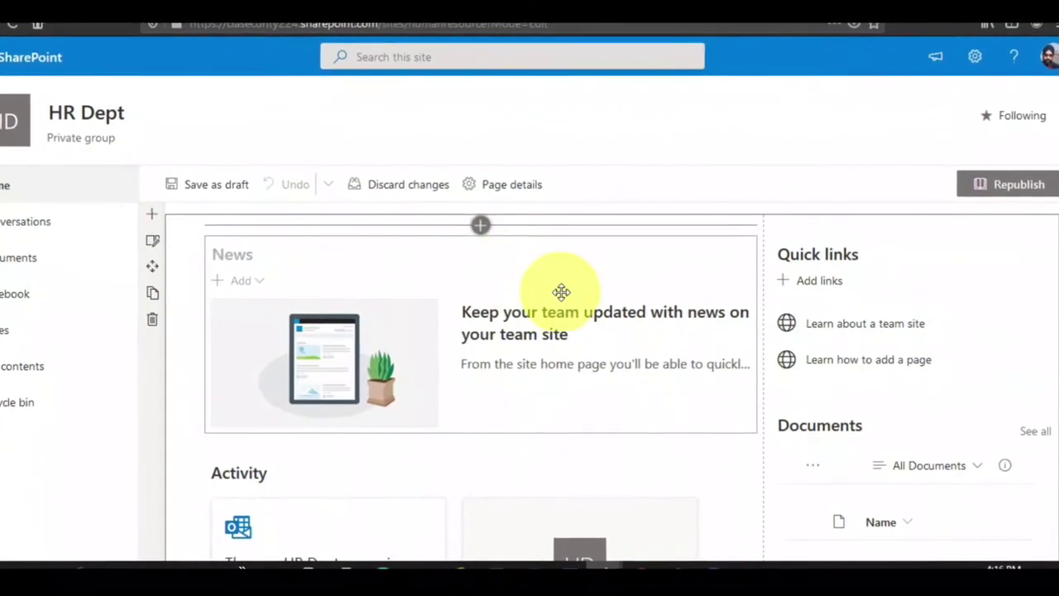
scroll(894, 308, down, 2)
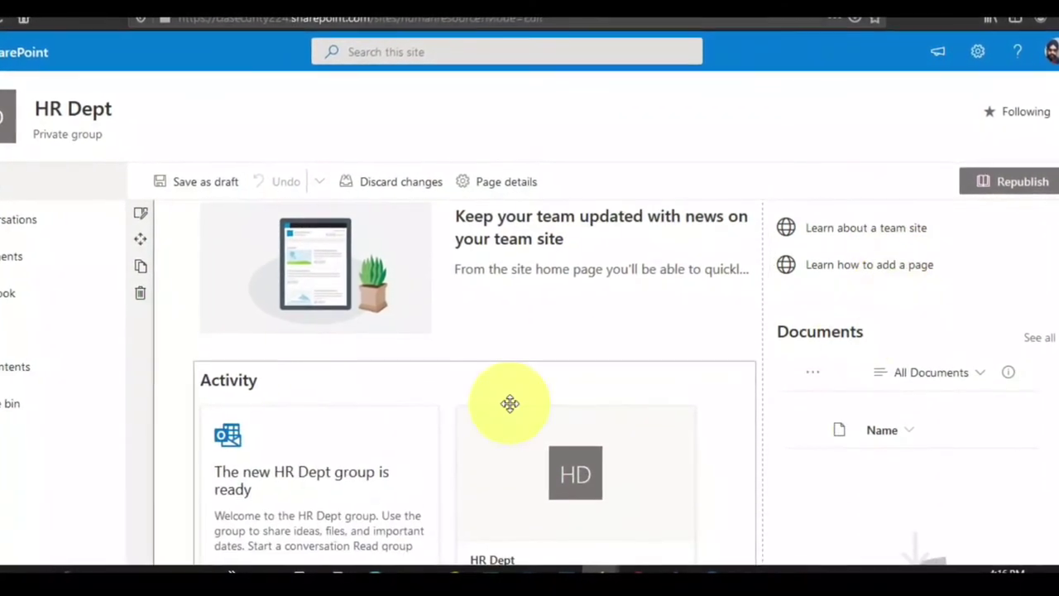
scroll(508, 403, up, 1)
scroll(509, 403, up, 1)
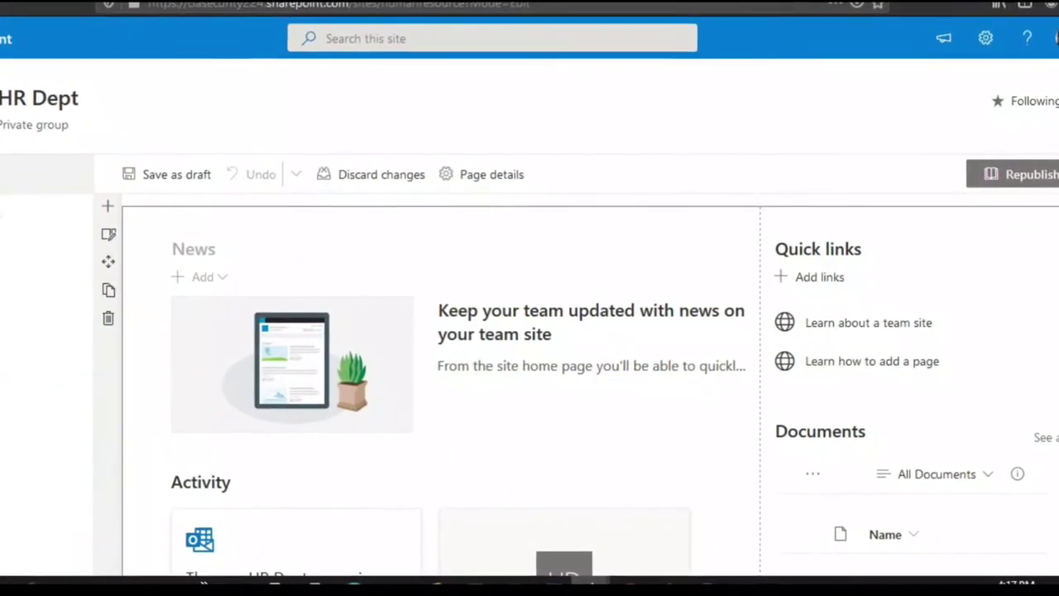
Add an Image web part above News using a group silhouette picture from the Meetings category of the web search.
mouse_move(600, 212)
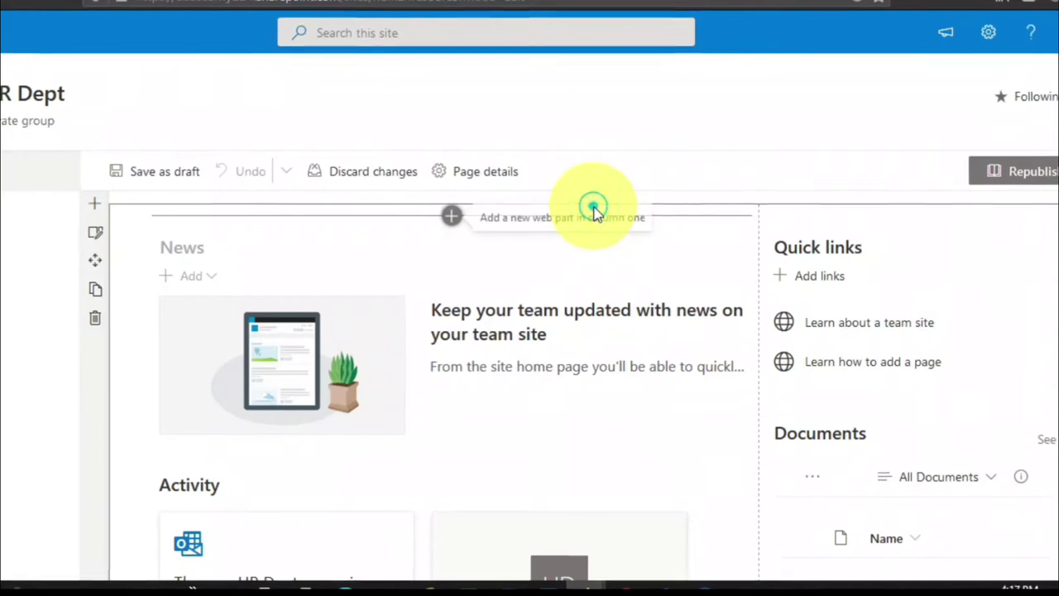
click(452, 216)
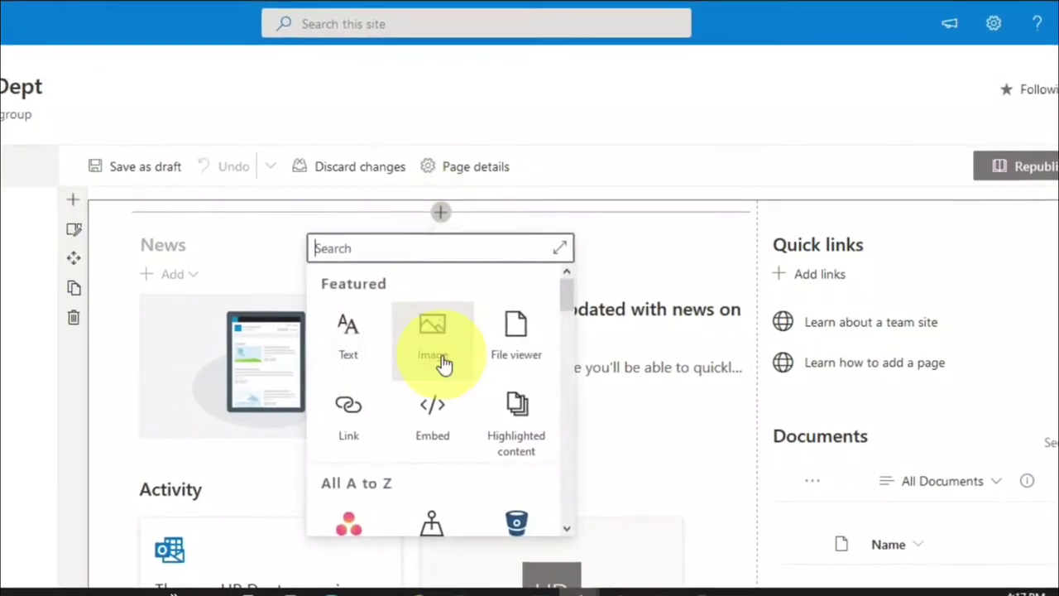
click(438, 362)
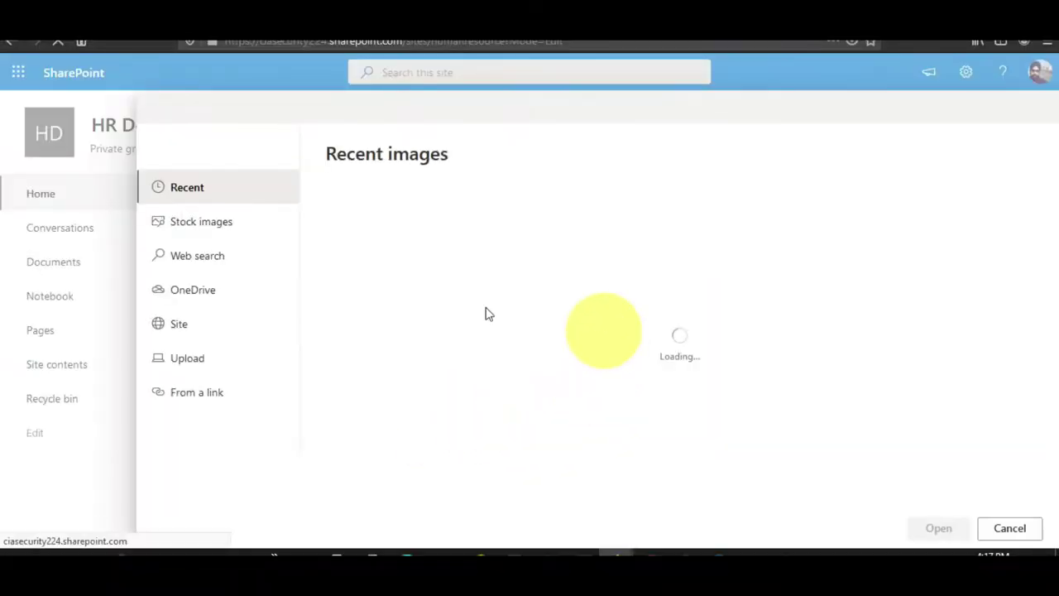
click(217, 256)
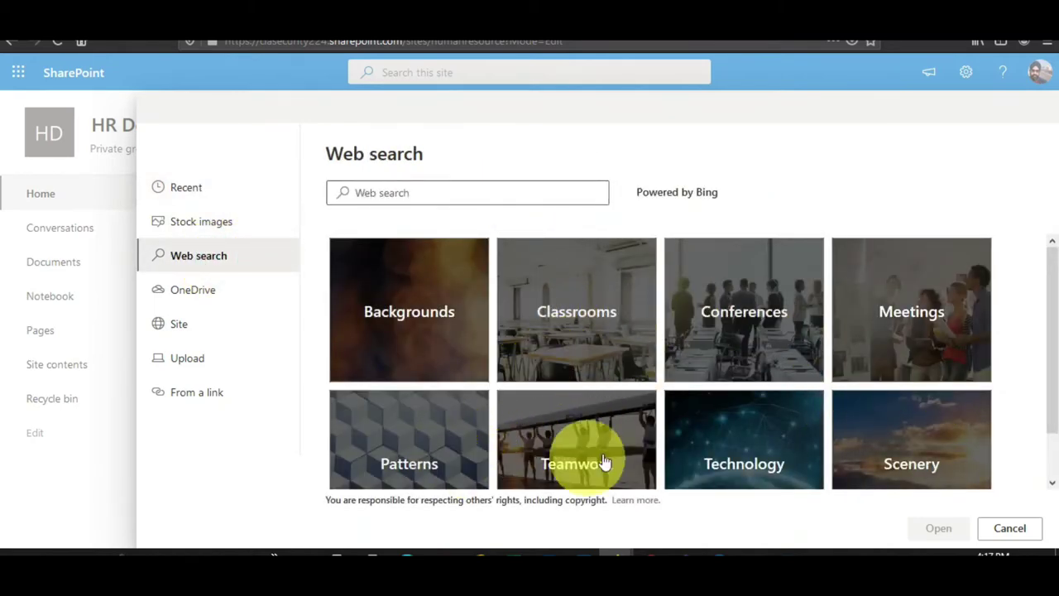
click(900, 314)
click(567, 378)
click(937, 526)
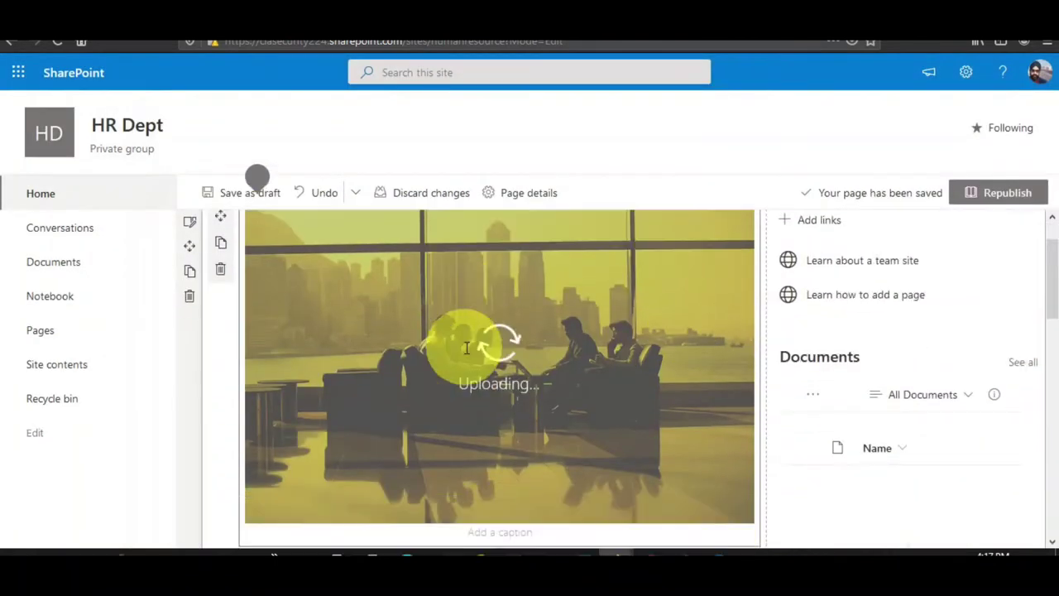
Caption the inserted meeting picture "HR Meeting Room".
scroll(694, 341, down, 4)
scroll(694, 341, up, 4)
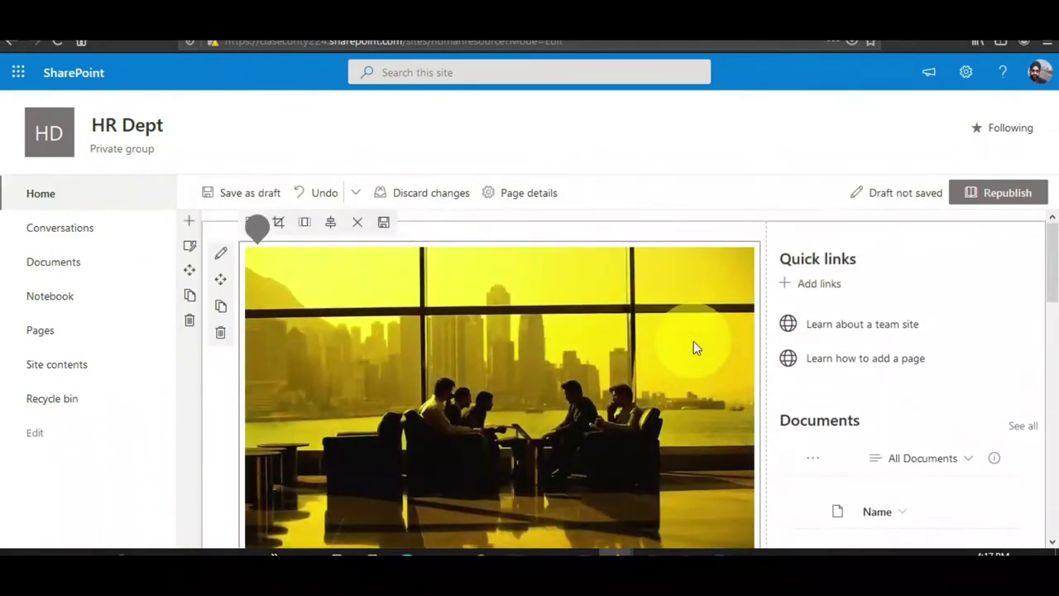
scroll(555, 335, down, 3)
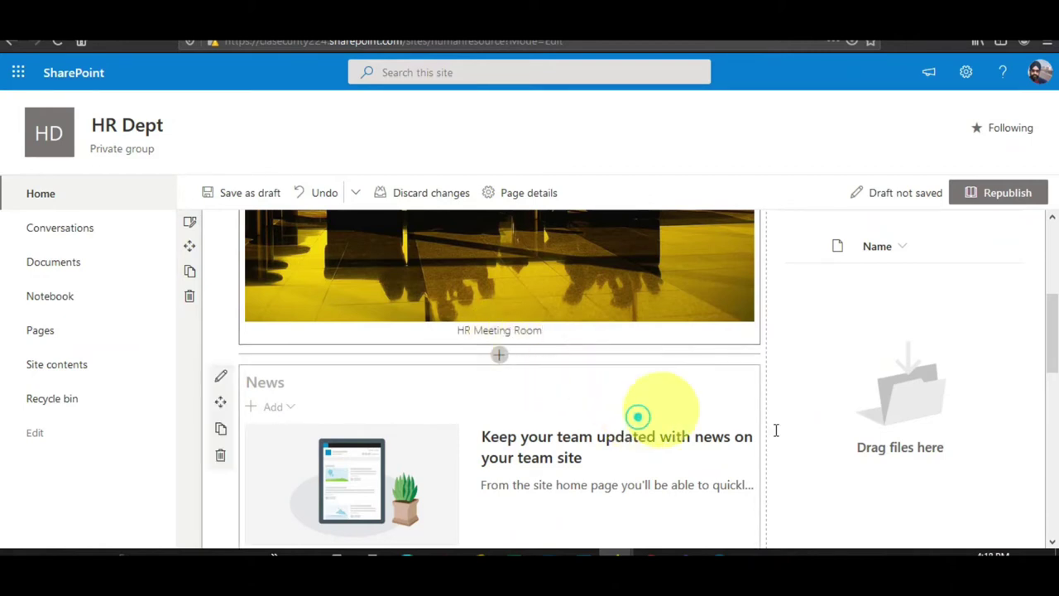
Rearrange the web parts beside the picture so that Documents sits above Quick links.
scroll(820, 437, up, 3)
drag(901, 243, 542, 483)
drag(634, 431, 929, 359)
scroll(927, 356, up, 5)
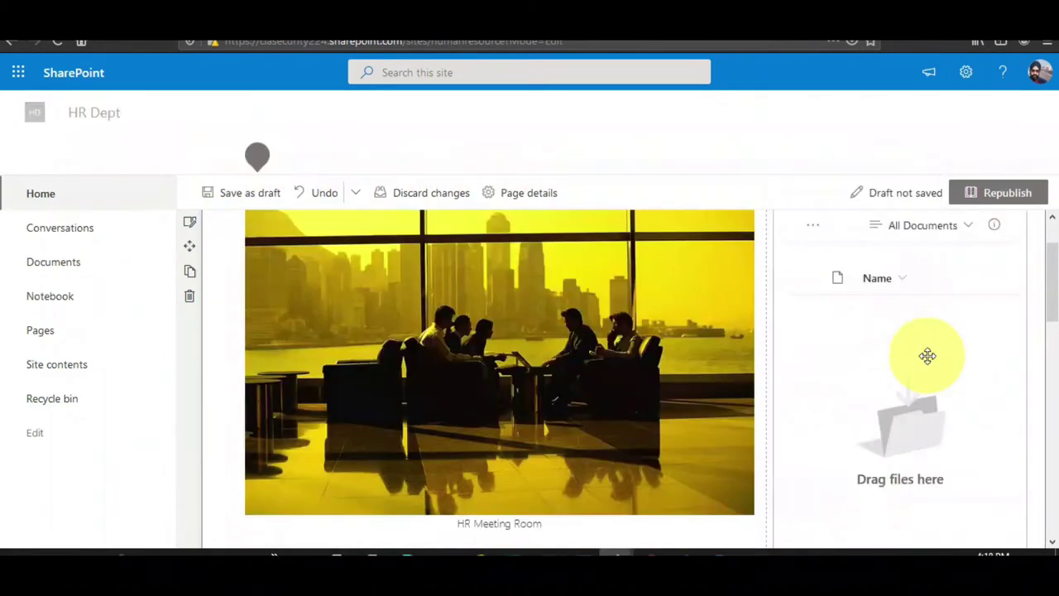
scroll(928, 356, up, 2)
scroll(919, 254, down, 4)
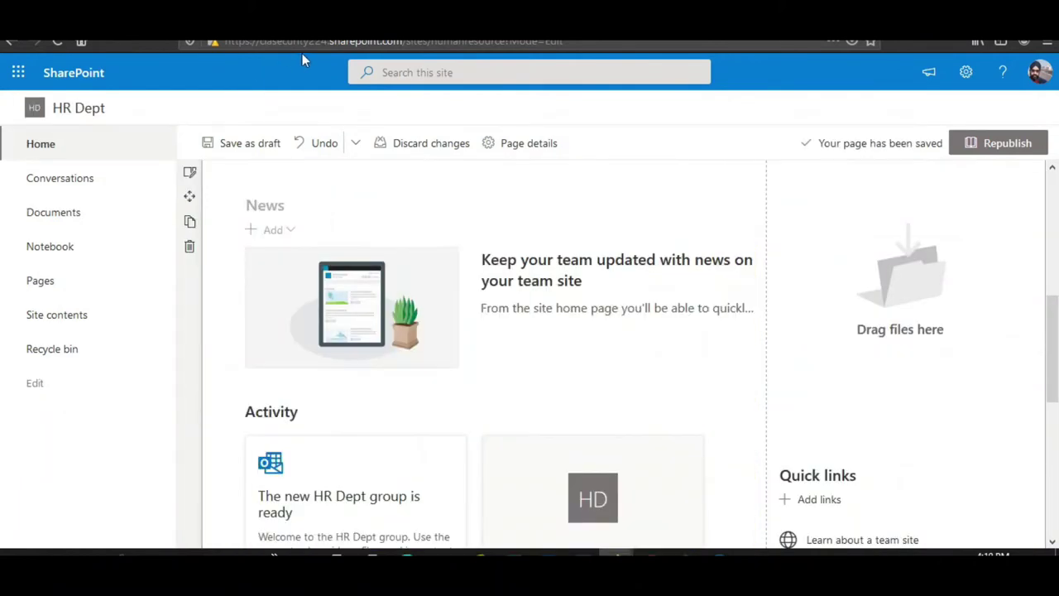
In the site navigation, rename the Documents link to "HR Docs" and the Conversations link to "Team Chatting".
click(33, 445)
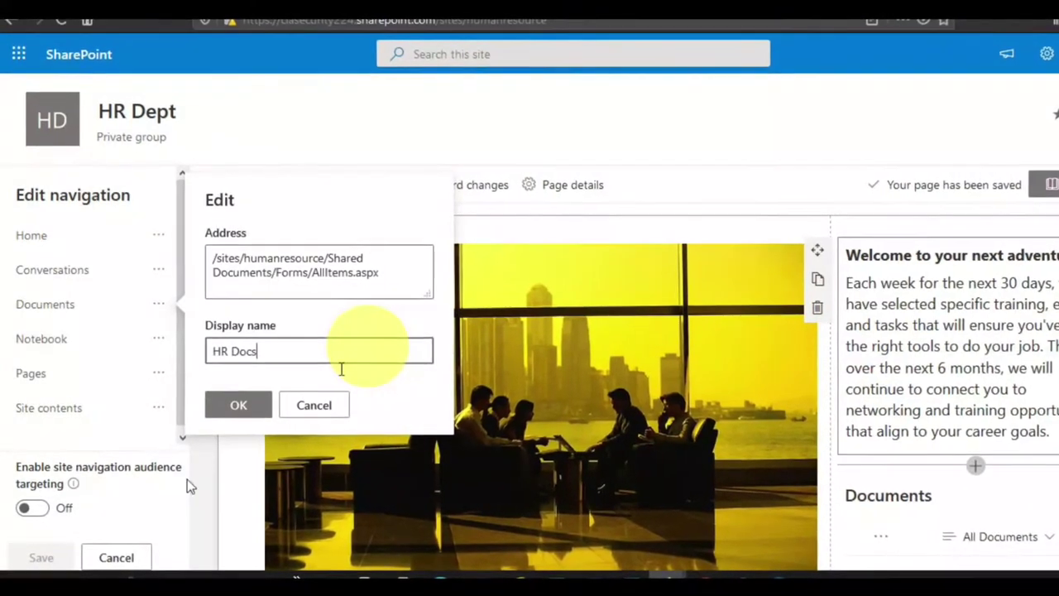
click(238, 405)
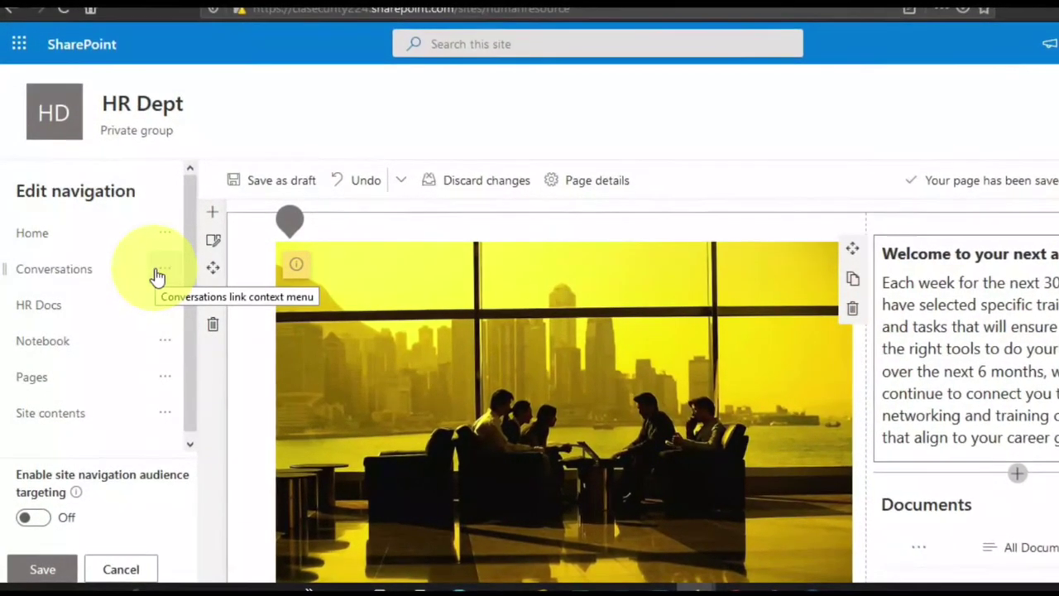
click(158, 273)
click(198, 309)
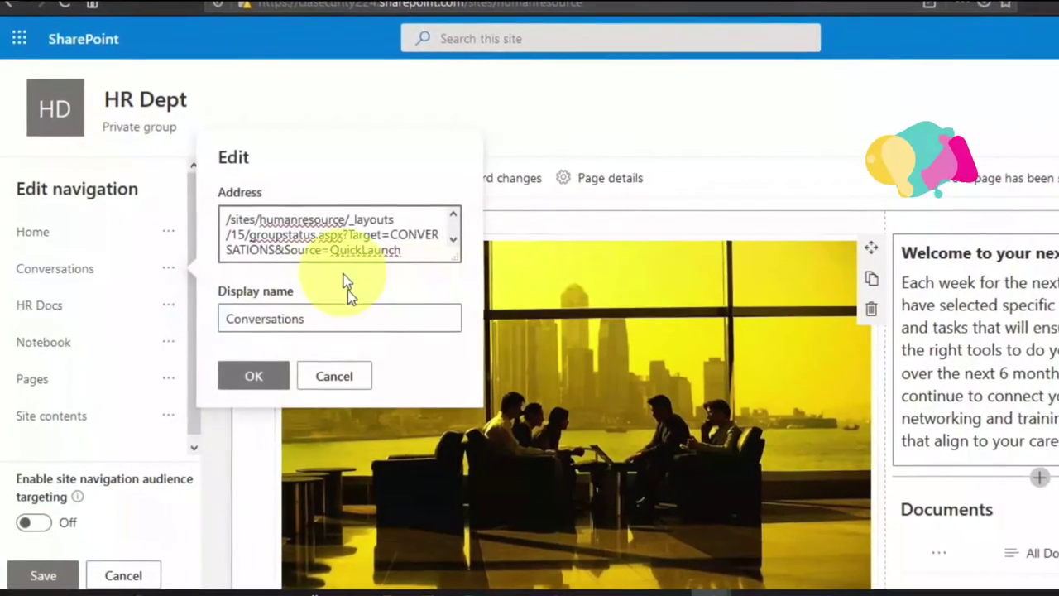
key(ctrl+a)
text(Team Chatt)
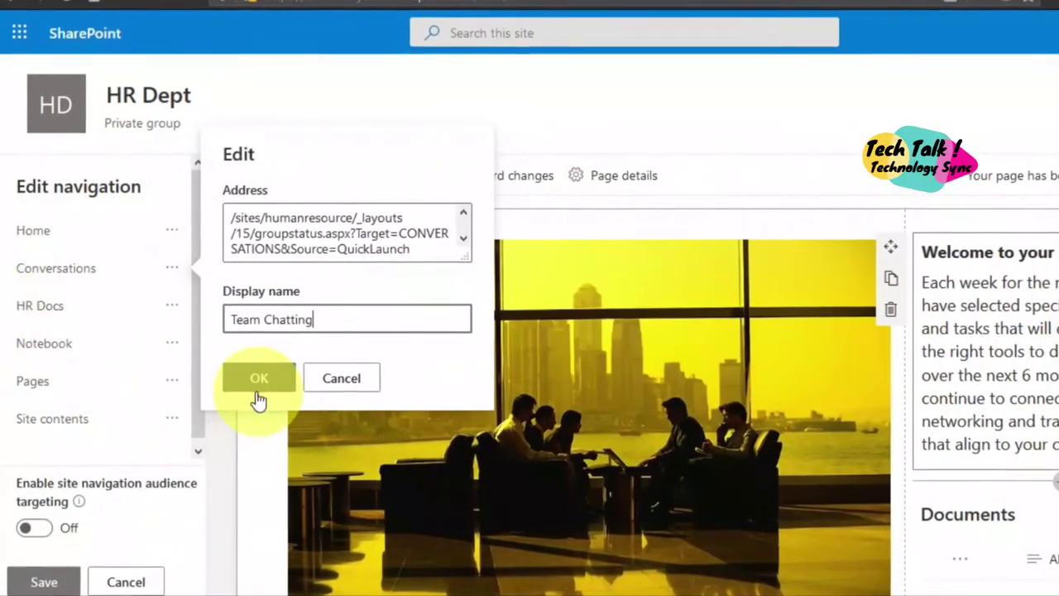
click(256, 393)
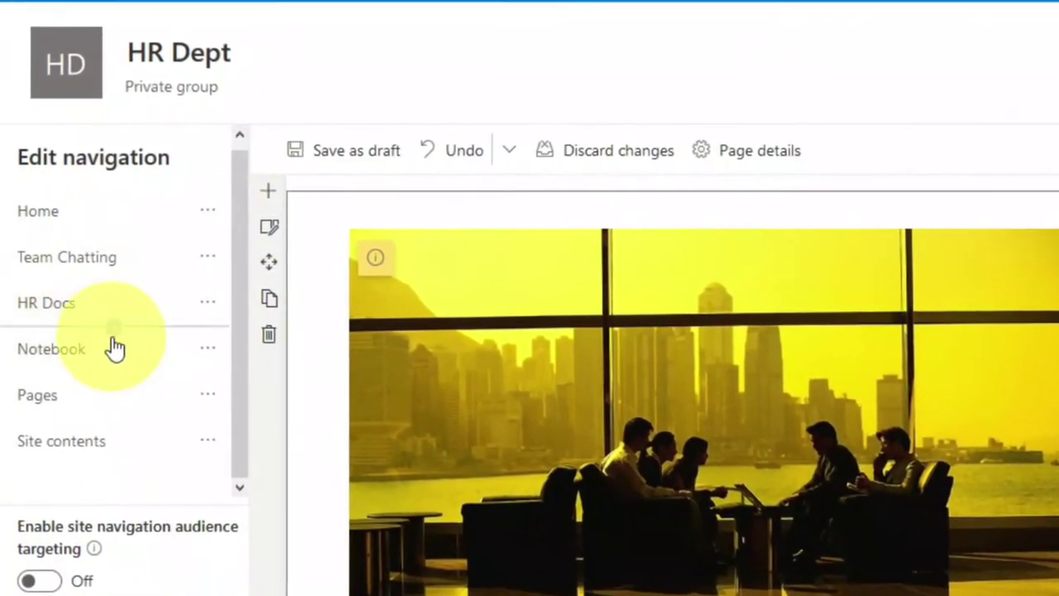
click(117, 330)
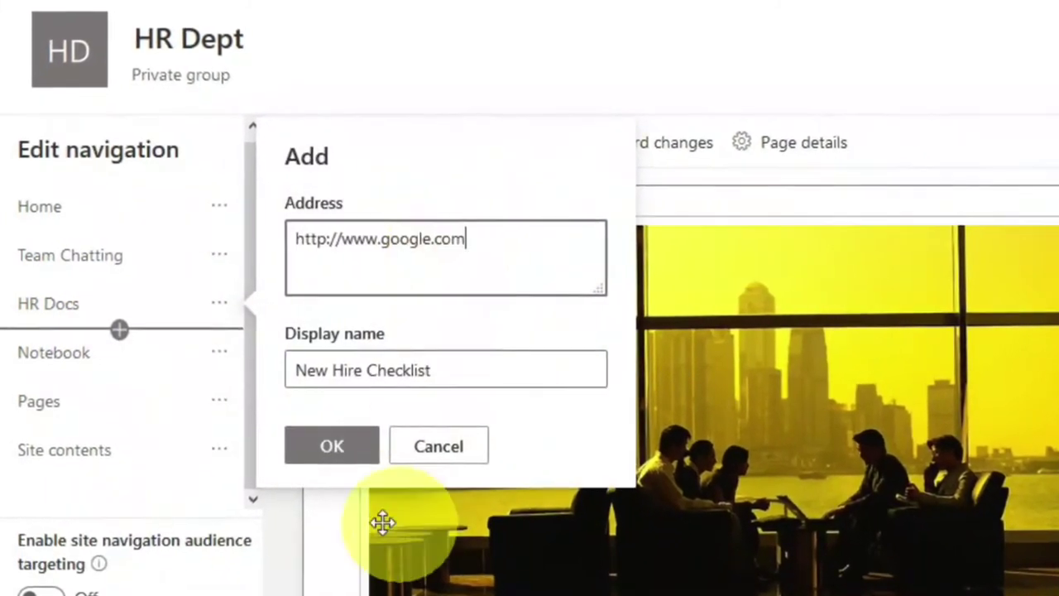
click(336, 447)
scroll(506, 373, down, 5)
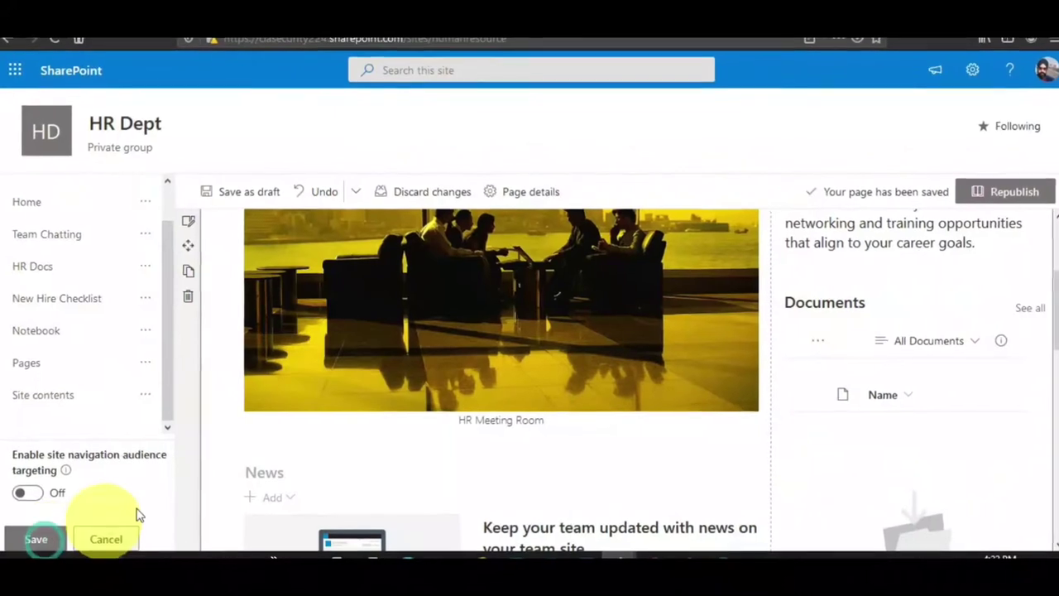
click(36, 538)
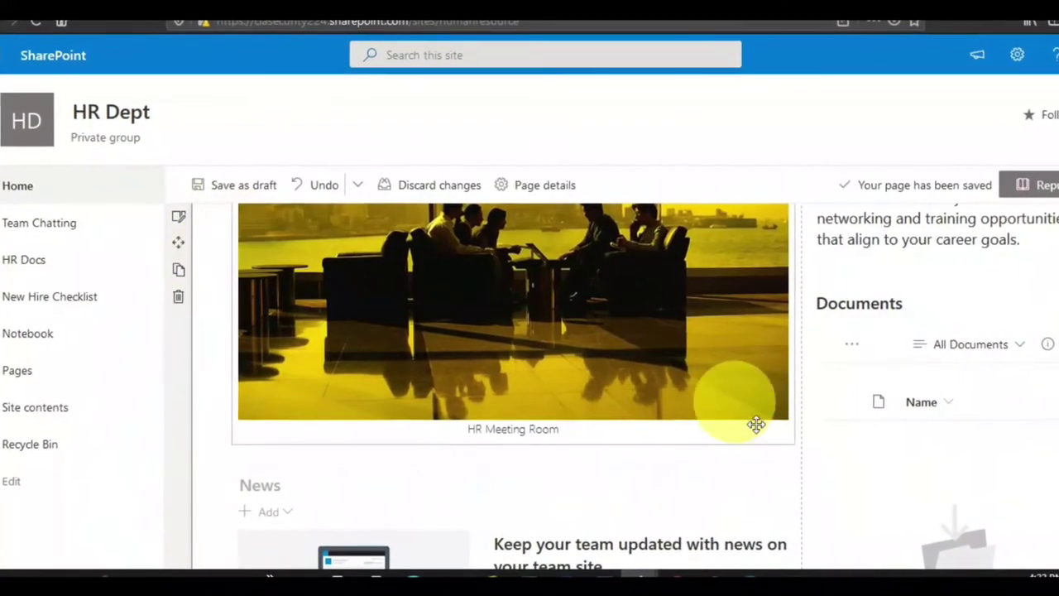
Try a two-column section above the picture with its layout switched to one-third right column, and remove it.
scroll(752, 426, down, 2)
scroll(770, 433, up, 5)
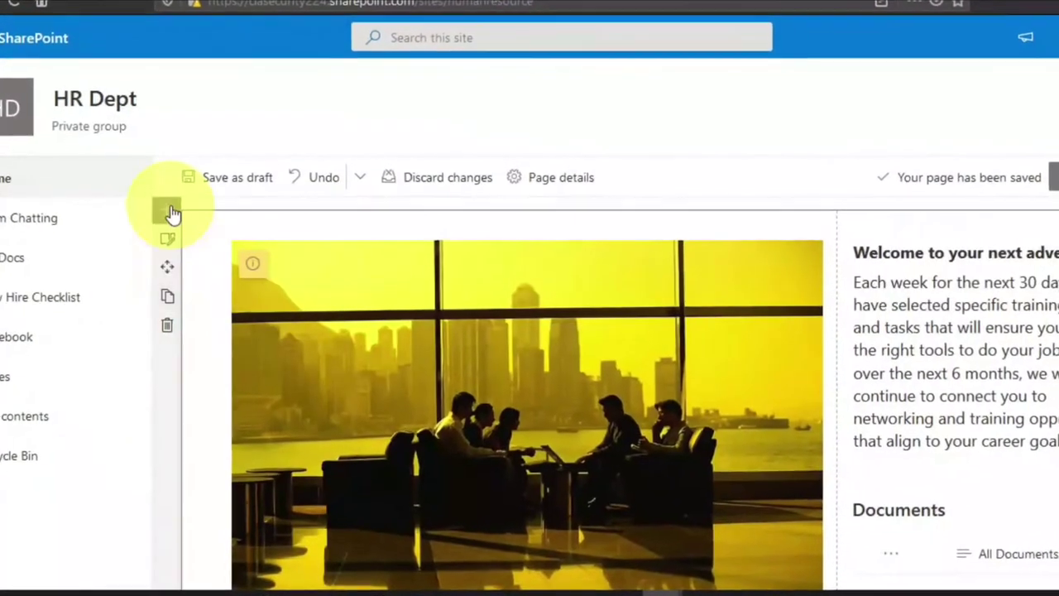
click(169, 209)
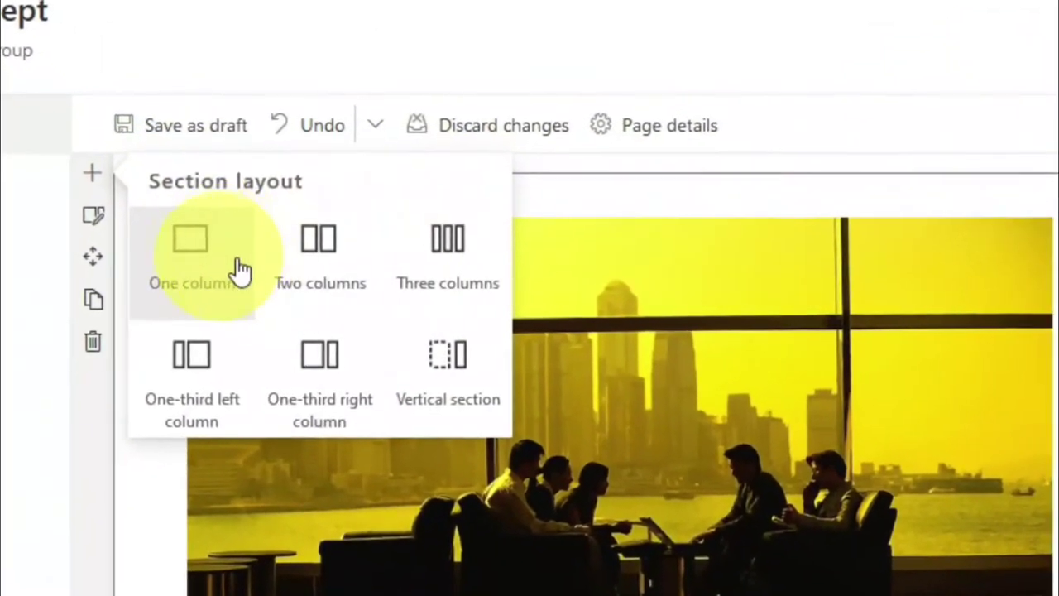
click(335, 267)
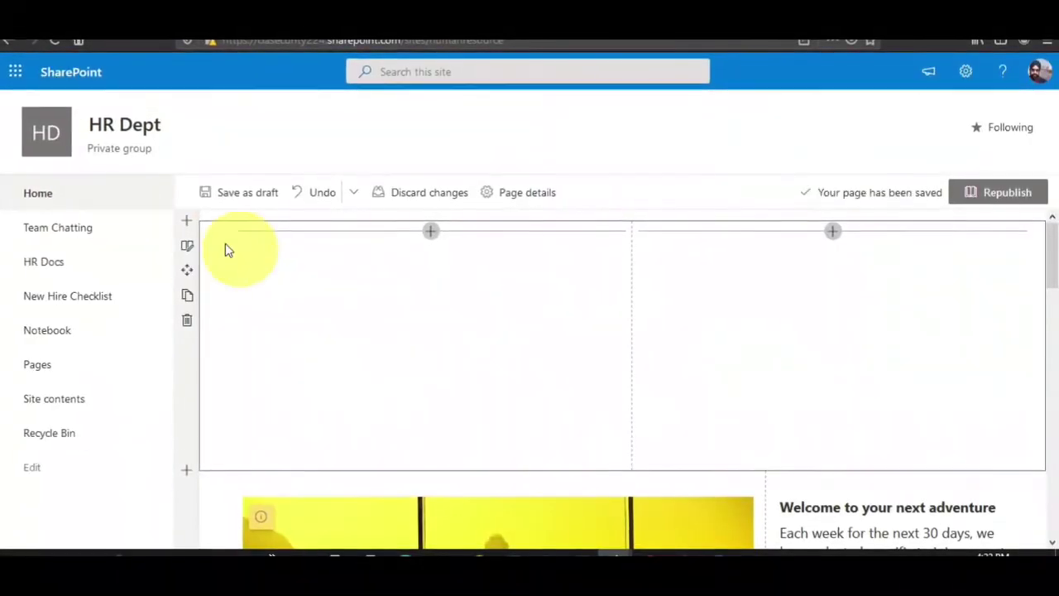
click(176, 248)
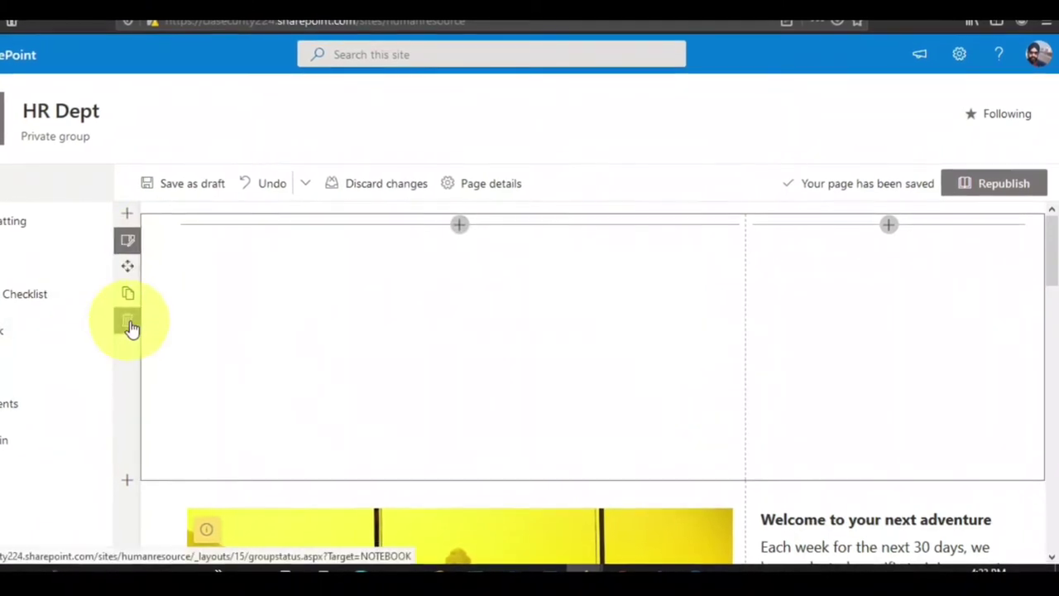
click(130, 326)
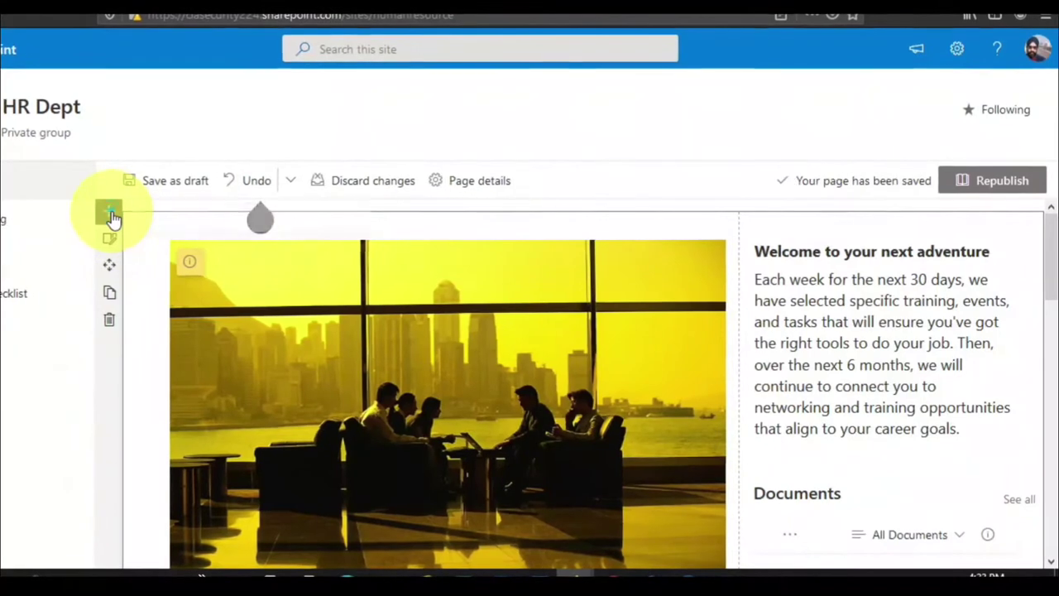
Try a three-column section above the picture, dismiss the deletion notice and remove the section.
click(113, 218)
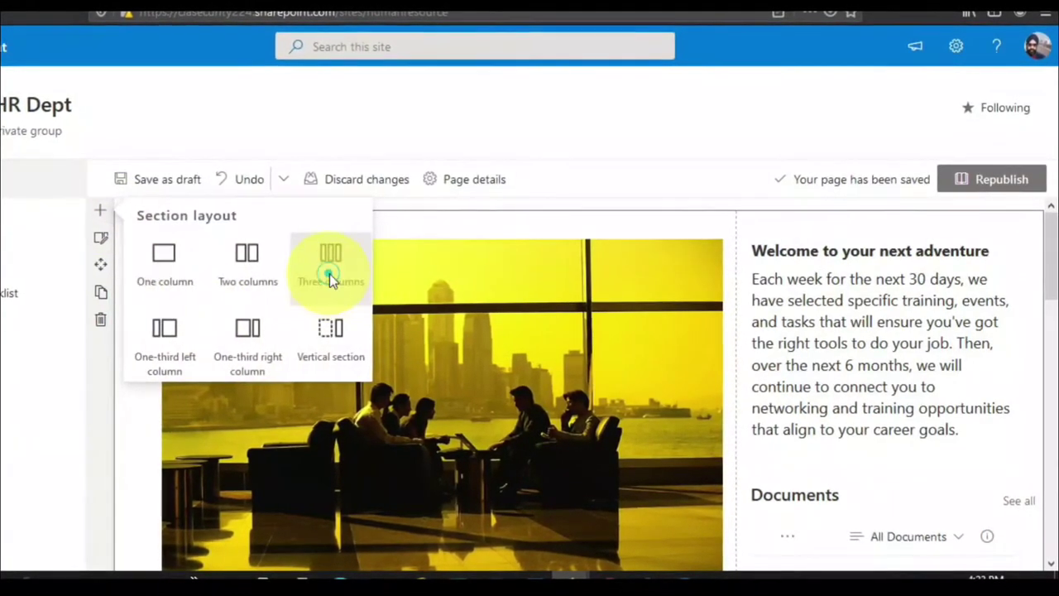
click(330, 279)
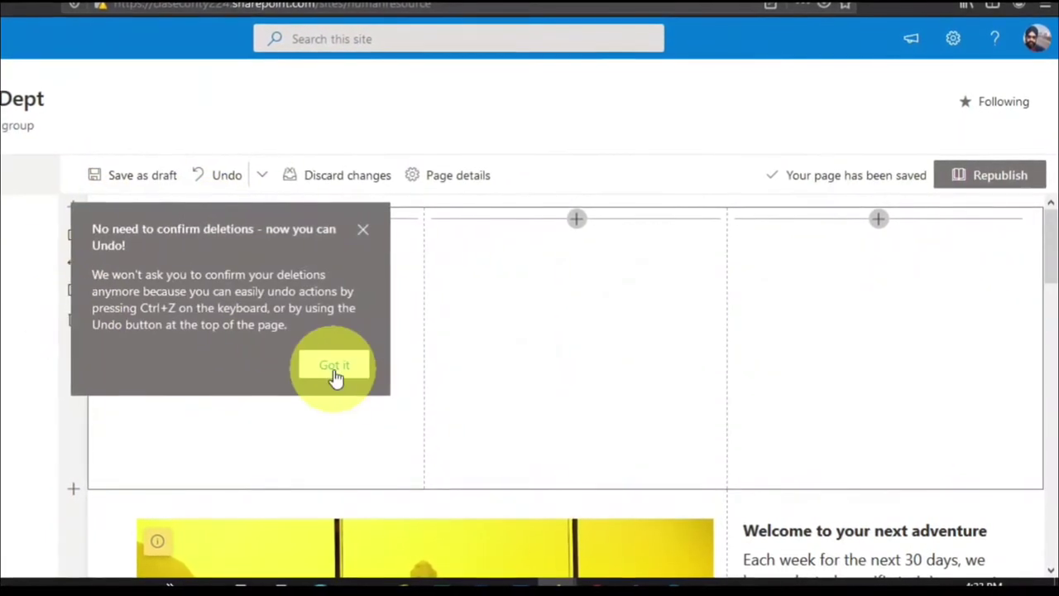
click(333, 366)
click(72, 319)
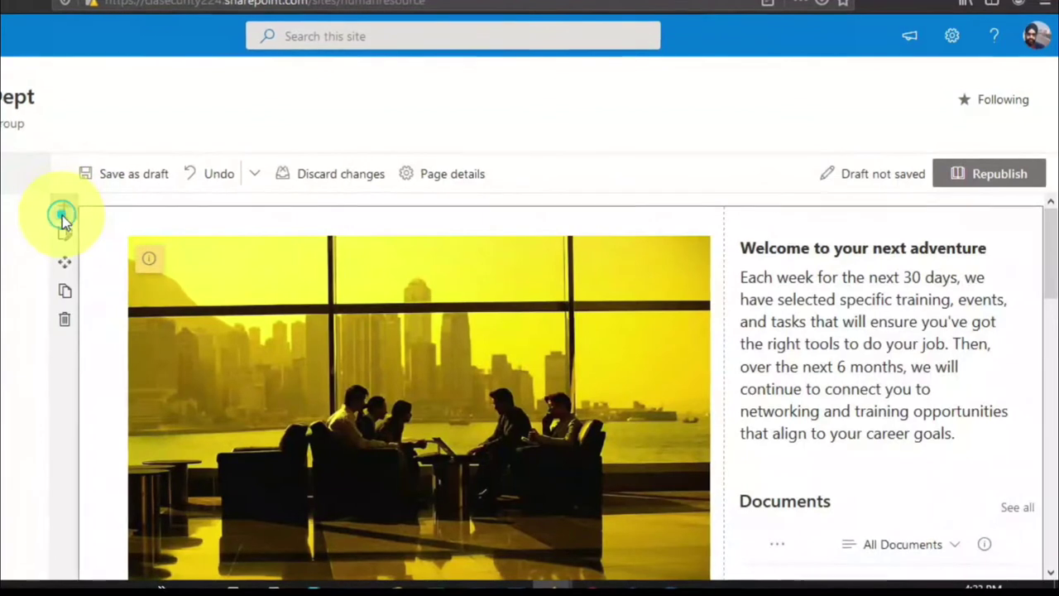
Try a section with a one-third right column above the picture and delete it.
click(57, 208)
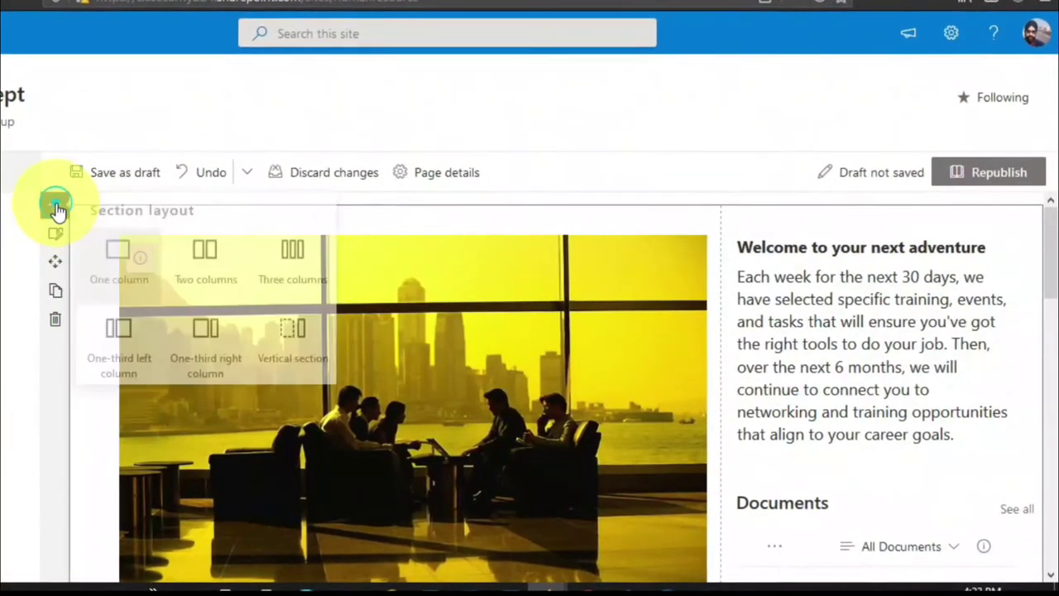
click(204, 331)
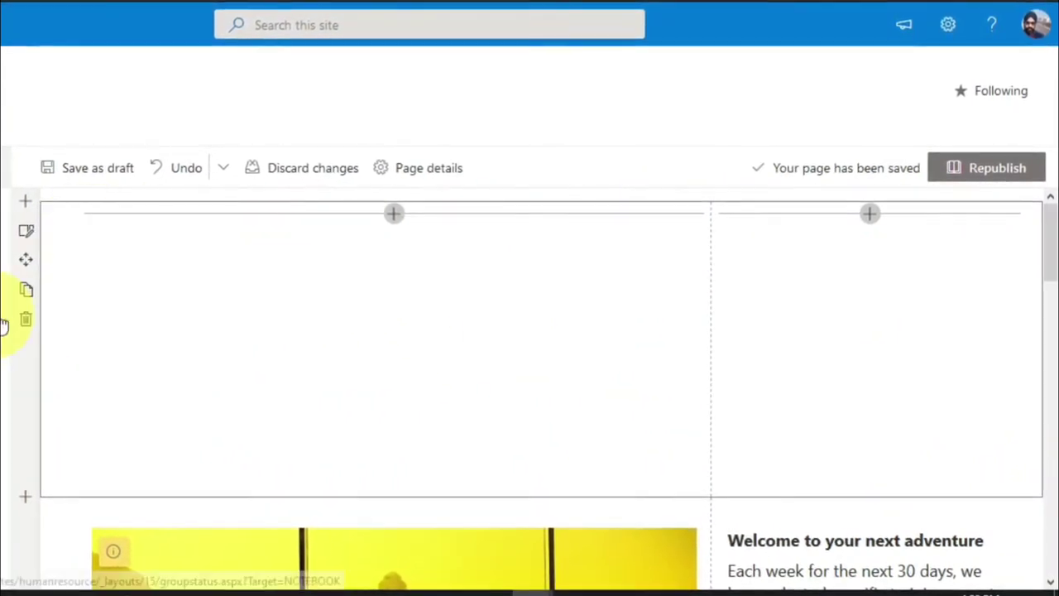
scroll(66, 331, down, 3)
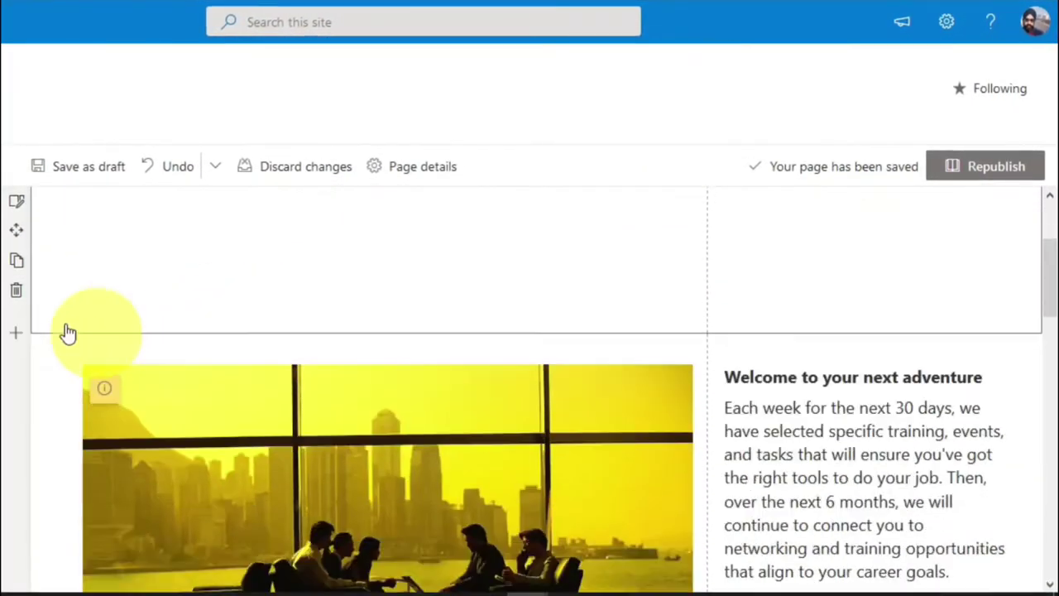
click(15, 259)
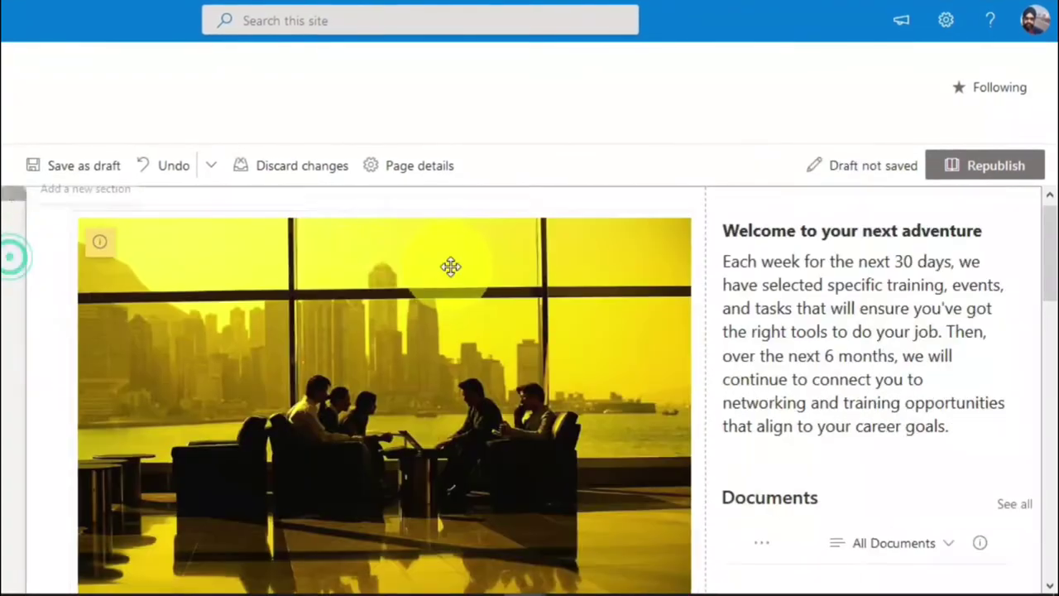
Add a one-third left column section above the picture with the narrow column's text "Get your pay set up and learn about expenses".
scroll(726, 431, down, 3)
scroll(726, 430, up, 3)
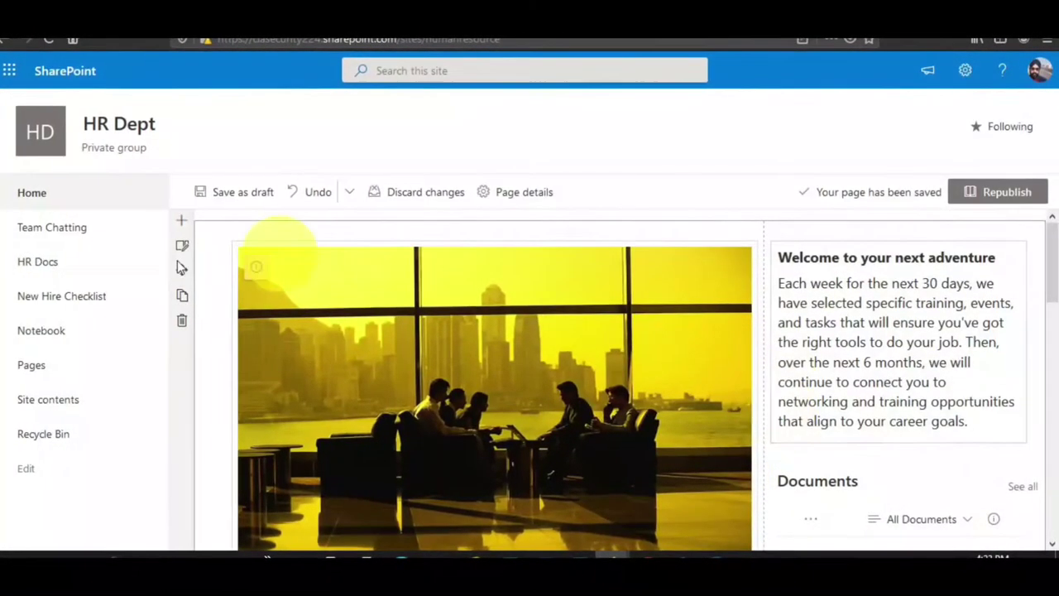
scroll(513, 359, down, 5)
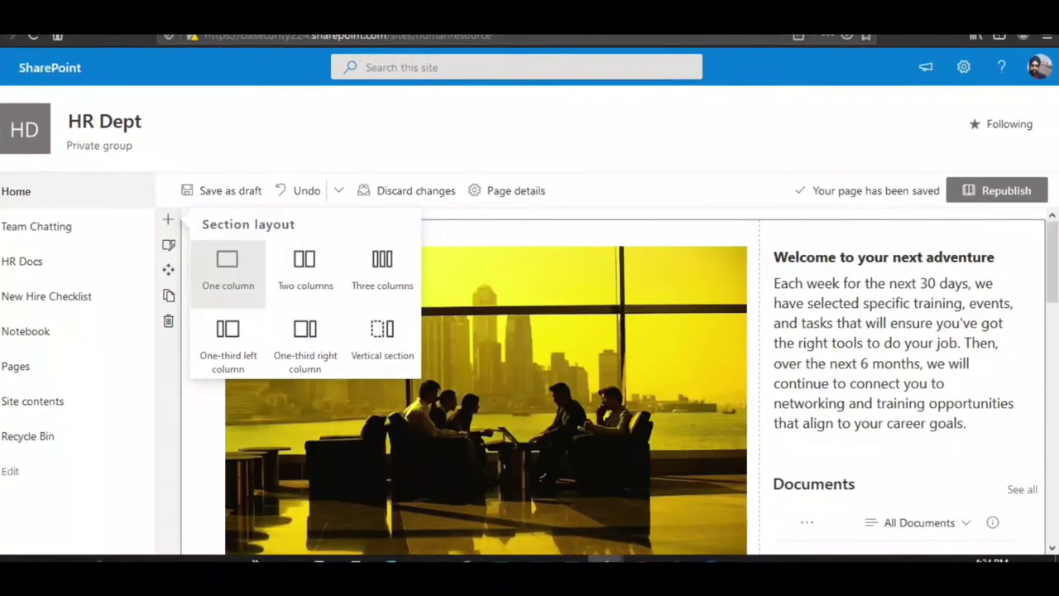
click(314, 295)
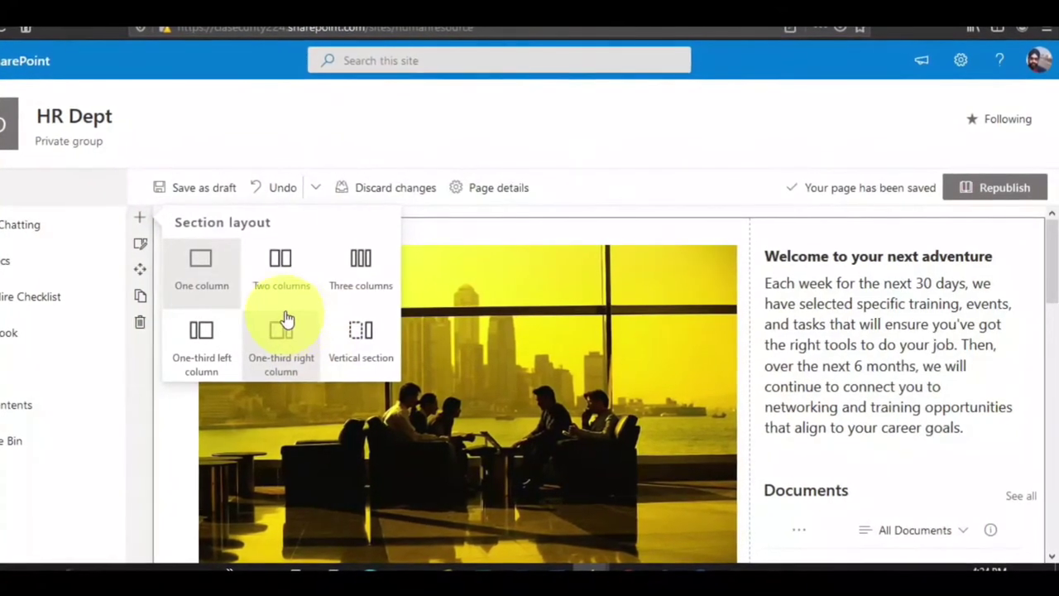
click(210, 335)
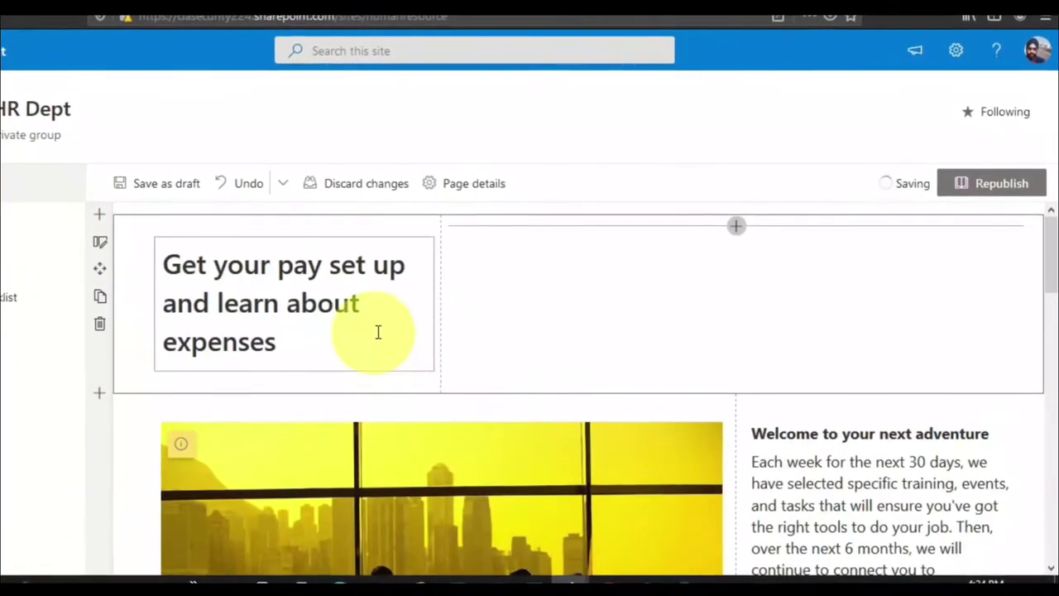
click(633, 320)
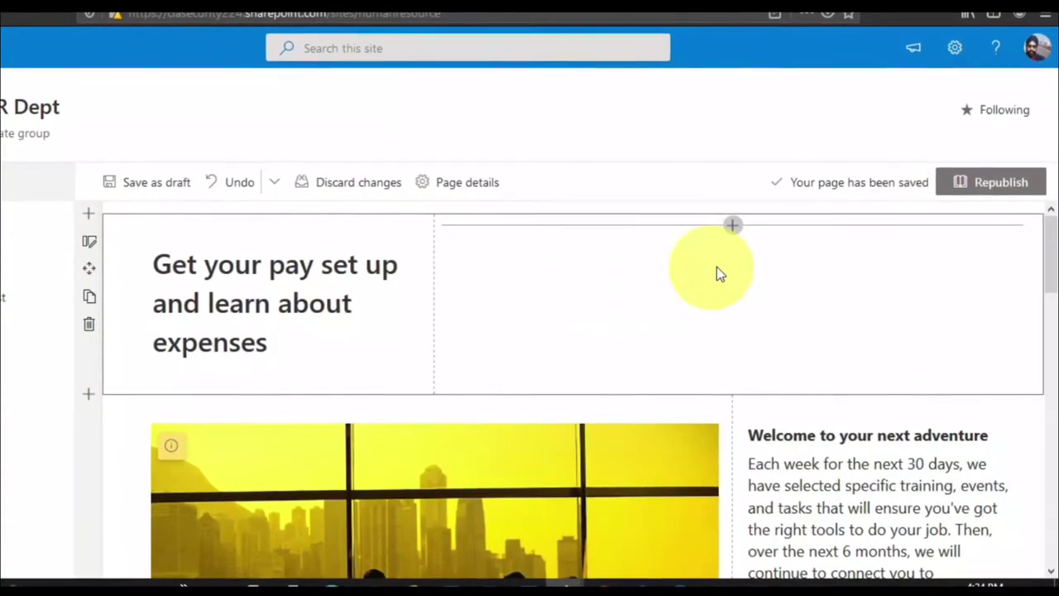
Add a News web part to the wide column beside the "Get your pay set up and learn about expenses" text.
click(728, 232)
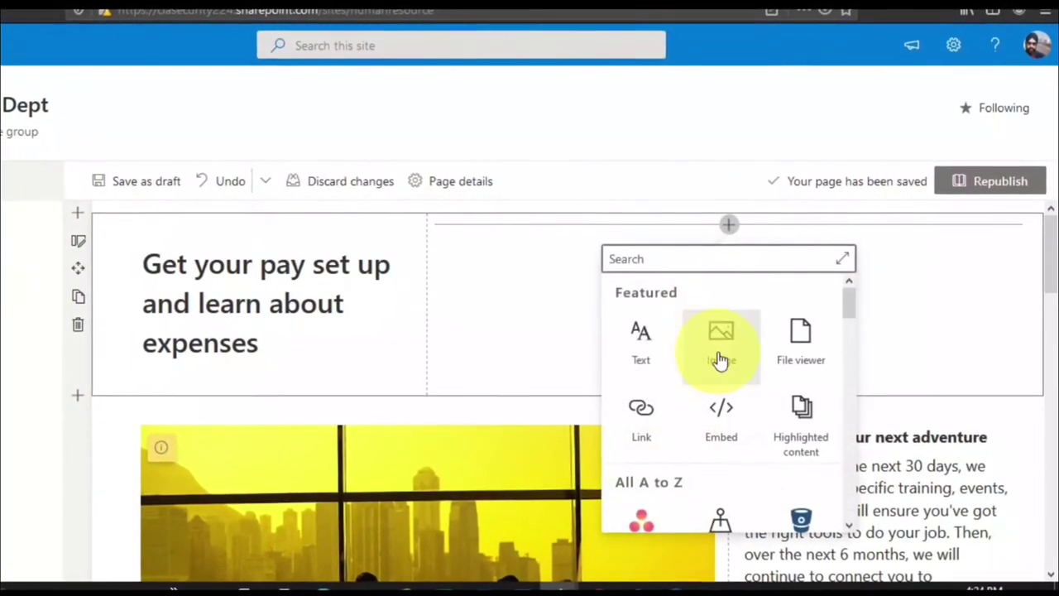
scroll(753, 434, down, 5)
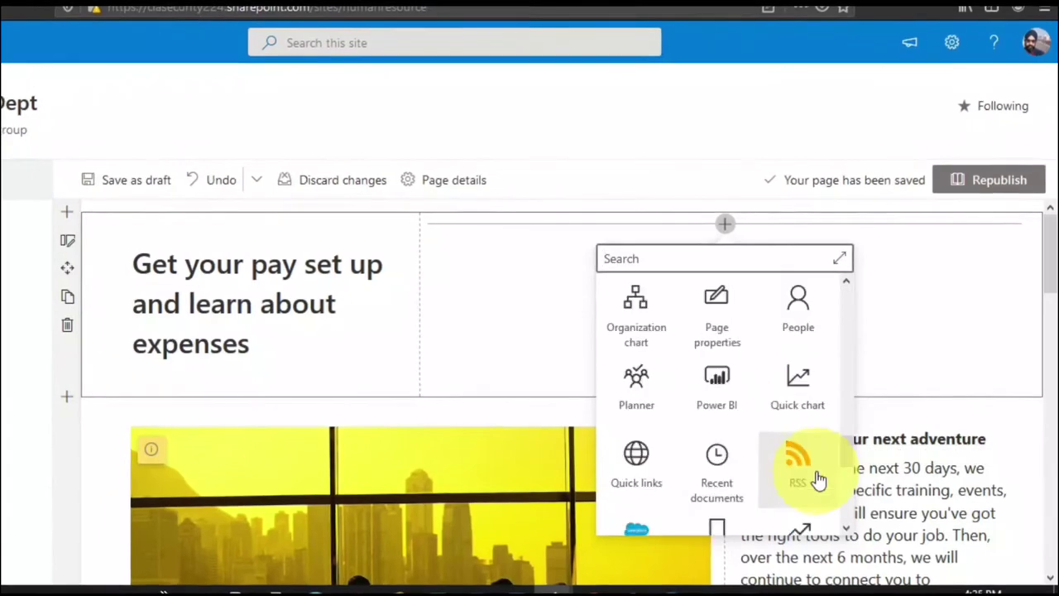
scroll(816, 485, up, 2)
click(634, 319)
scroll(629, 313, down, 5)
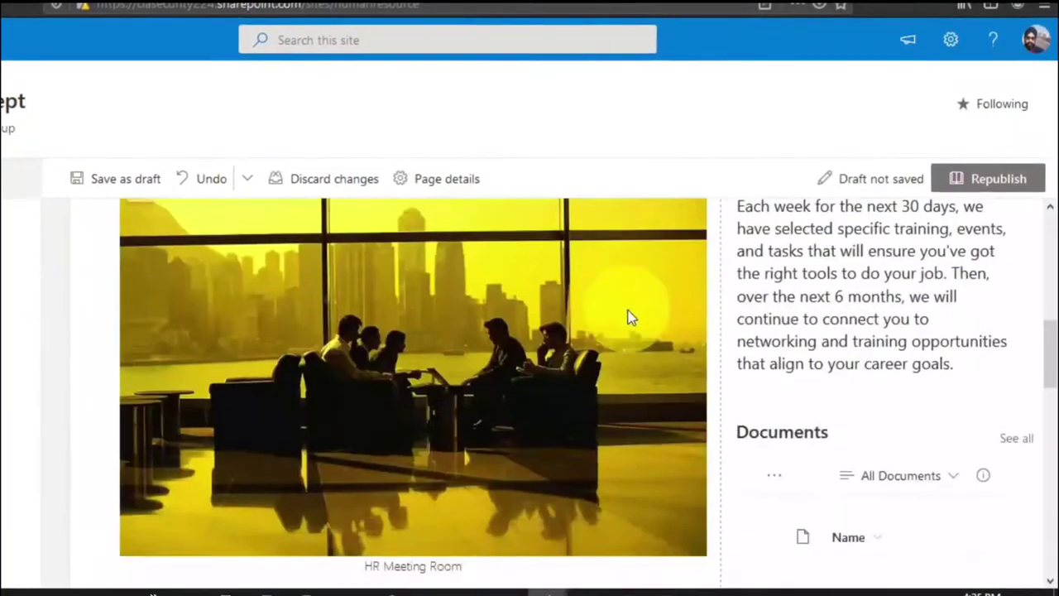
scroll(739, 385, up, 4)
scroll(742, 396, up, 2)
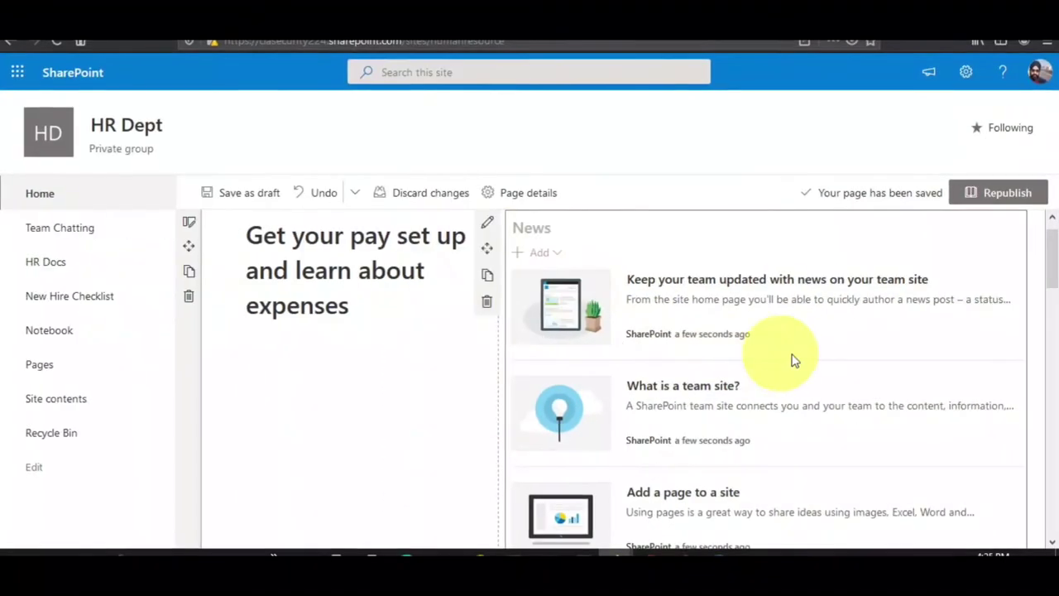
scroll(741, 374, down, 1)
scroll(792, 354, down, 1)
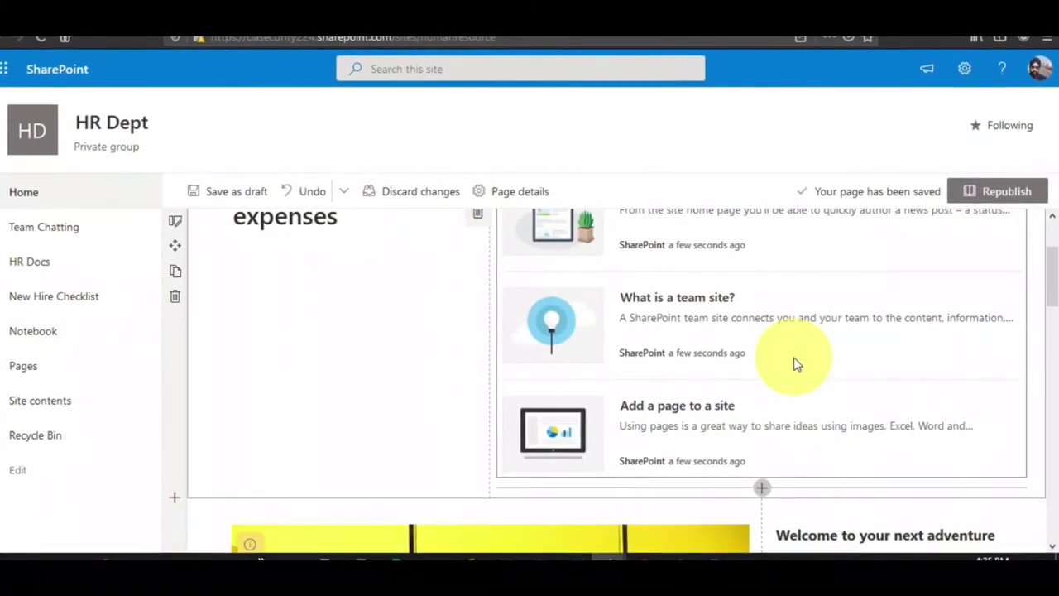
scroll(832, 383, up, 2)
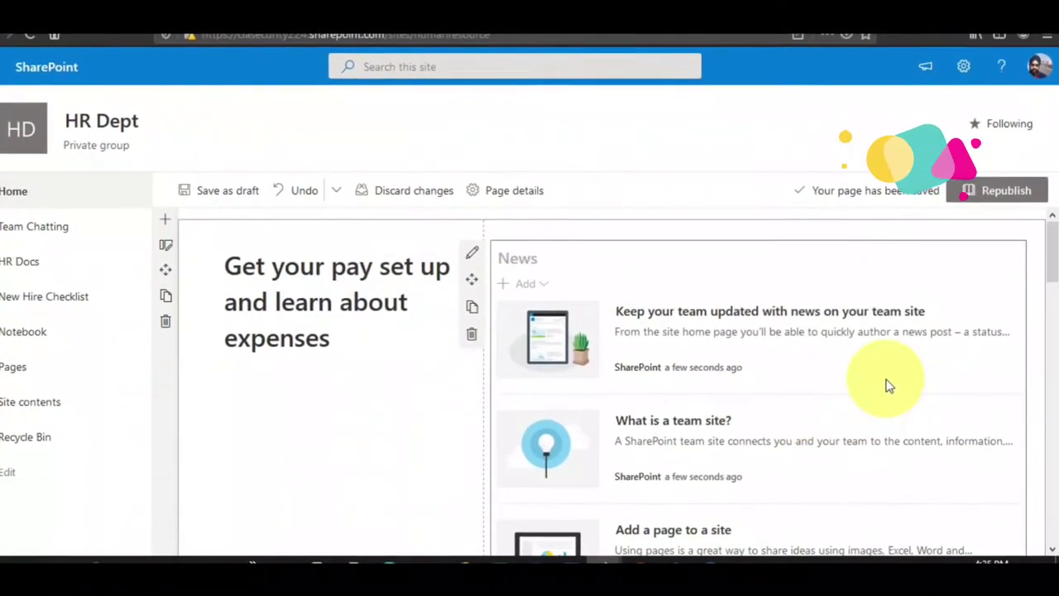
Add a one-third left column section below the News section, with "Live events and training" and its new-hire paragraph in the narrow column.
scroll(662, 385, down, 3)
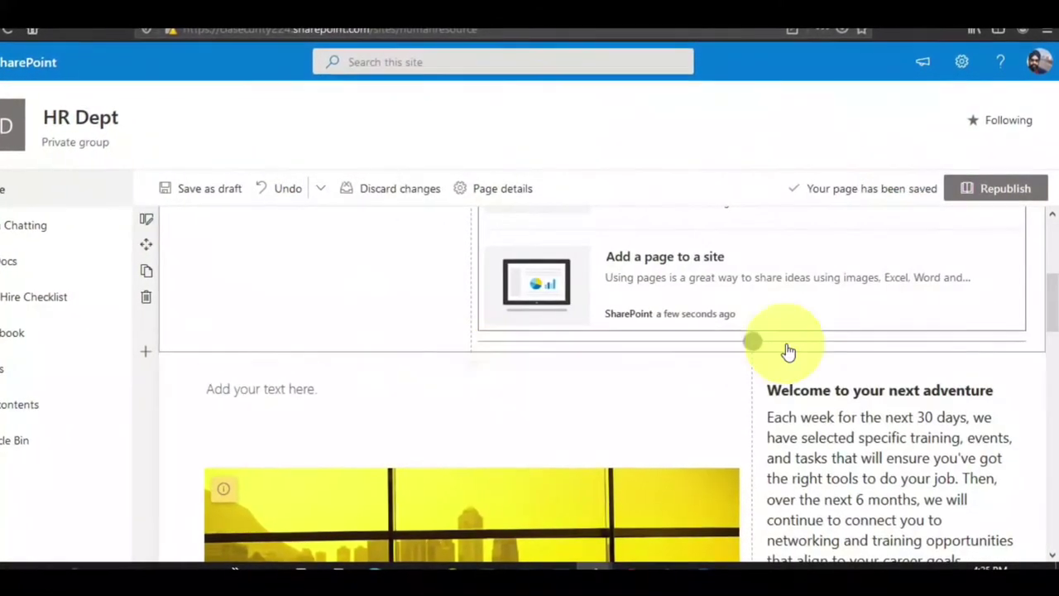
click(128, 360)
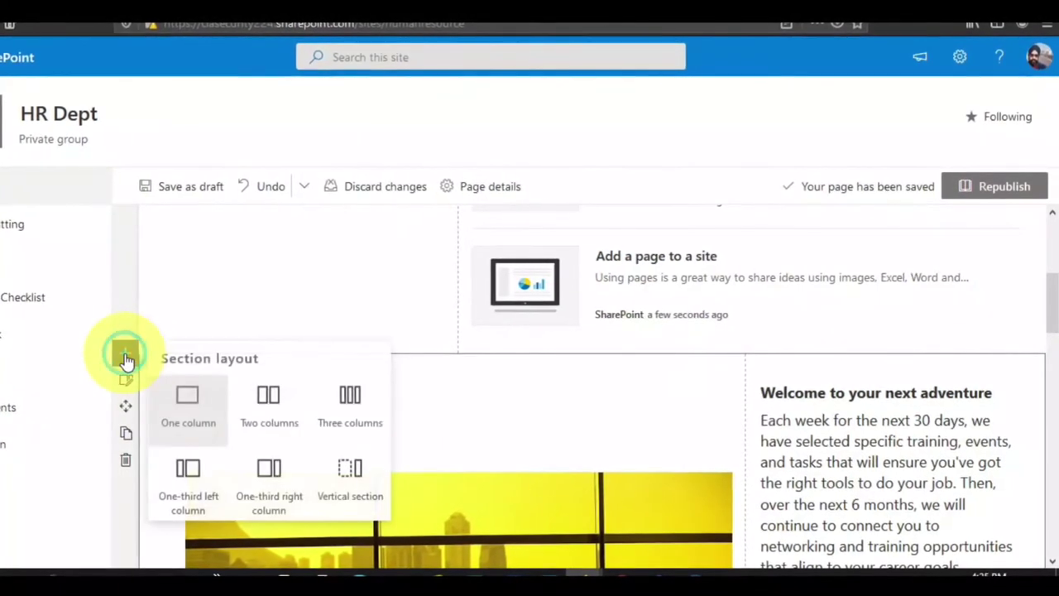
click(182, 470)
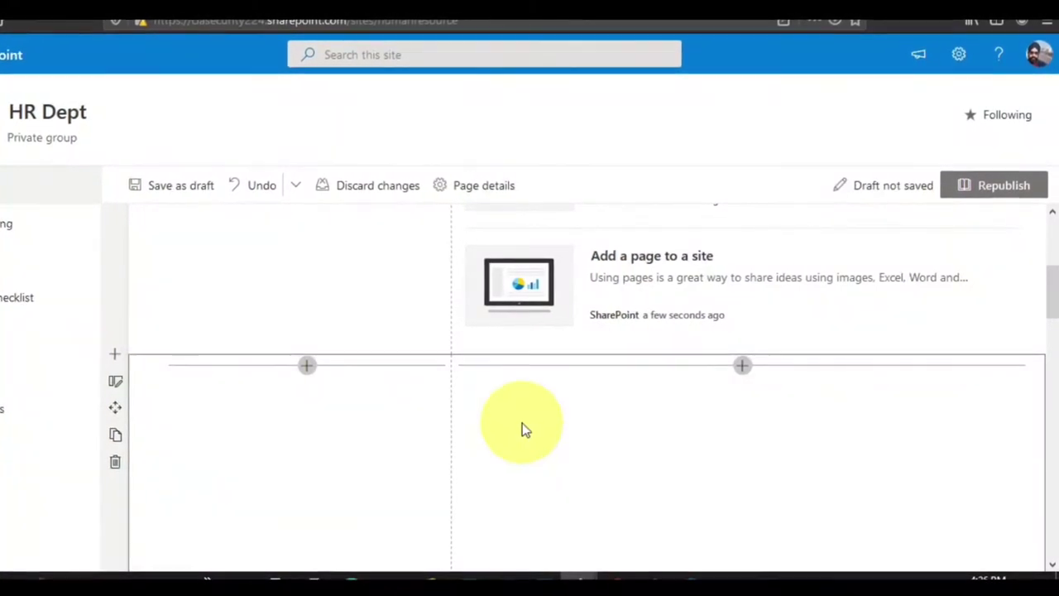
click(308, 365)
click(348, 354)
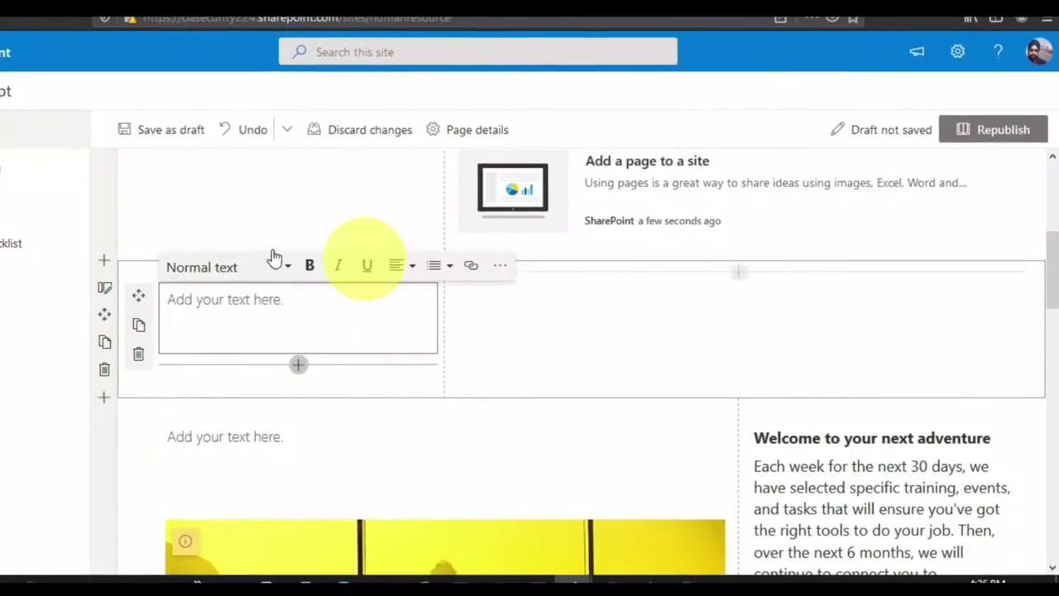
text(Live events and training We hold a live event every week for our new hires. We want to help you get involved in your new workplace, learn about the company, and meet your new team members. We've curated these resources specifically for our new team members.)
scroll(314, 389, down, 2)
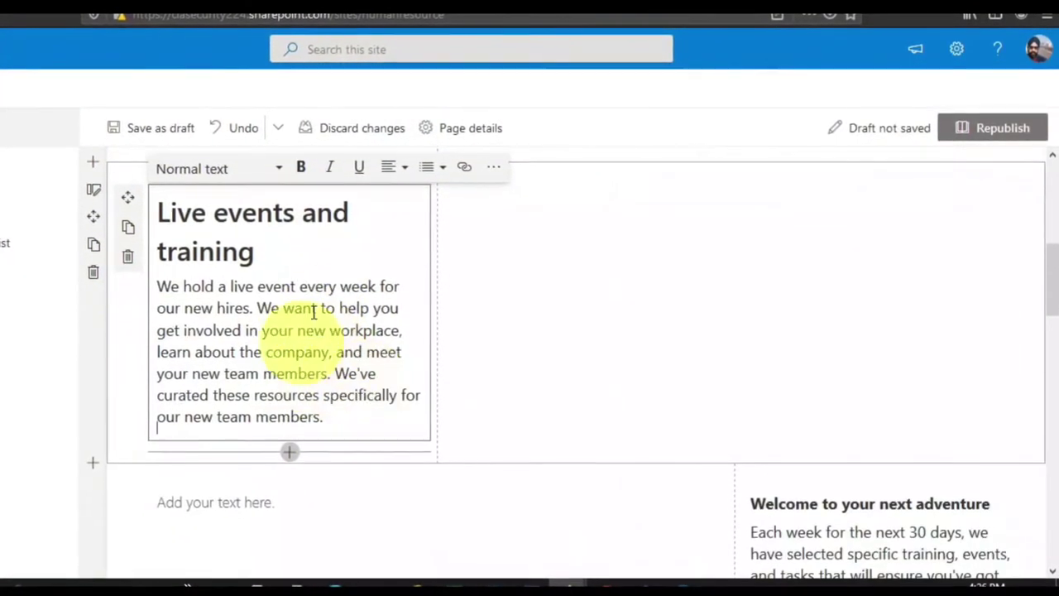
Add a News web part to the wide column beside the "Live events and training" text.
click(733, 172)
scroll(745, 348, down, 5)
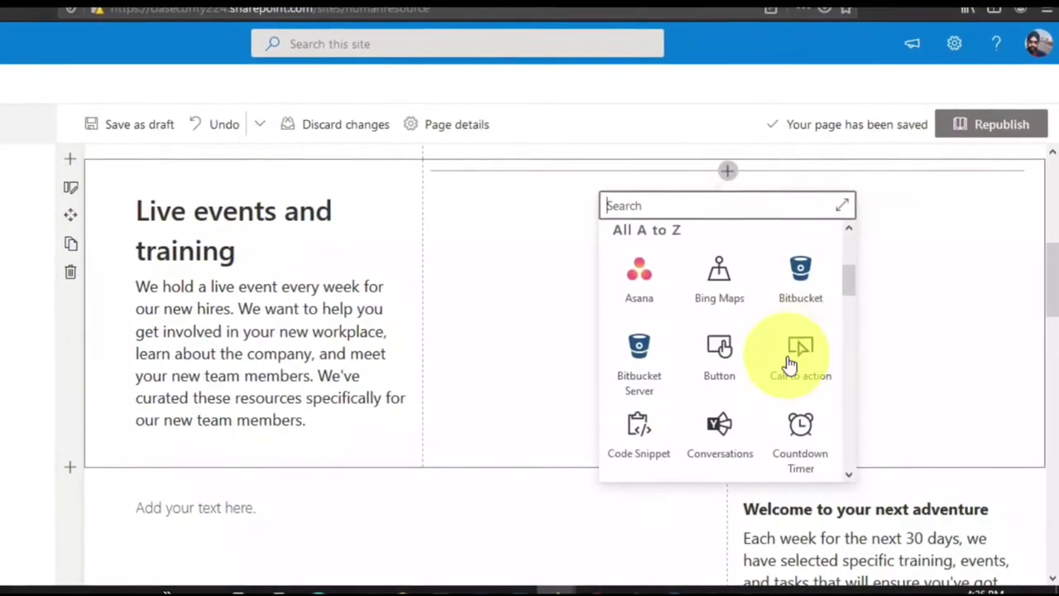
scroll(716, 388, down, 5)
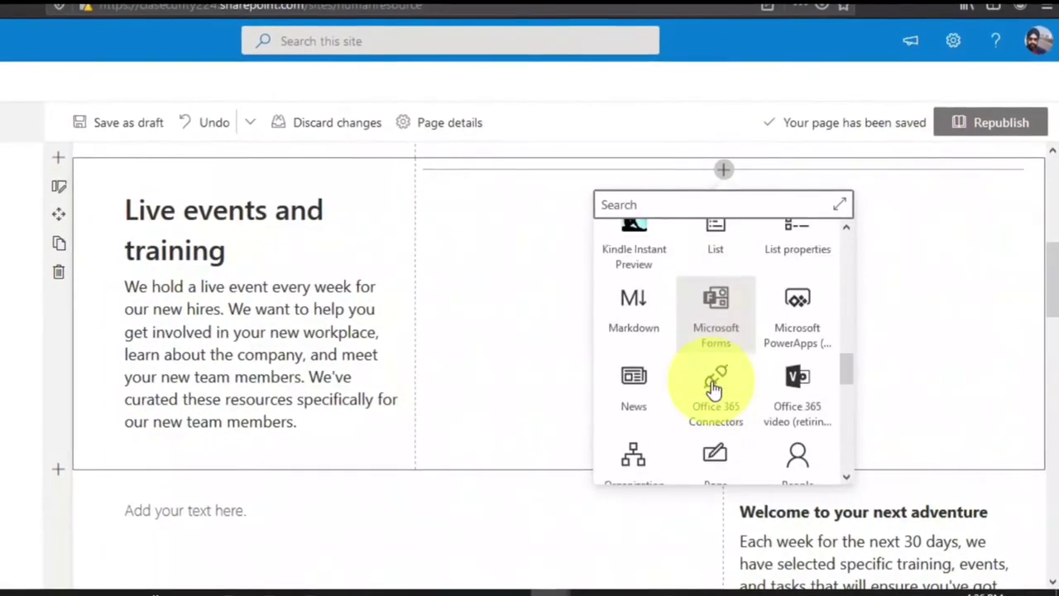
click(637, 298)
scroll(515, 438, up, 2)
Delete the Quick links and Documents web parts from the narrow column beside the picture and Activity.
scroll(948, 413, down, 3)
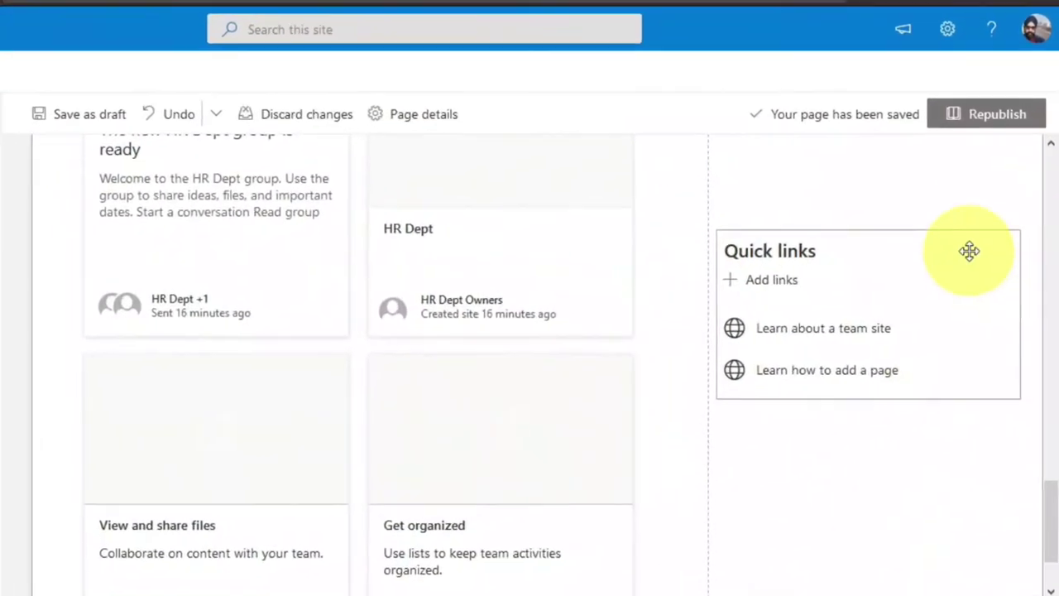
click(969, 251)
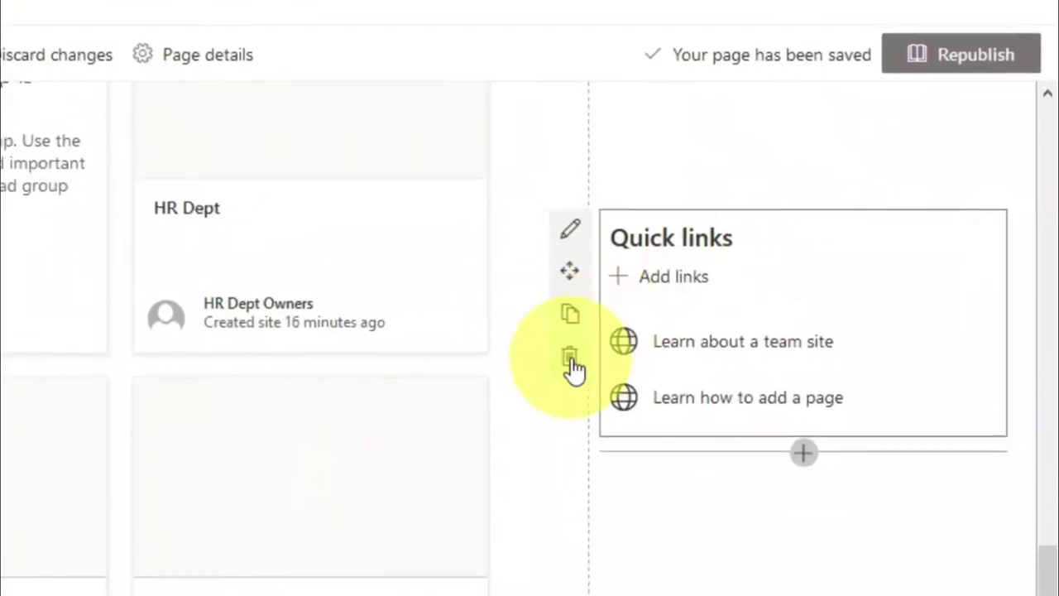
click(571, 358)
scroll(936, 435, up, 3)
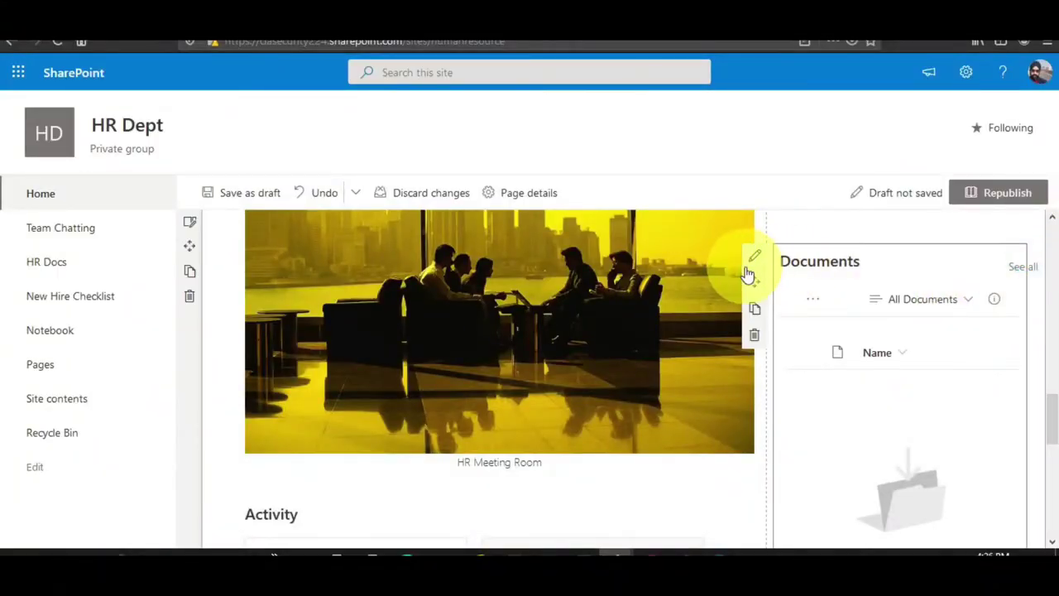
click(756, 337)
scroll(910, 340, down, 3)
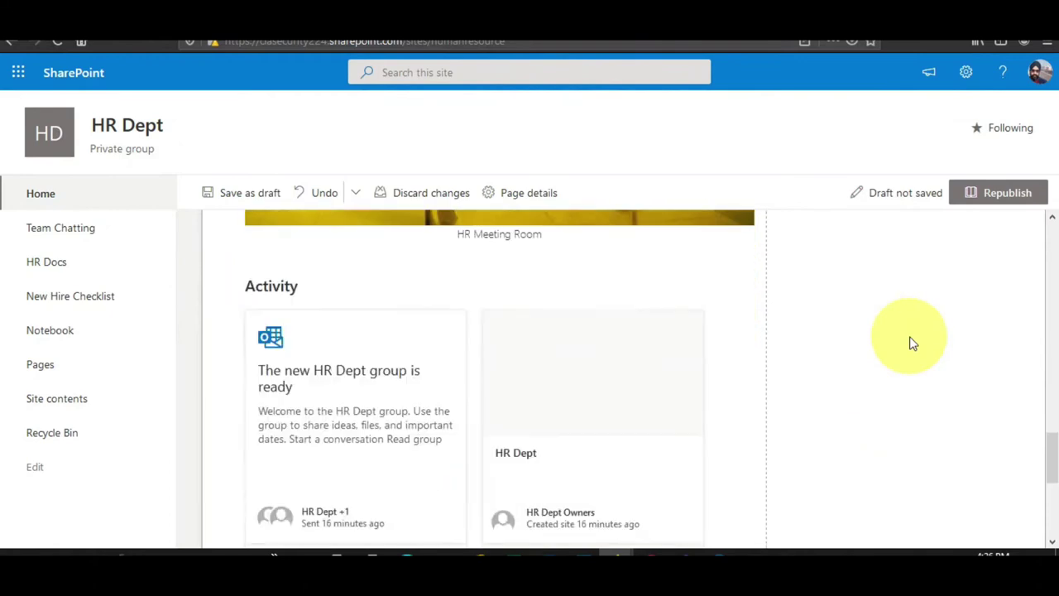
scroll(910, 340, up, 3)
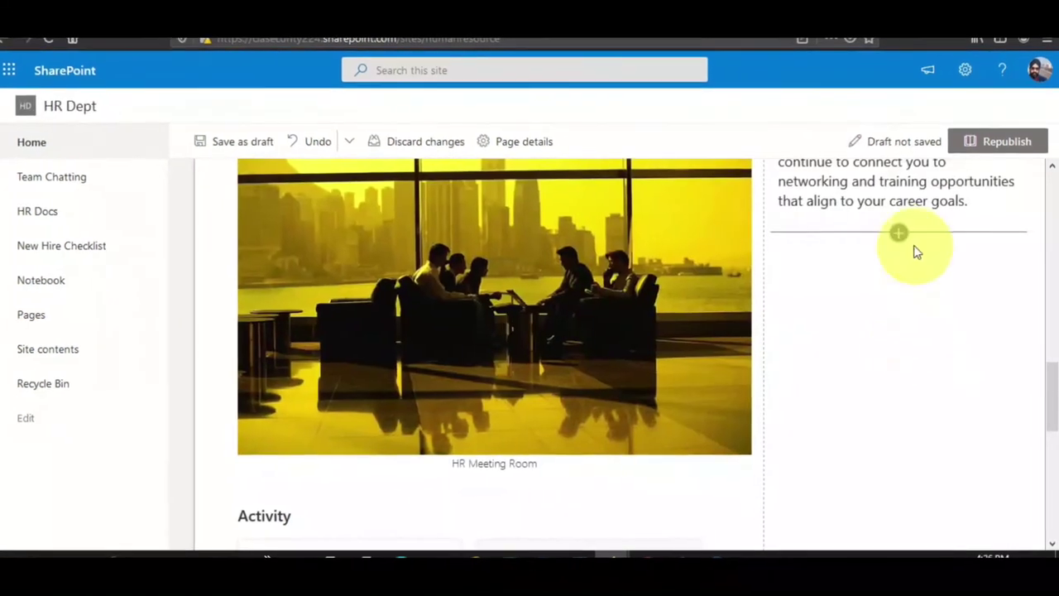
Add a Text web part reading "HR Tweet" below the "Welcome to your next adventure" text.
click(899, 234)
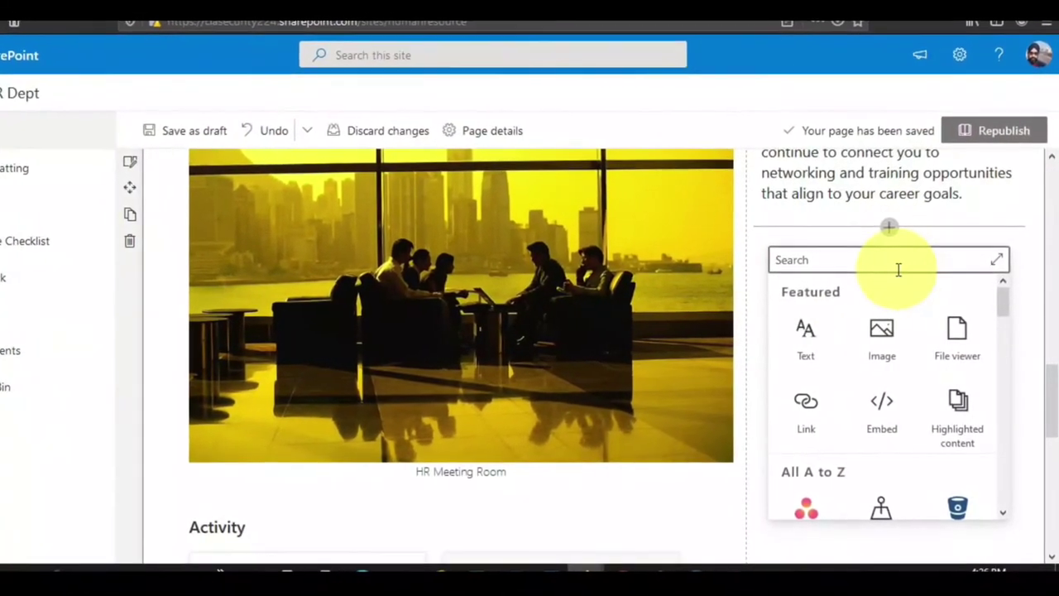
click(838, 341)
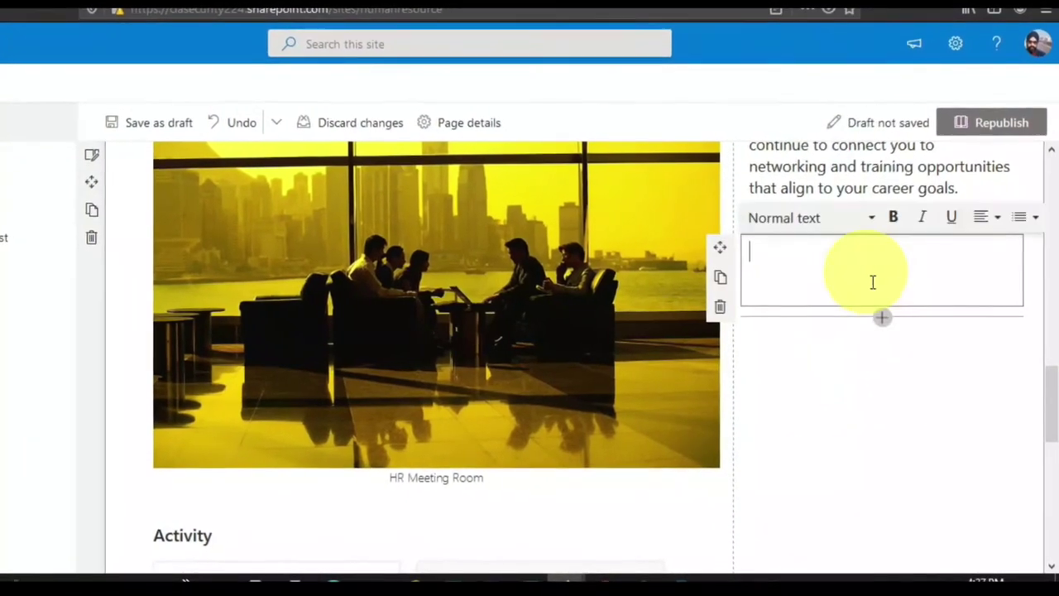
text(HR Tw)
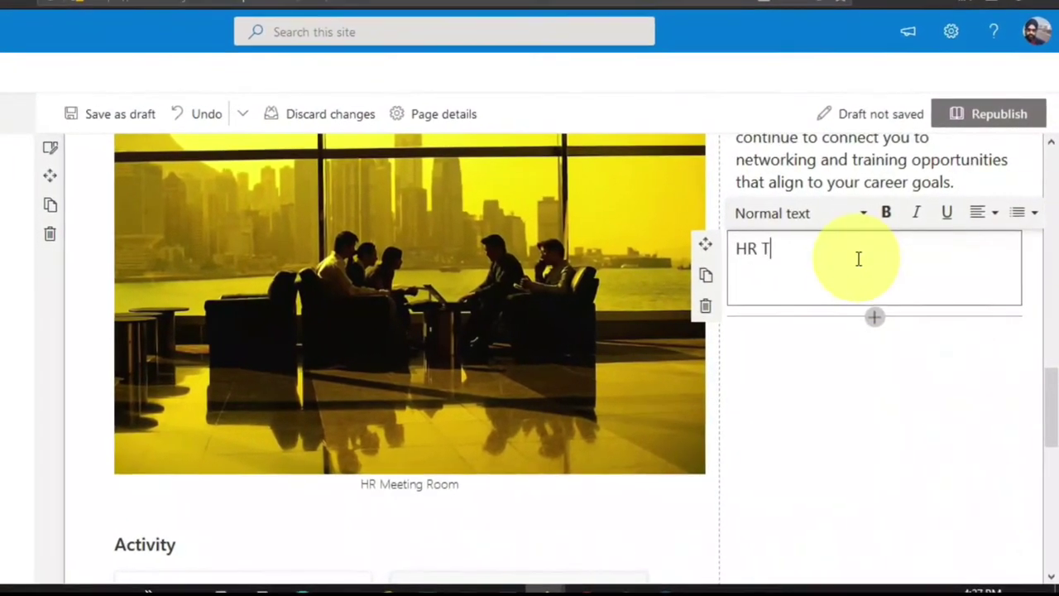
text(eet)
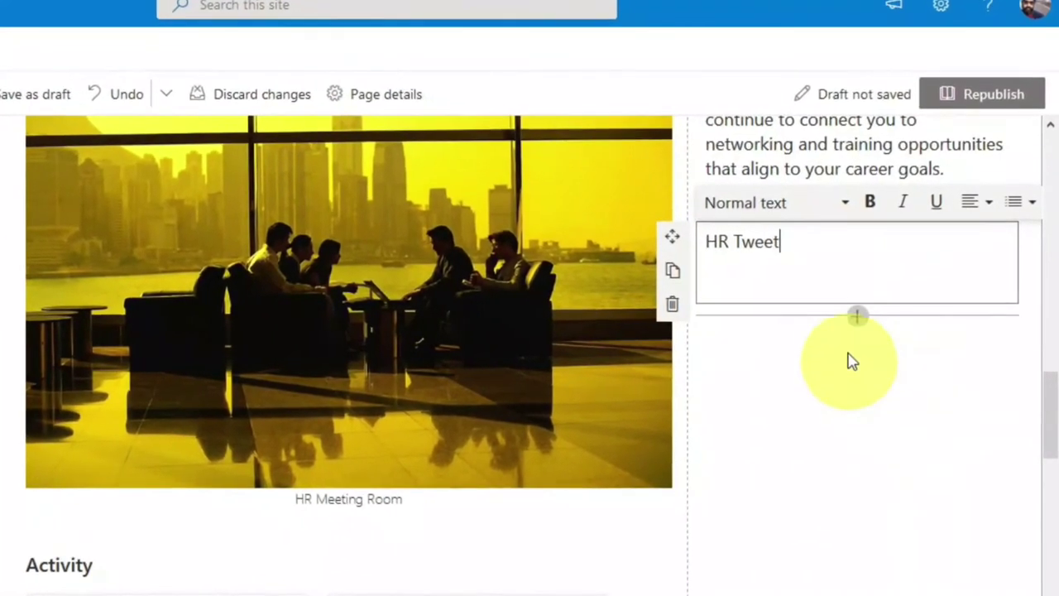
click(853, 318)
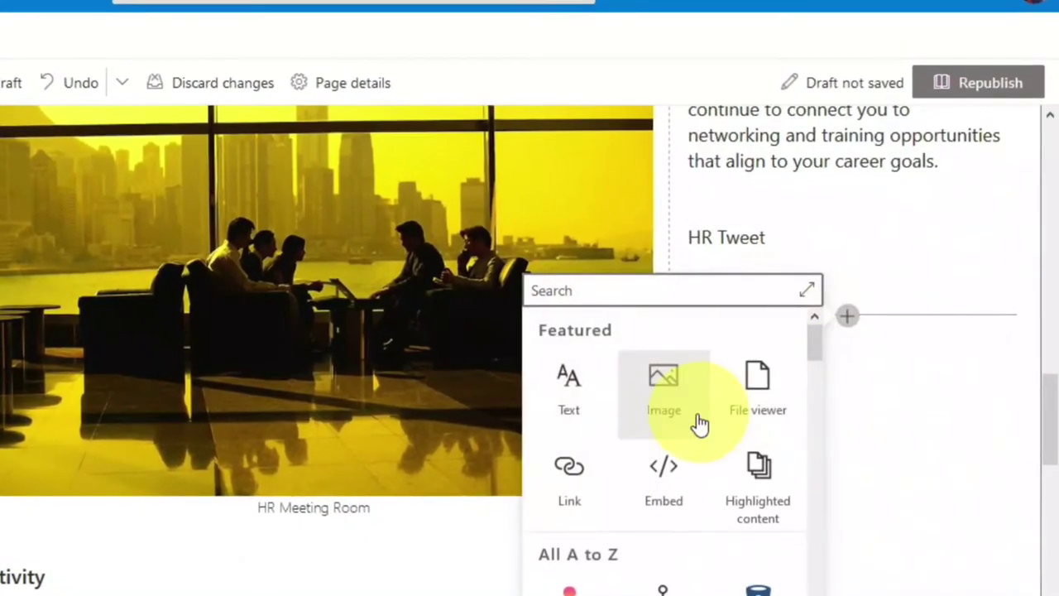
scroll(695, 425, down, 3)
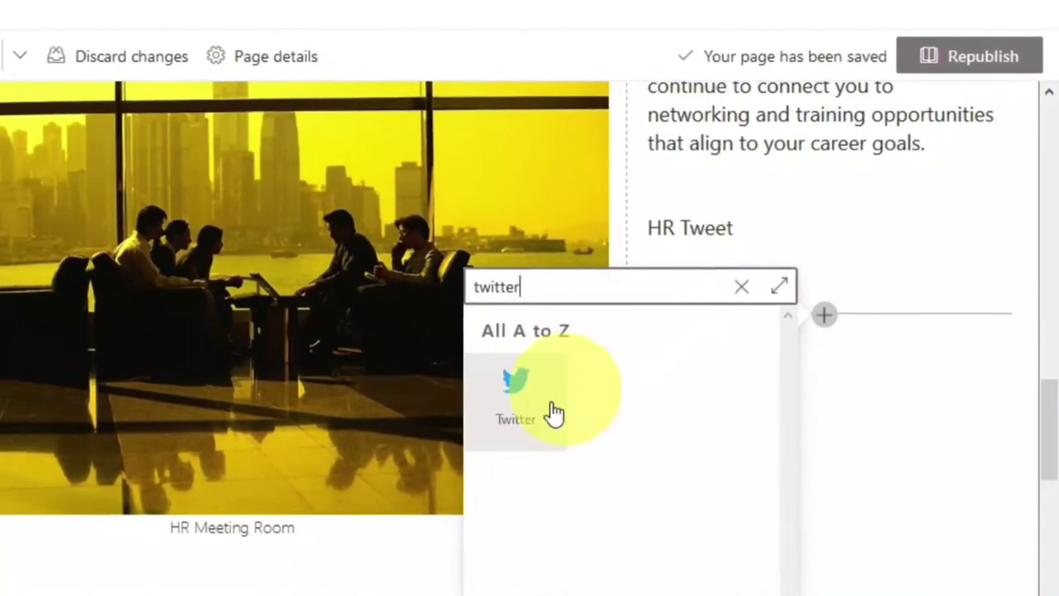
click(522, 389)
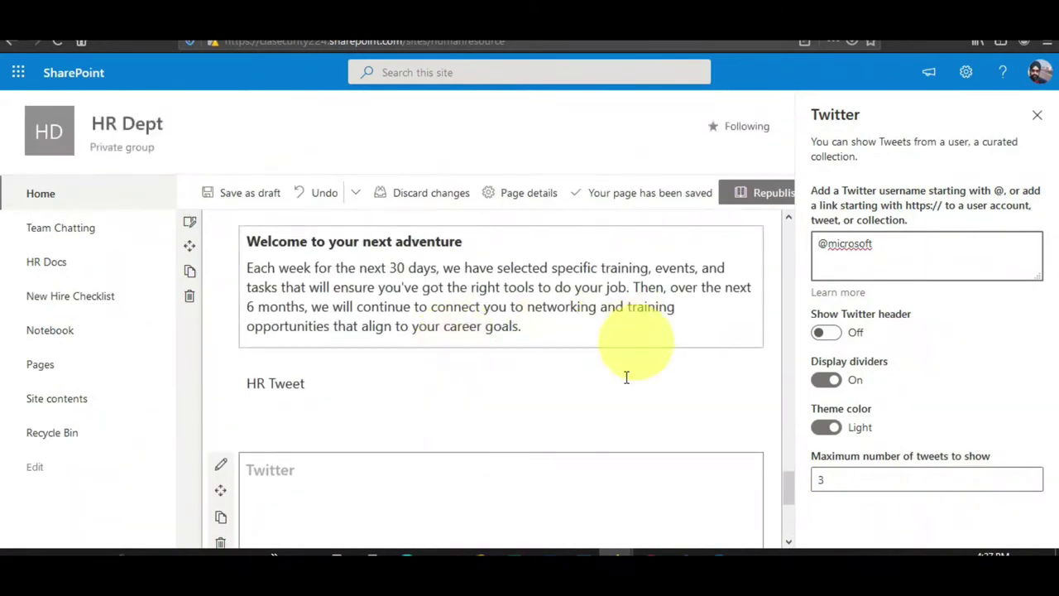
scroll(662, 381, down, 1)
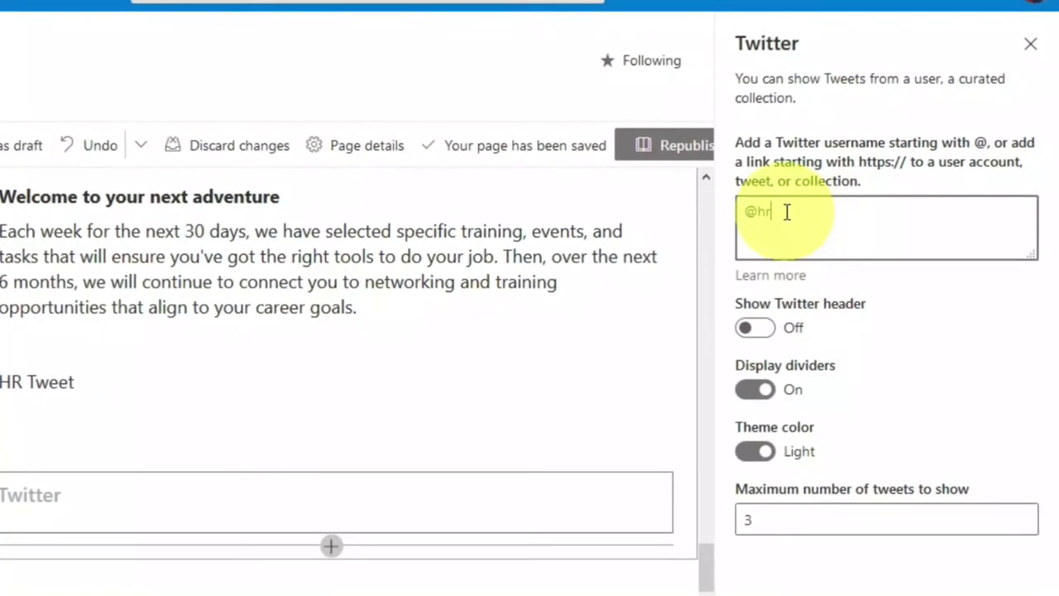
click(1035, 41)
Review the published home page from the News sections down to the picture and the HR Tweet text.
scroll(605, 421, down, 5)
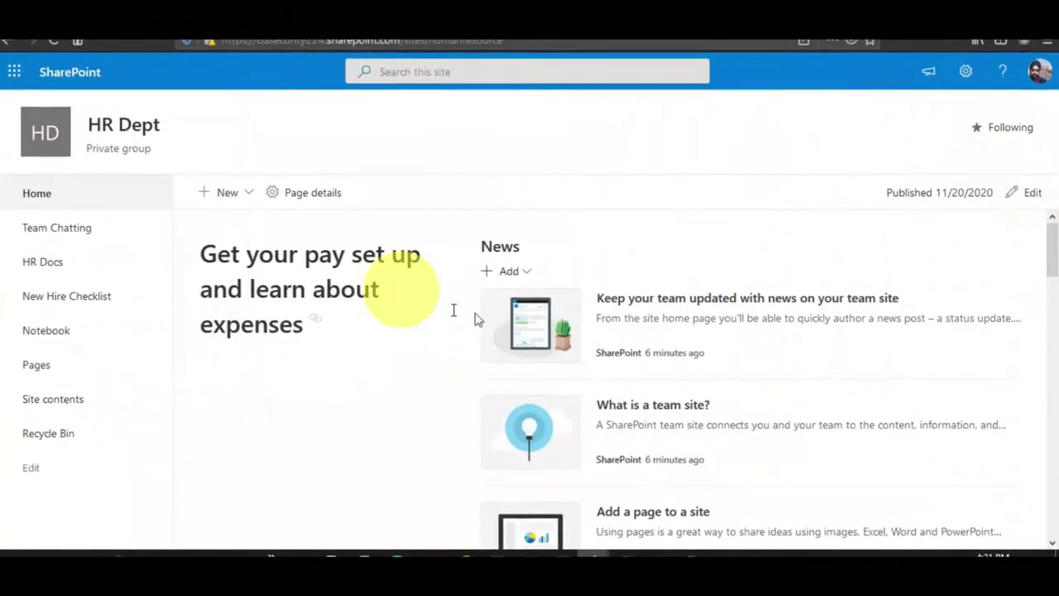
scroll(709, 331, down, 1)
scroll(795, 298, up, 1)
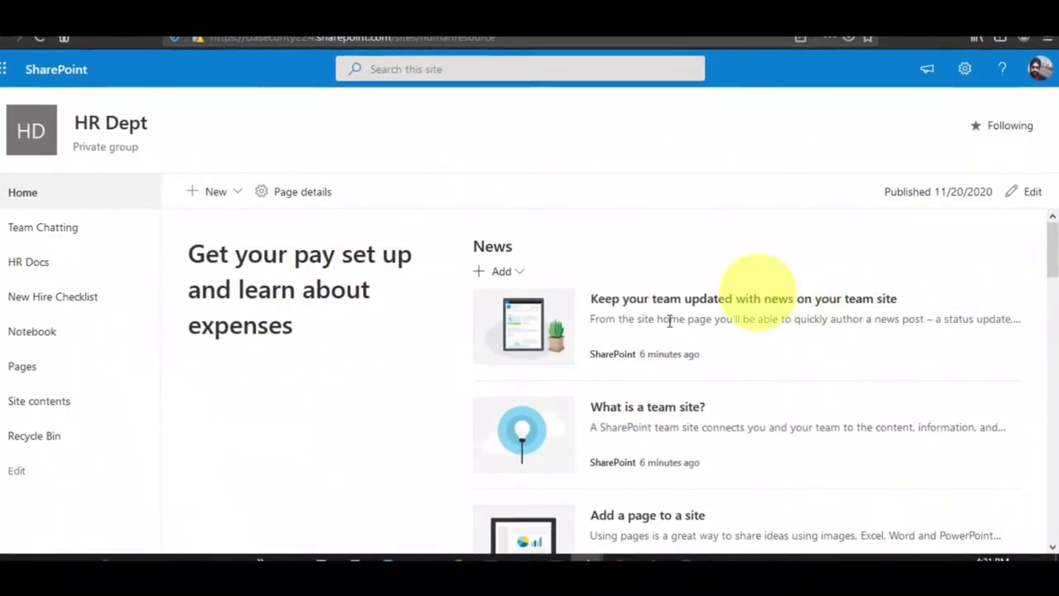
scroll(534, 395, down, 5)
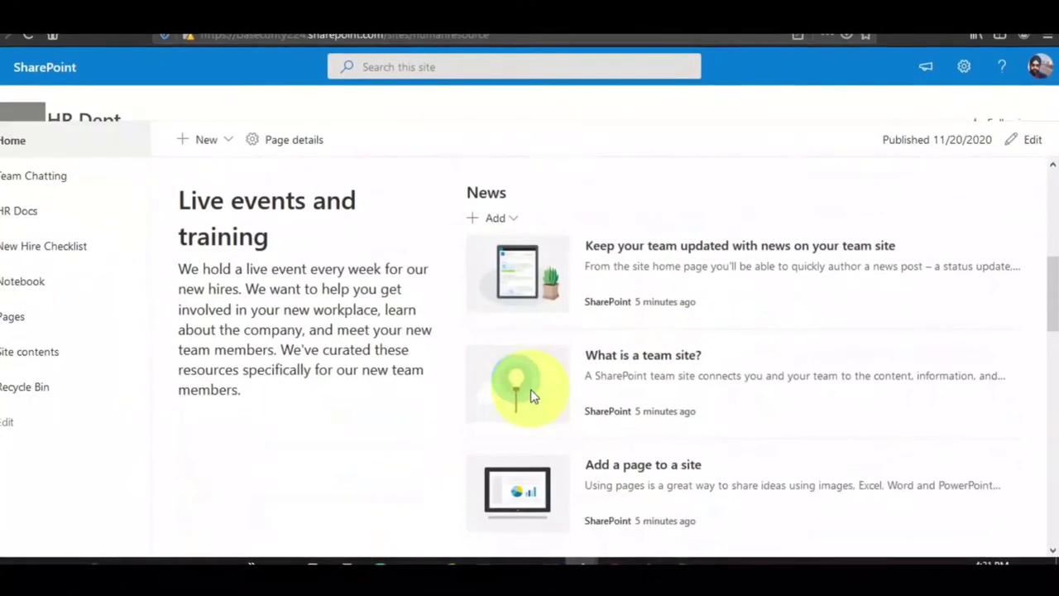
scroll(603, 377, down, 1)
scroll(602, 377, down, 3)
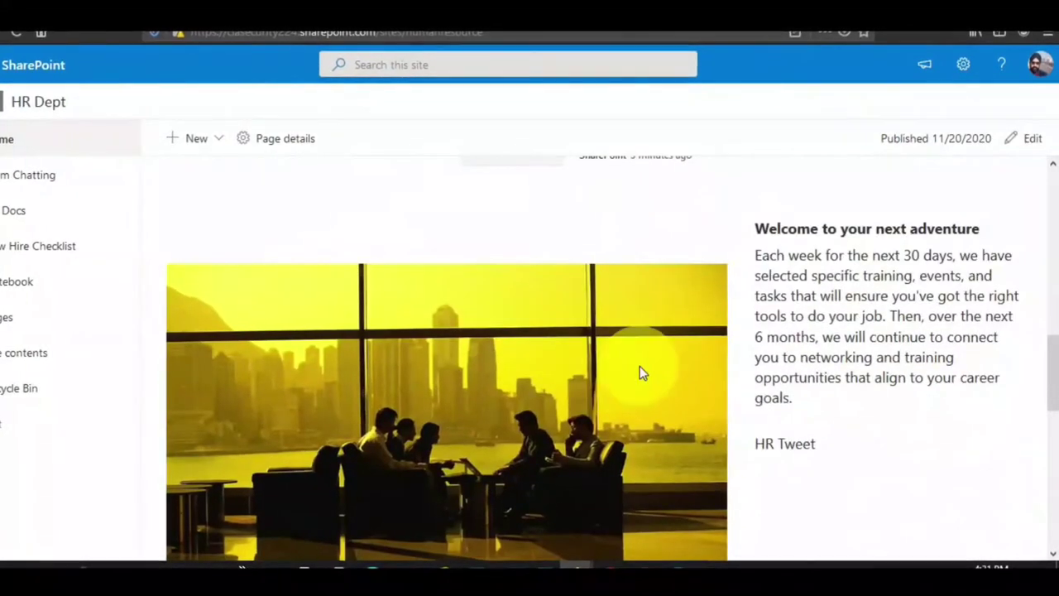
Review the published home page from the "Welcome to your next adventure" text and HR Meeting Room picture down to Activity.
scroll(639, 366, down, 2)
scroll(562, 414, up, 2)
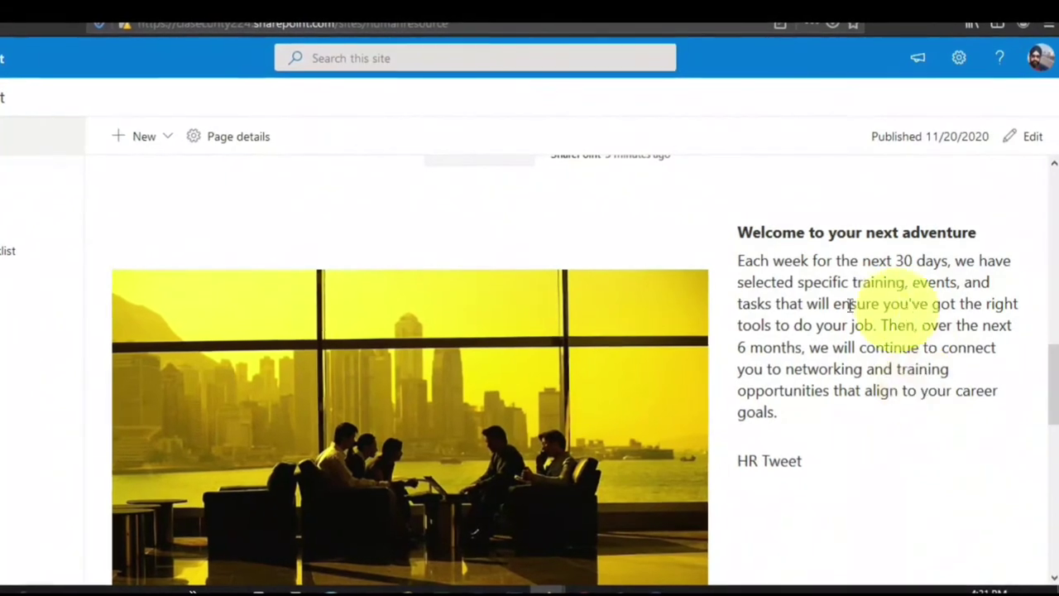
scroll(868, 404, down, 2)
scroll(868, 405, up, 2)
scroll(870, 350, down, 1)
scroll(870, 351, down, 4)
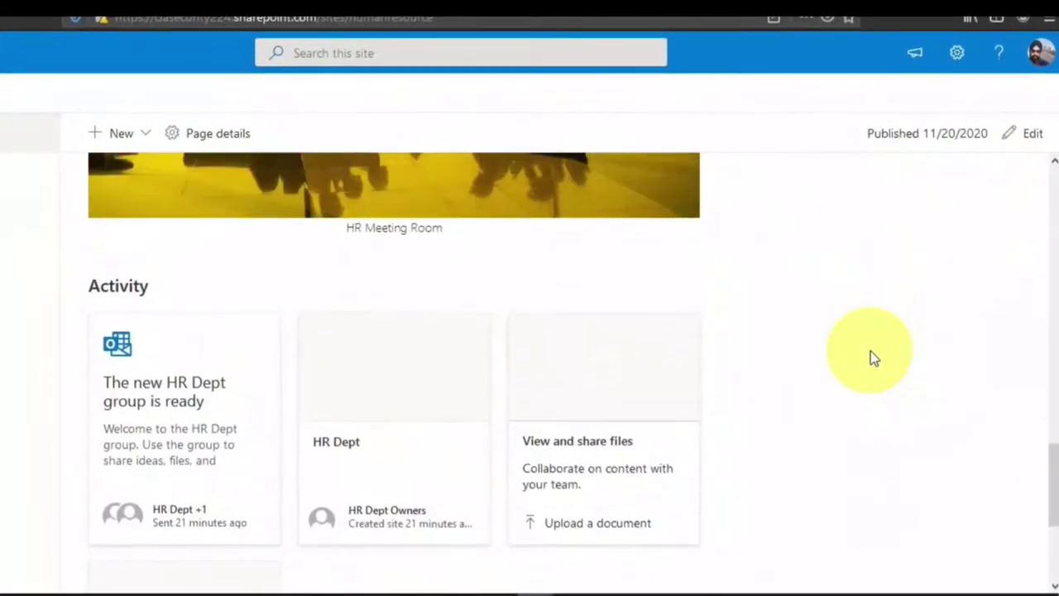
scroll(871, 351, up, 3)
scroll(258, 443, down, 5)
scroll(257, 441, down, 1)
scroll(627, 444, up, 10)
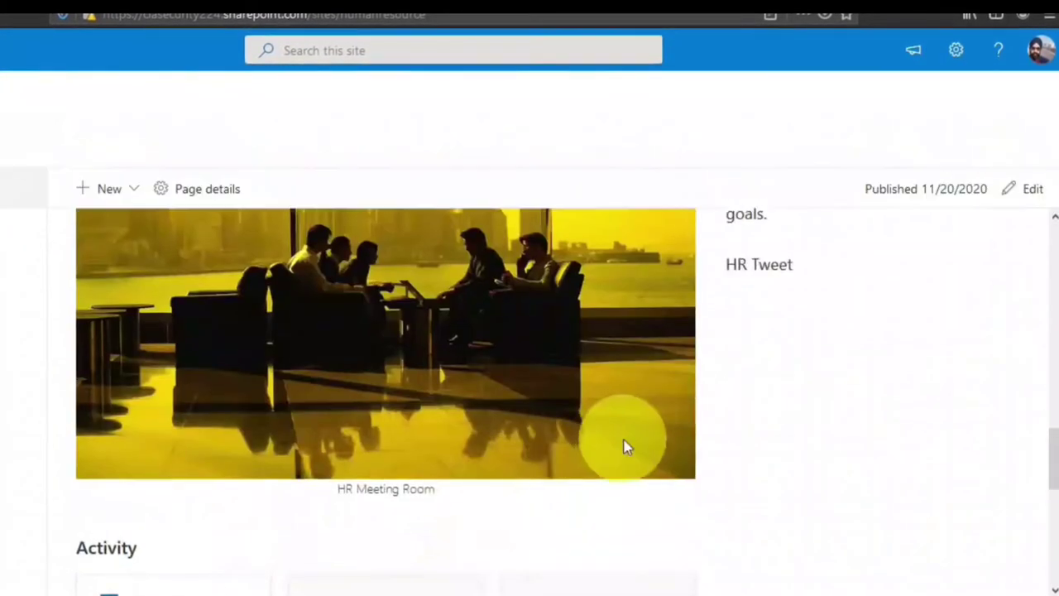
scroll(625, 432, up, 2)
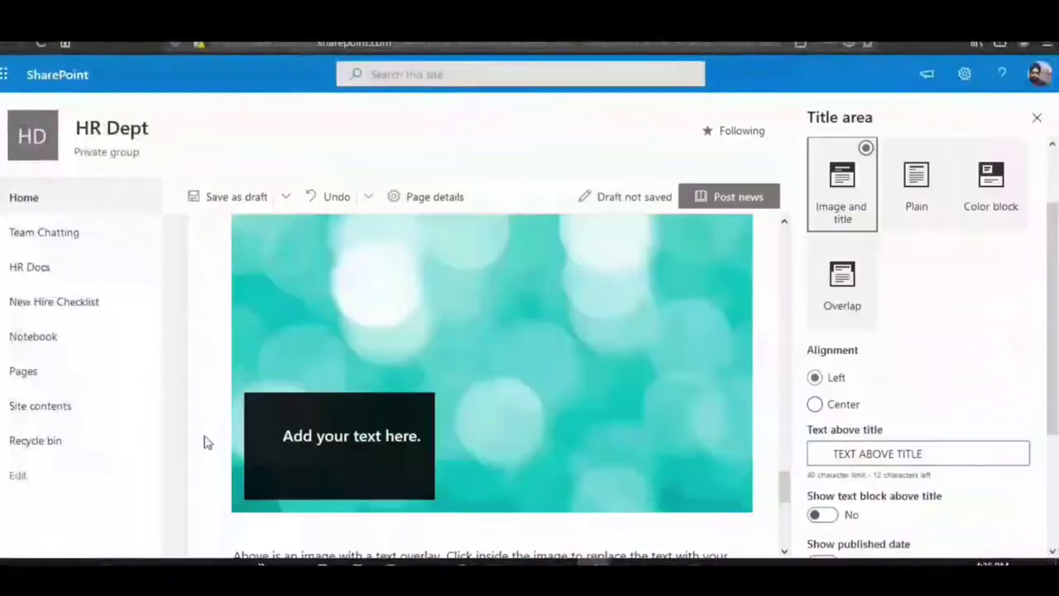
Show the text block above the Expense Report Process title, reading "Expense policy", and set the title image's alternative text to "Expense Policy".
scroll(591, 390, down, 2)
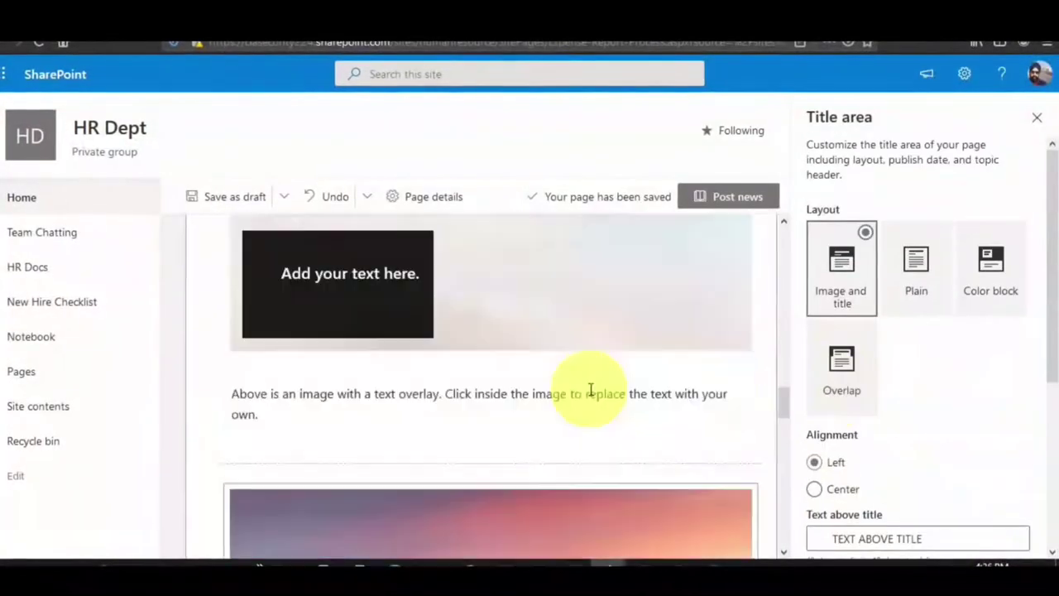
scroll(591, 390, up, 10)
scroll(993, 438, down, 3)
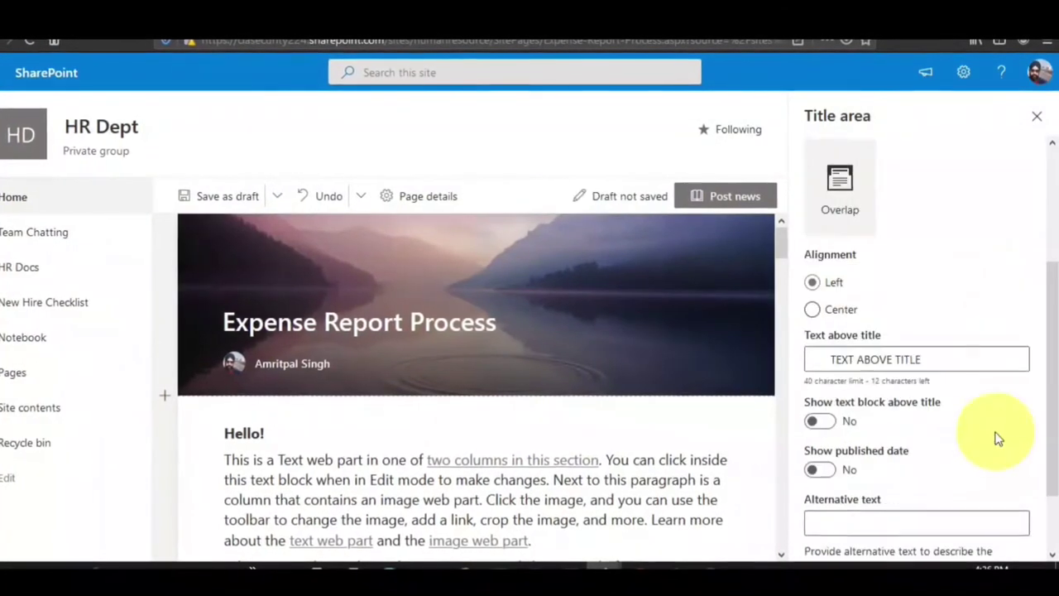
click(817, 339)
click(927, 439)
text(Expense Policy)
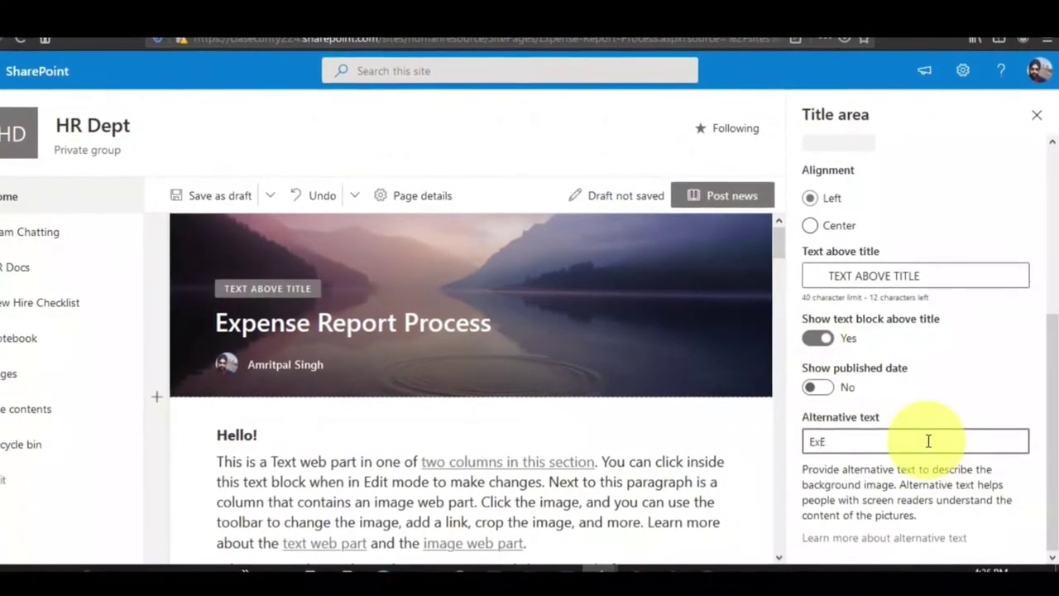
click(939, 278)
text(Expense policy)
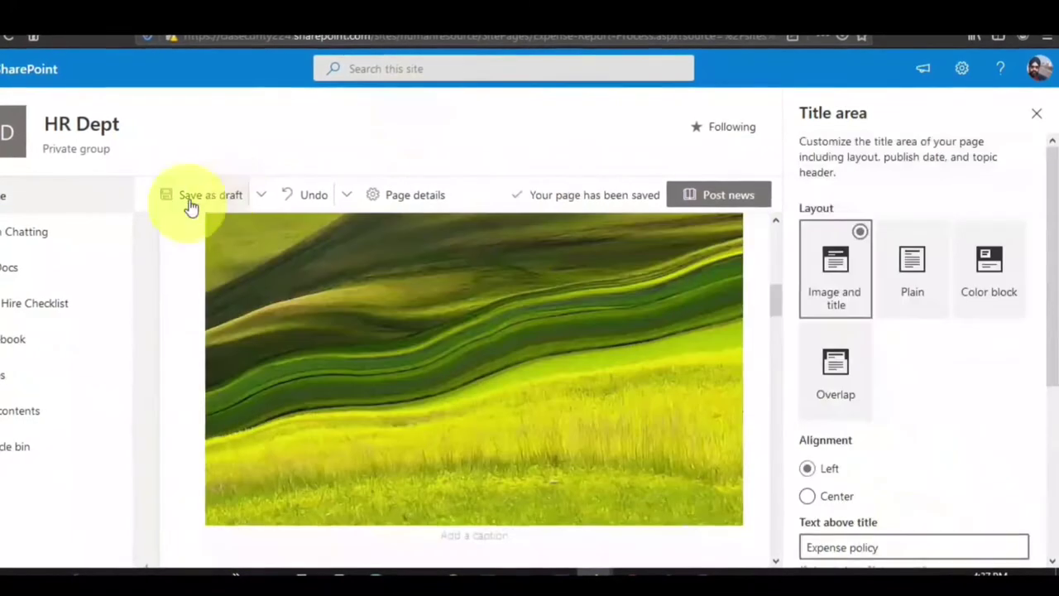
Save the Expense Report Process page as a draft, look it over and post it as news.
click(189, 204)
scroll(560, 392, down, 5)
scroll(939, 207, up, 5)
click(943, 203)
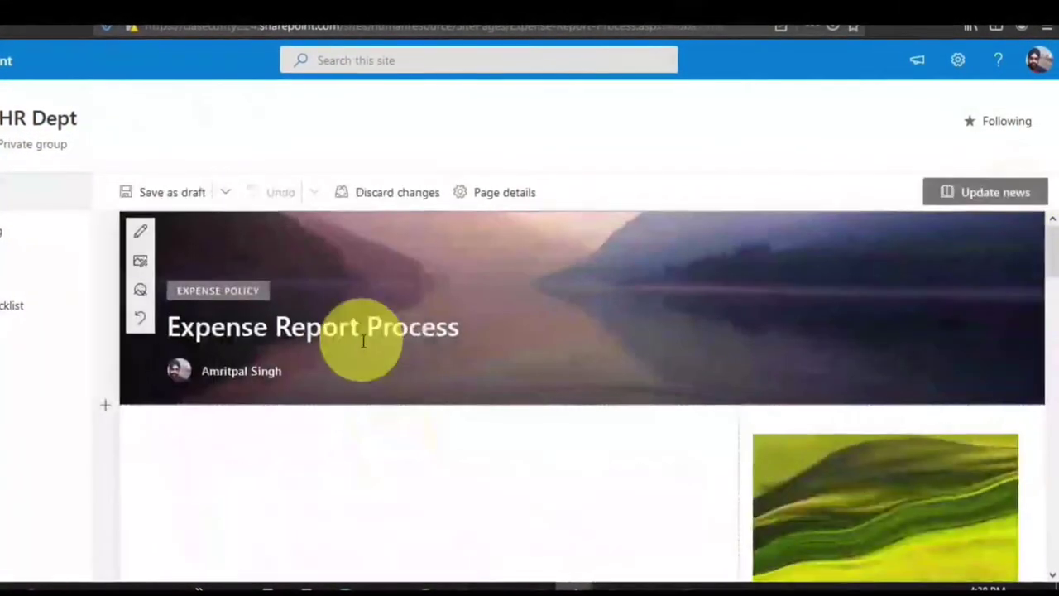
Replace the title area image with the bizmanualz.com business policies picture from a web search for "company policies".
click(137, 271)
click(107, 260)
click(322, 194)
text(company policies)
key(Return)
click(426, 337)
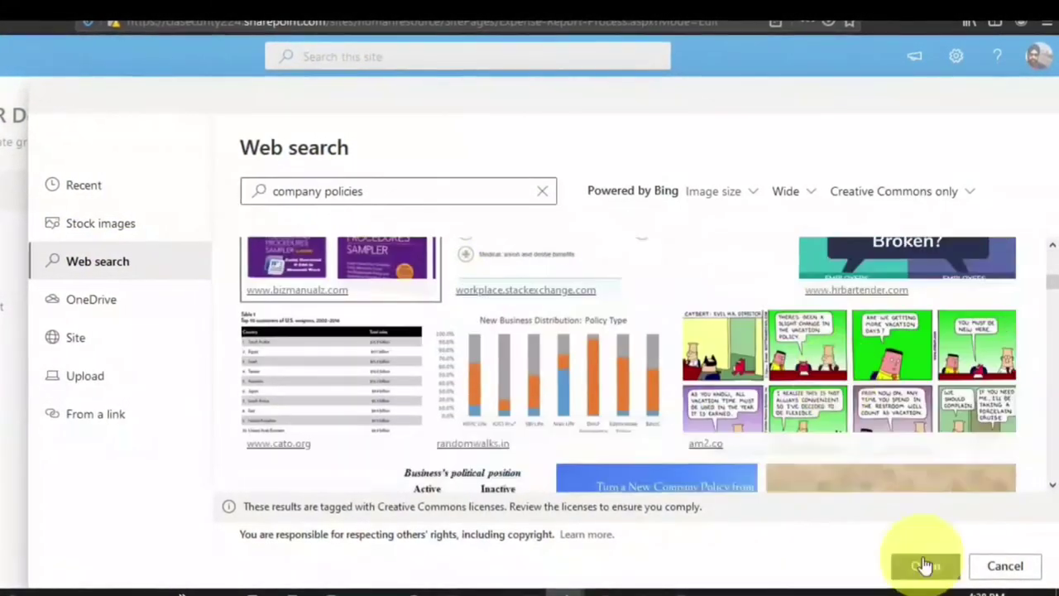
click(924, 566)
Review the placeholder images and the text-overlay image settings farther down the Expense Report Process page.
scroll(290, 356, down, 10)
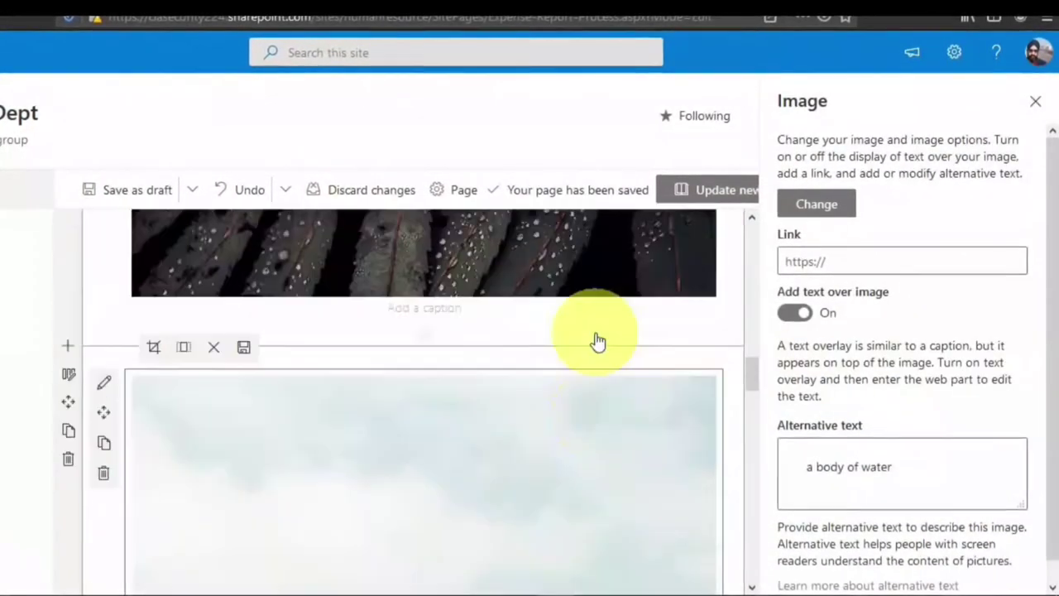
scroll(598, 342, down, 2)
scroll(293, 372, down, 3)
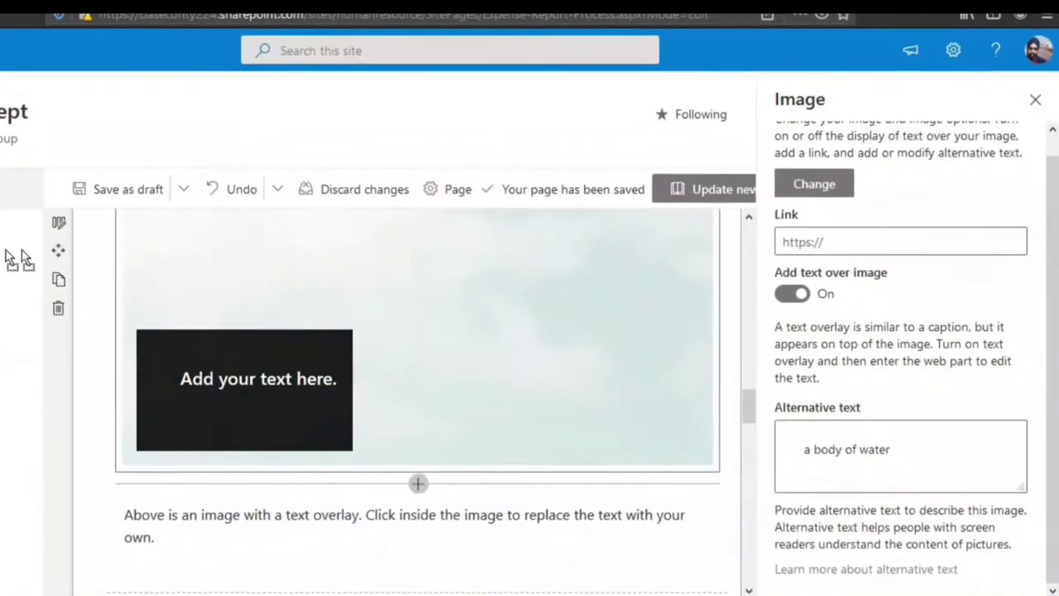
scroll(433, 421, down, 8)
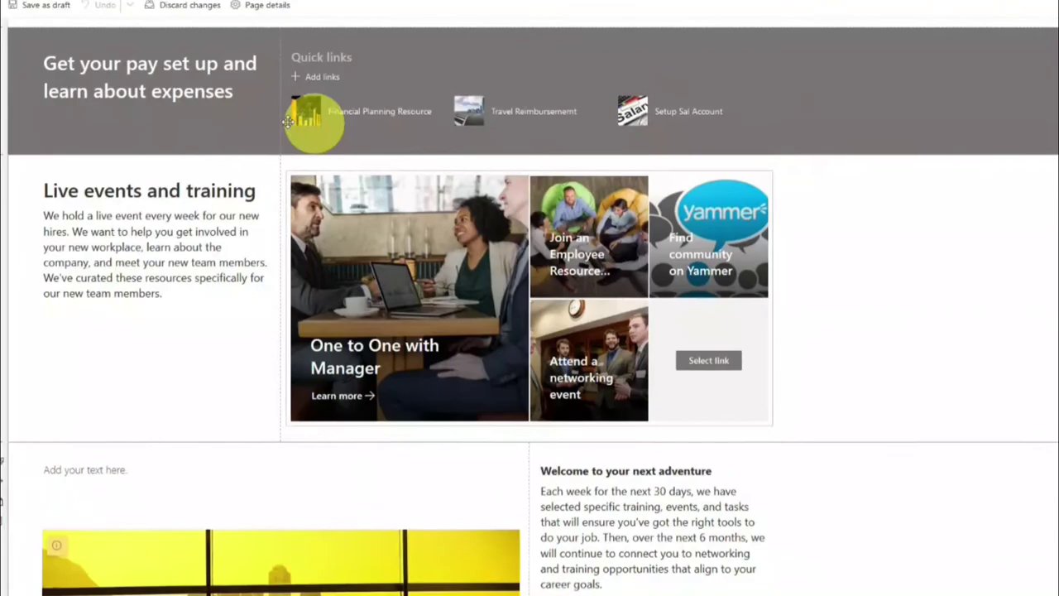
Check the home page's sections from the quick links down to Activity and republish the page.
scroll(687, 215, down, 1)
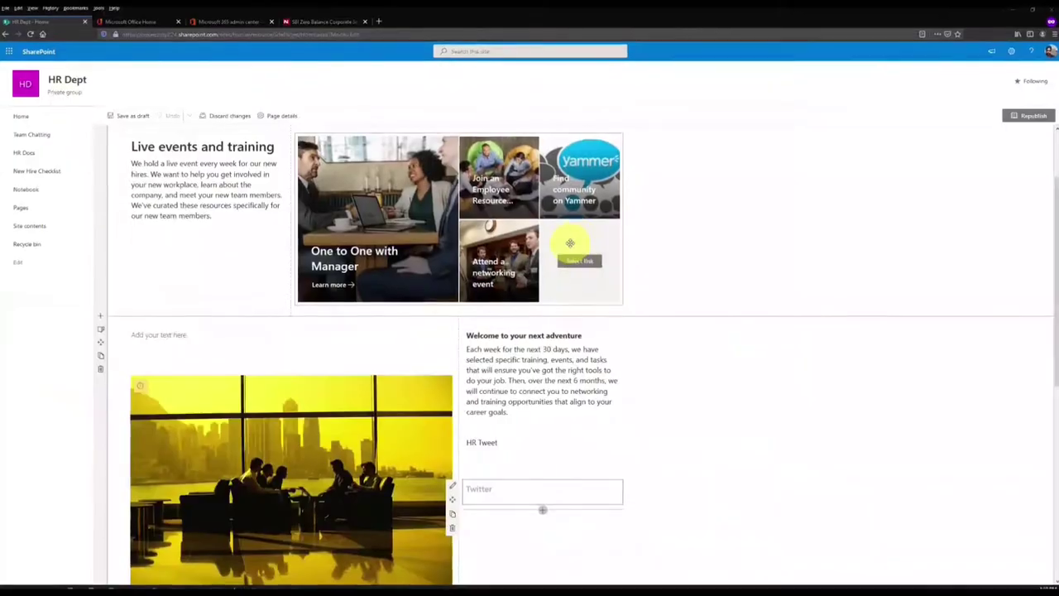
scroll(571, 243, up, 1)
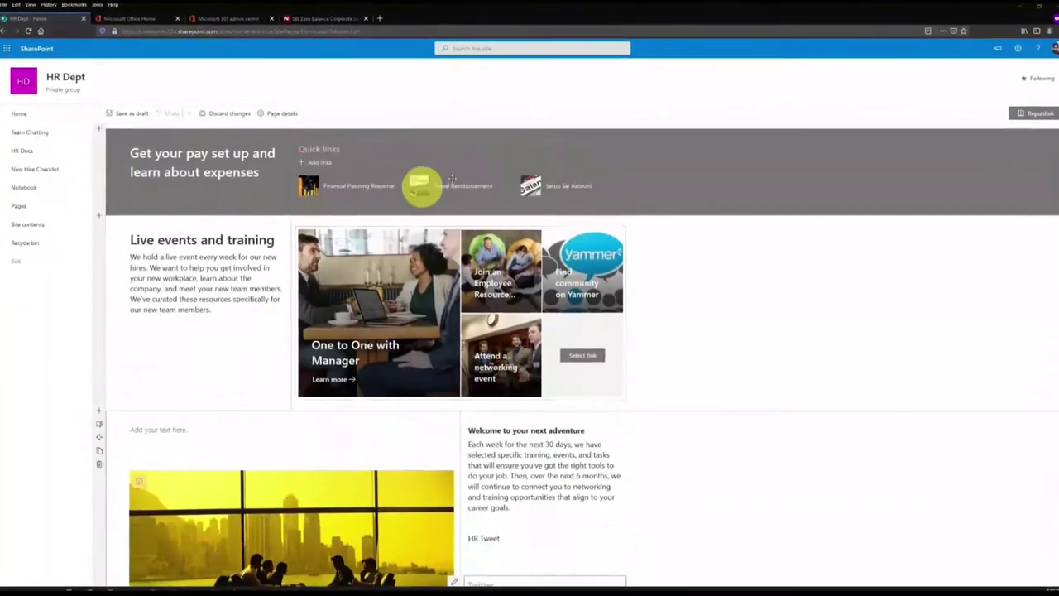
scroll(662, 281, down, 2)
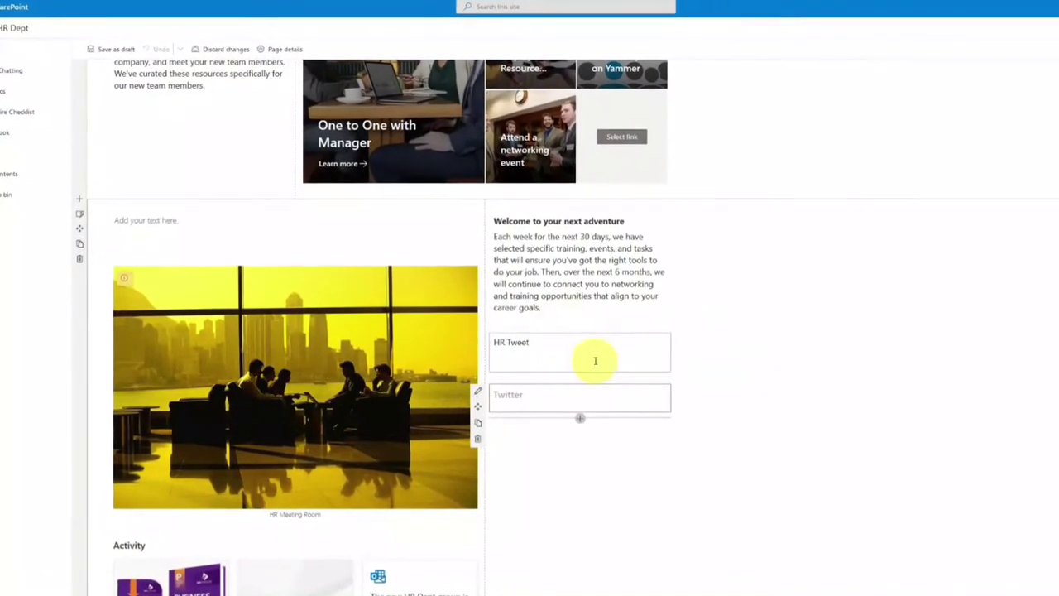
scroll(605, 383, down, 2)
scroll(609, 389, down, 1)
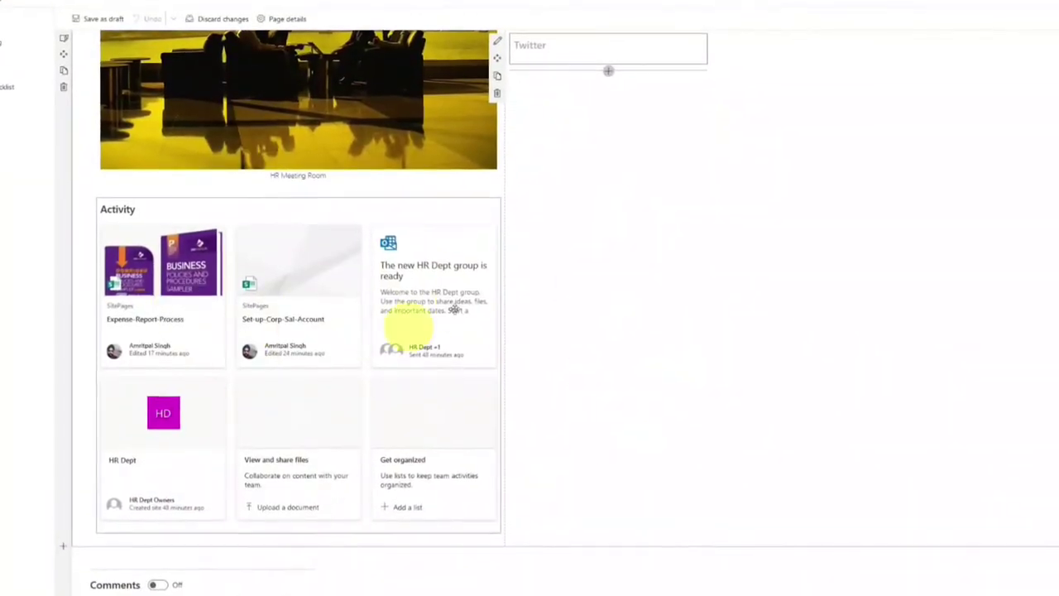
scroll(463, 302, down, 1)
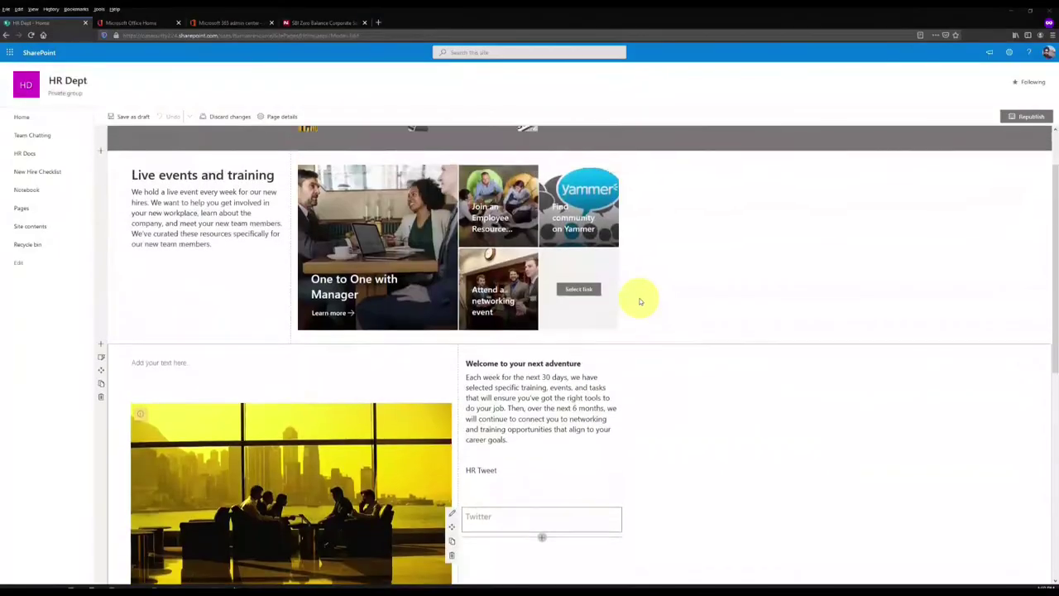
click(975, 122)
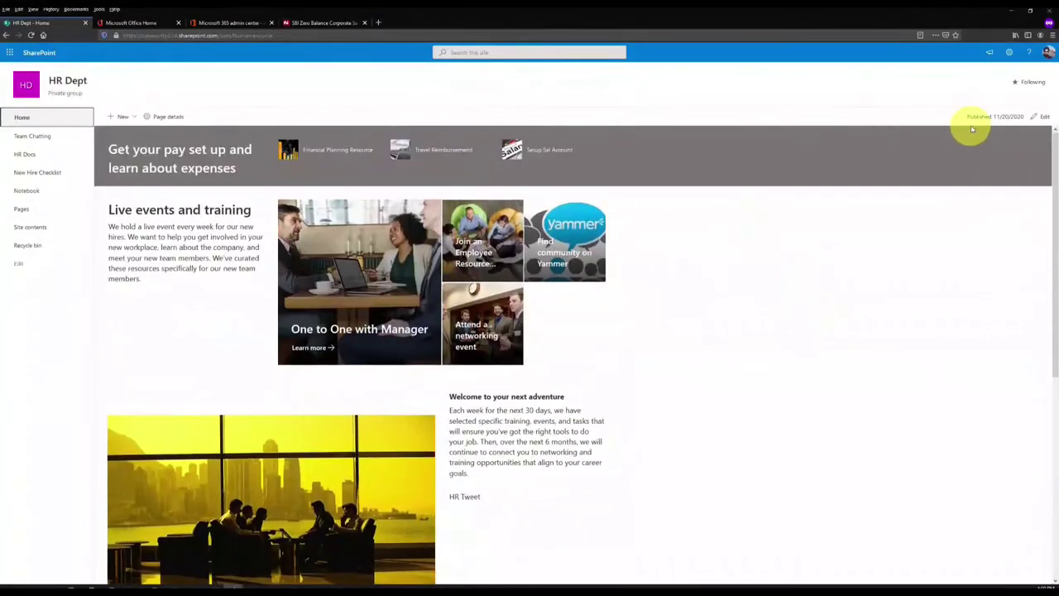
Edit the home page and choose a gold font color and font size 36 in the "Live events and training" text web part.
click(1040, 117)
scroll(257, 311, down, 1)
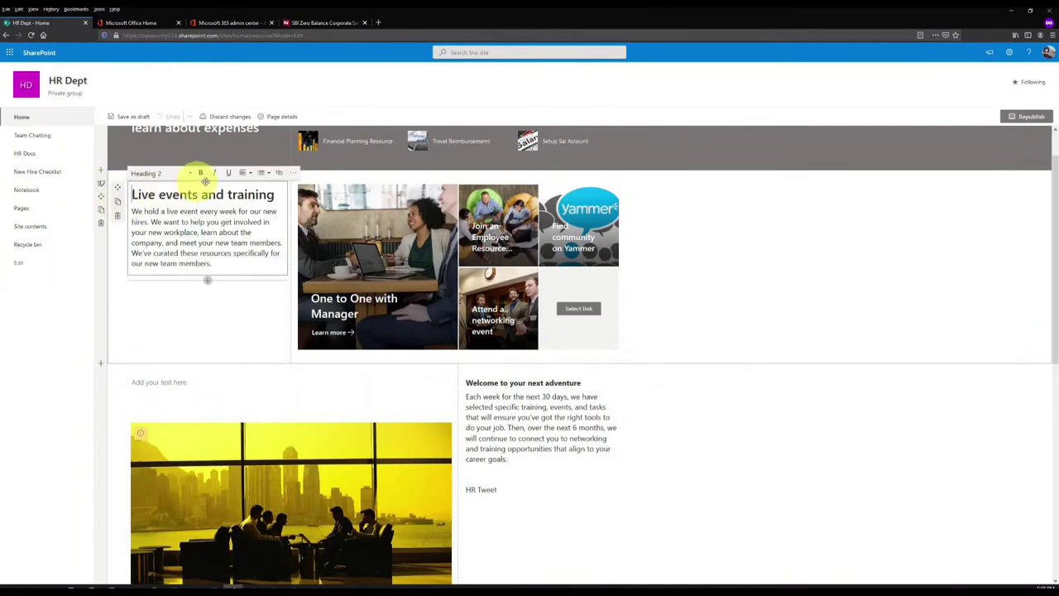
click(293, 172)
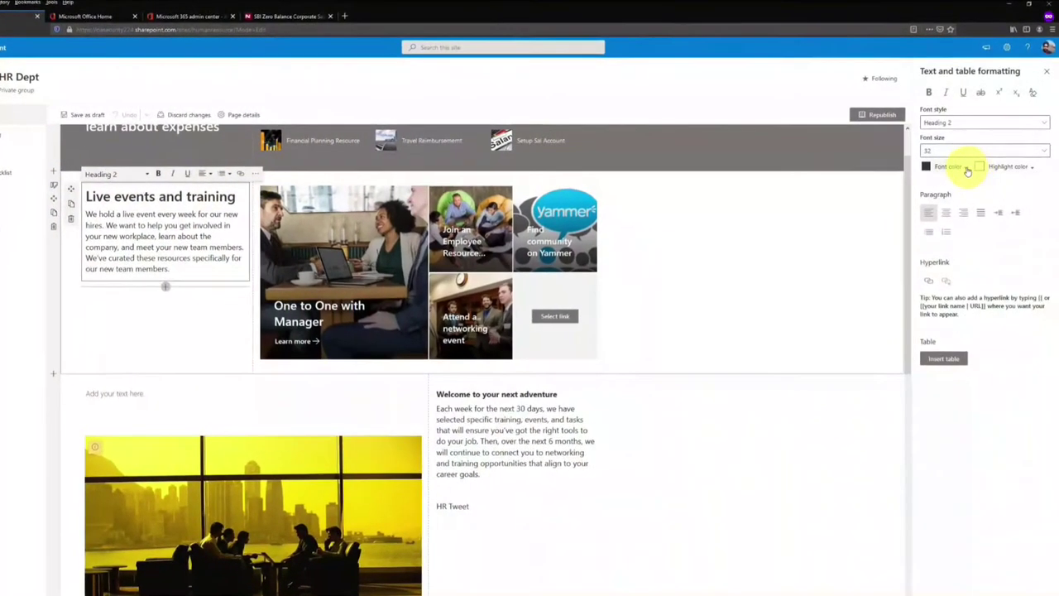
click(1032, 167)
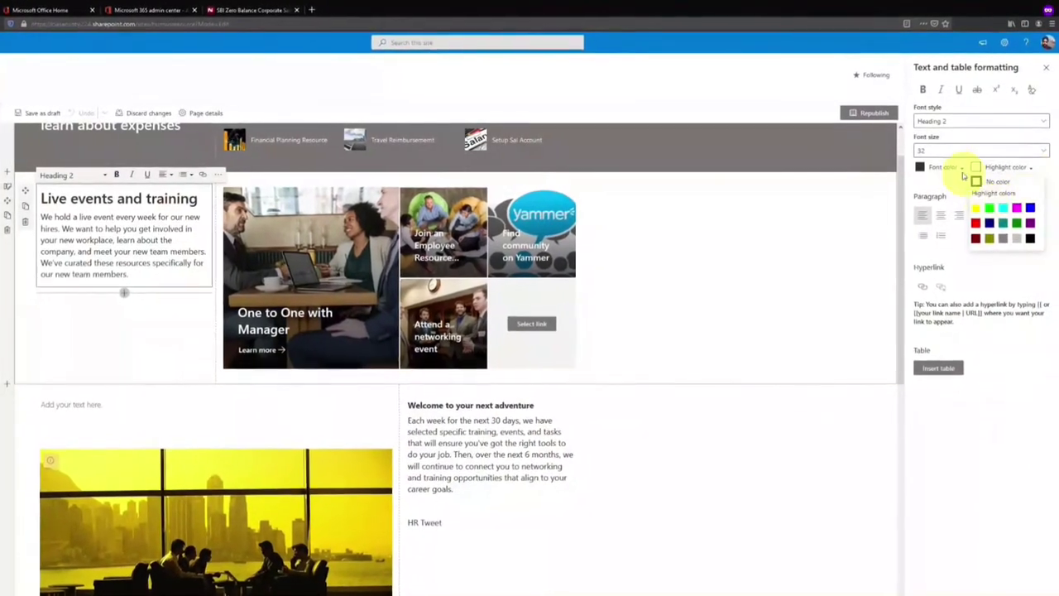
click(962, 167)
click(1022, 211)
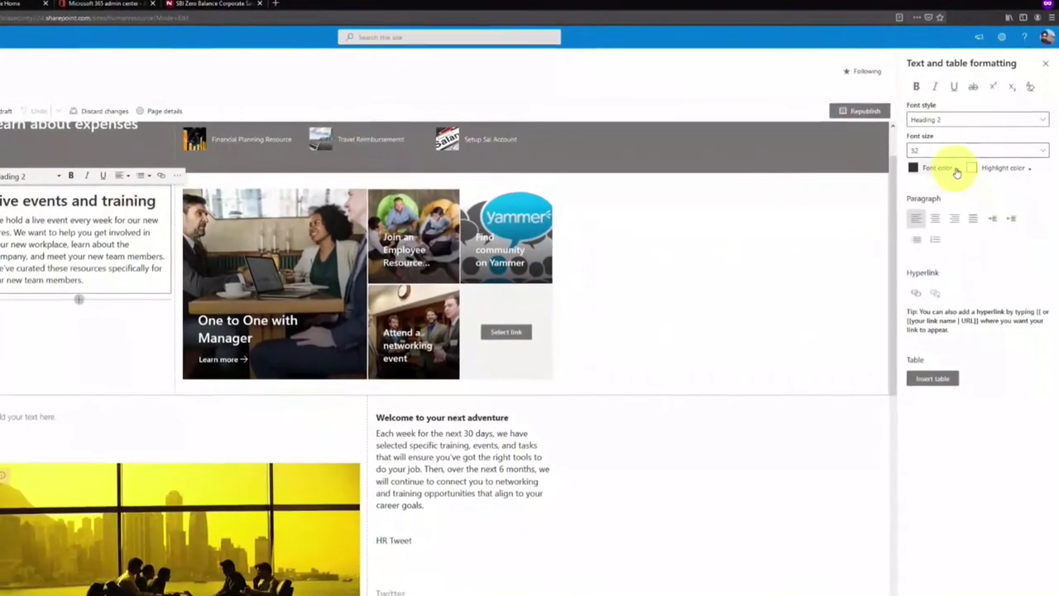
click(955, 176)
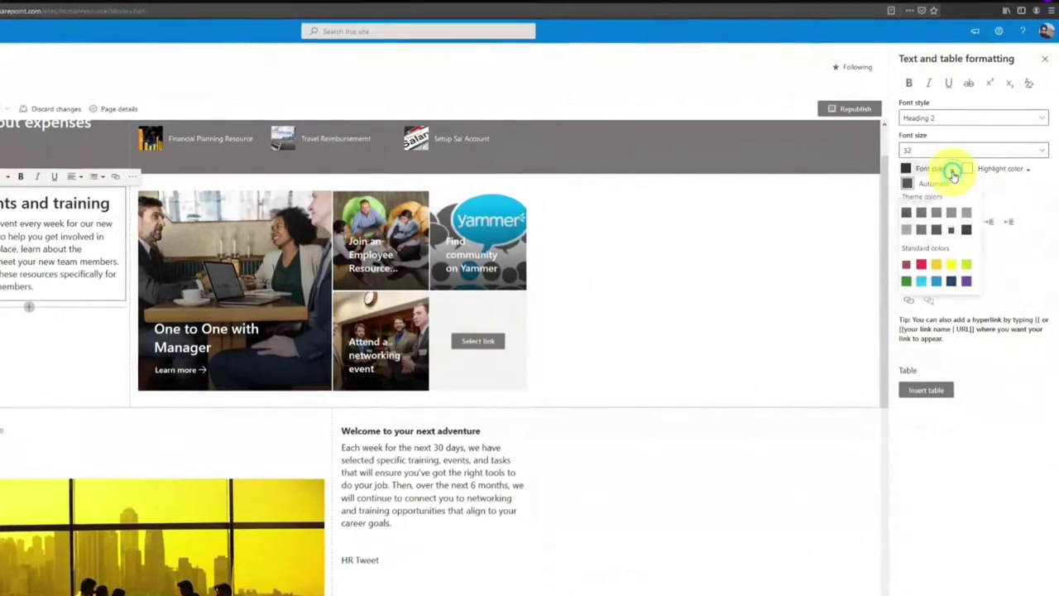
click(942, 267)
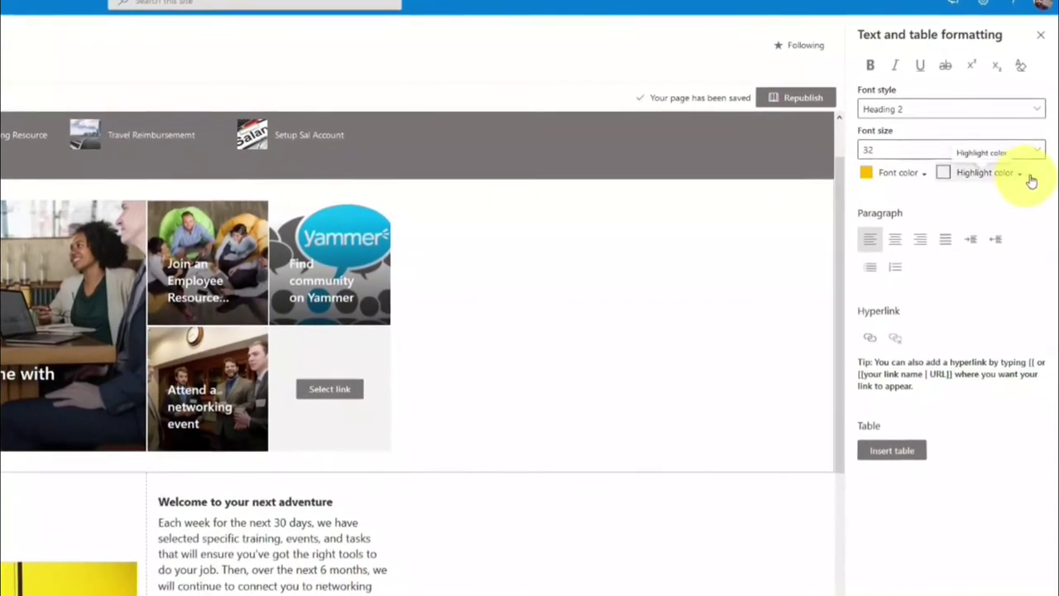
click(1039, 153)
click(905, 381)
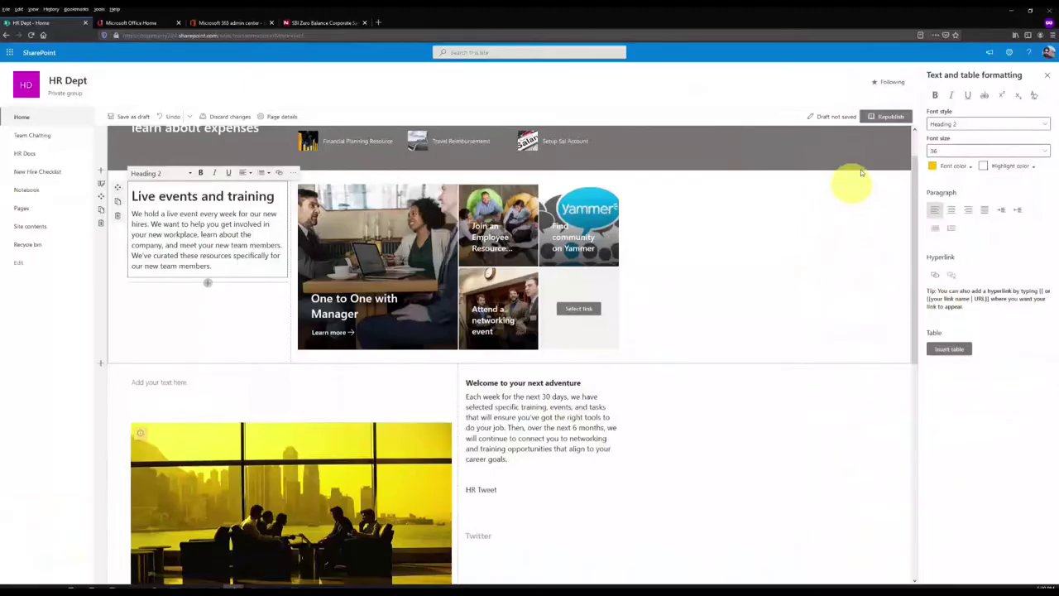
Try the Strong background on the "Live events and training" section, settle on light gray and save the page as a draft.
click(864, 227)
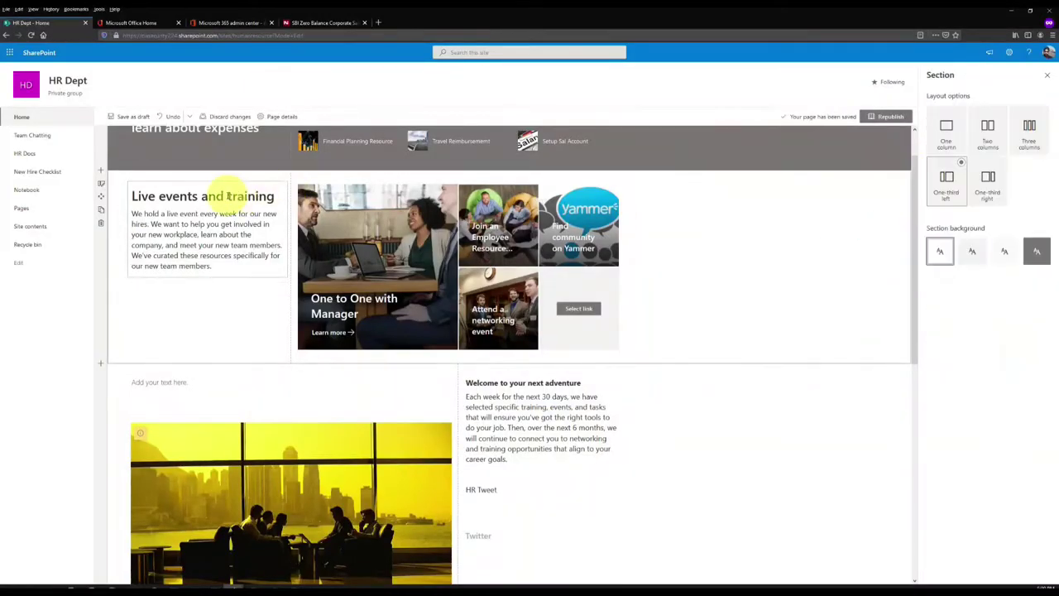
click(1034, 249)
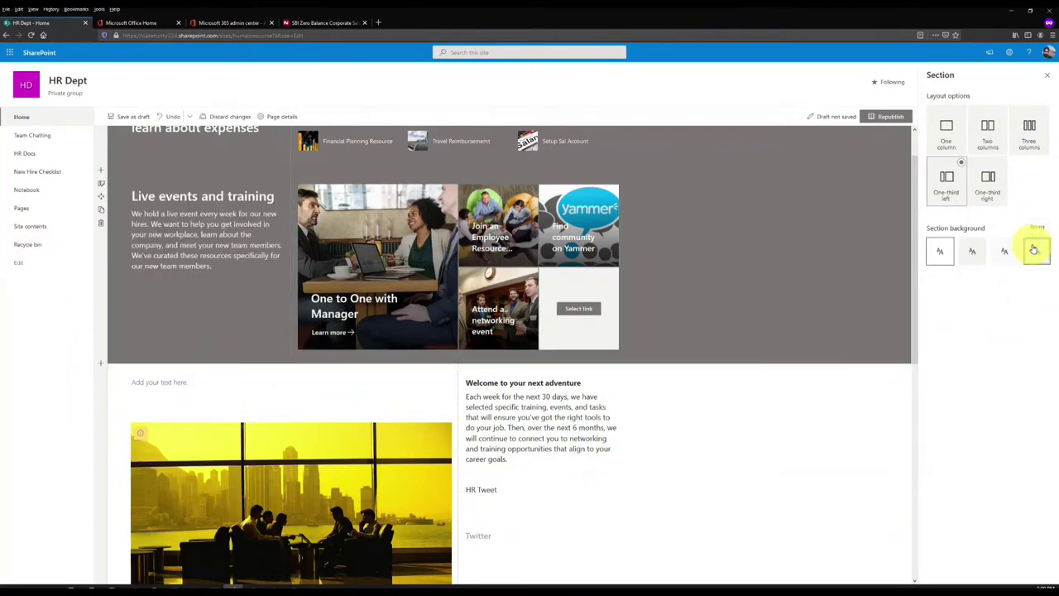
click(115, 115)
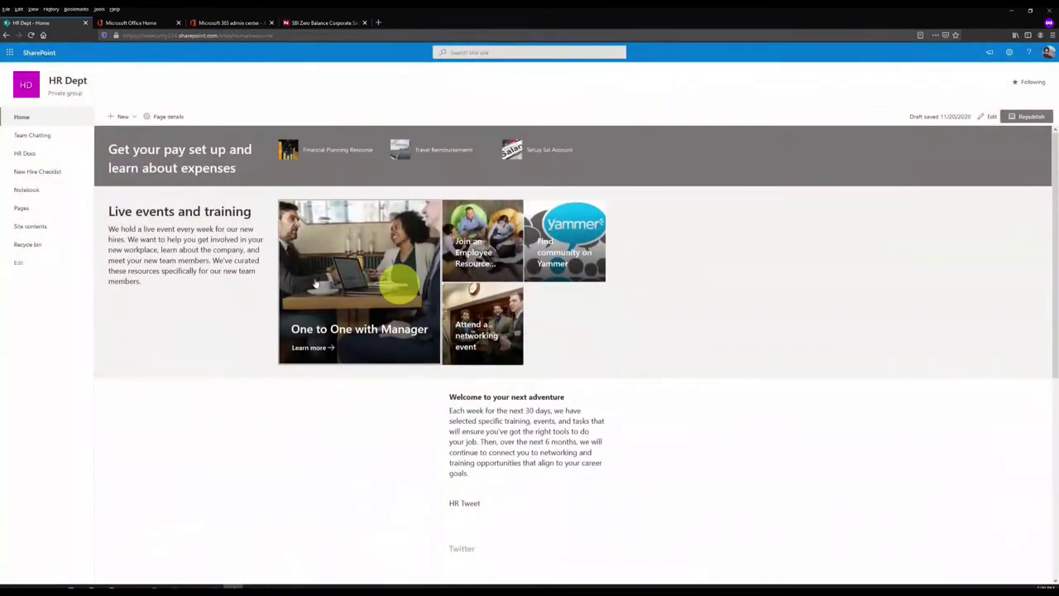
Review the saved draft of the home page from the "Live events and training" section down to Activity.
scroll(844, 292, down, 3)
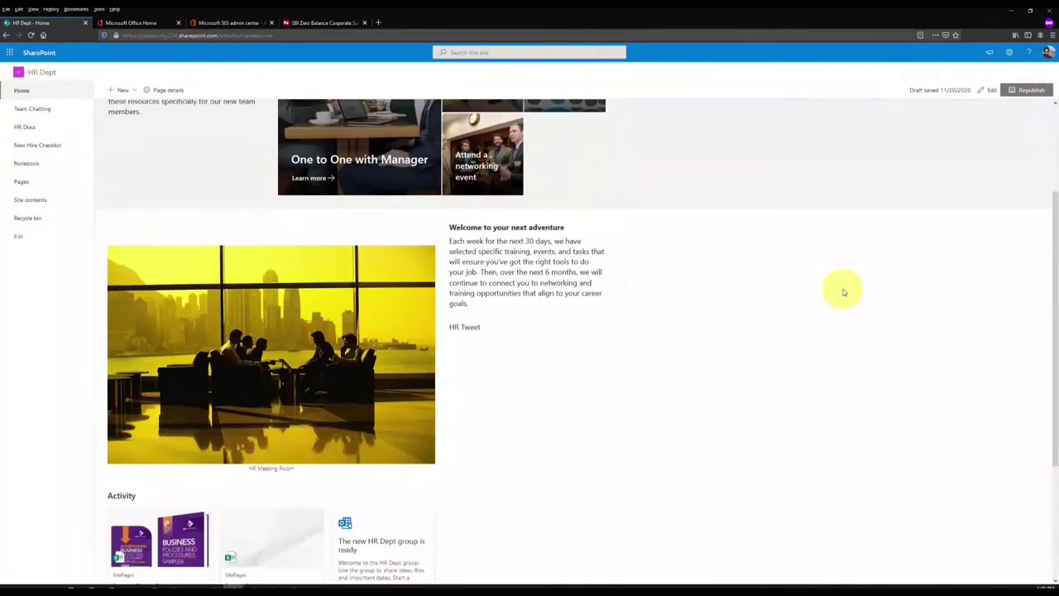
scroll(844, 292, up, 2)
scroll(841, 290, down, 2)
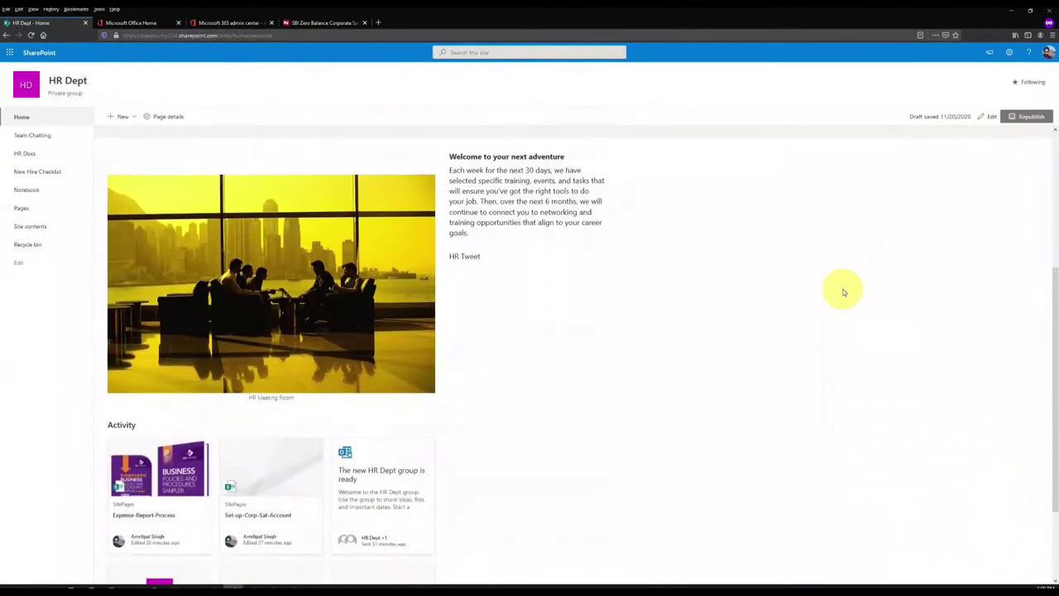
scroll(713, 287, up, 3)
scroll(646, 336, down, 2)
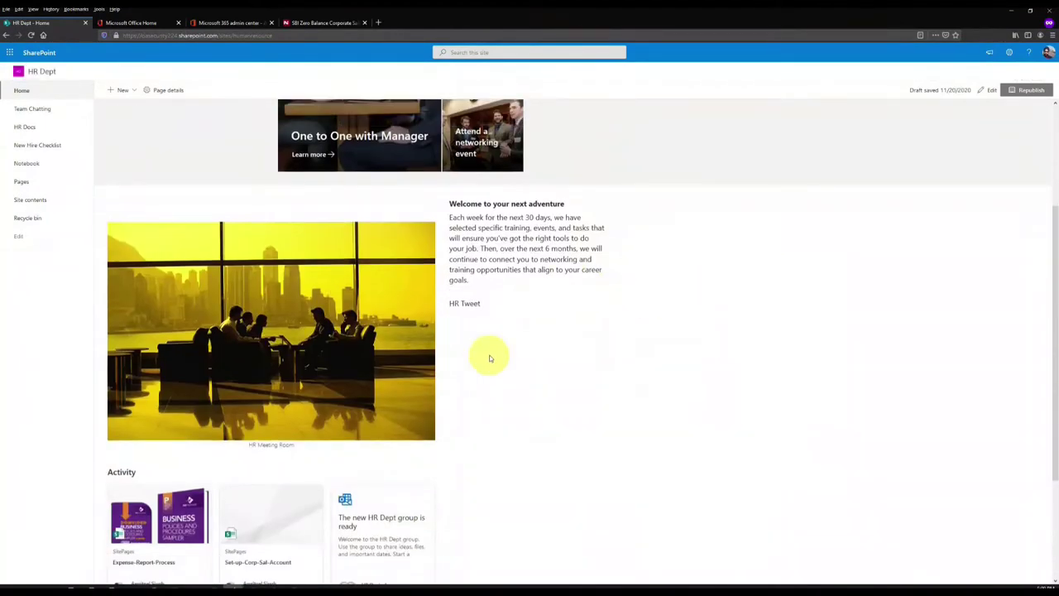
Delete the Activity web part below the HR Meeting Room picture.
scroll(489, 356, down, 2)
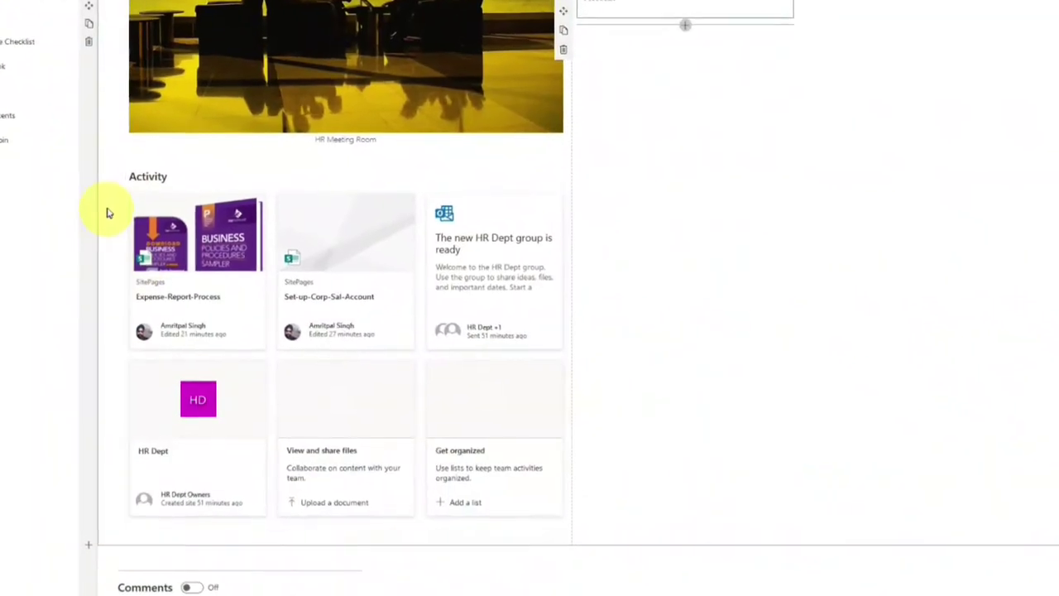
click(302, 163)
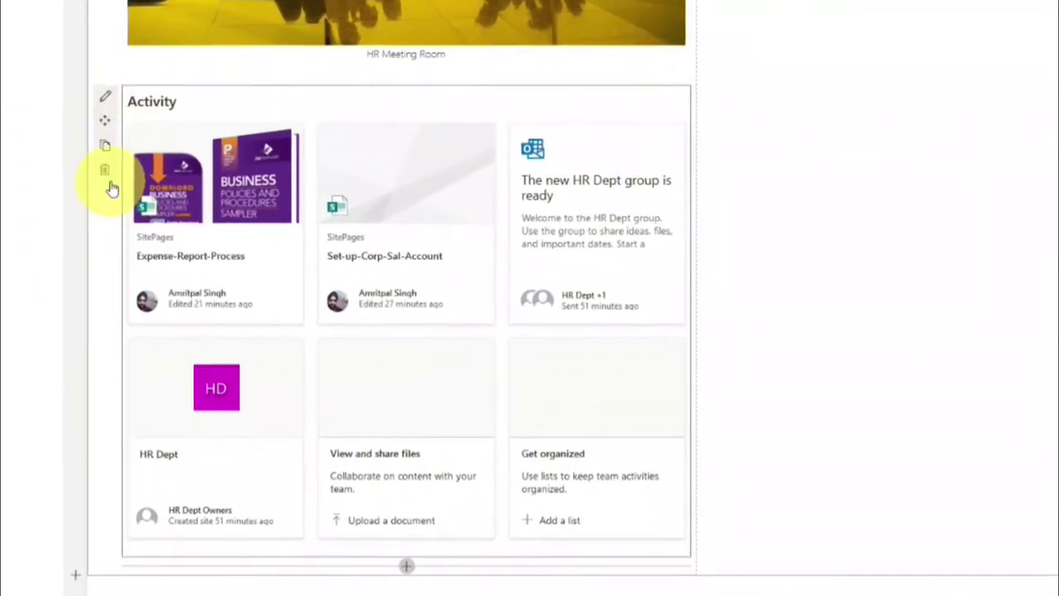
click(106, 171)
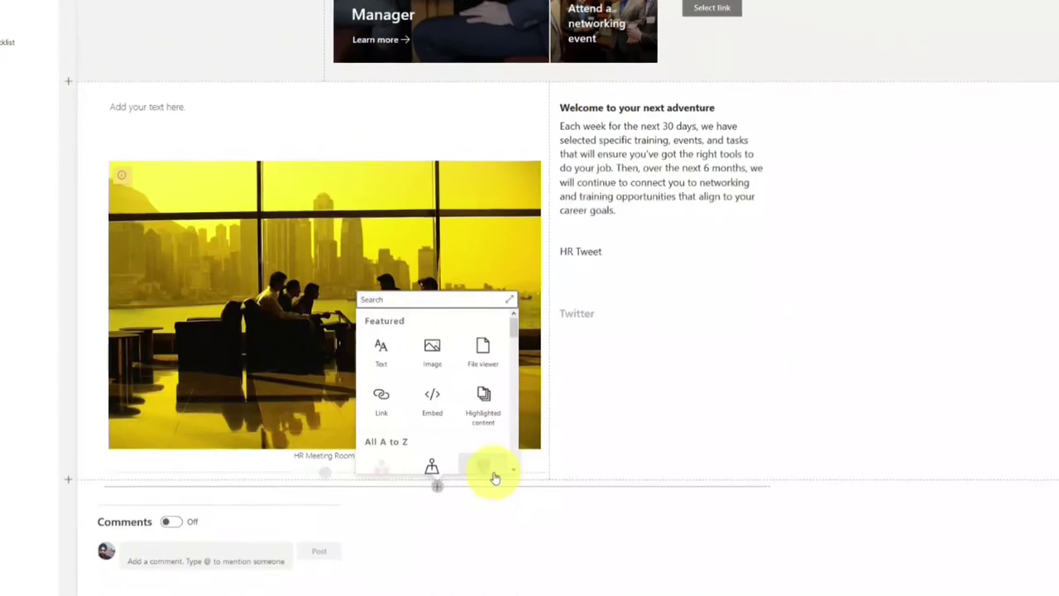
Add a text web part reading "Company Top Leaders" in the section below the HR Meeting Room picture.
click(424, 354)
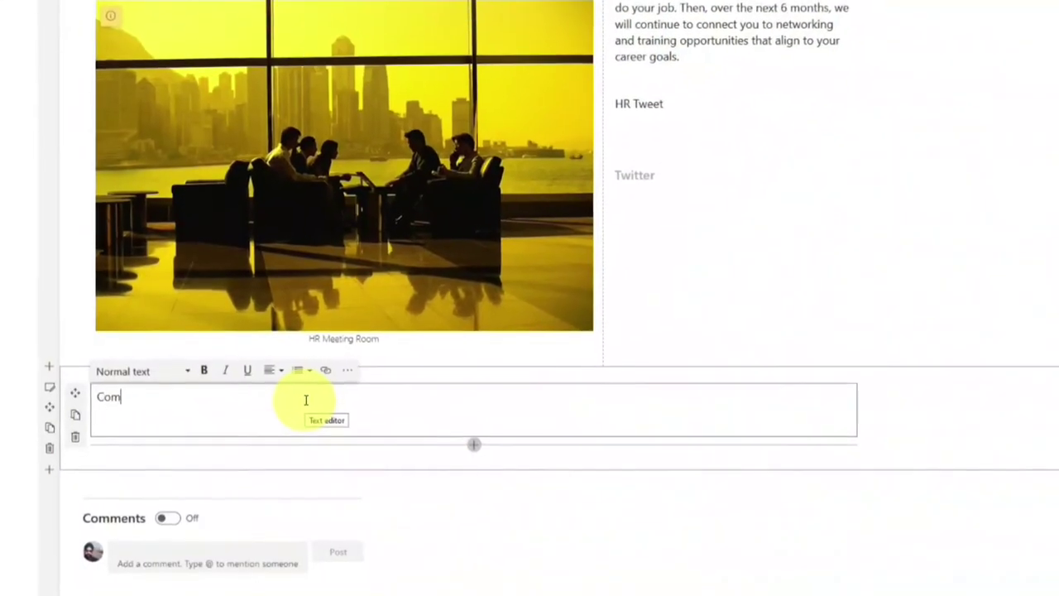
text(Company Top Leaders)
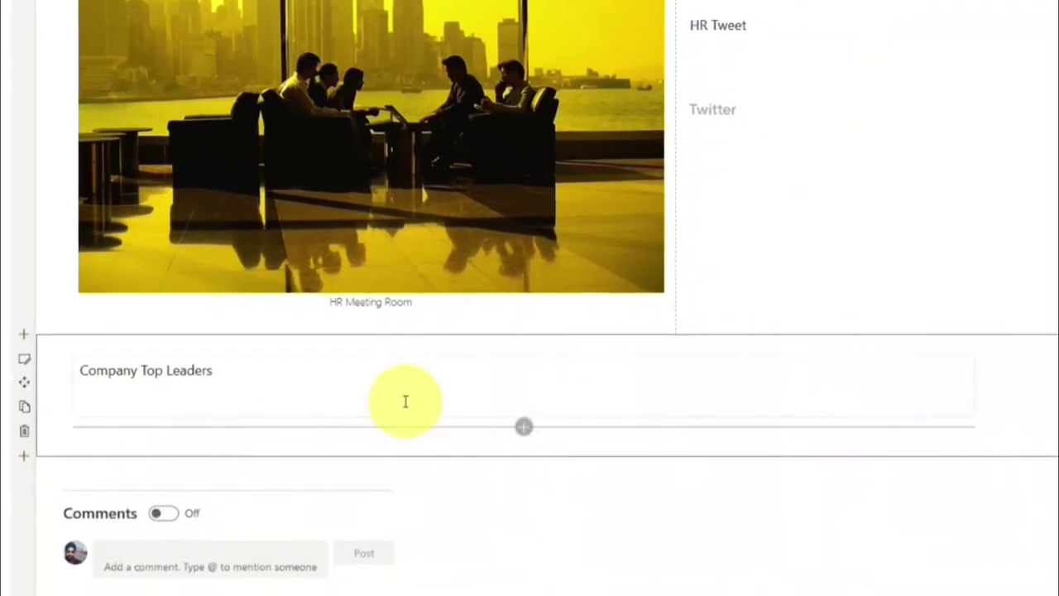
Add an image web part below the "Company Top Leaders" text and search the web for "leader" pictures.
click(515, 430)
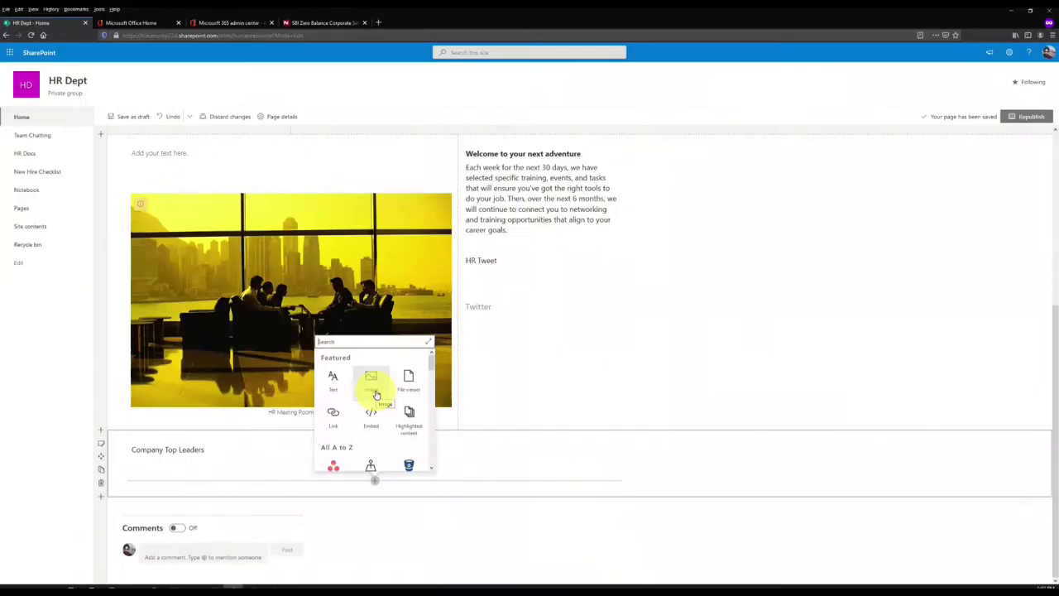
click(376, 395)
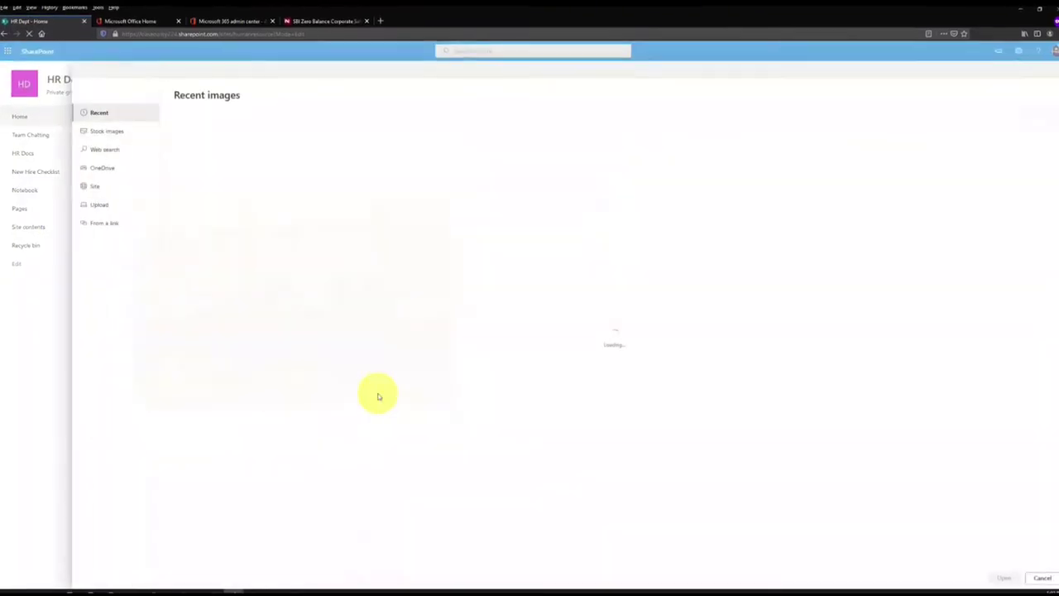
click(112, 149)
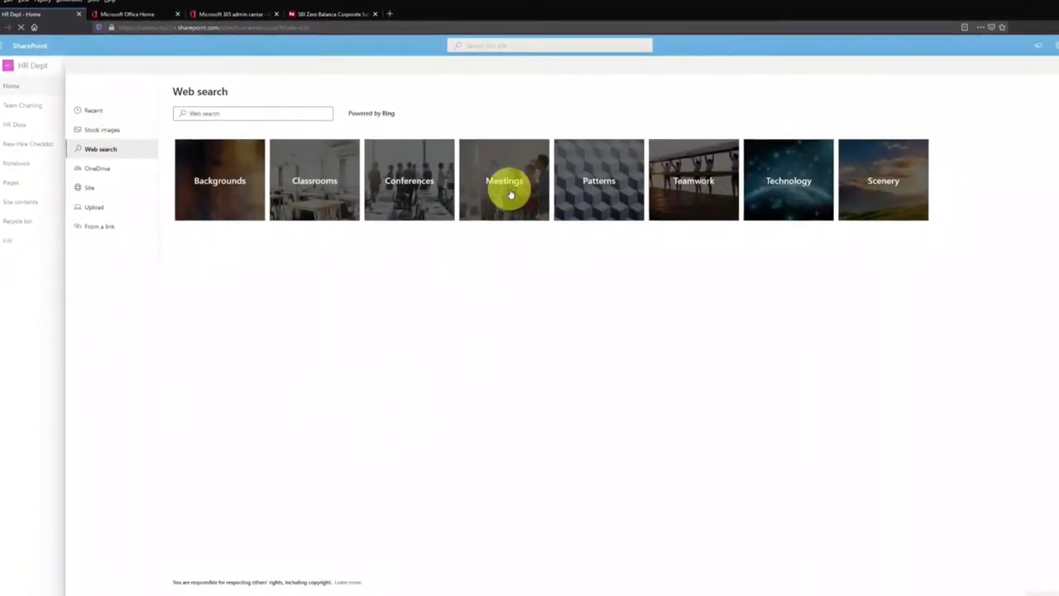
key(Return)
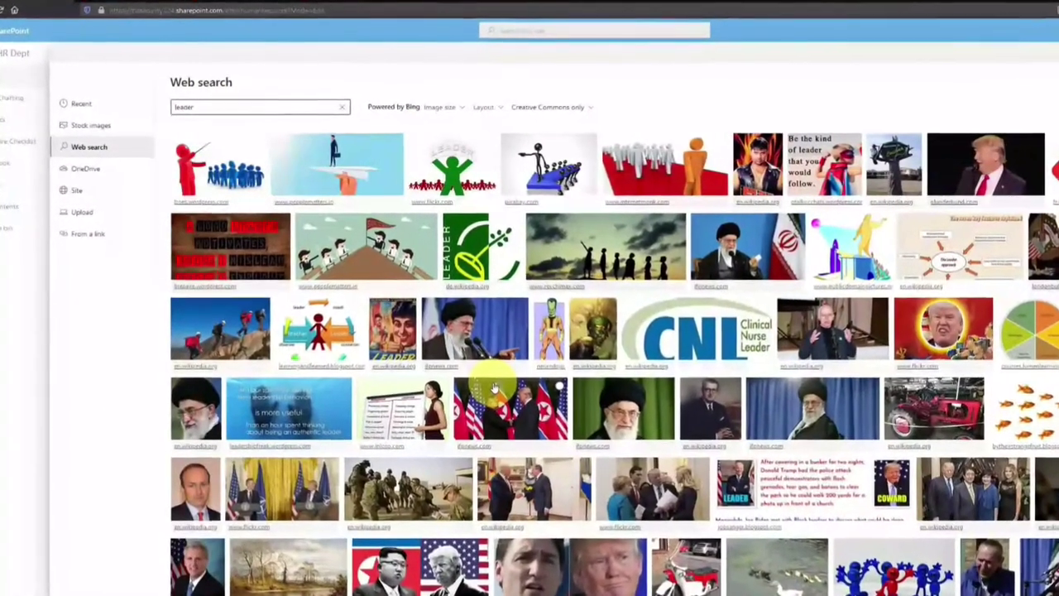
scroll(463, 347, down, 5)
scroll(413, 274, up, 5)
Search the web images for "top leader" and insert the picture of a red figure in front of gray figures.
double_click(208, 106)
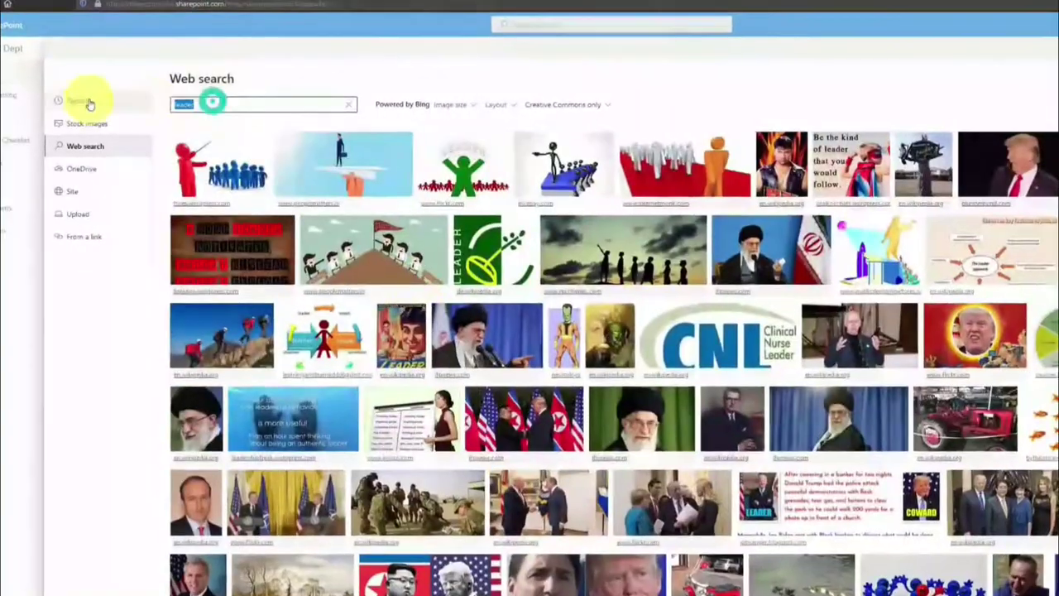
text(top leader)
key(Return)
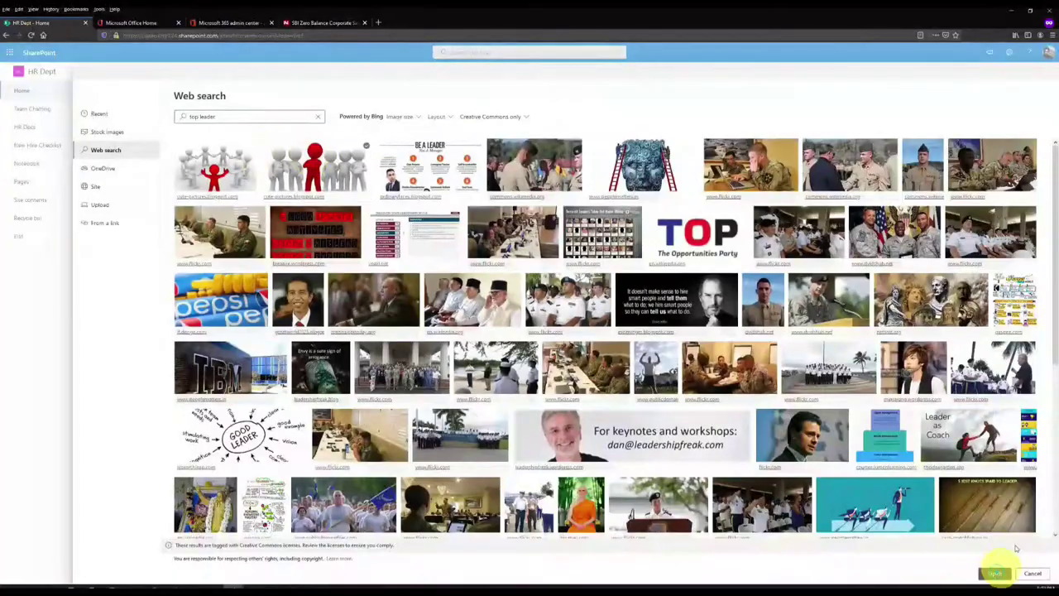
click(996, 573)
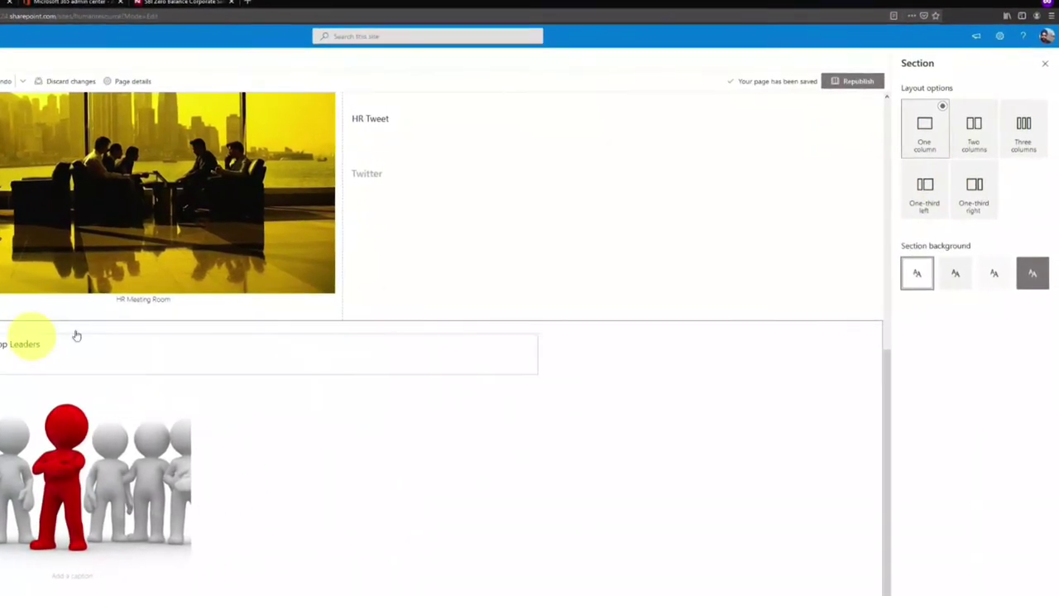
Set the "Company Top Leaders" section to three columns and give it the dark gray background.
click(967, 130)
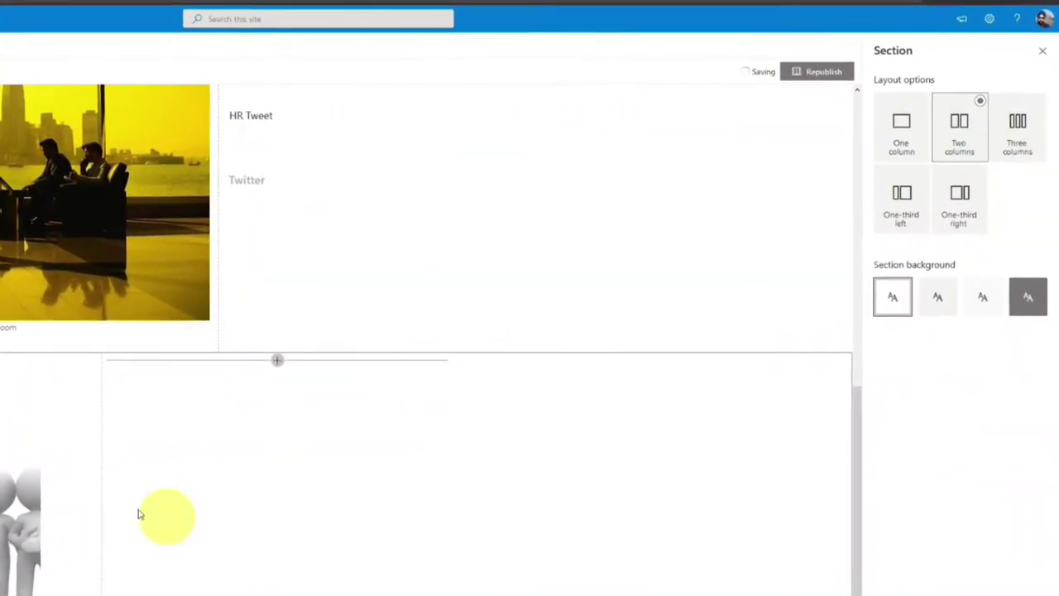
click(1035, 125)
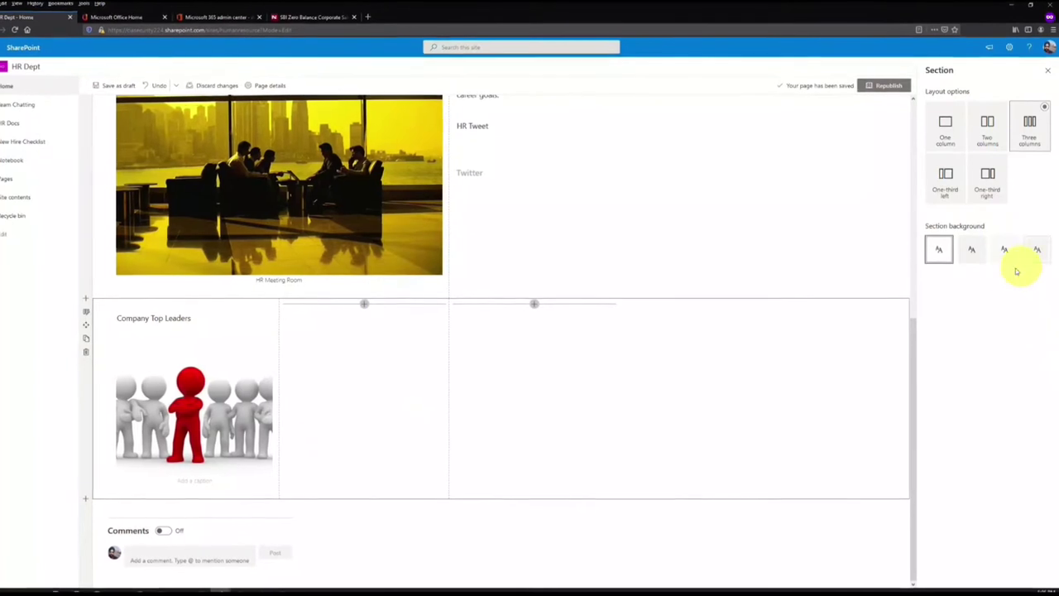
click(975, 249)
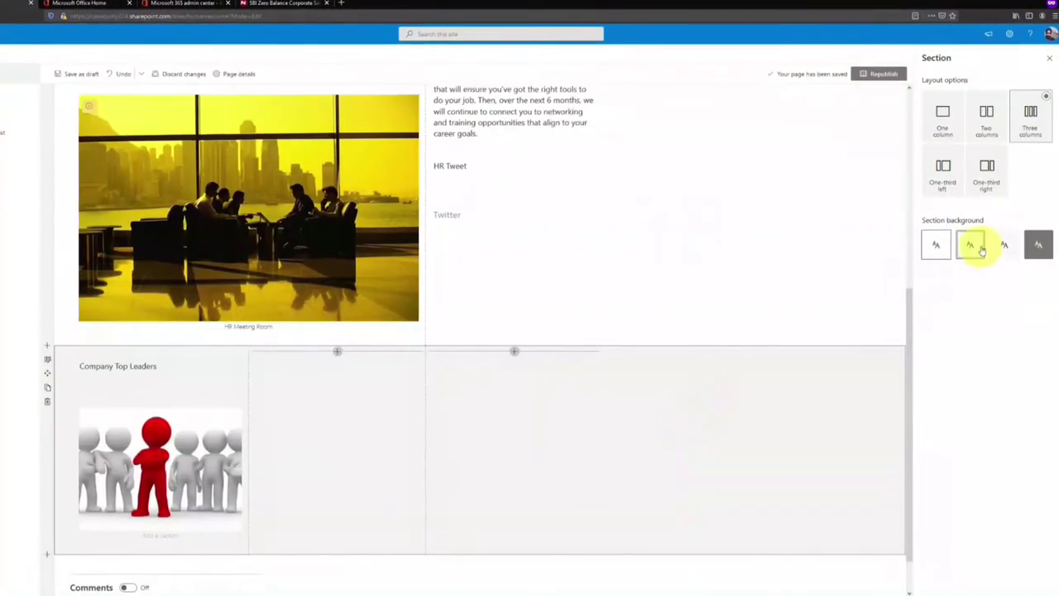
click(1032, 249)
scroll(621, 373, down, 1)
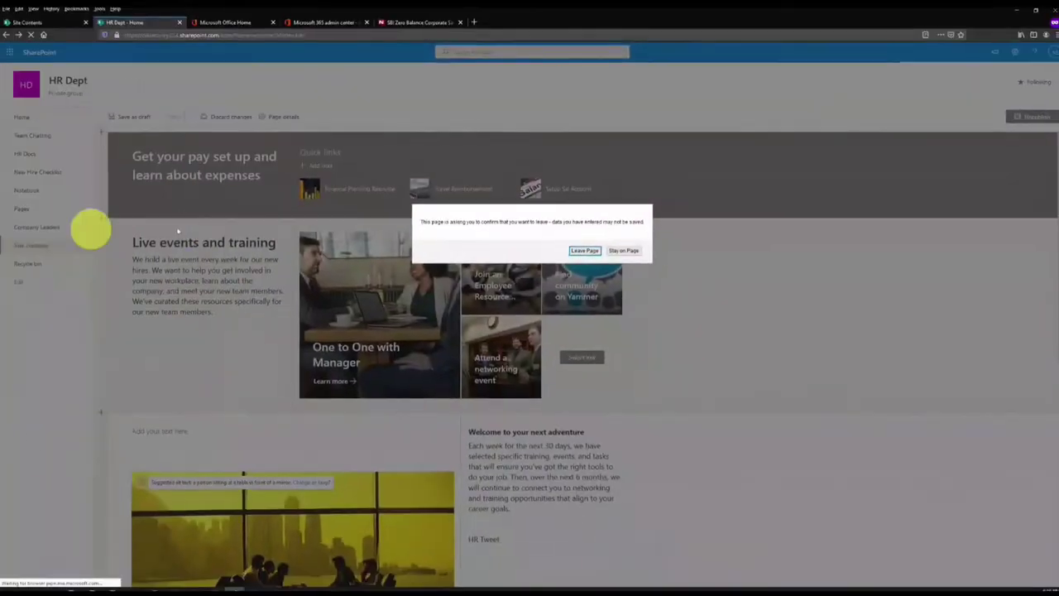
Open the Site Pages library from the site contents and create a new Site Page.
click(531, 236)
click(611, 356)
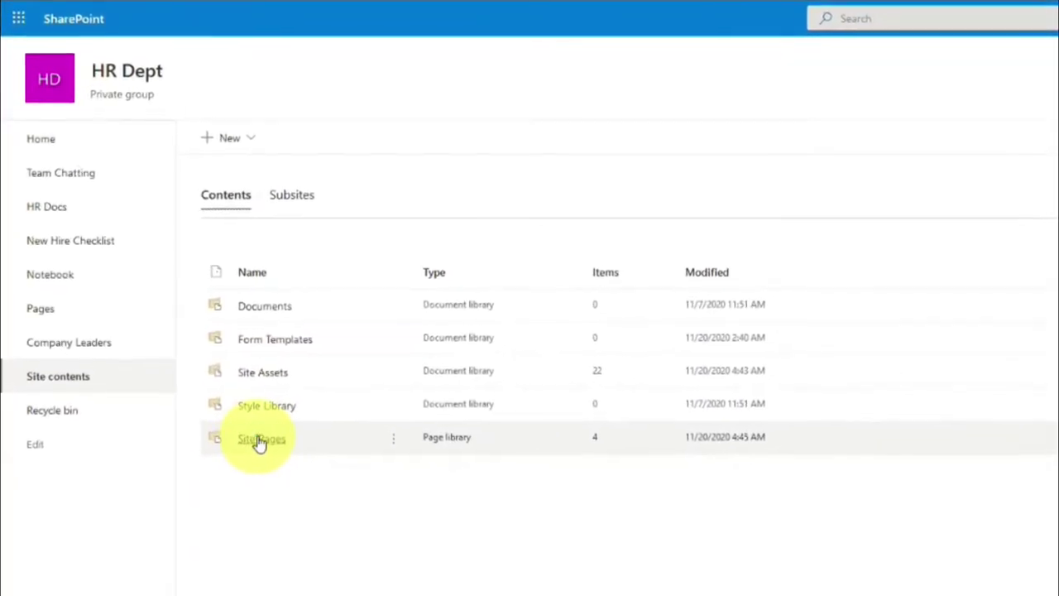
click(260, 444)
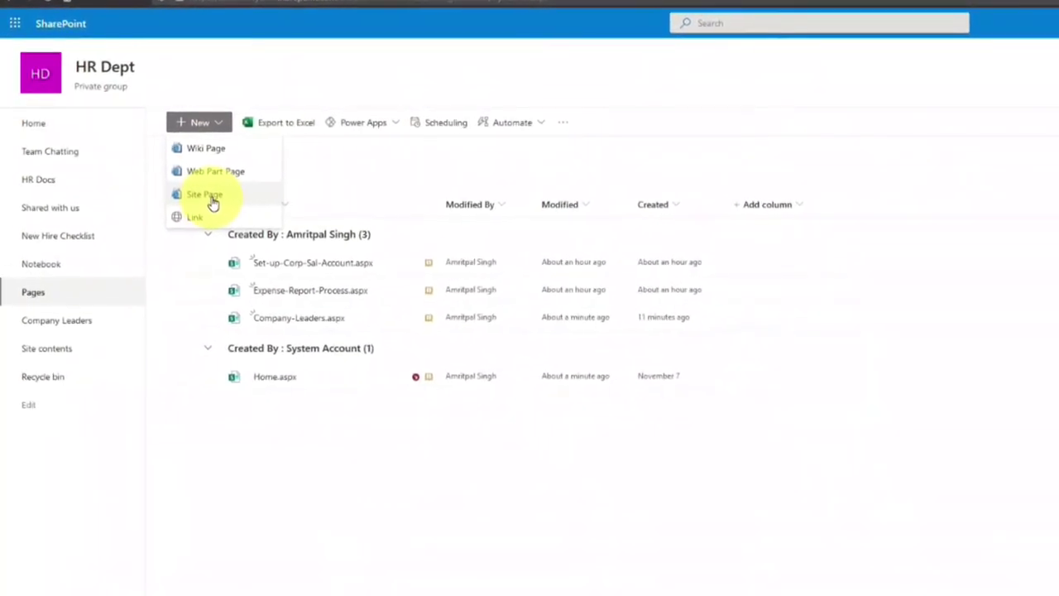
click(216, 204)
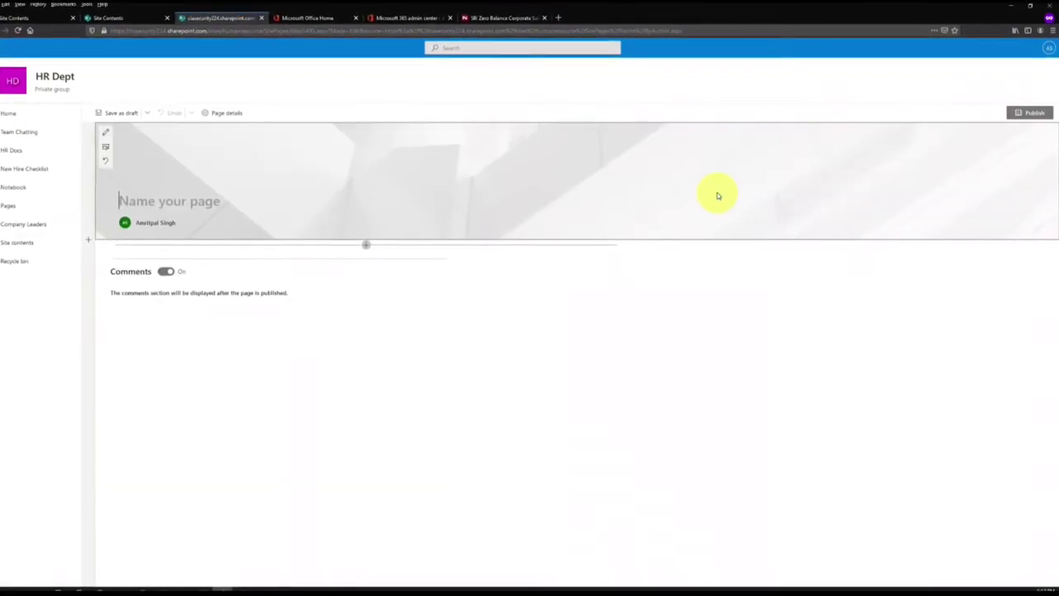
Set the text above the title to "Leader Page" and name the new page "Top Leader".
click(102, 131)
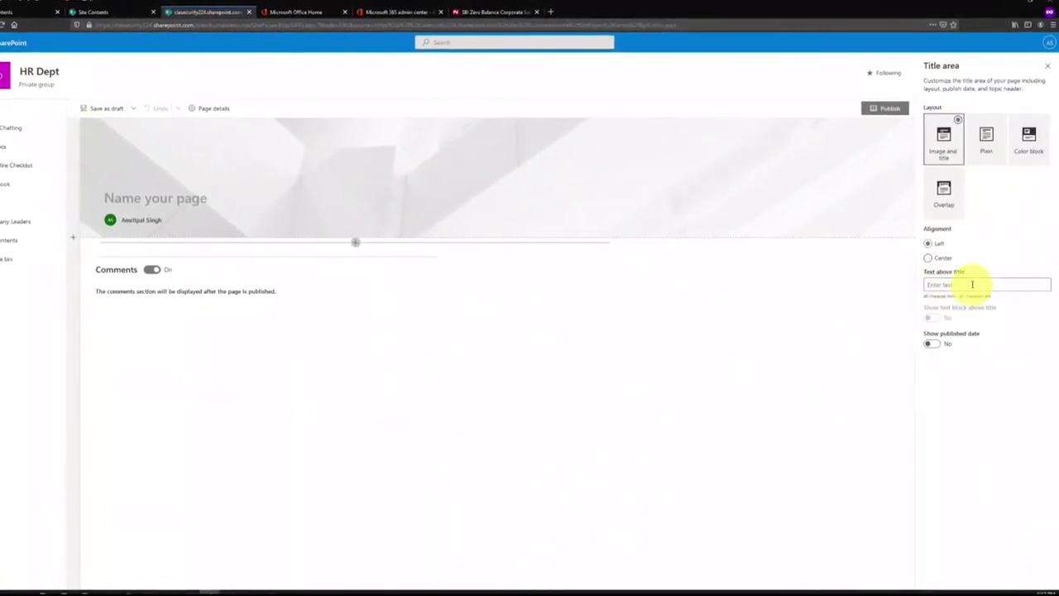
text(Leader Page)
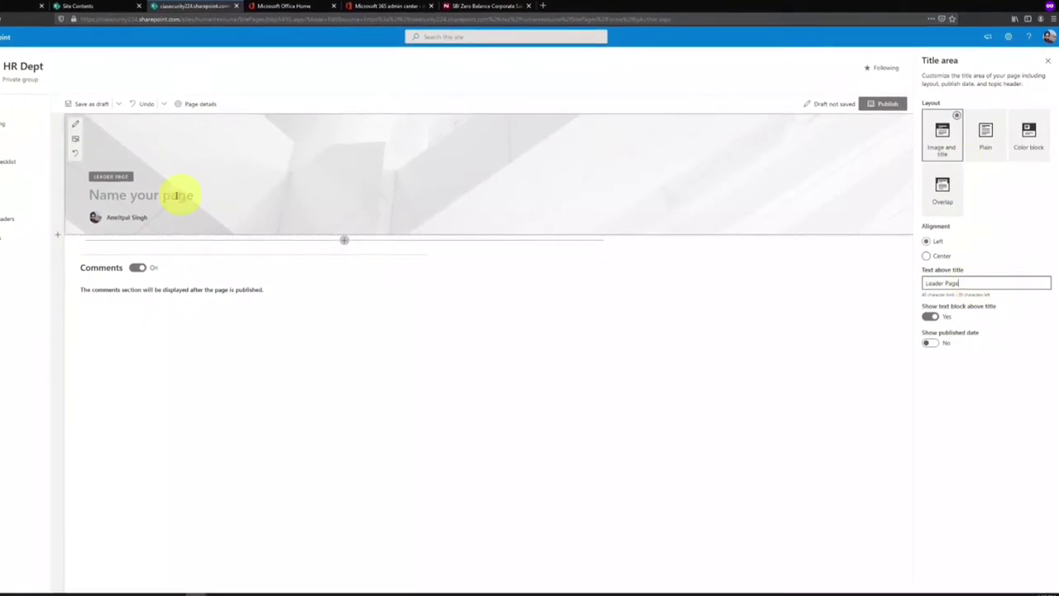
click(158, 195)
text(Top Leader)
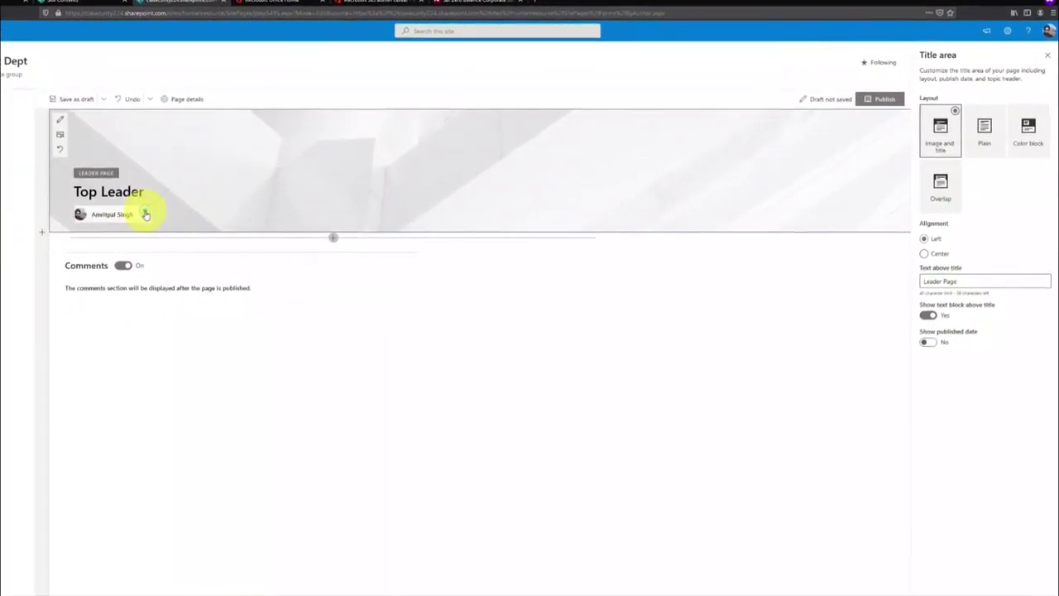
Add a two-column section with an empty Image web part in its first column and save the Top Leader page as a draft.
click(329, 240)
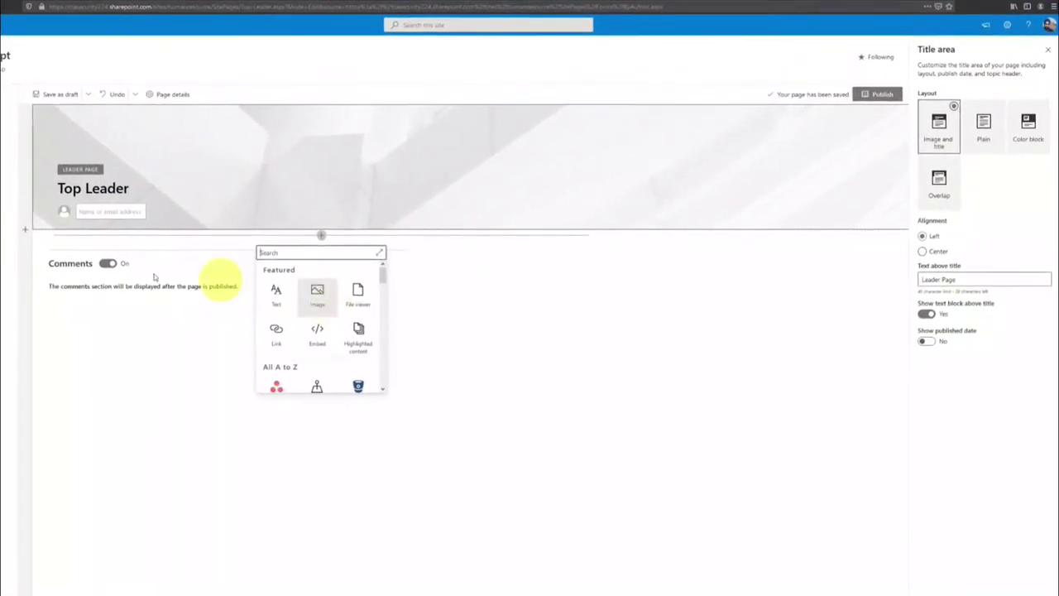
click(21, 229)
click(138, 293)
click(175, 229)
click(171, 290)
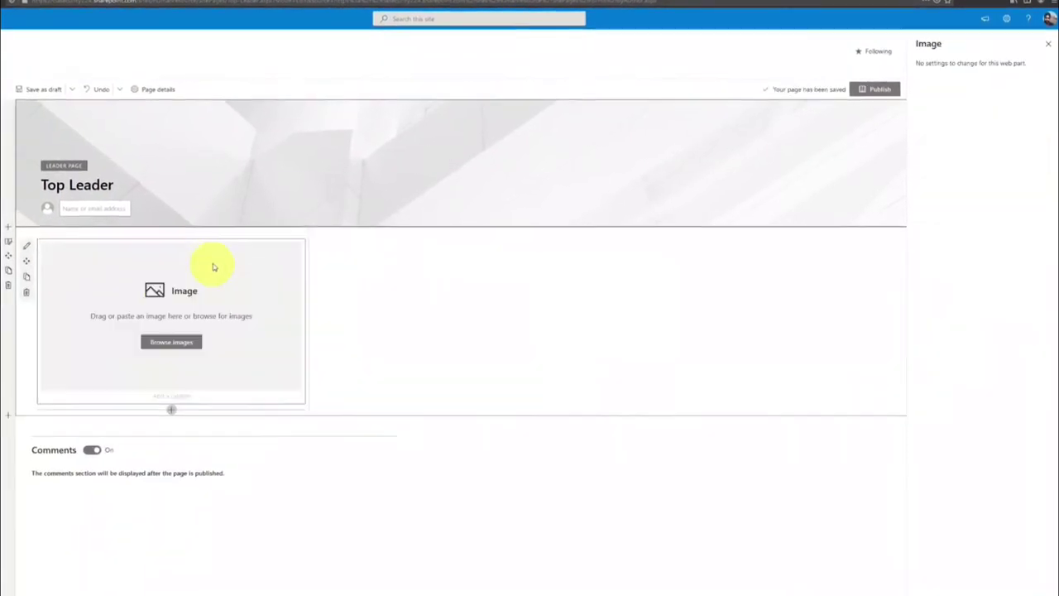
click(1028, 584)
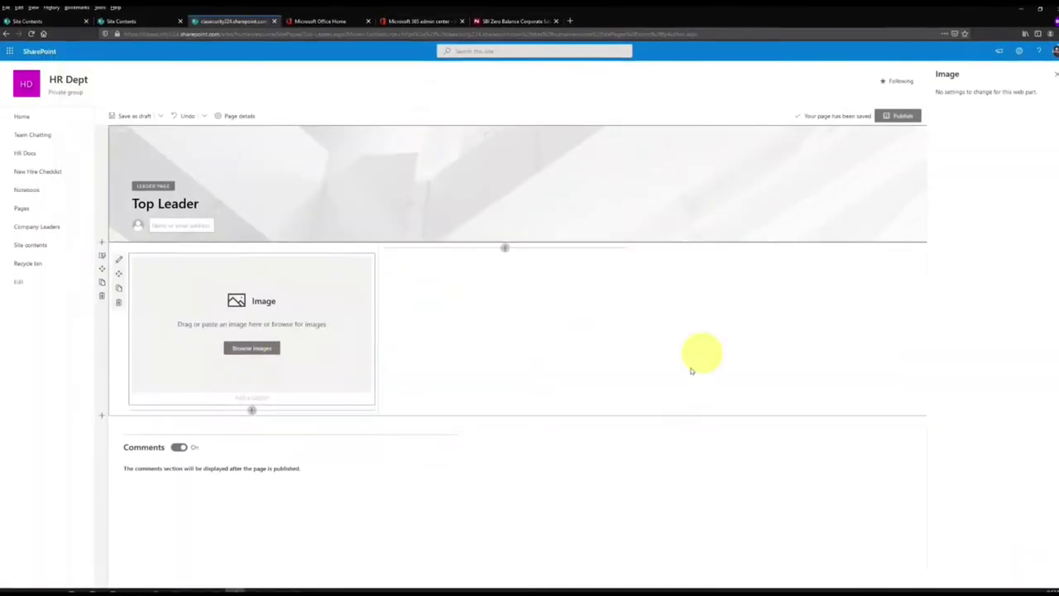
click(132, 115)
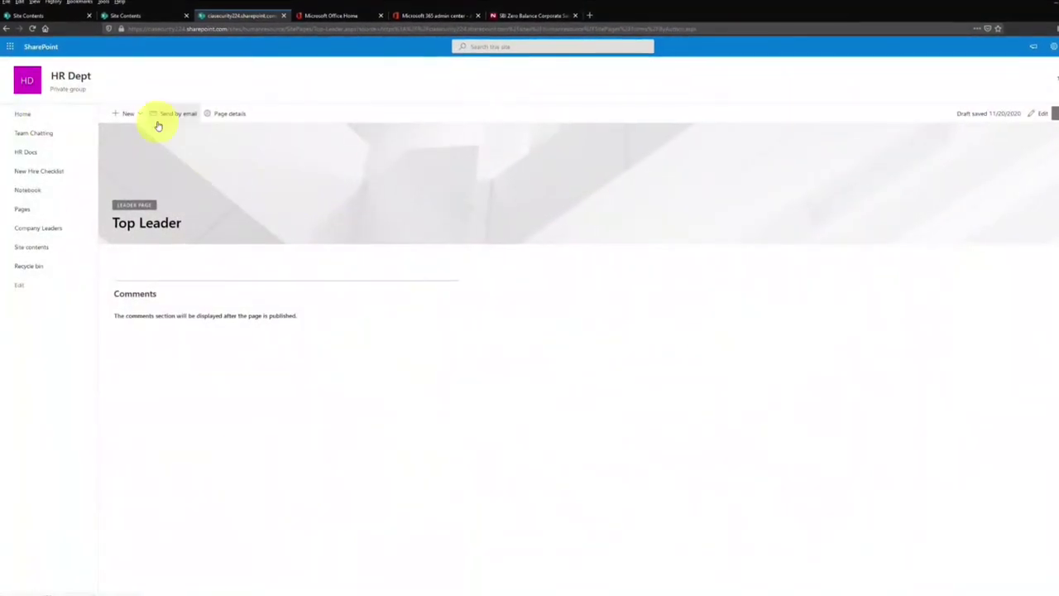
Delete the Top-Leader.aspx page from the Site Pages library.
click(47, 203)
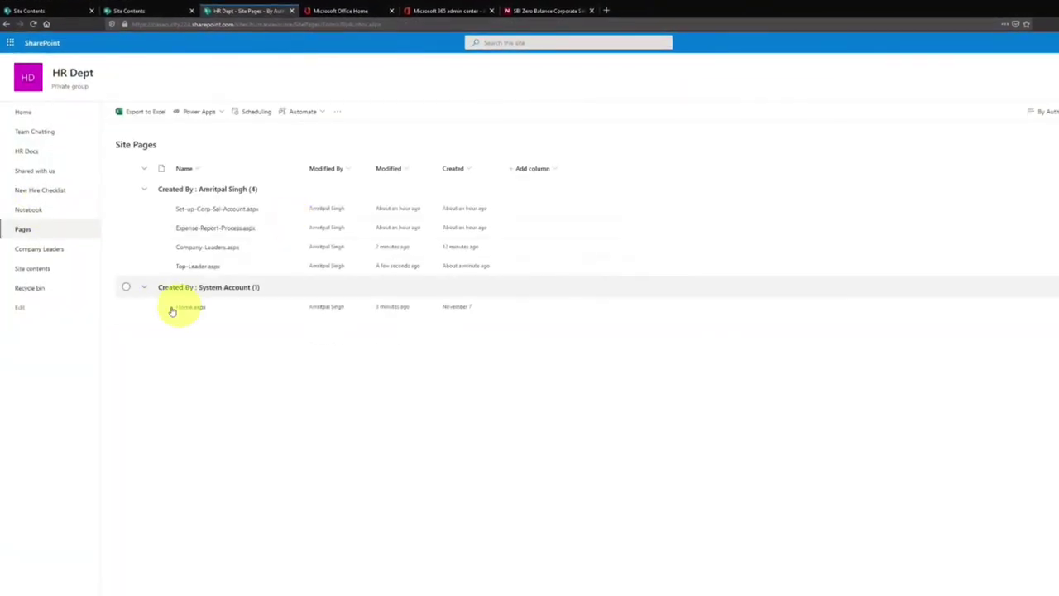
click(297, 267)
click(326, 320)
click(589, 347)
Review the Company Leaders page, check the link on the home page's Company Top Leaders picture and return to the home page.
click(234, 252)
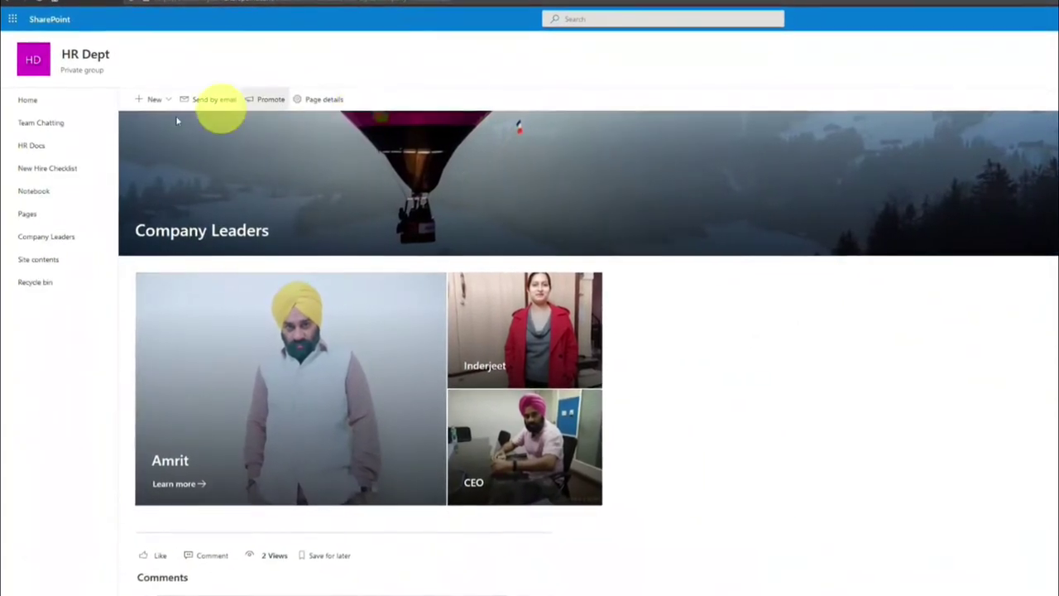
click(27, 100)
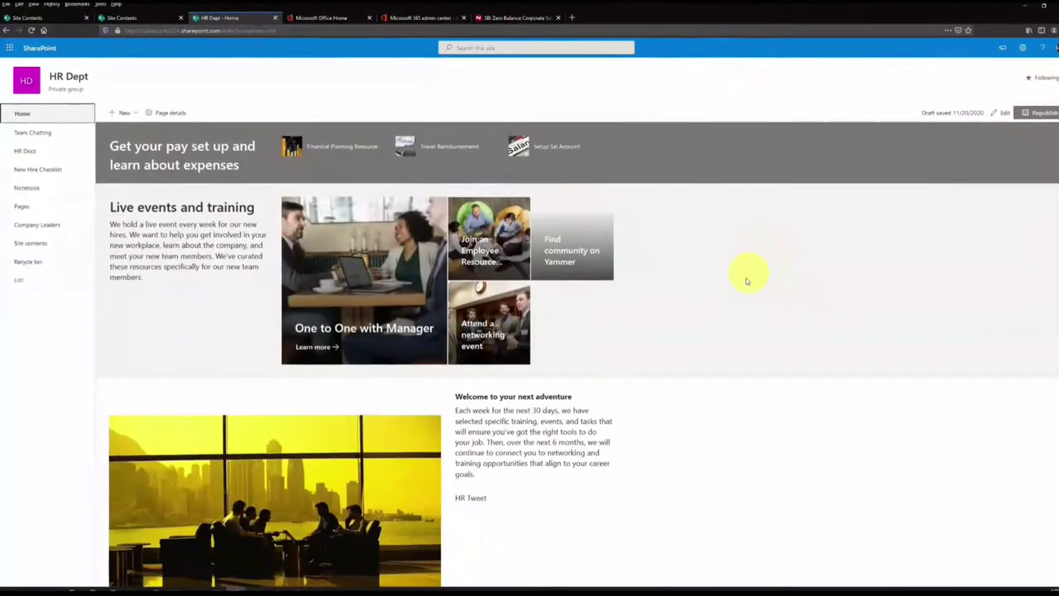
scroll(745, 277, down, 3)
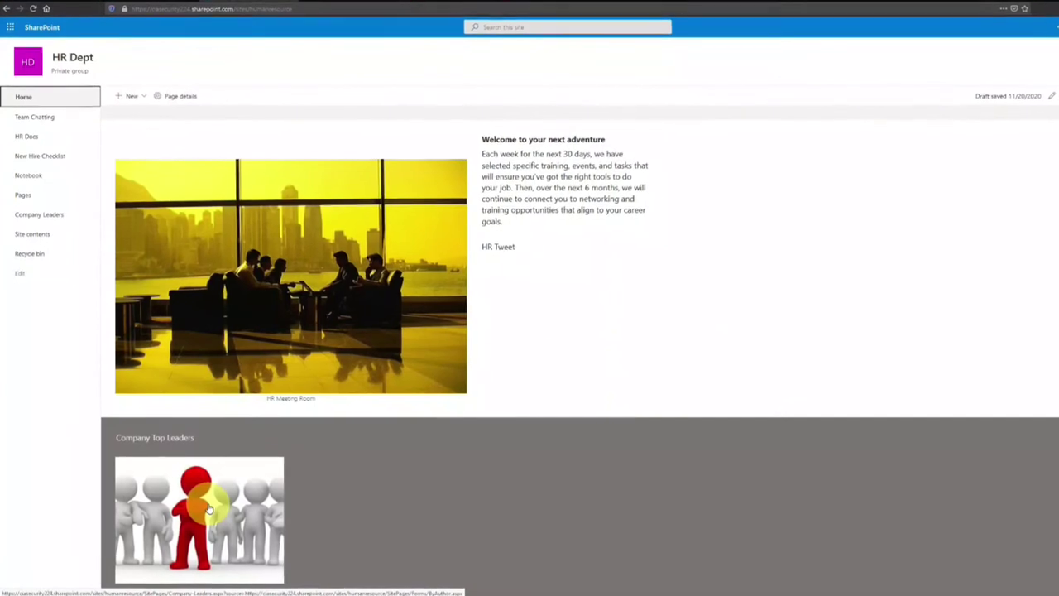
click(212, 511)
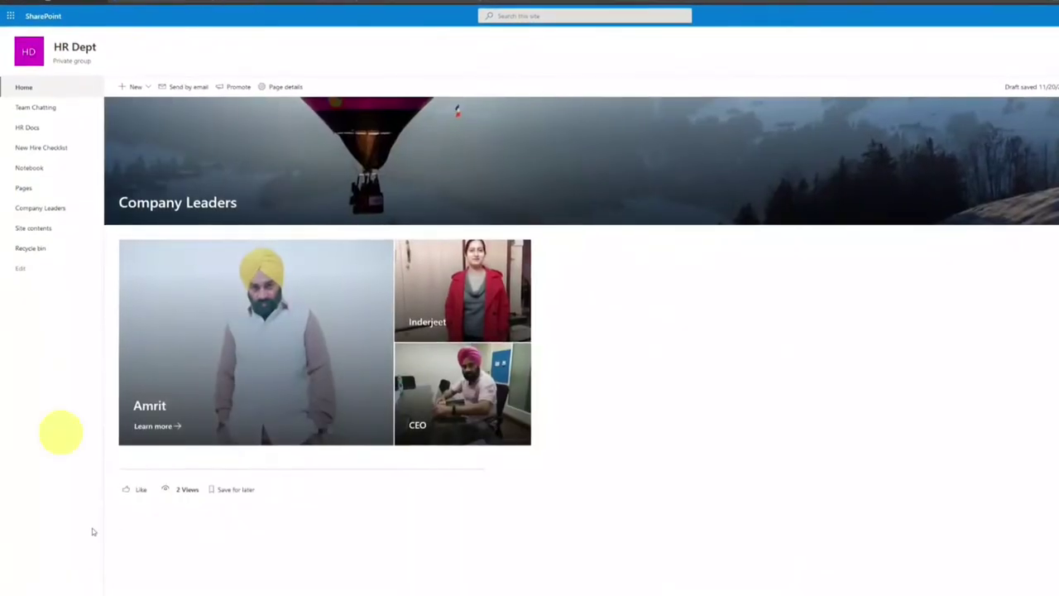
click(29, 87)
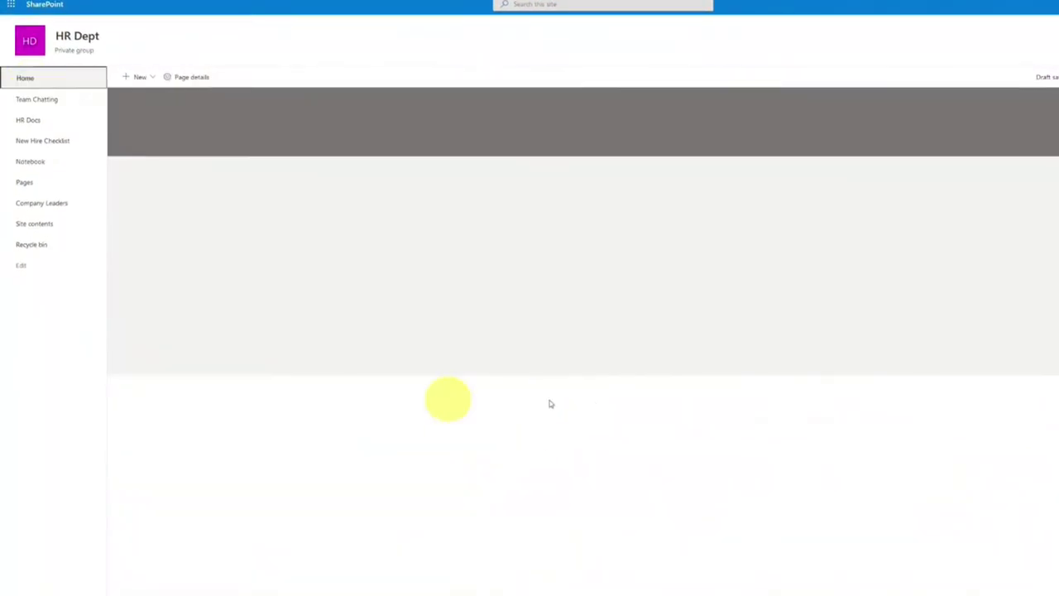
Edit the home page and change the section with the HR Meeting Room picture to a three-column layout.
scroll(619, 397, down, 5)
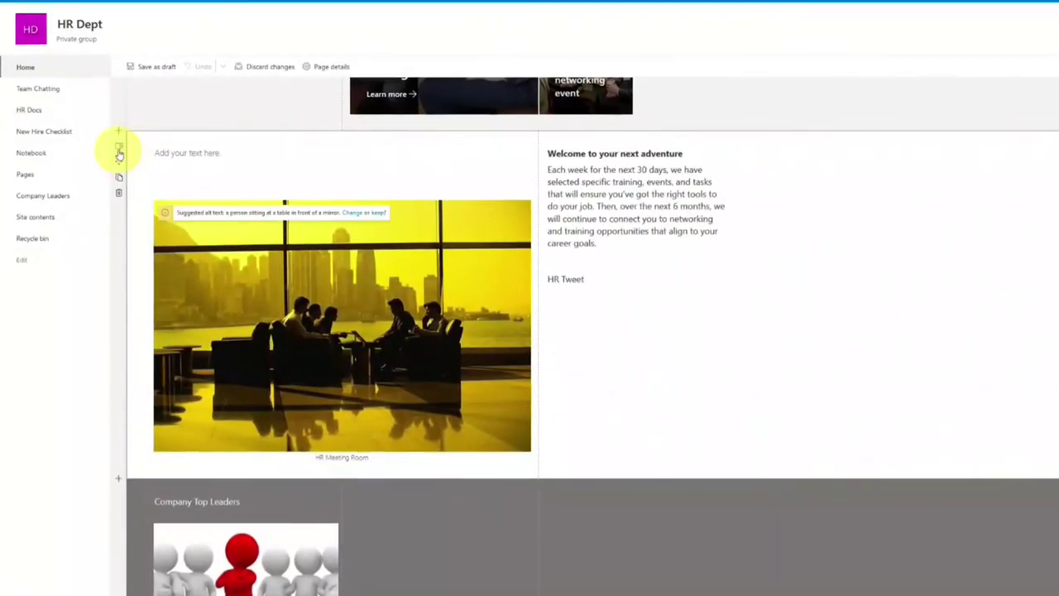
click(119, 149)
click(1028, 141)
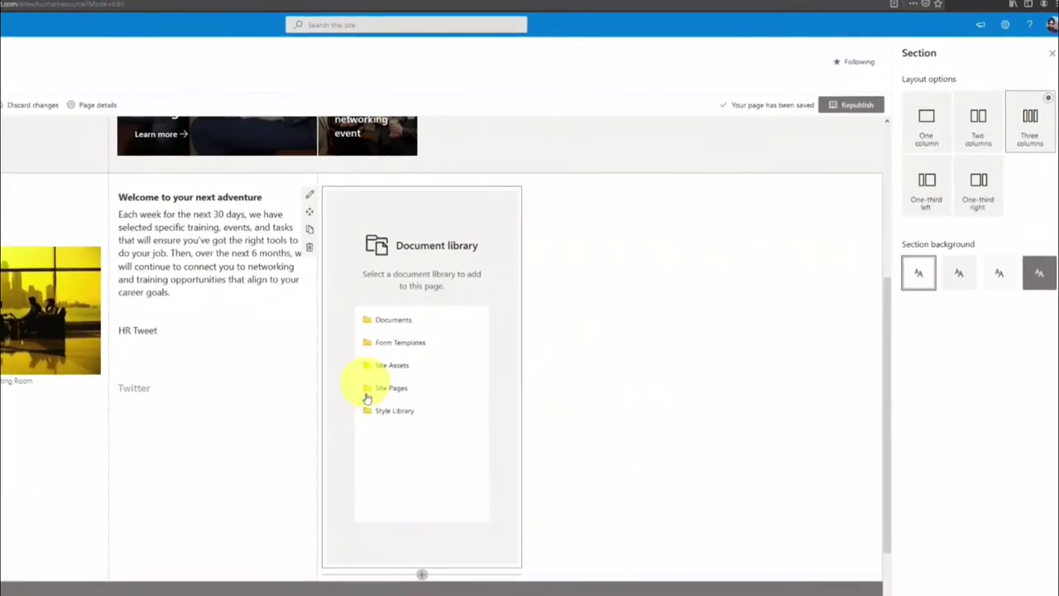
Show the Documents library in the third column's Document library web part, with folder "HR Documents" and size "Small - about 5 items".
click(384, 322)
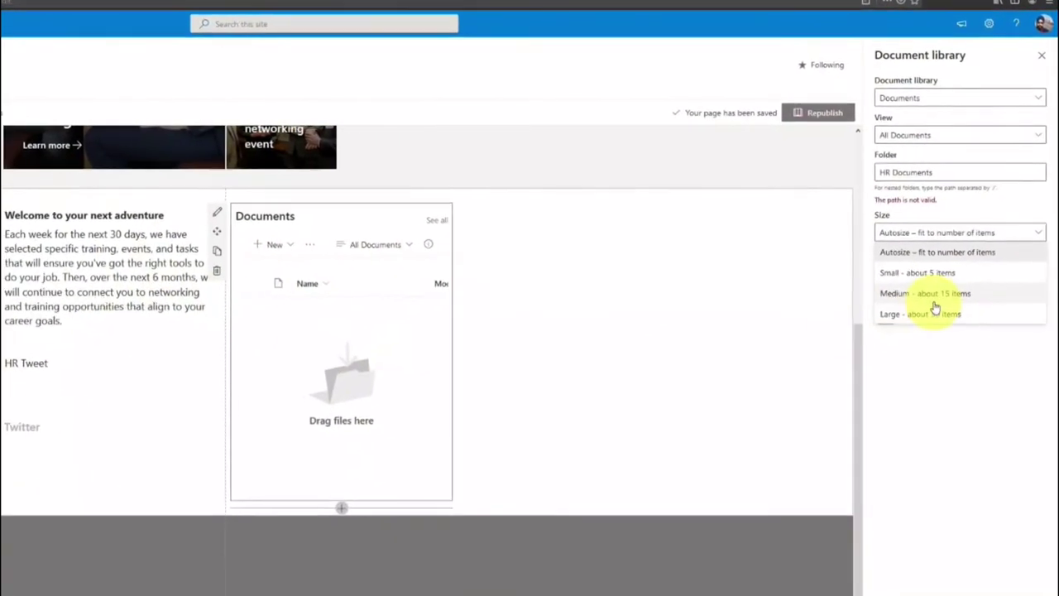
click(951, 273)
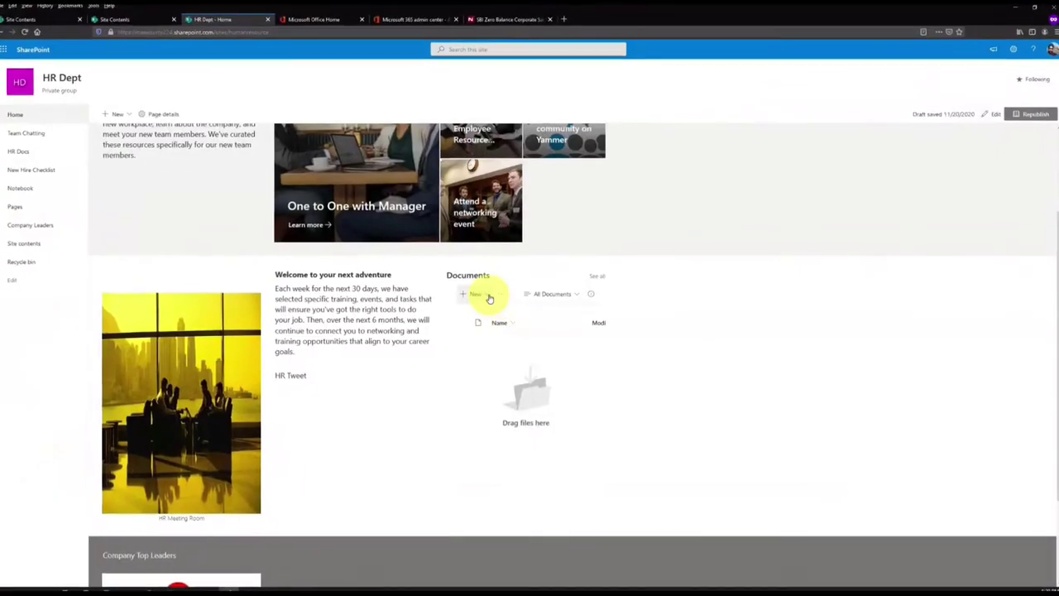
Examine the item creation choices and further commands of the Documents web part on the home page.
click(485, 296)
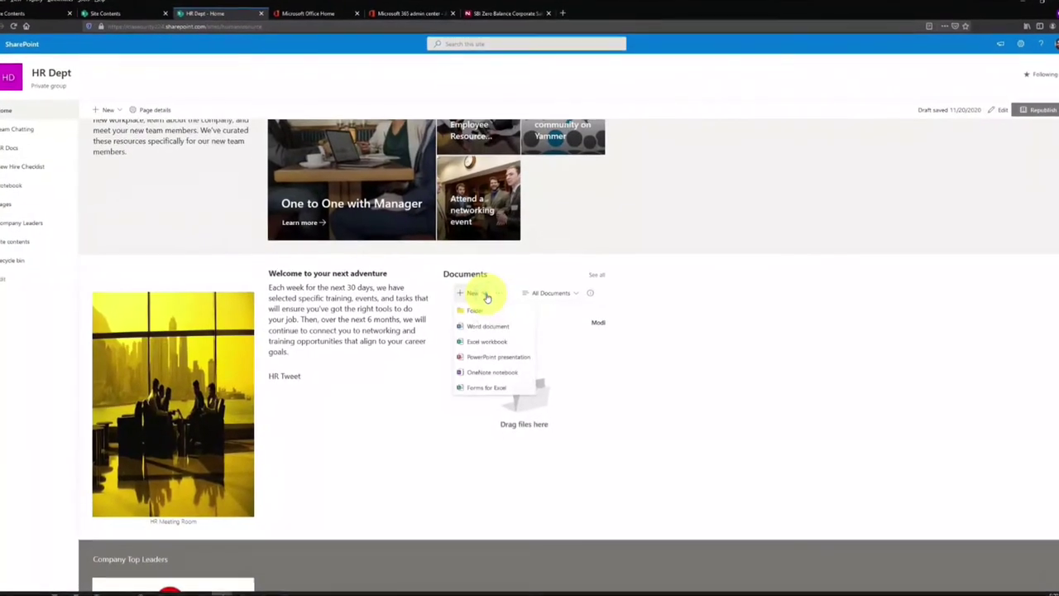
click(494, 291)
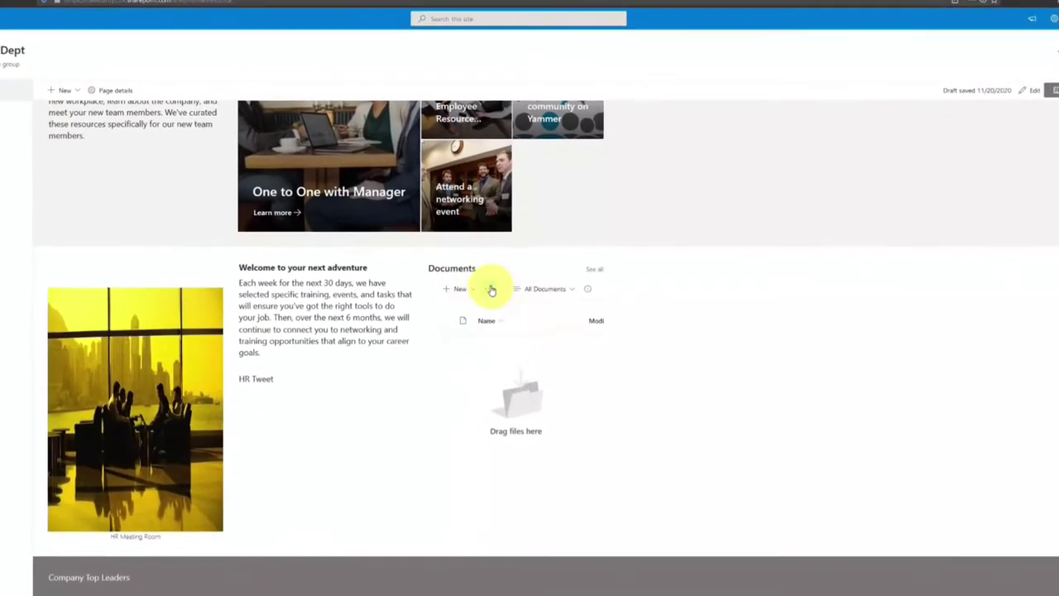
Upload Software License form.doc and IT Responsibility.xlsx through the Documents web part on the home page and check the result.
click(494, 290)
mouse_move(507, 314)
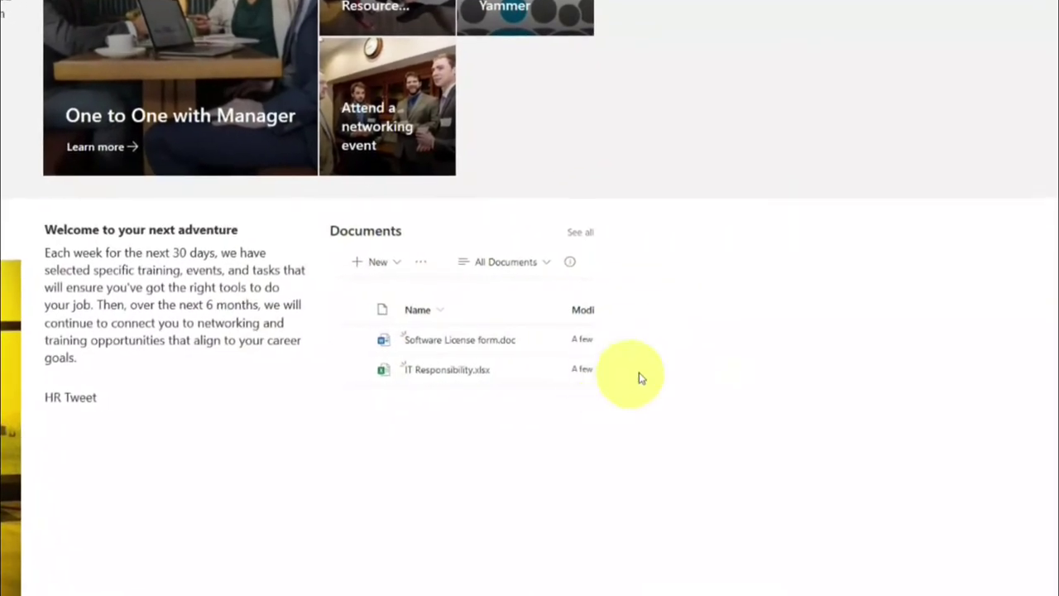
scroll(678, 372, up, 3)
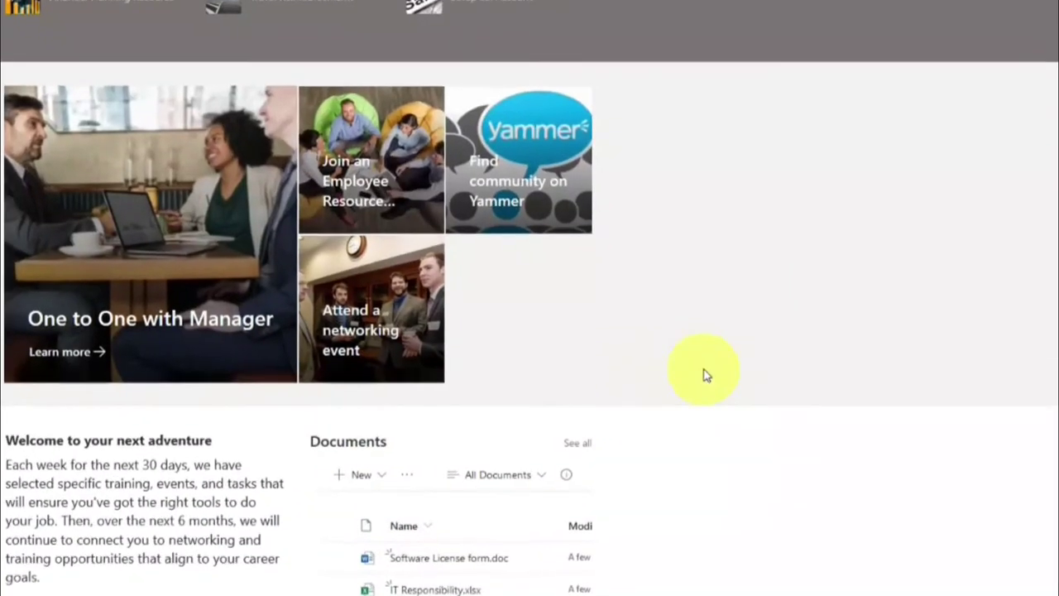
scroll(704, 375, down, 5)
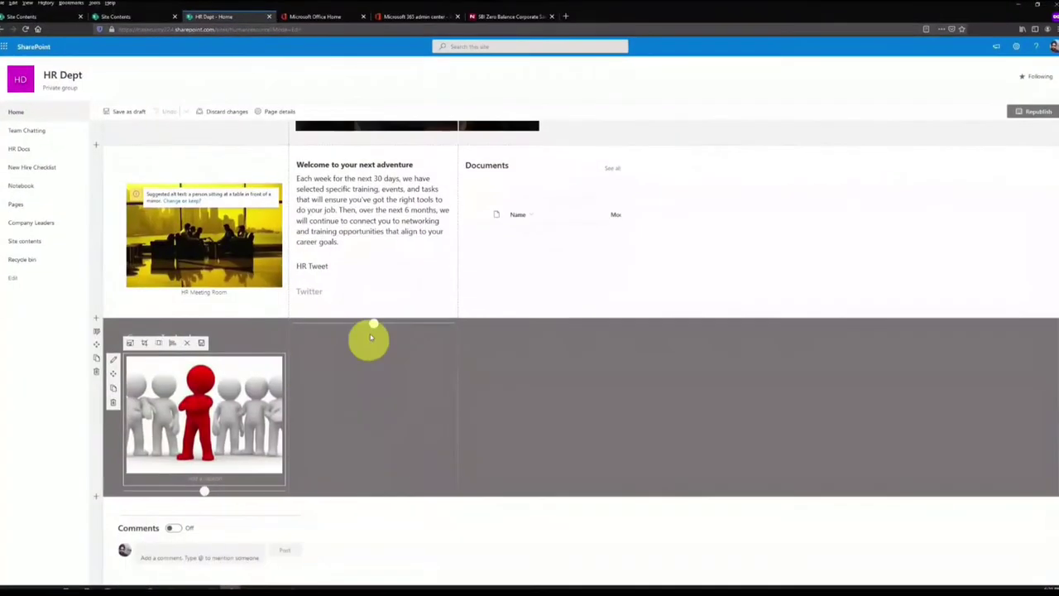
Add a Microsoft Forms web part to the middle column of the Company Top Leaders section and create a new form named "Vacation Plan".
click(374, 324)
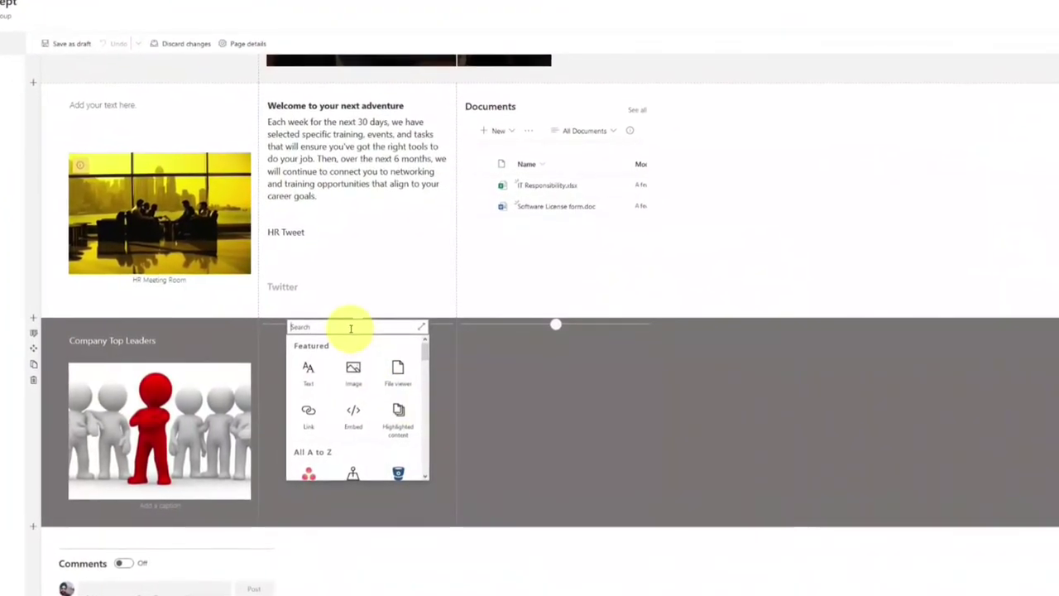
text(form)
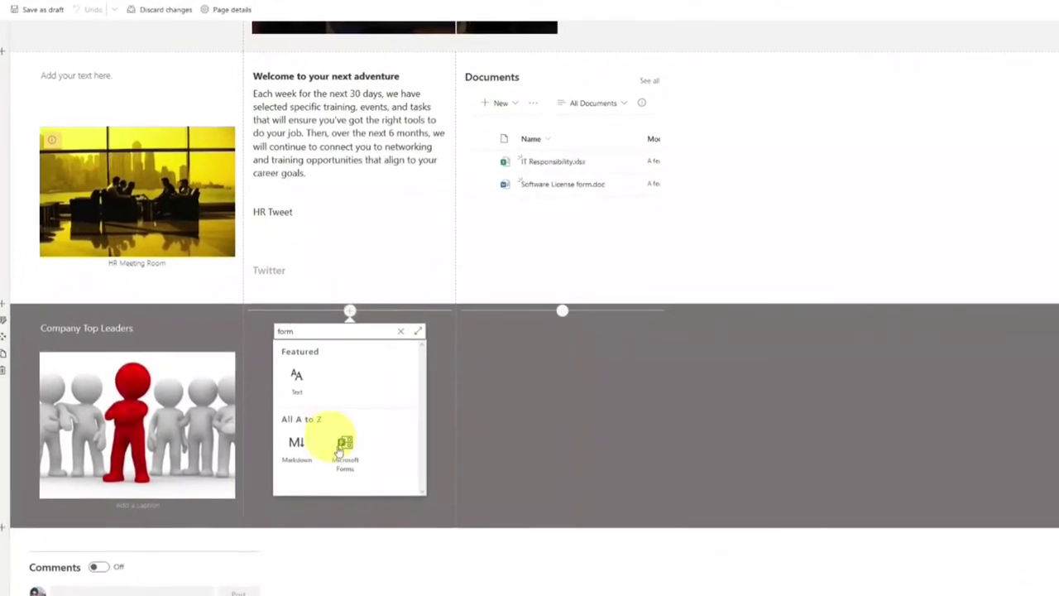
click(341, 449)
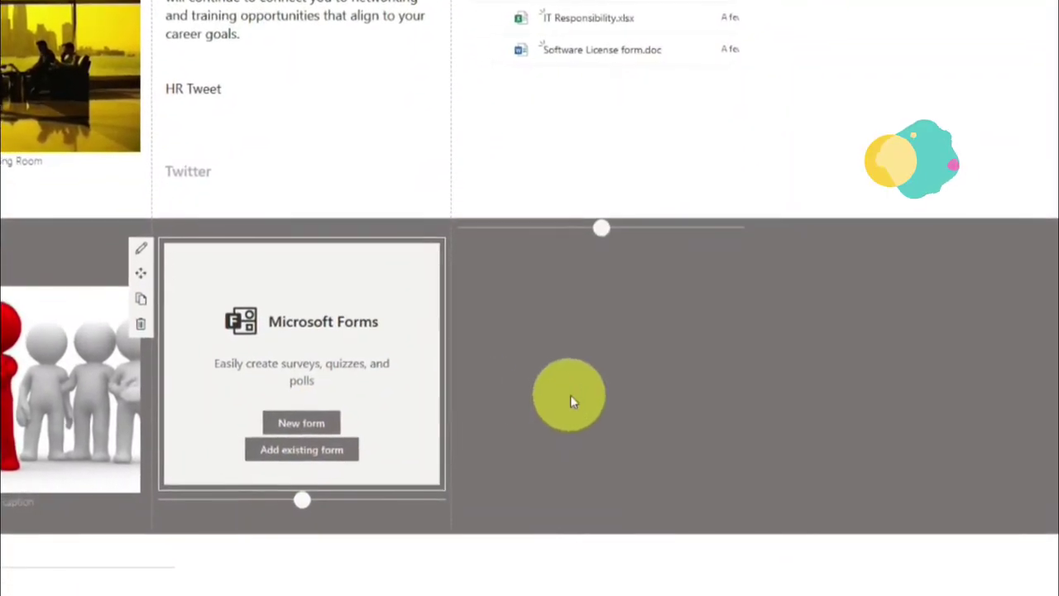
click(294, 421)
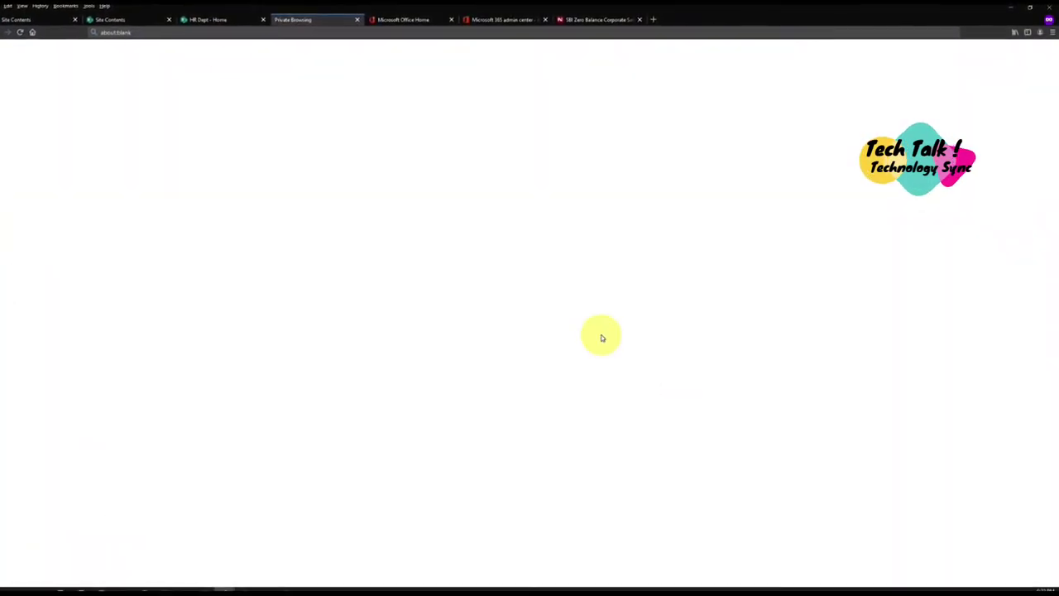
Add the required text question "Name of Employee" and the required date questions "When are you going on vacation" and "When will join the company".
click(382, 202)
click(463, 201)
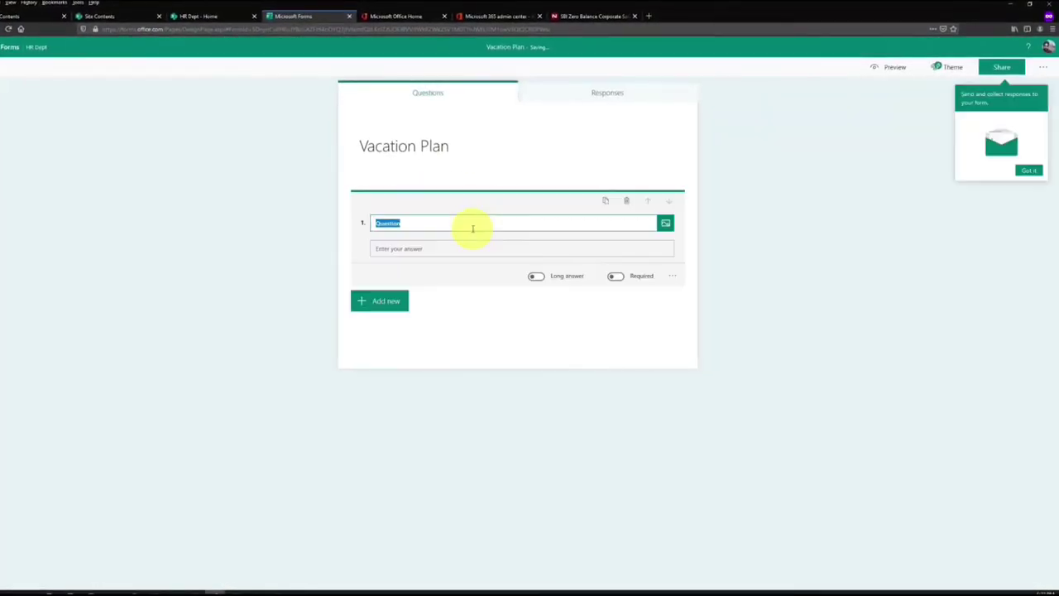
click(373, 301)
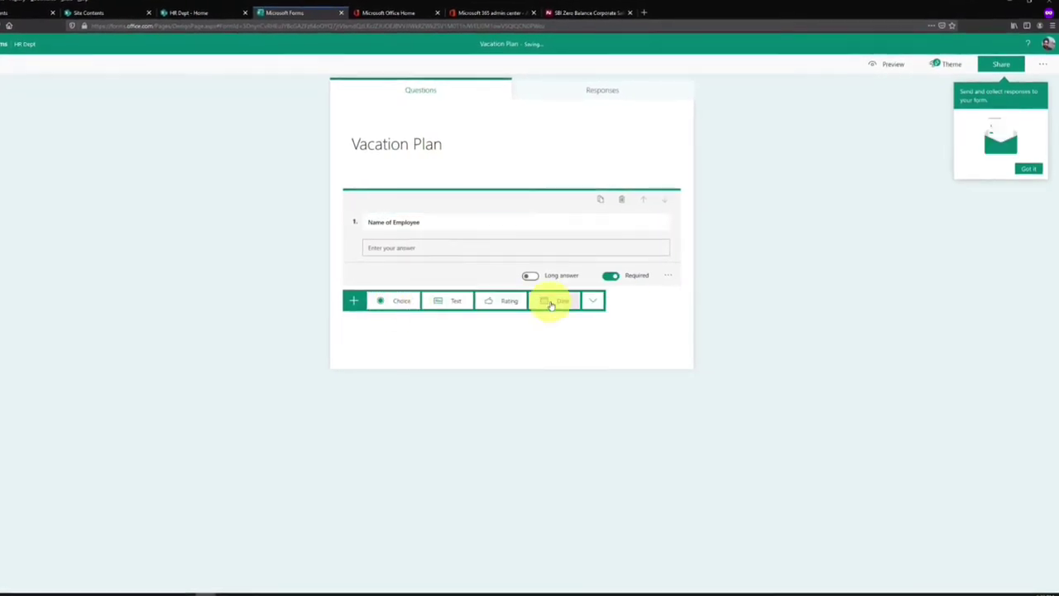
click(548, 301)
text(When are you going on vacation)
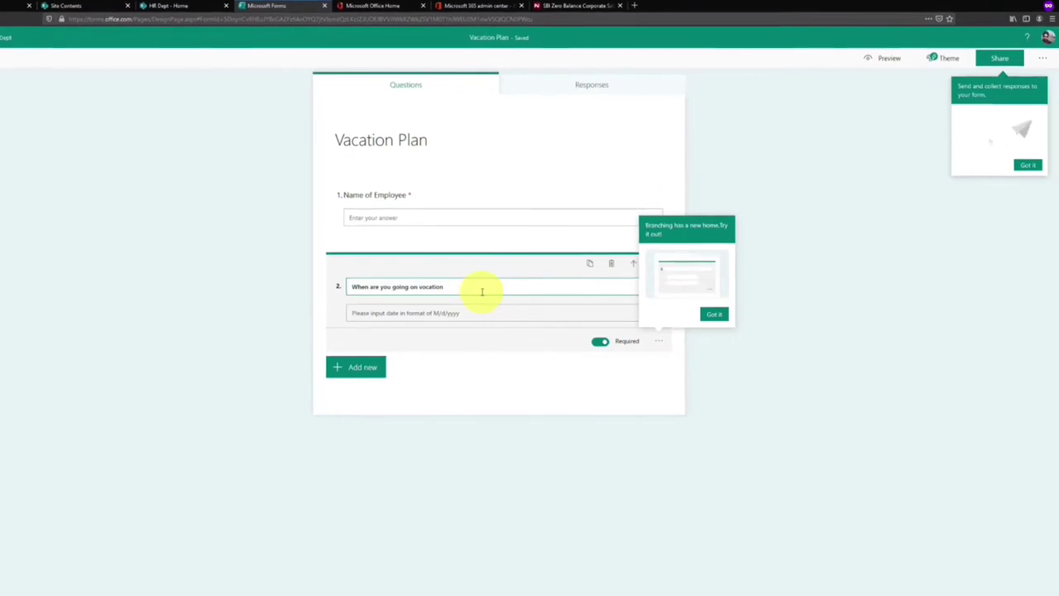
click(364, 369)
click(531, 369)
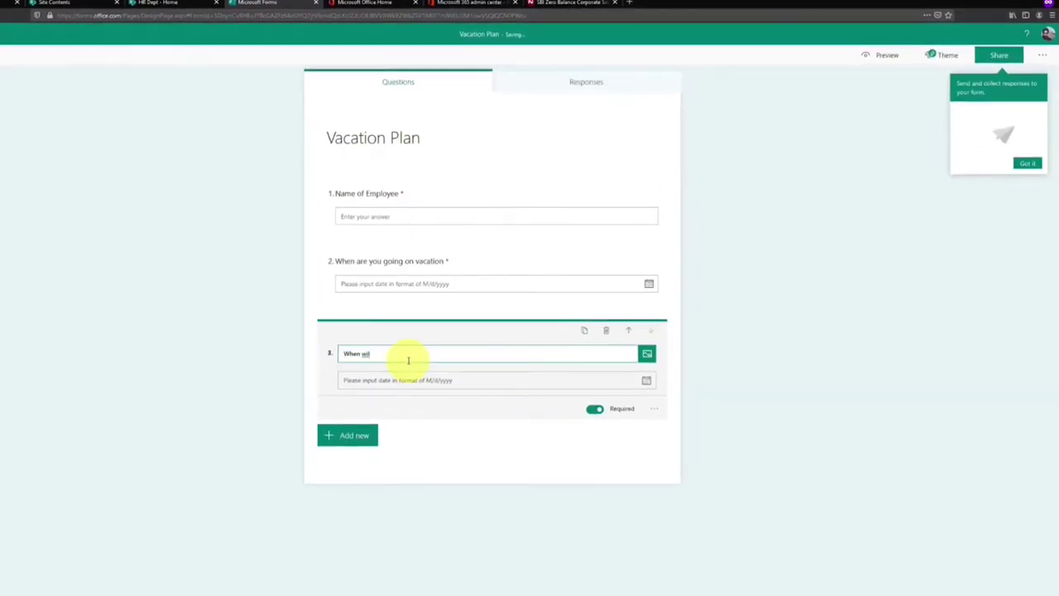
Try out a blank fourth text question in the Vacation Plan form, delete it and insert a section.
click(343, 437)
click(421, 436)
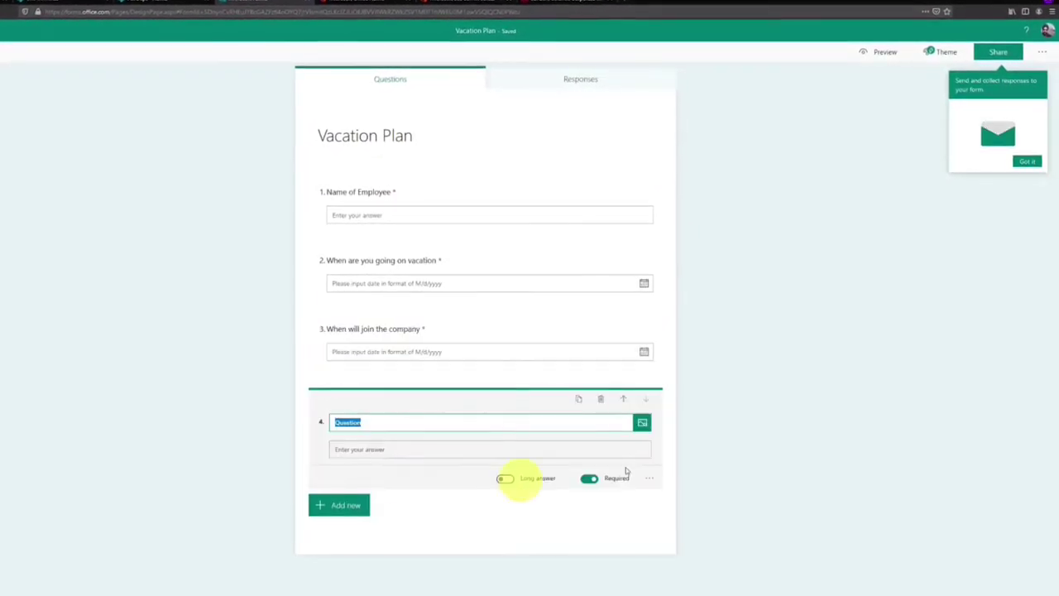
click(602, 397)
click(573, 401)
click(610, 490)
click(654, 452)
click(705, 489)
click(323, 476)
click(406, 477)
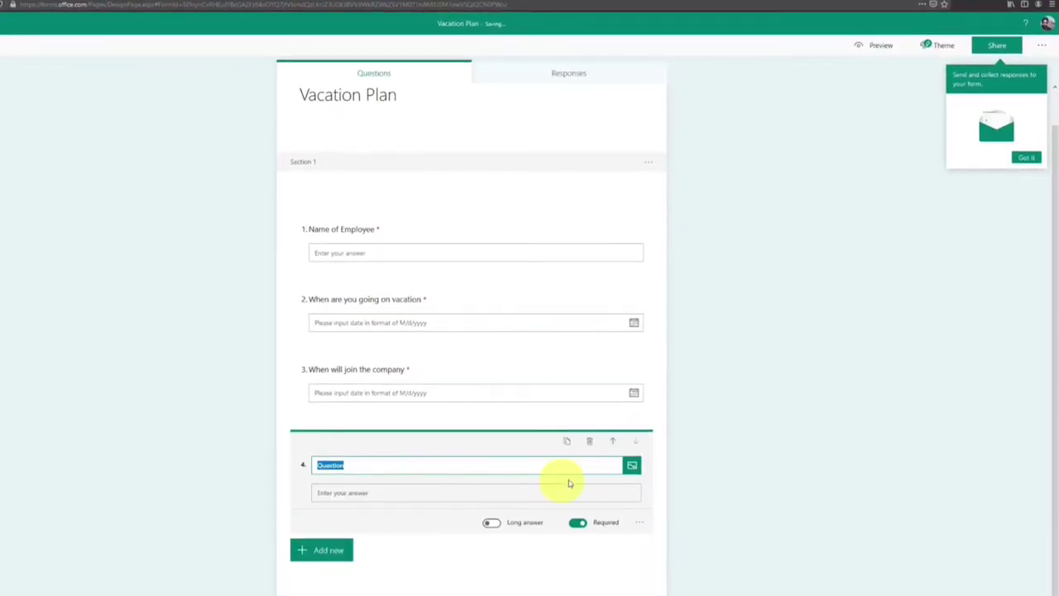
click(589, 441)
click(558, 479)
click(522, 139)
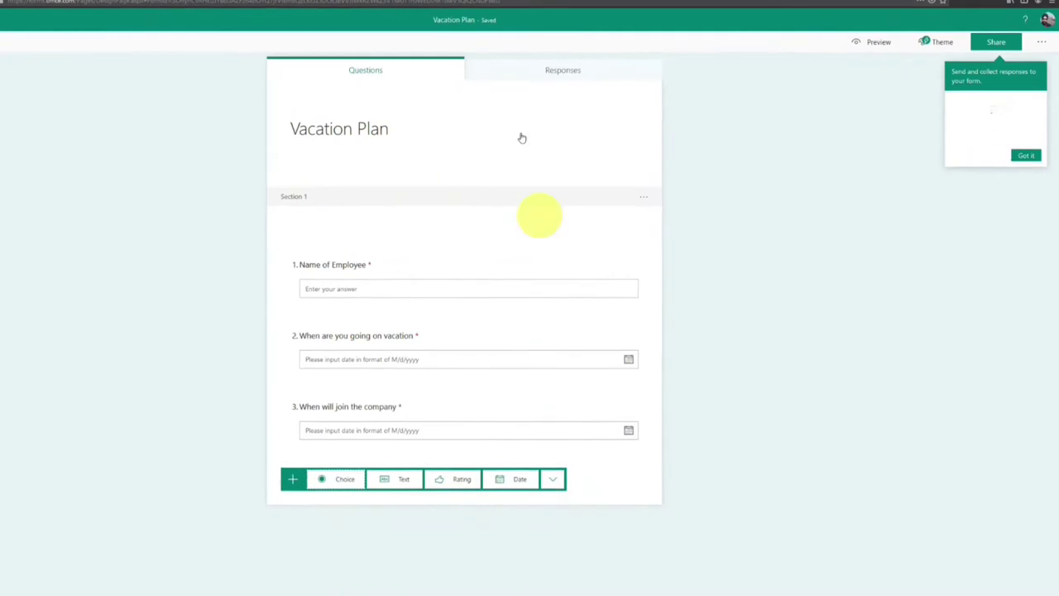
Apply a picture theme with a hot-air balloon to the Vacation Plan form and embed the form on the home page for collecting responses.
click(563, 70)
click(361, 68)
click(936, 40)
click(957, 343)
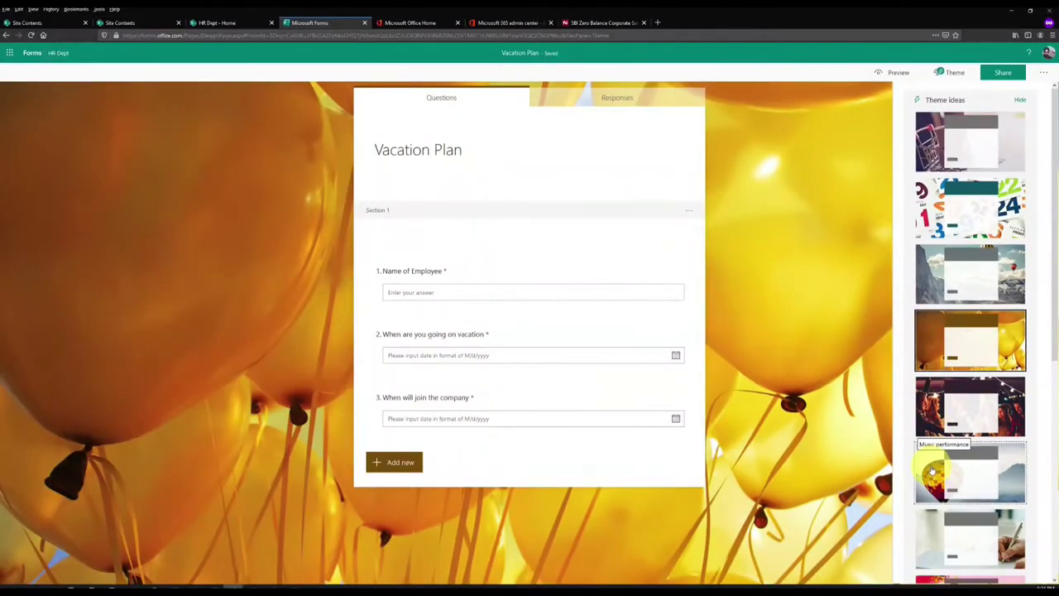
click(932, 470)
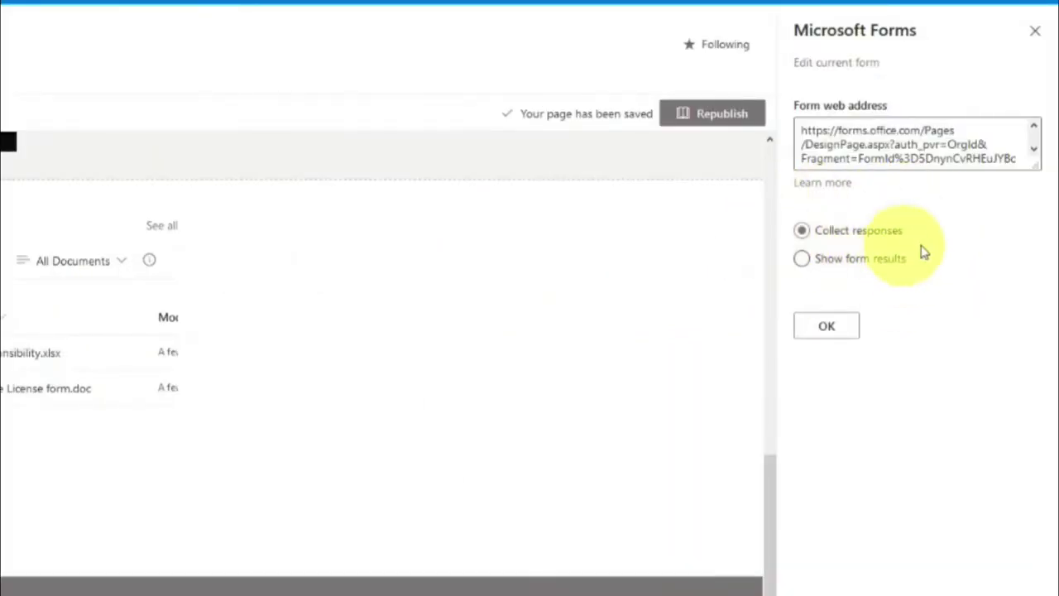
click(828, 330)
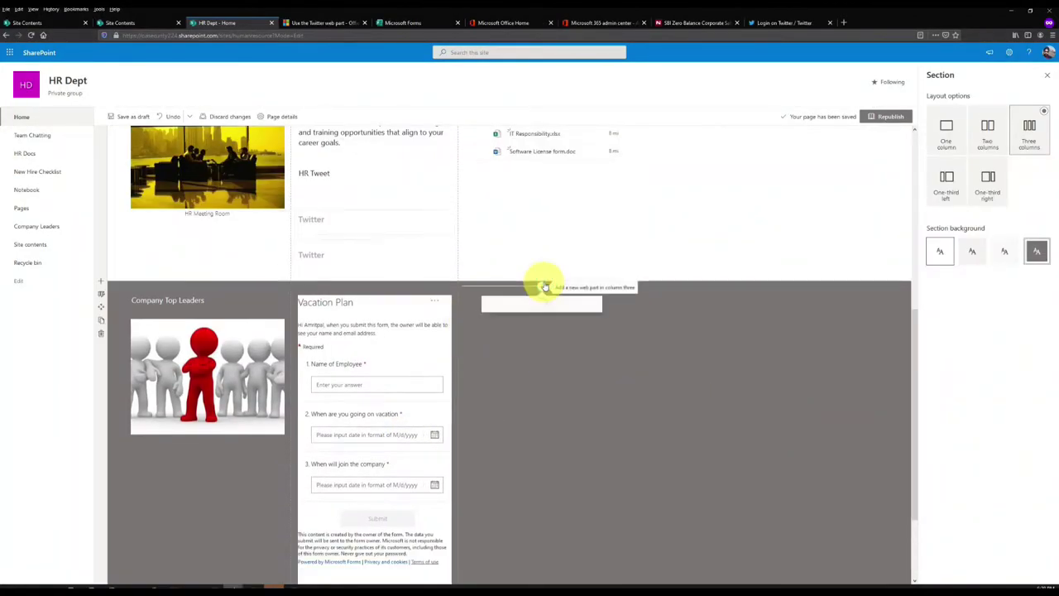
click(546, 287)
click(1048, 79)
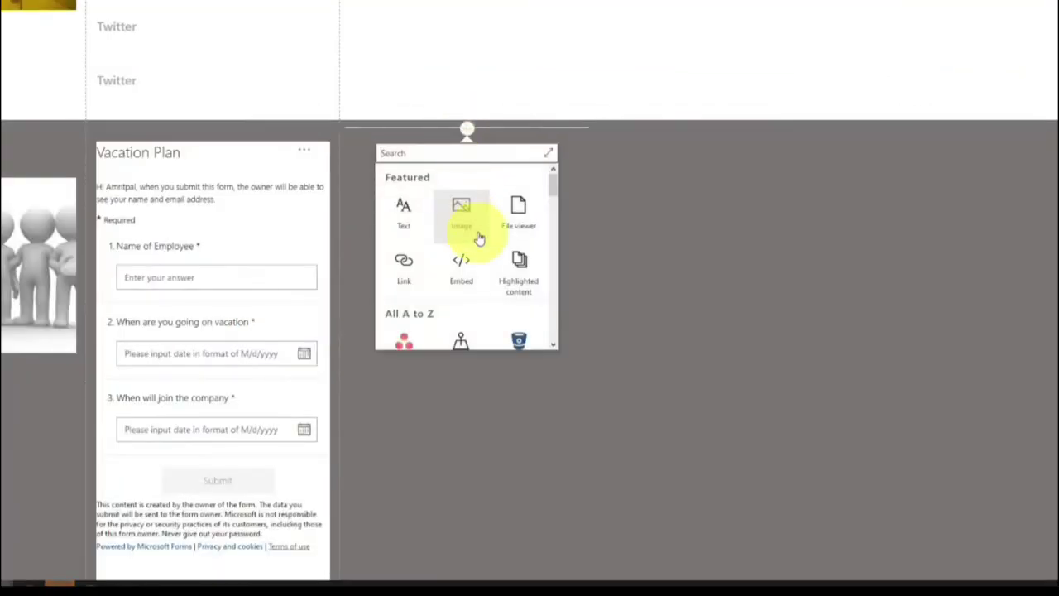
text(twi)
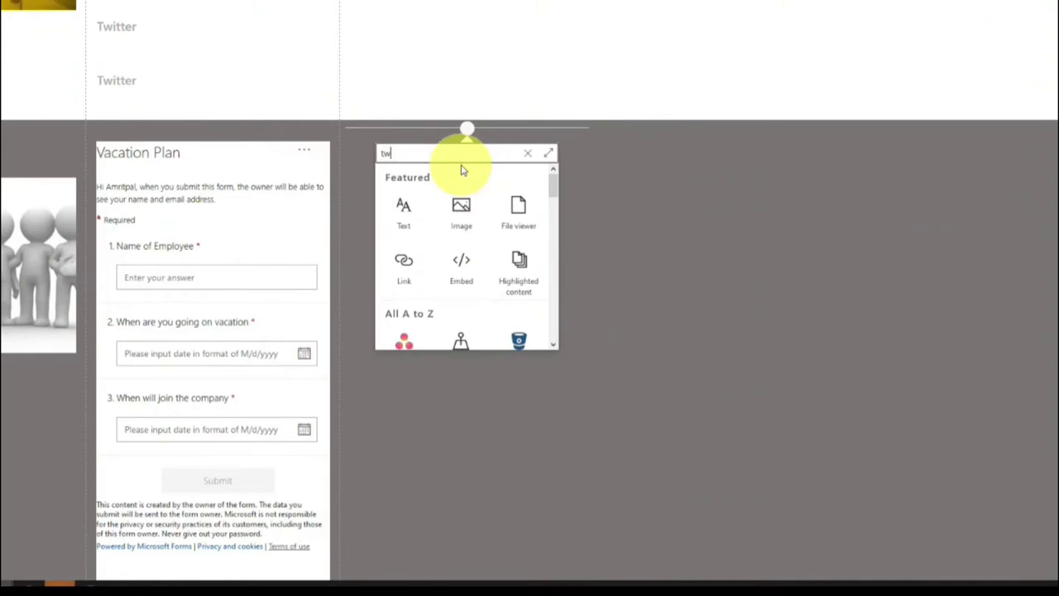
click(403, 211)
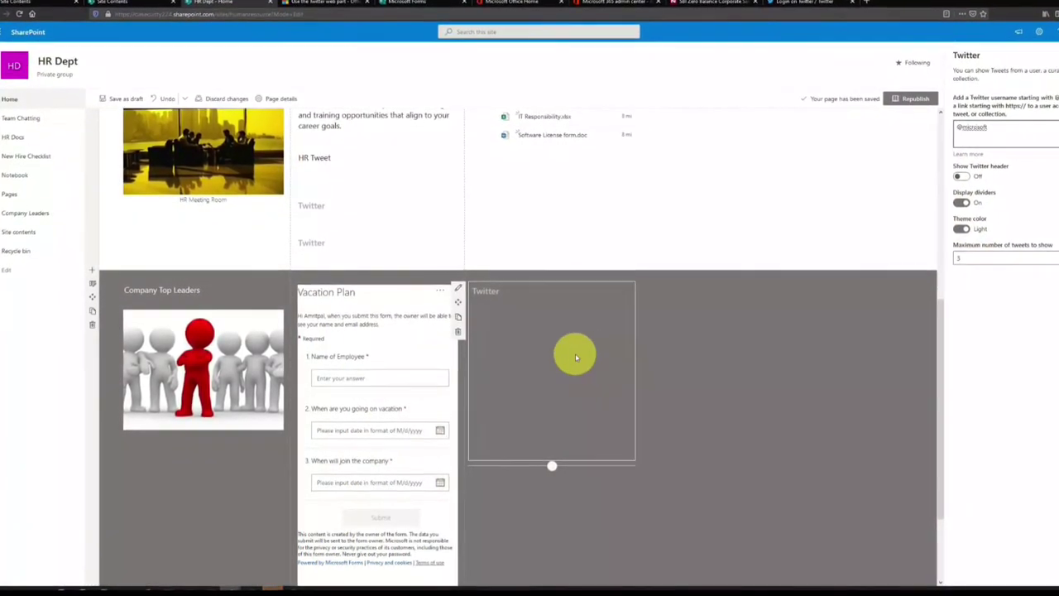
click(675, 359)
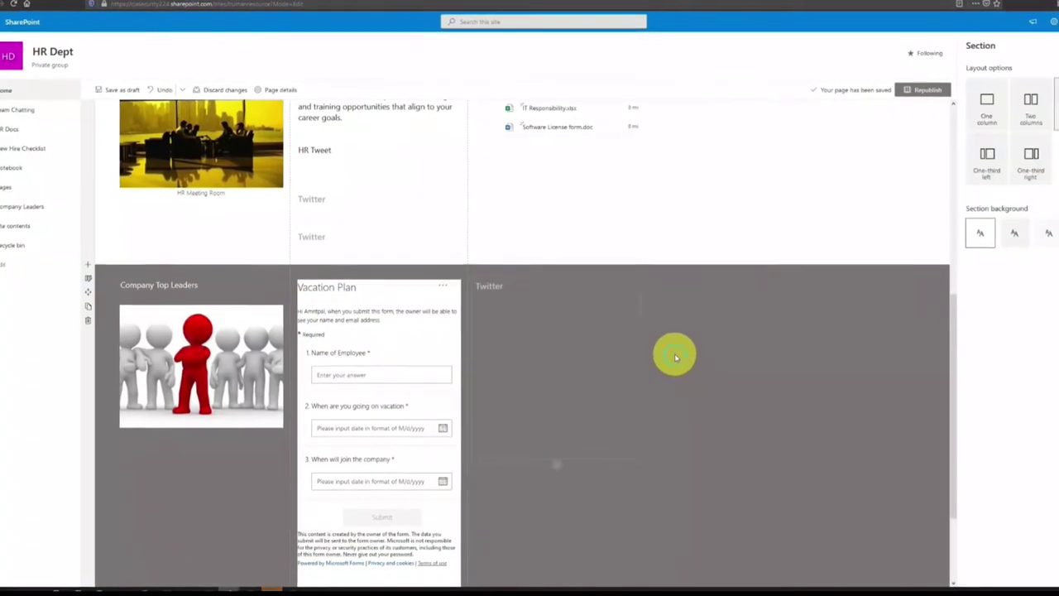
click(508, 293)
click(734, 379)
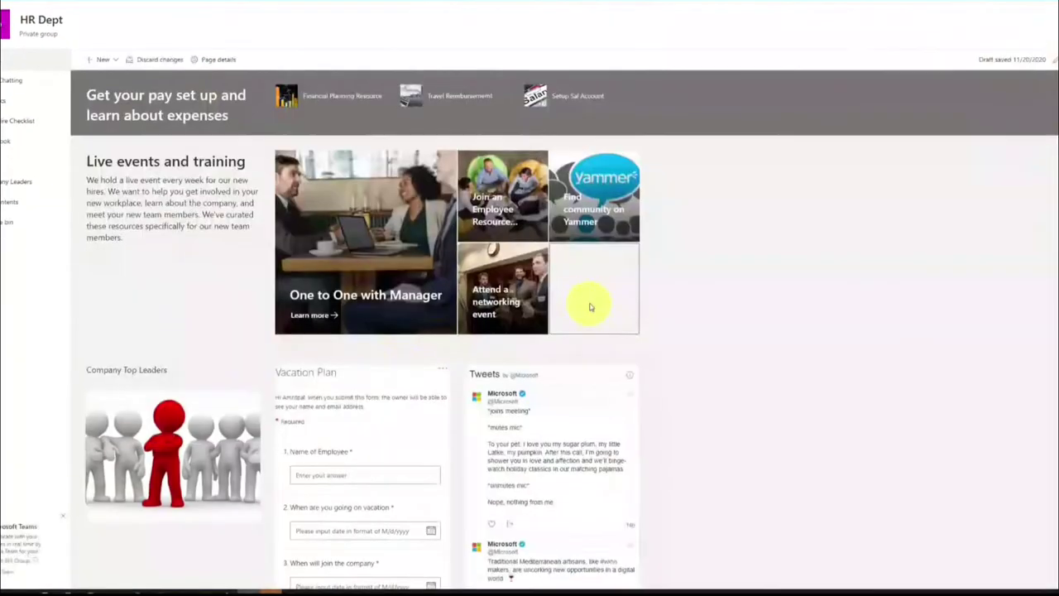
Review the home page with the Vacation Plan form, the tweets feed and the option to create a team.
scroll(497, 290, down, 2)
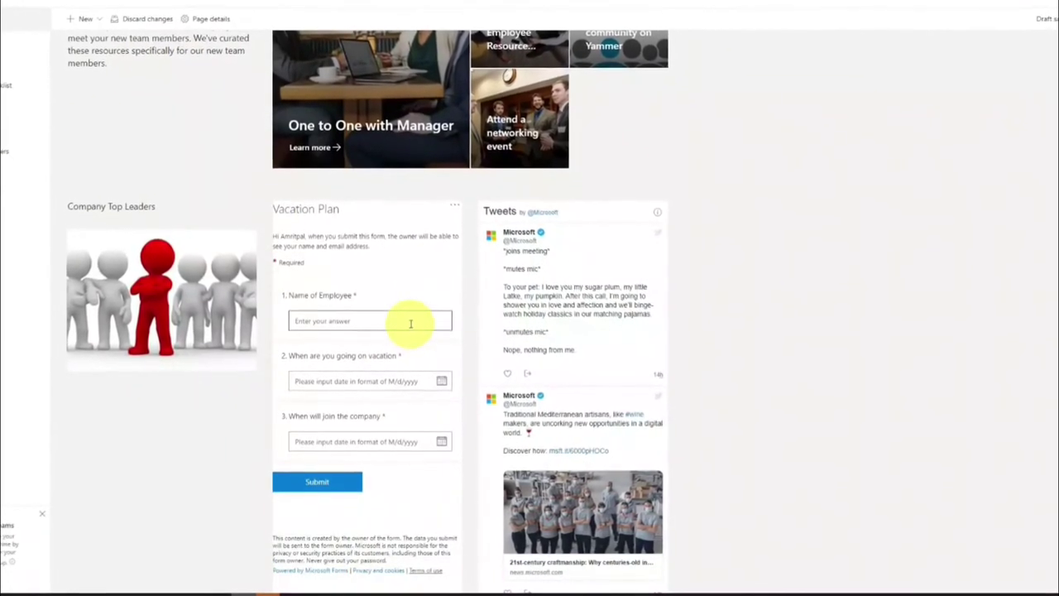
scroll(411, 323, down, 1)
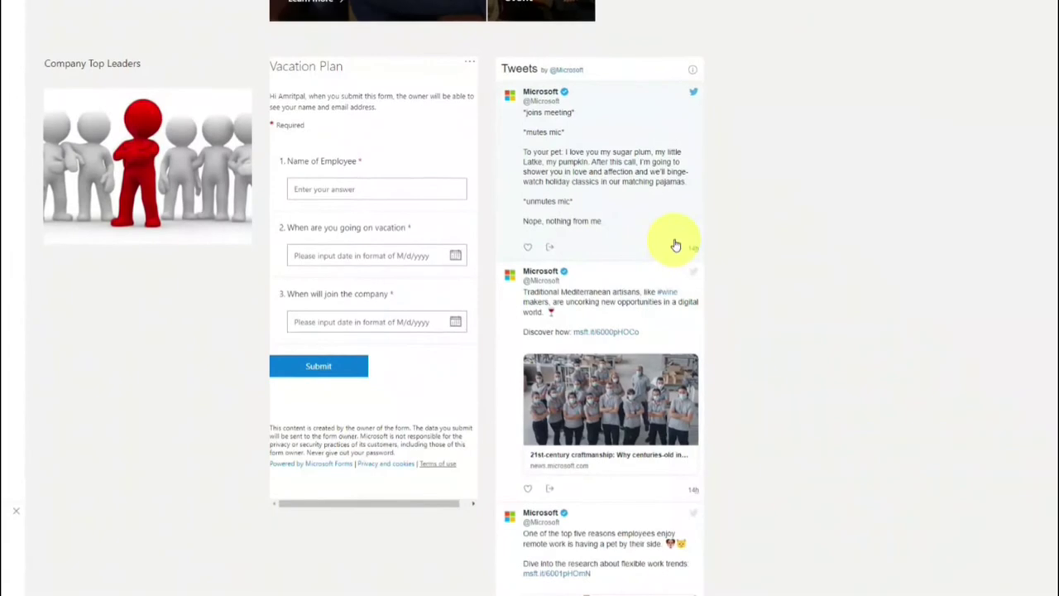
scroll(658, 285, down, 2)
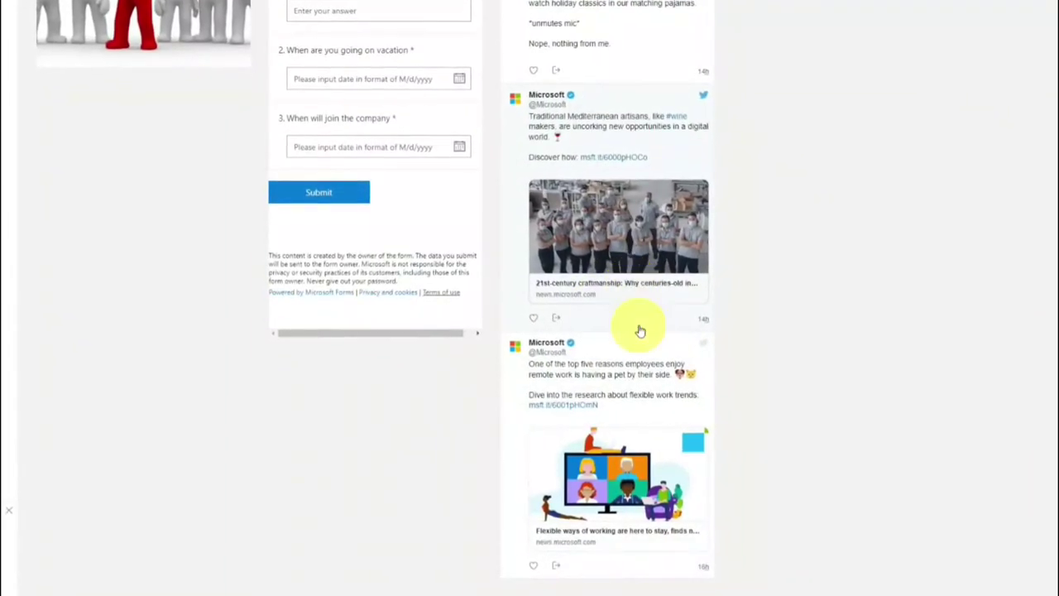
scroll(640, 331, up, 5)
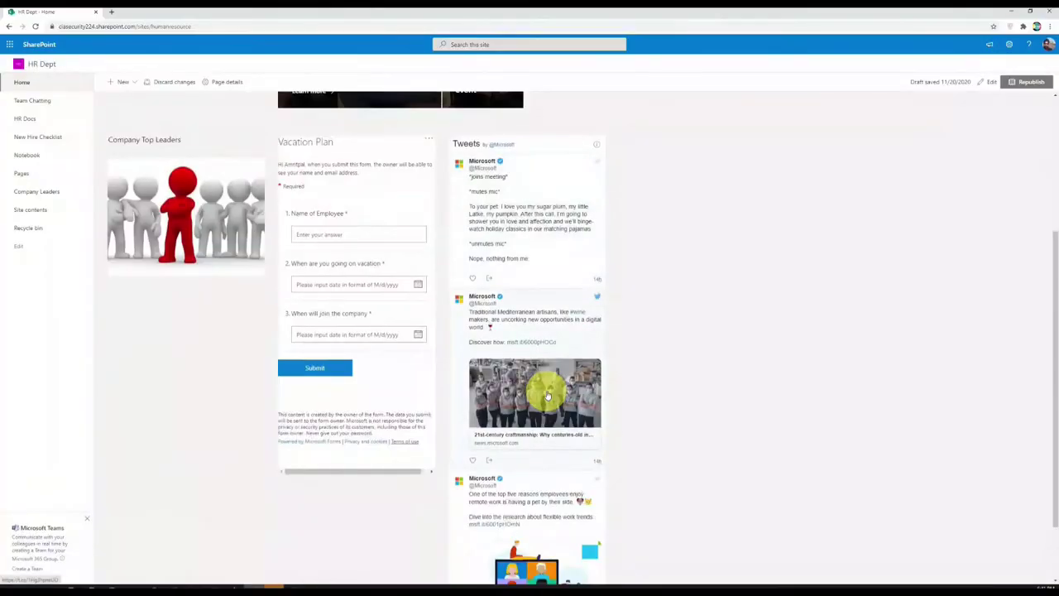
scroll(547, 395, down, 1)
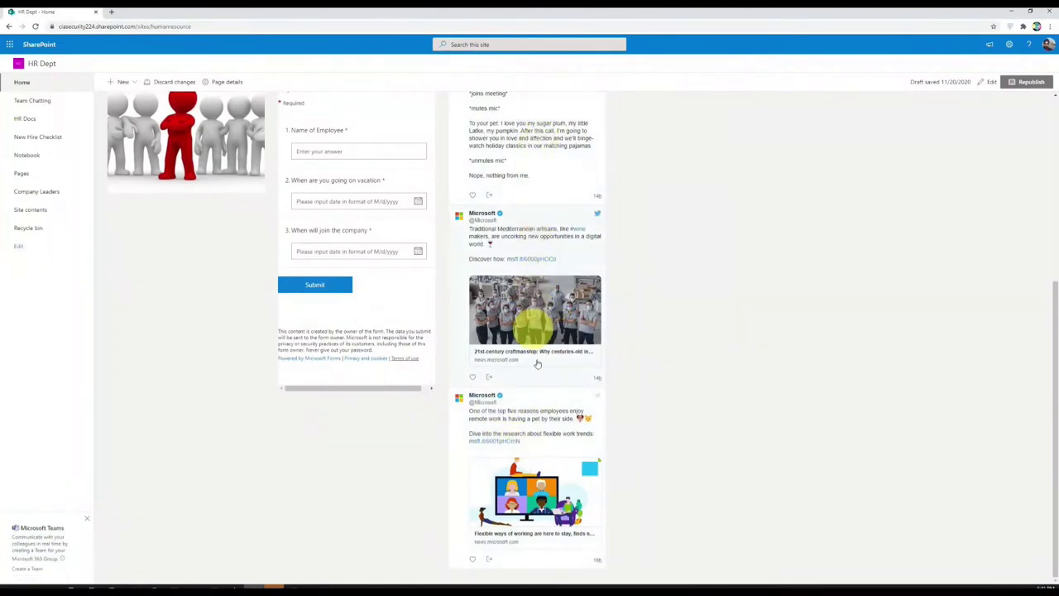
scroll(692, 364, up, 4)
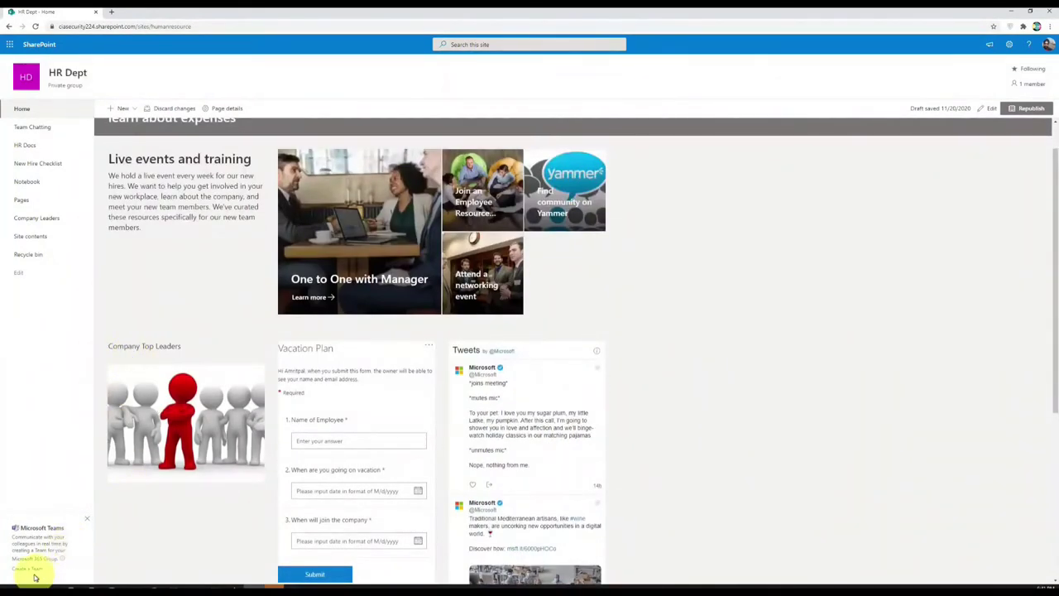
scroll(569, 329, up, 1)
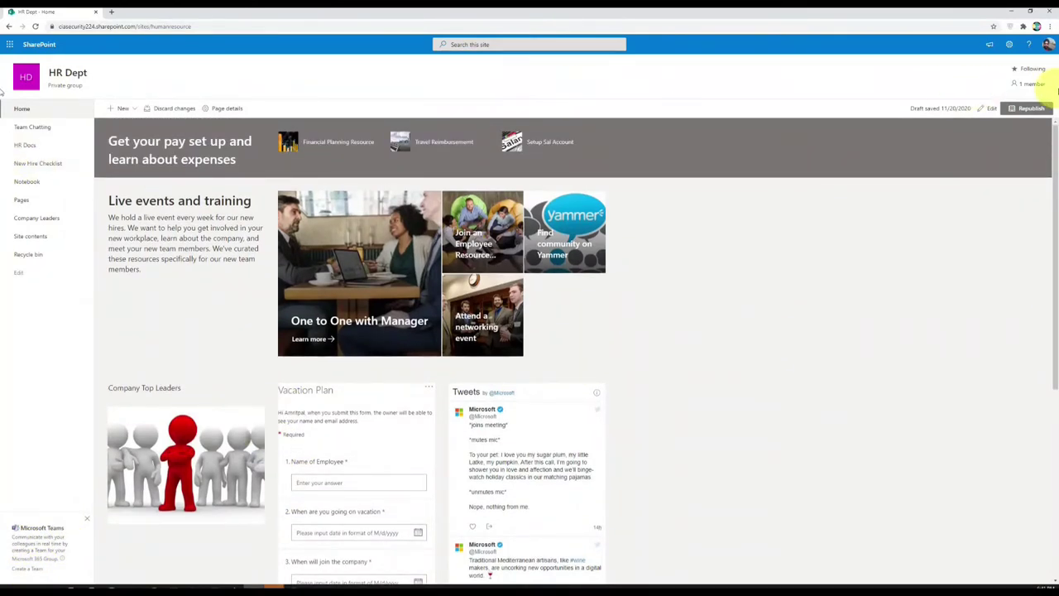
Examine the group membership and the form for adding members, and leave without adding anyone.
click(1031, 84)
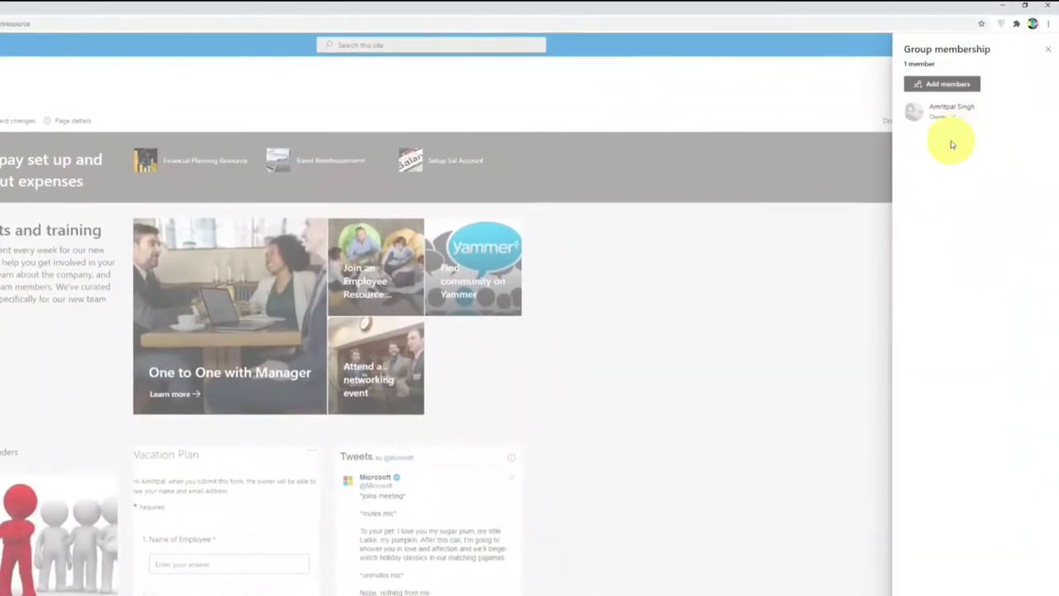
click(939, 86)
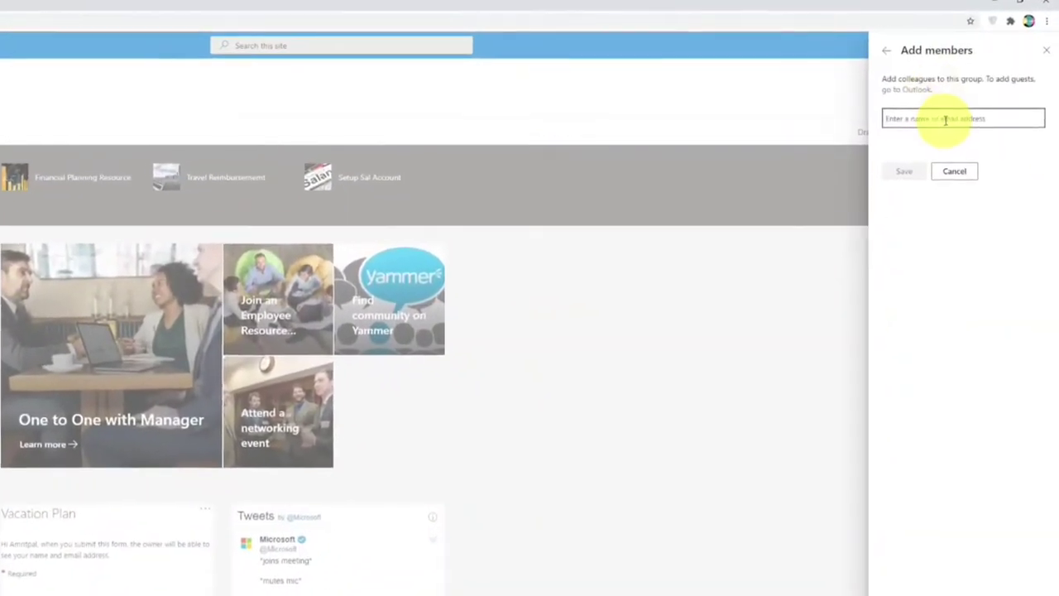
click(1044, 51)
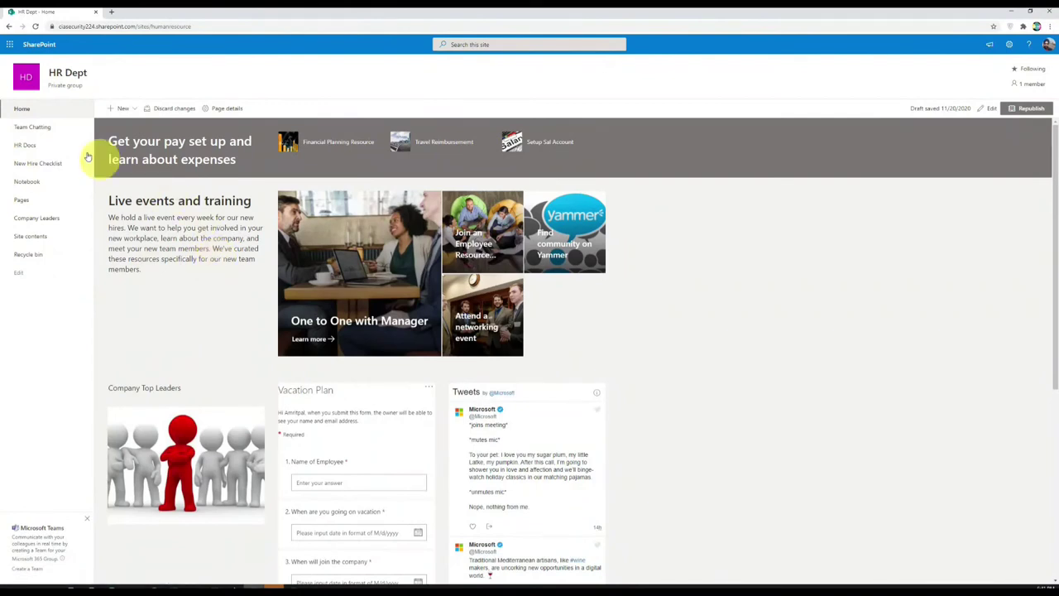
Edit the home page and change the "Get your pay set up and learn about expenses" section to a three-column layout.
scroll(614, 363, down, 4)
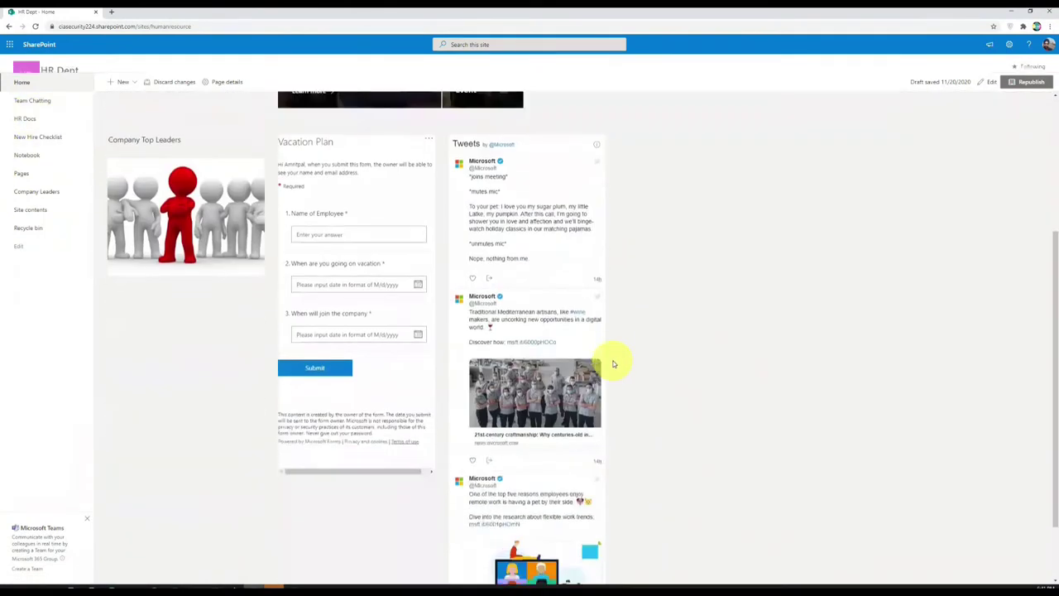
scroll(614, 363, up, 4)
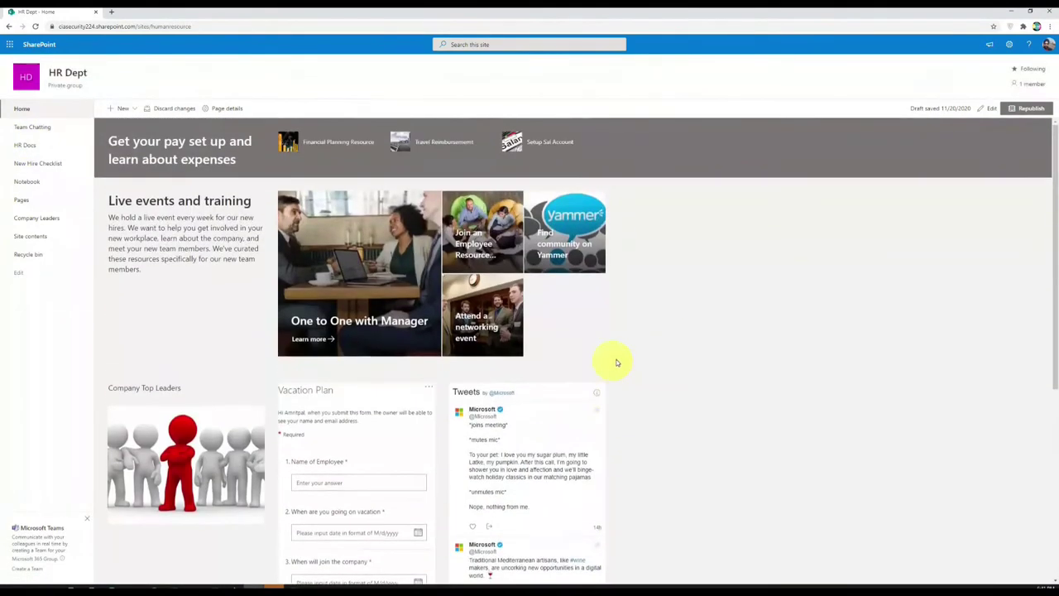
scroll(142, 267, down, 4)
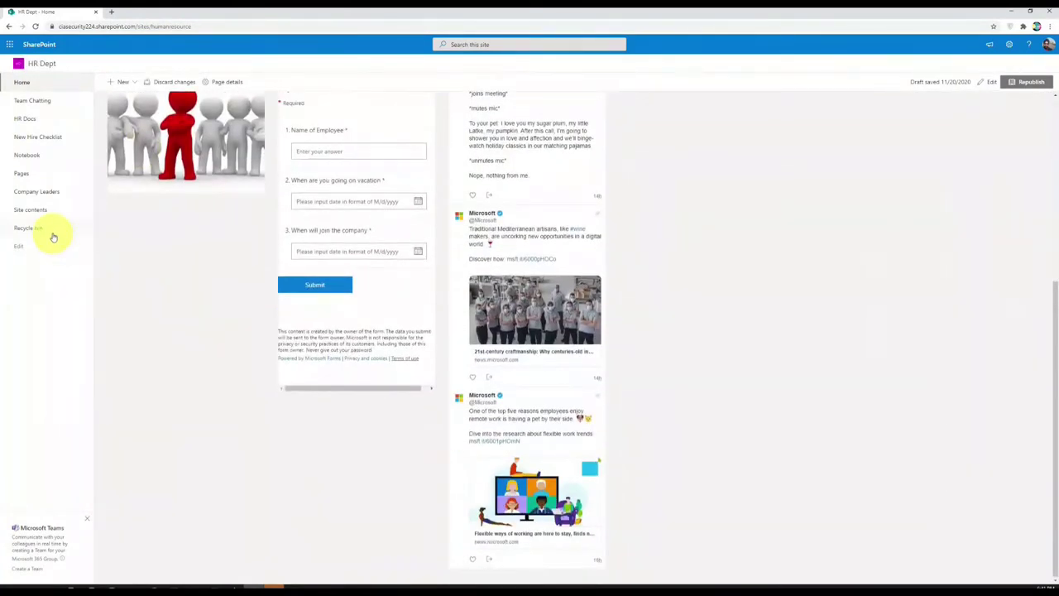
scroll(582, 411, up, 4)
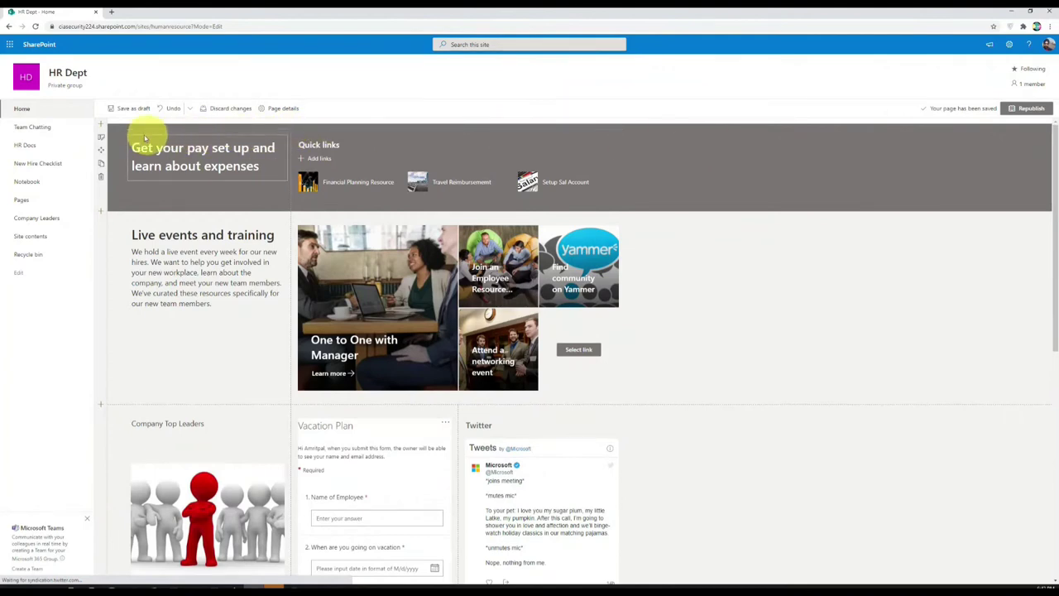
click(101, 138)
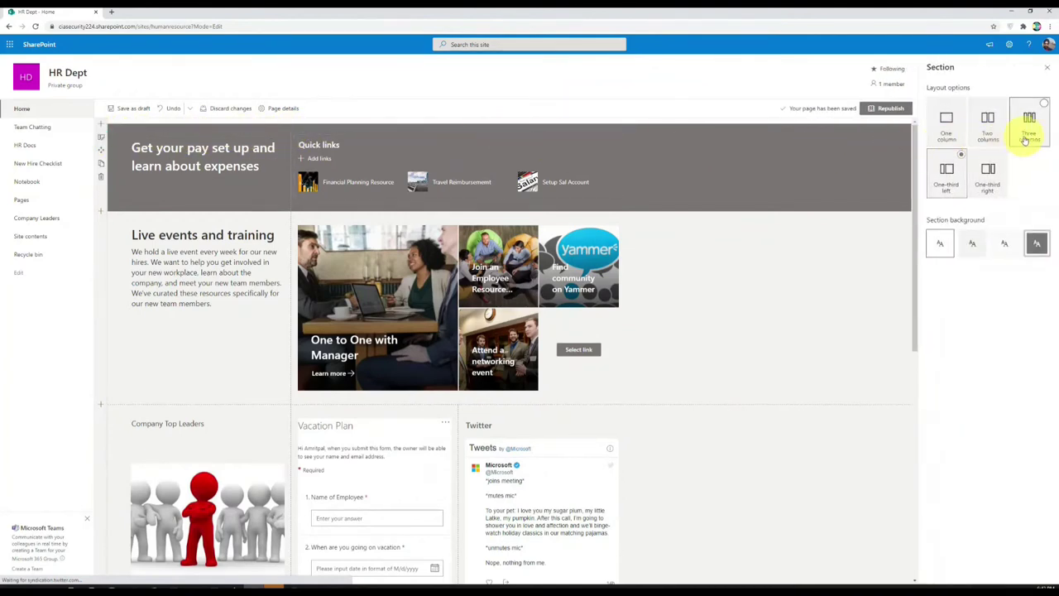
click(1026, 136)
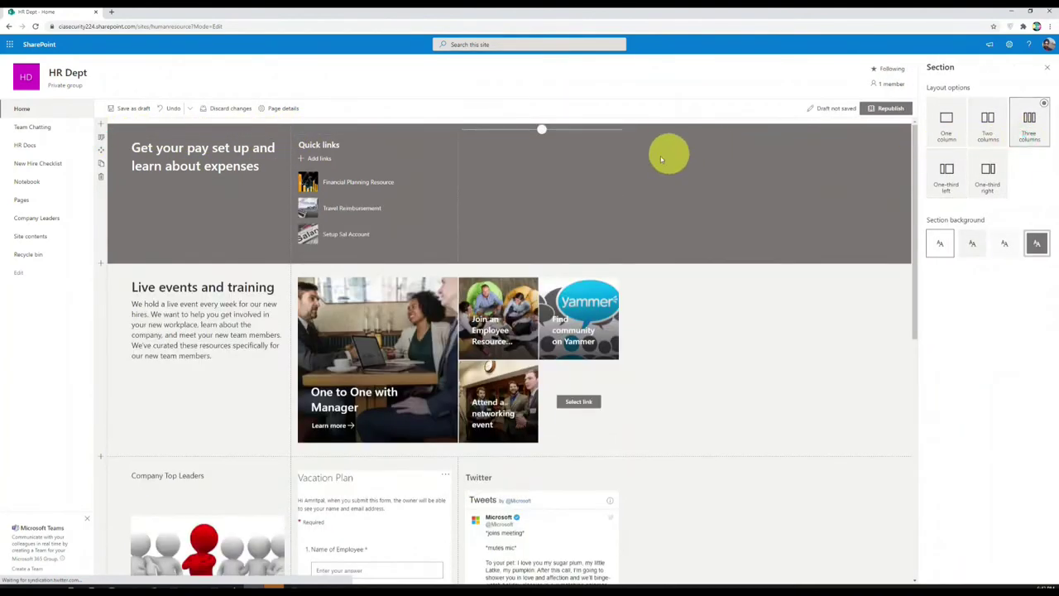
Add a Document library web part to the third column of the "Get your pay set up" section and select the Documents library.
click(537, 140)
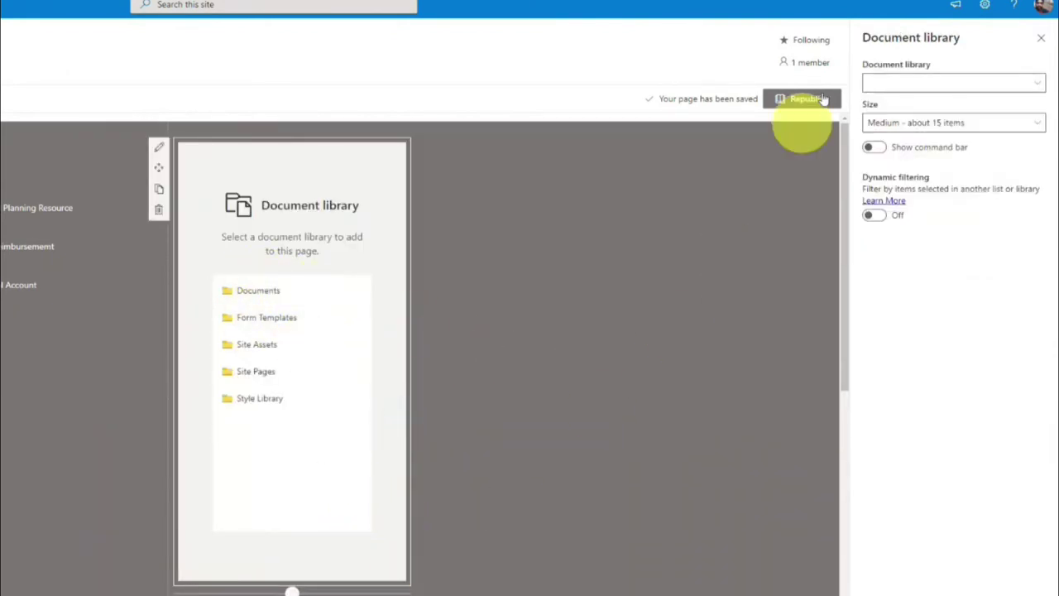
click(917, 85)
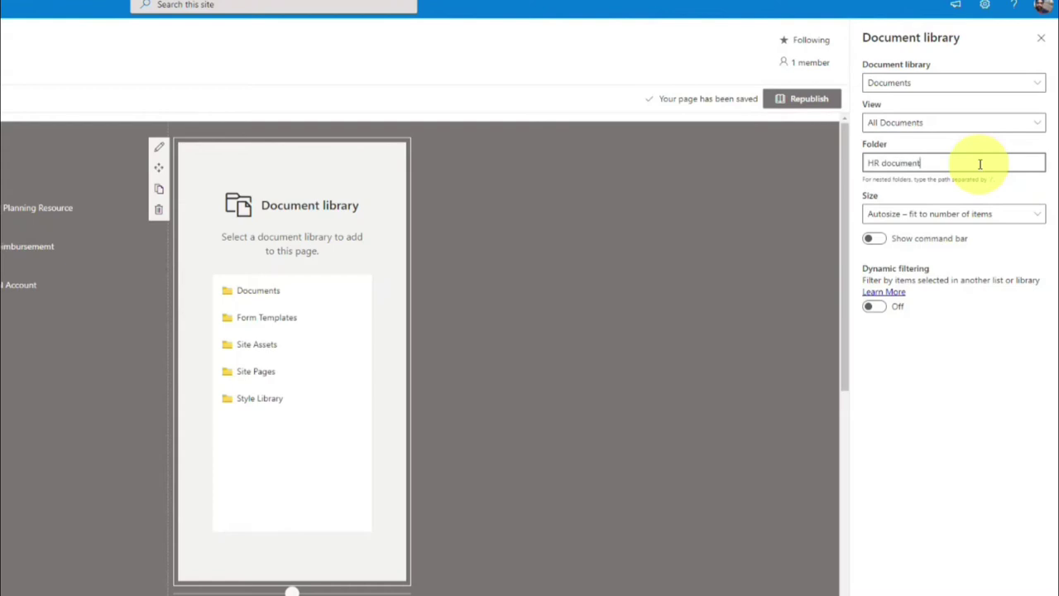
Set the Documents web part's size to Small – about 5 items, save the page as a draft, and check the HR Dept home page.
click(955, 227)
click(953, 277)
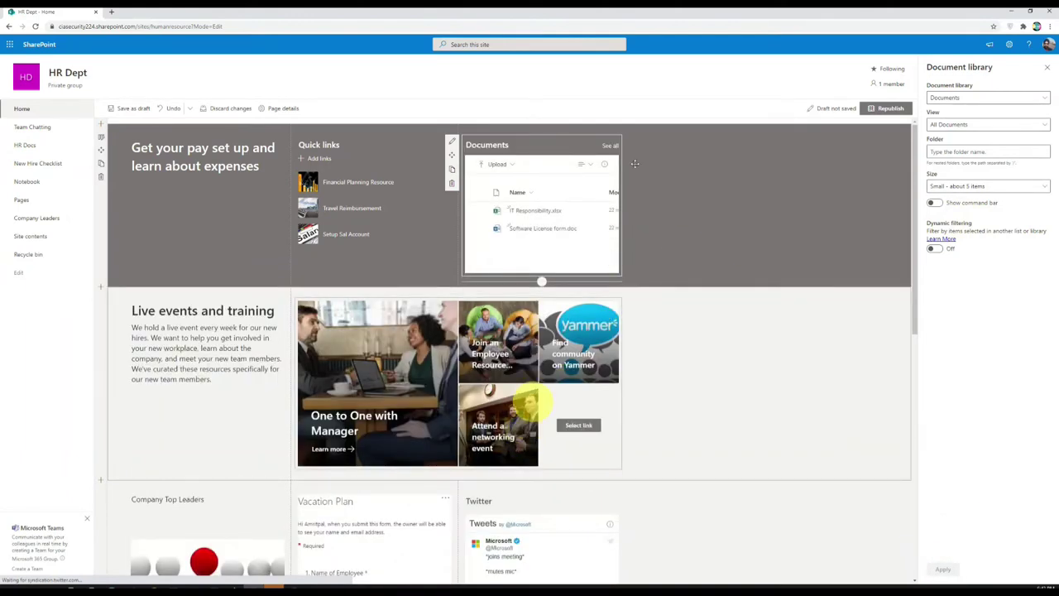
click(137, 110)
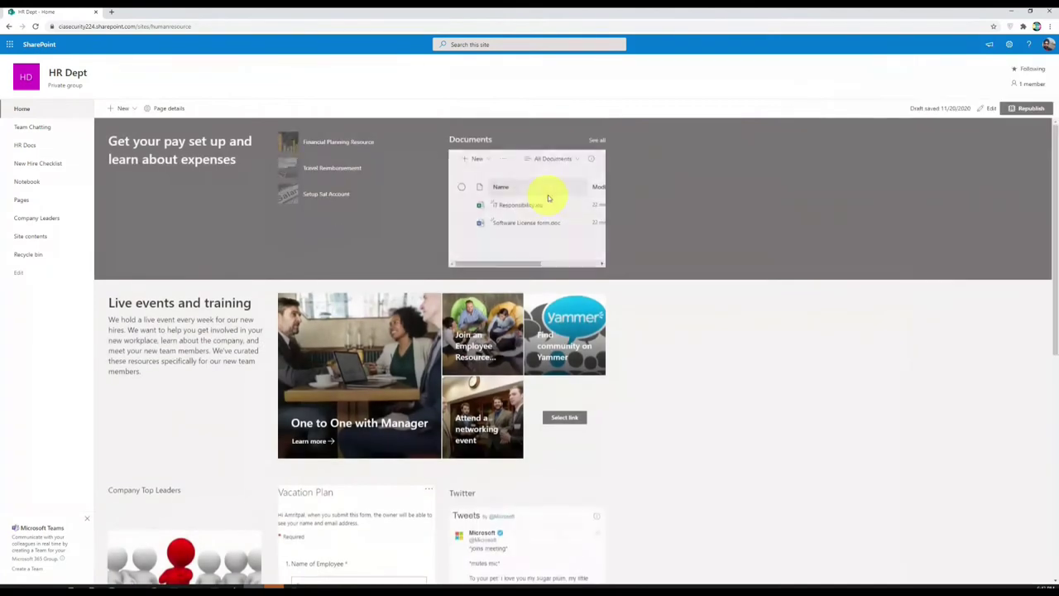
click(29, 112)
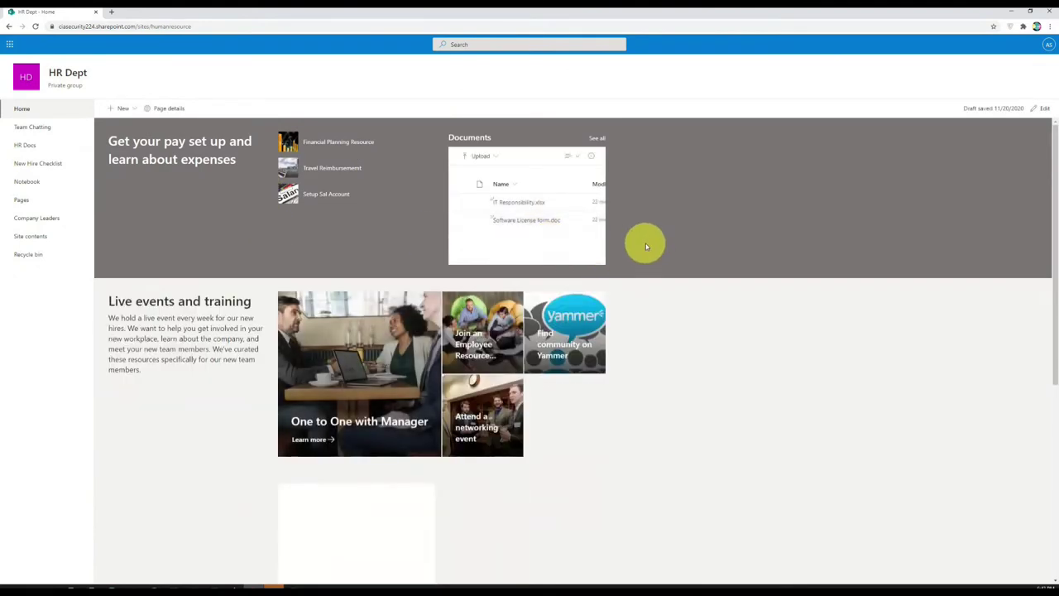
scroll(690, 347, down, 1)
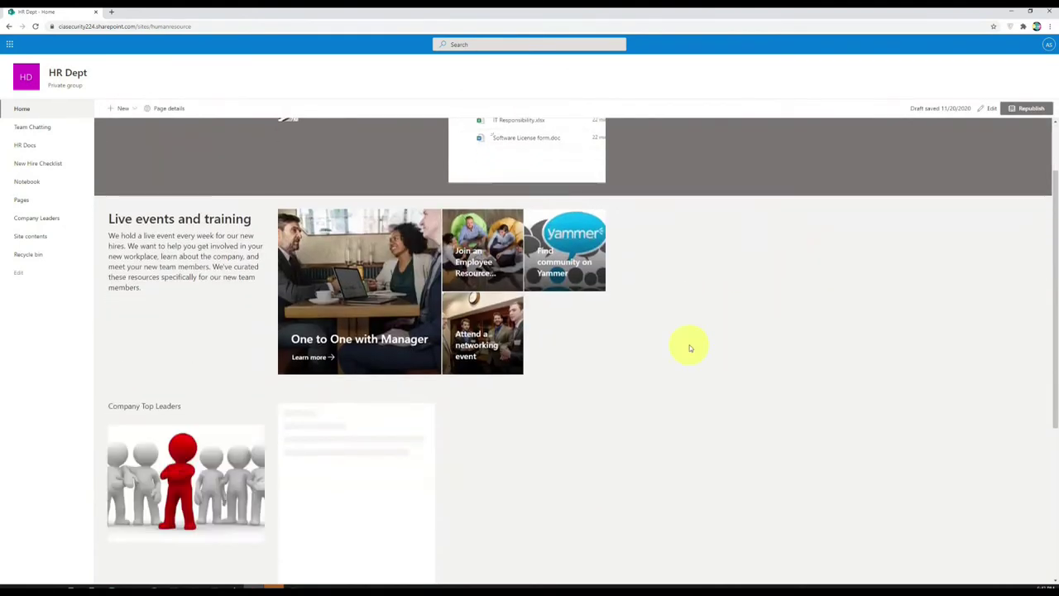
scroll(690, 347, up, 1)
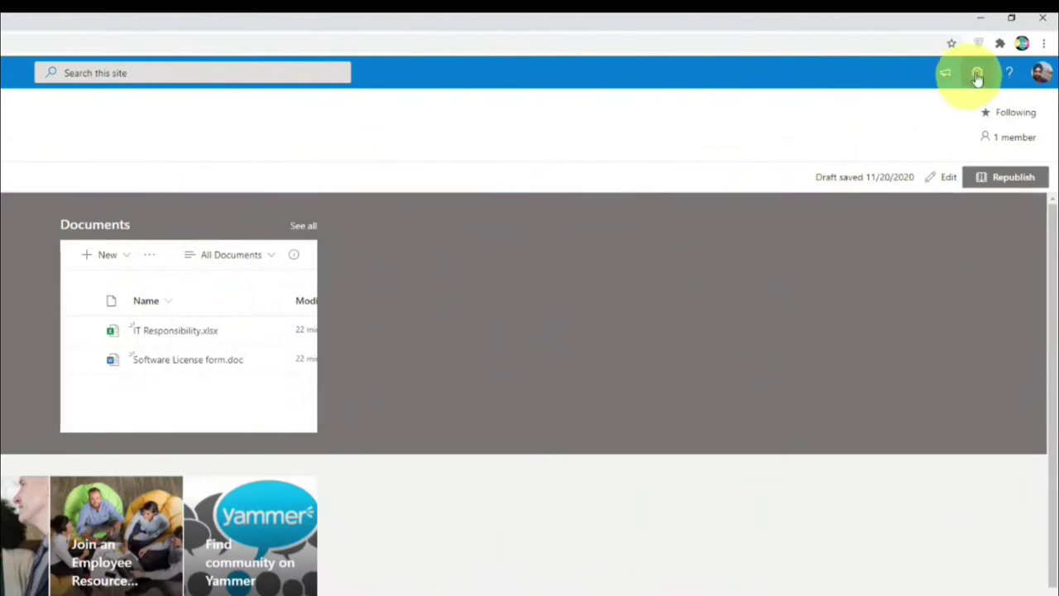
Change the HR Dept site's theme to Blue after trying Orange and Purple, and check it on the home page.
click(1011, 44)
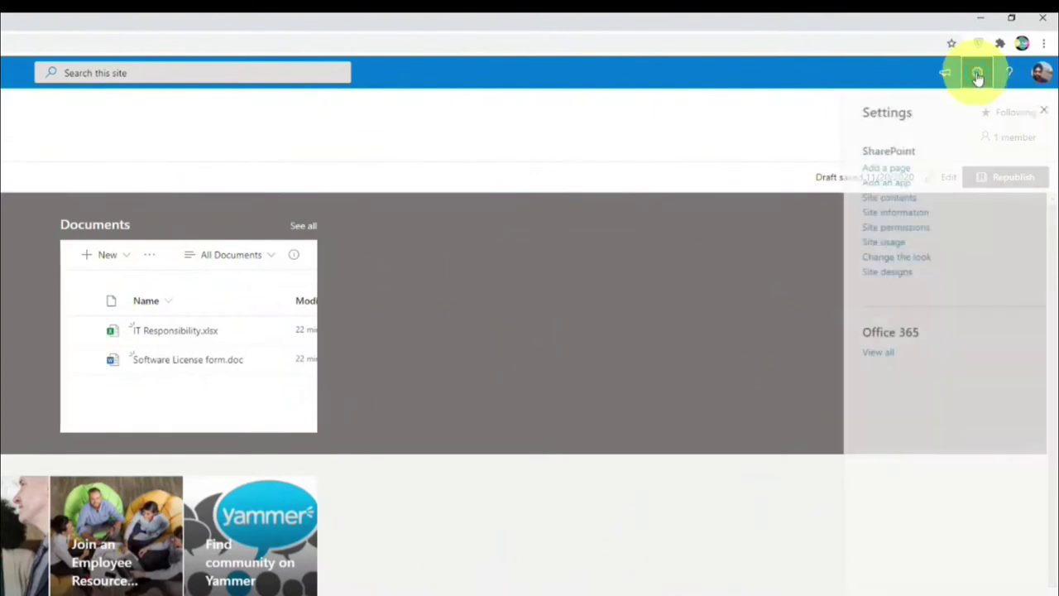
click(887, 258)
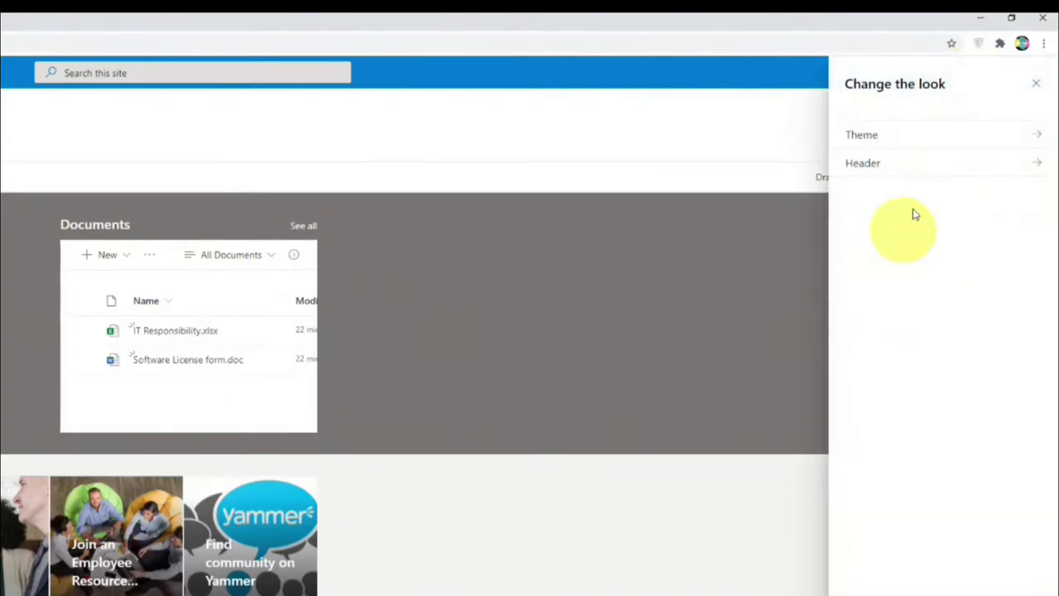
click(925, 134)
click(894, 234)
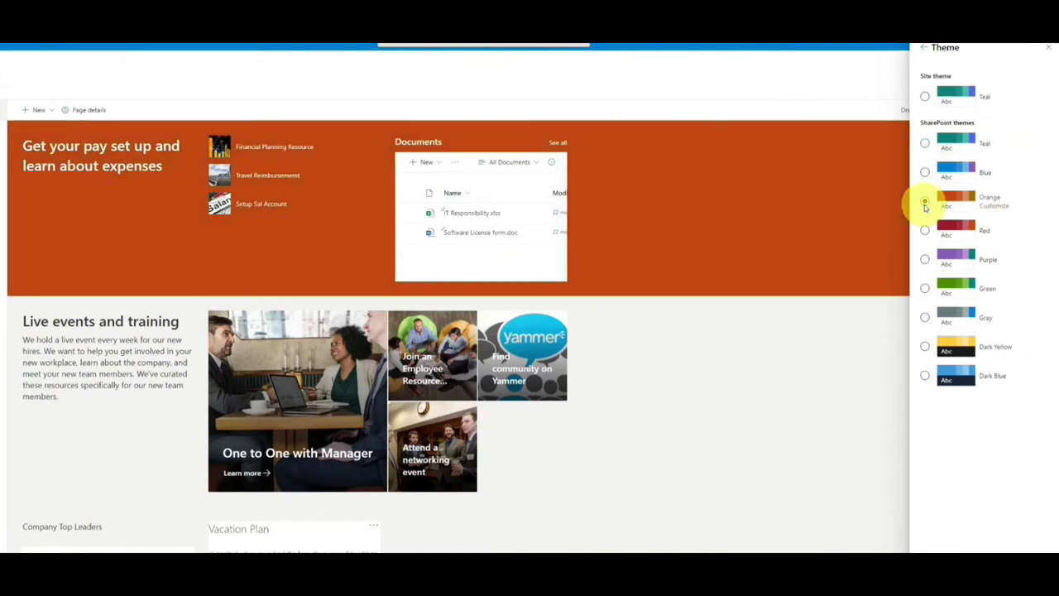
click(926, 262)
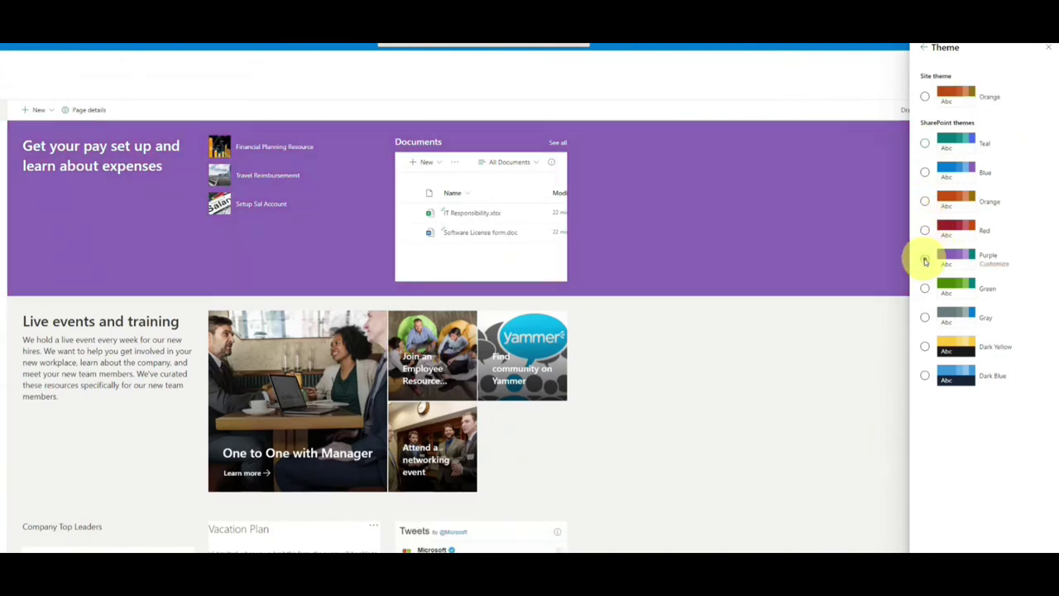
click(926, 174)
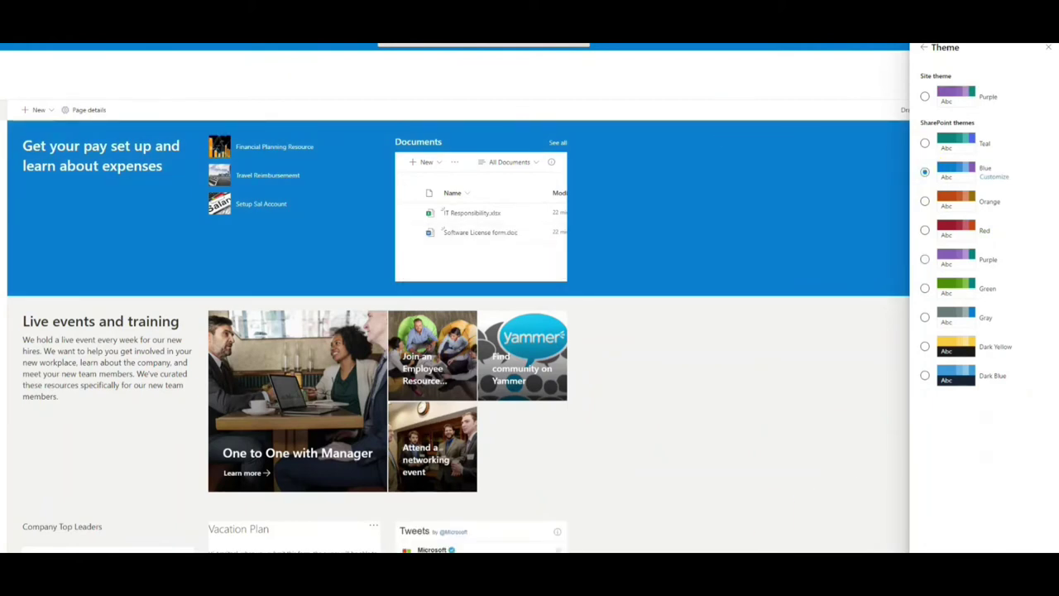
click(716, 235)
scroll(712, 234, down, 3)
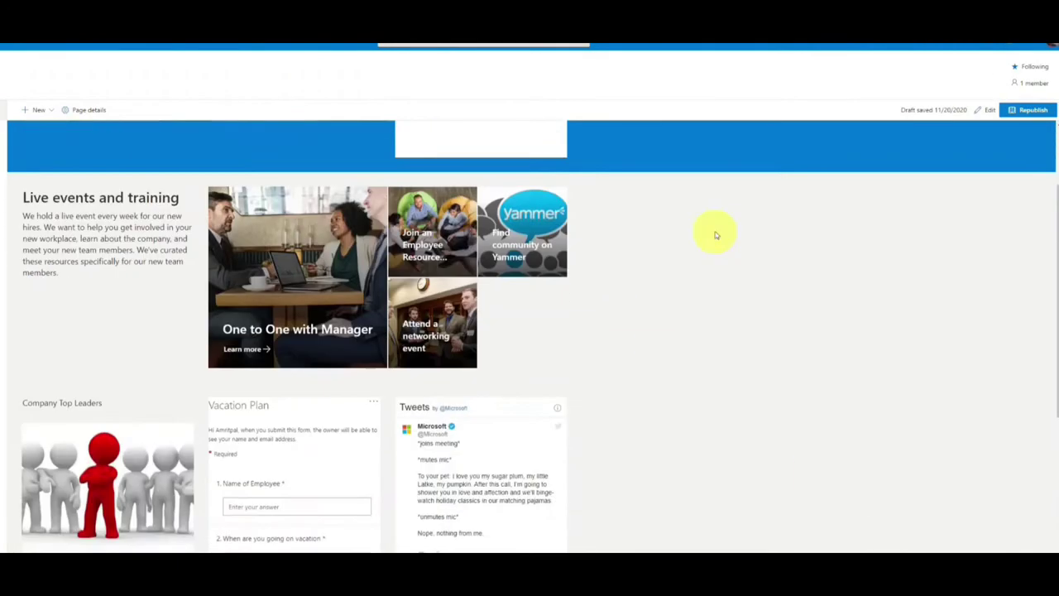
scroll(704, 333, up, 3)
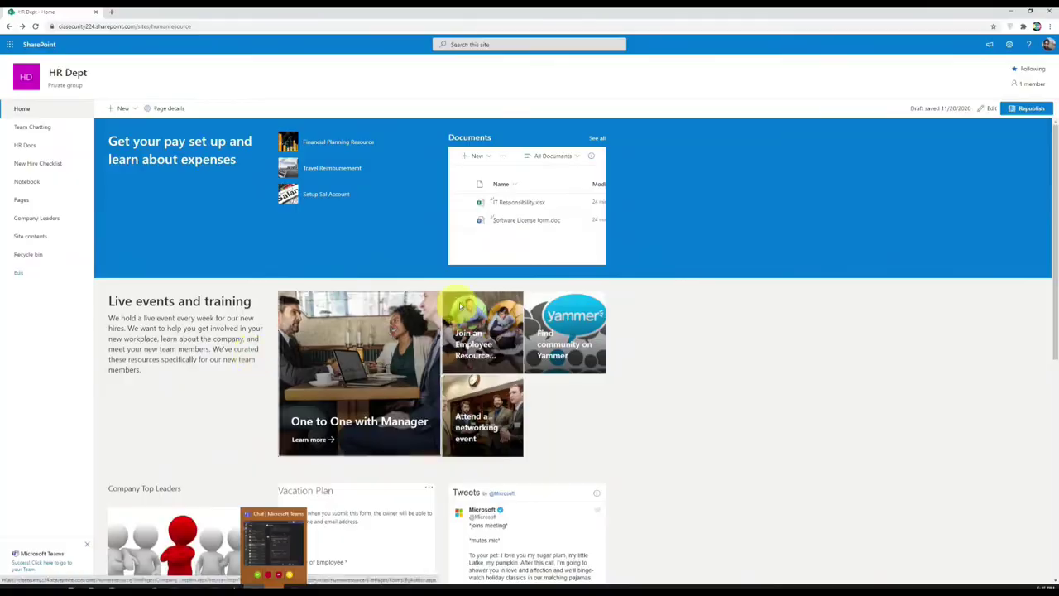
Switch to Microsoft Teams and add a SharePoint tab with the site's Home page to the HR Dept General channel, posting about it.
click(281, 583)
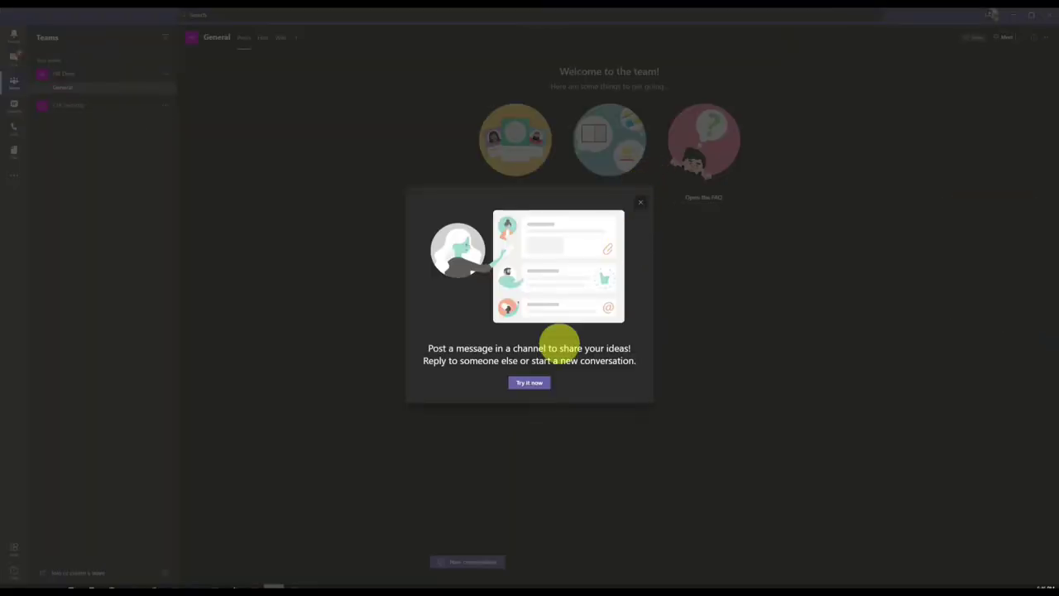
click(643, 204)
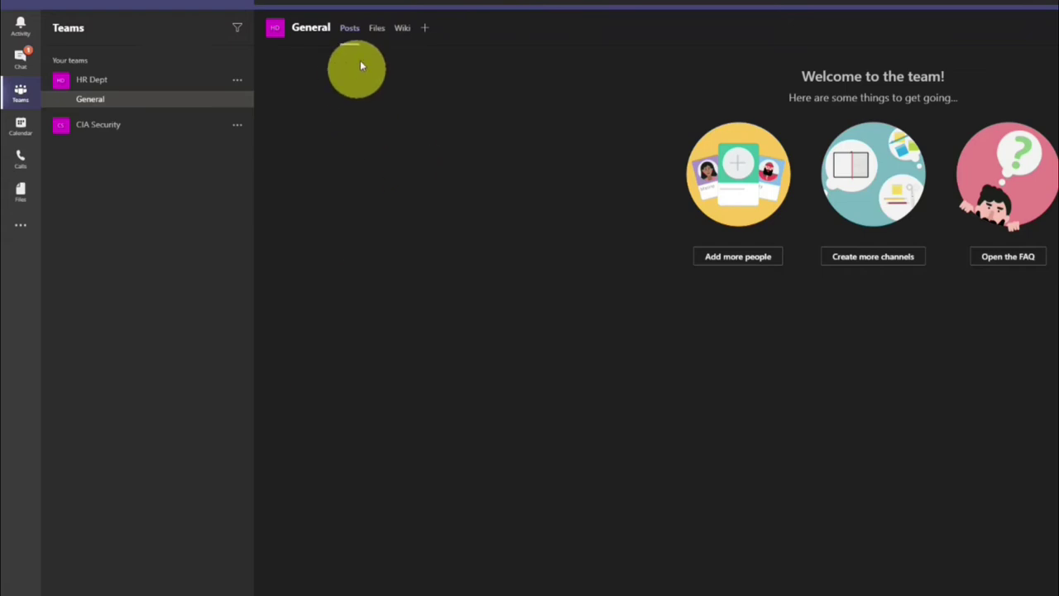
click(425, 30)
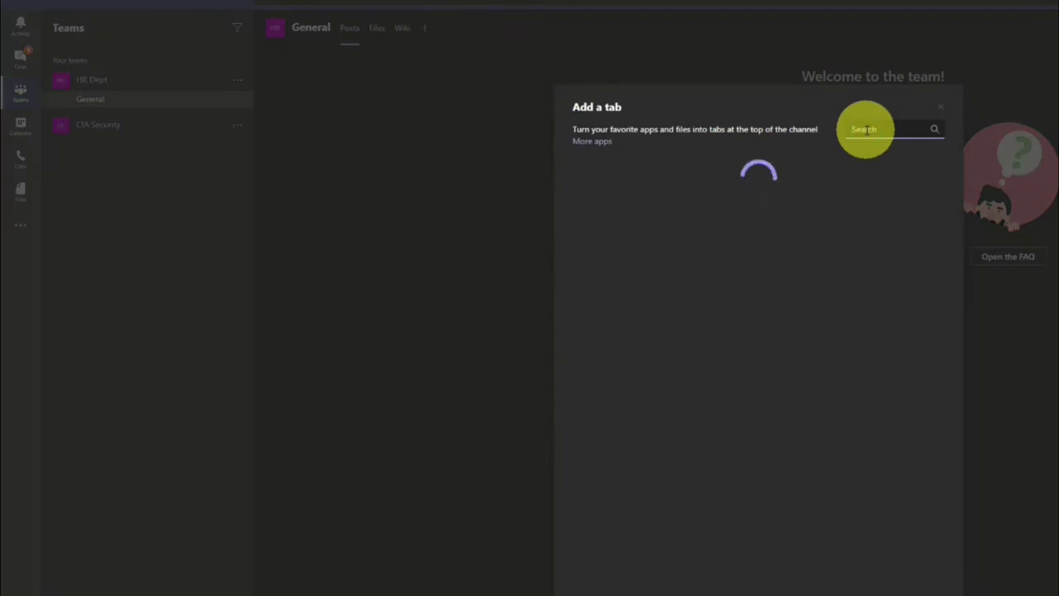
key(BackSpace)
key(BackSpace)
key(BackSpace)
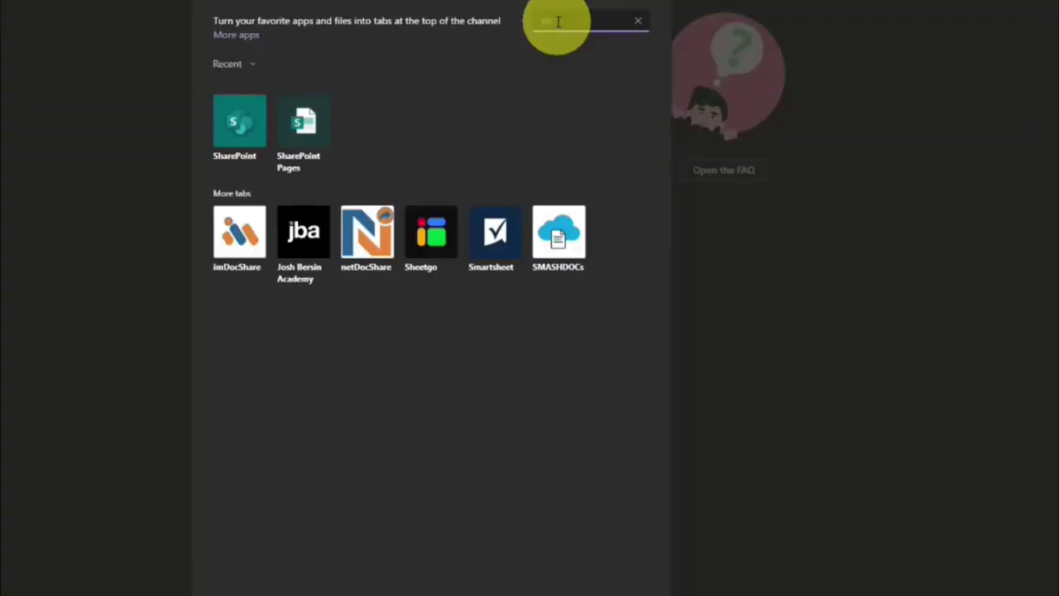
text(share)
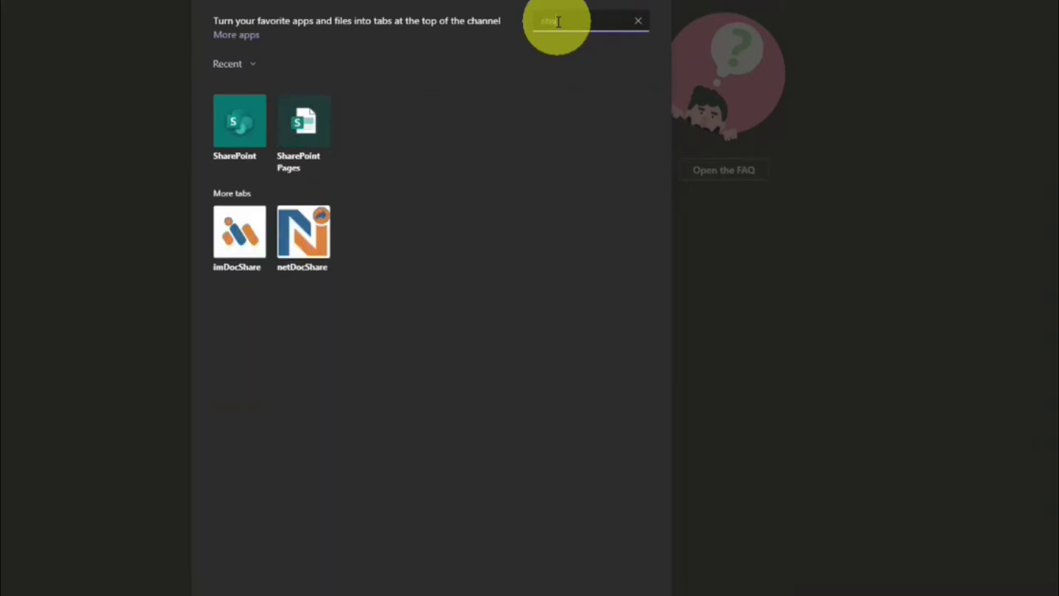
click(251, 139)
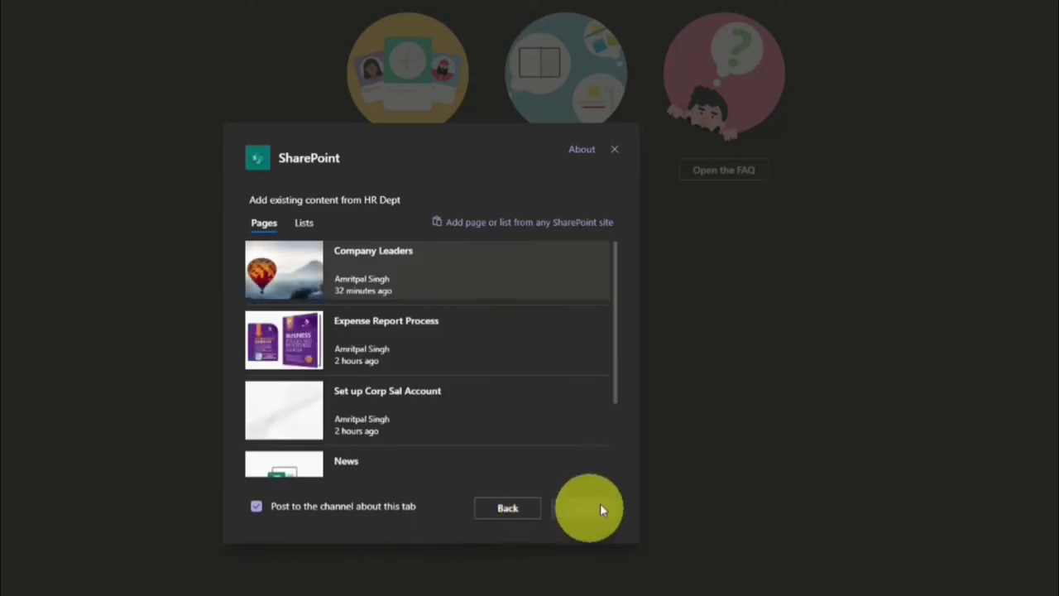
scroll(487, 340, down, 2)
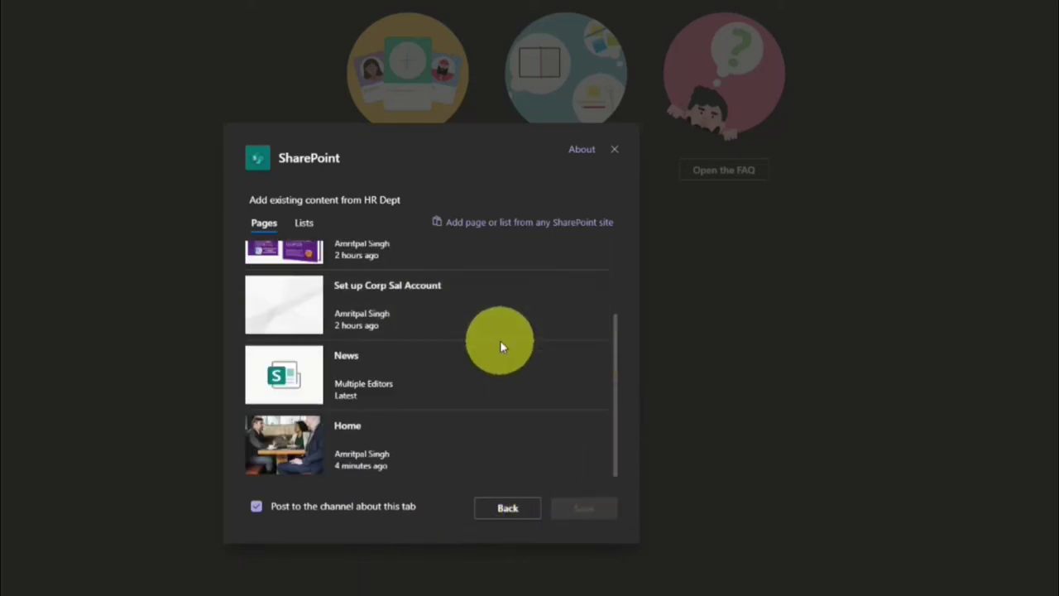
click(477, 457)
click(584, 508)
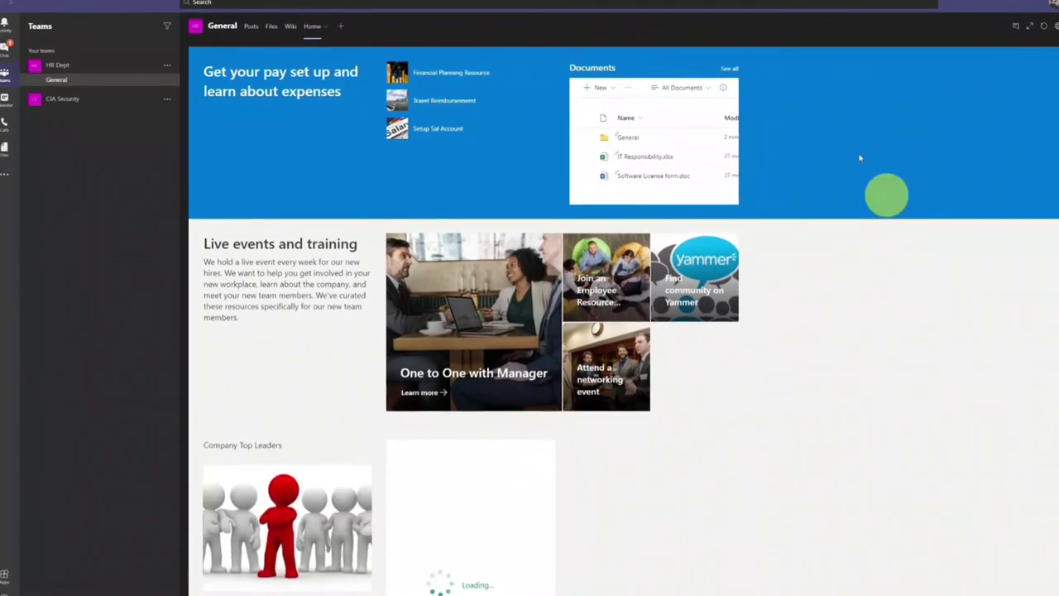
Review the site's Home page inside the Teams tab and open the Company Leaders page from it.
scroll(579, 288, down, 2)
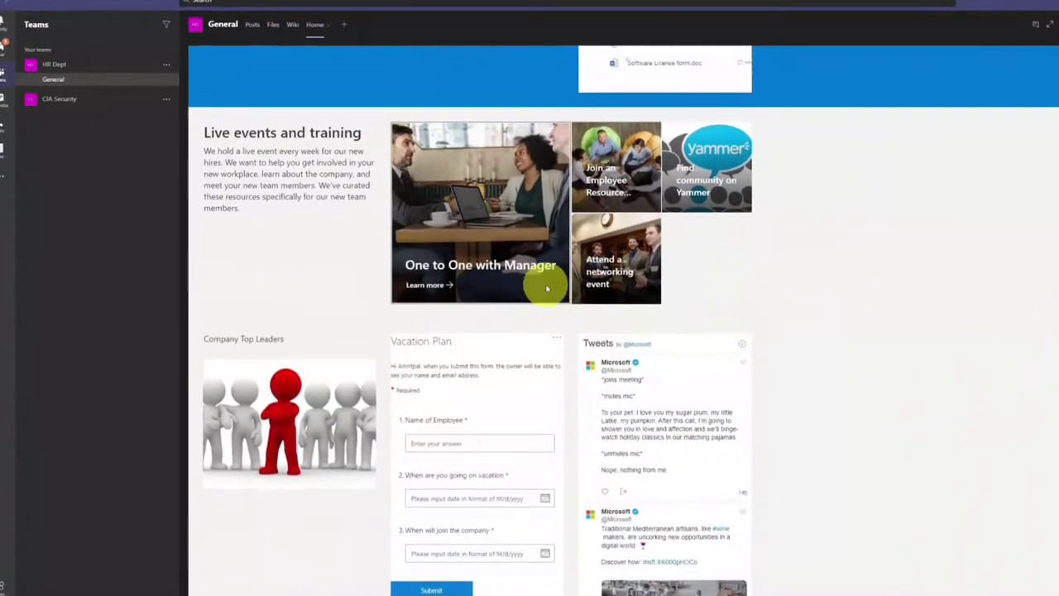
scroll(579, 248, up, 2)
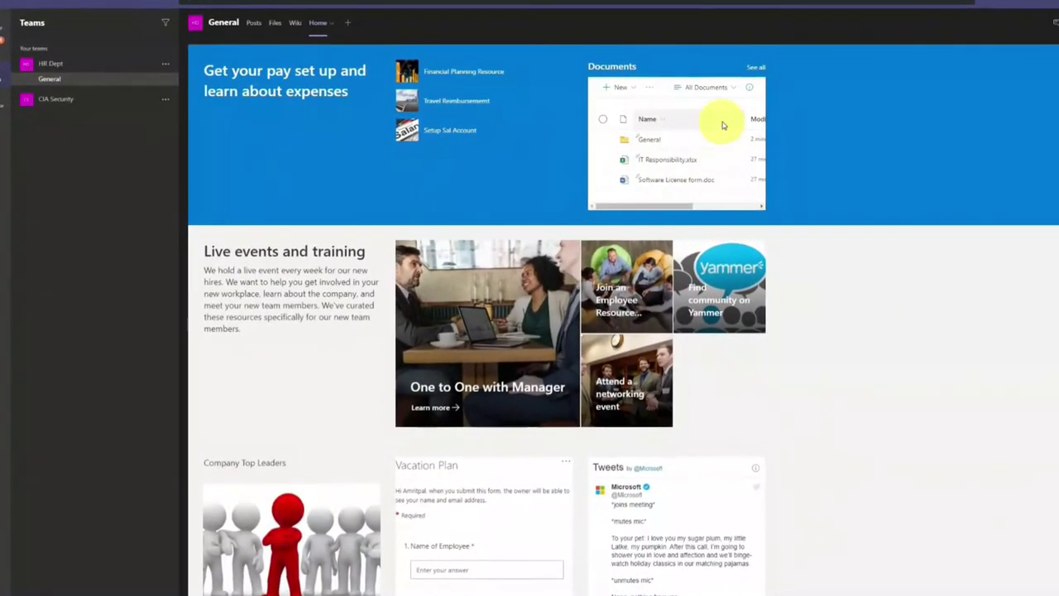
scroll(723, 125, down, 3)
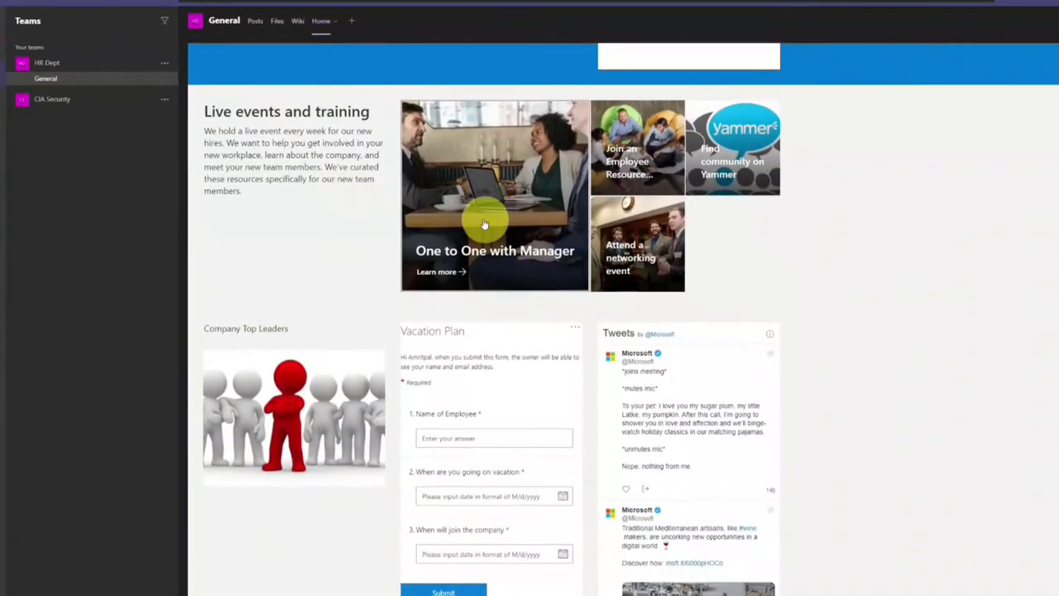
click(282, 408)
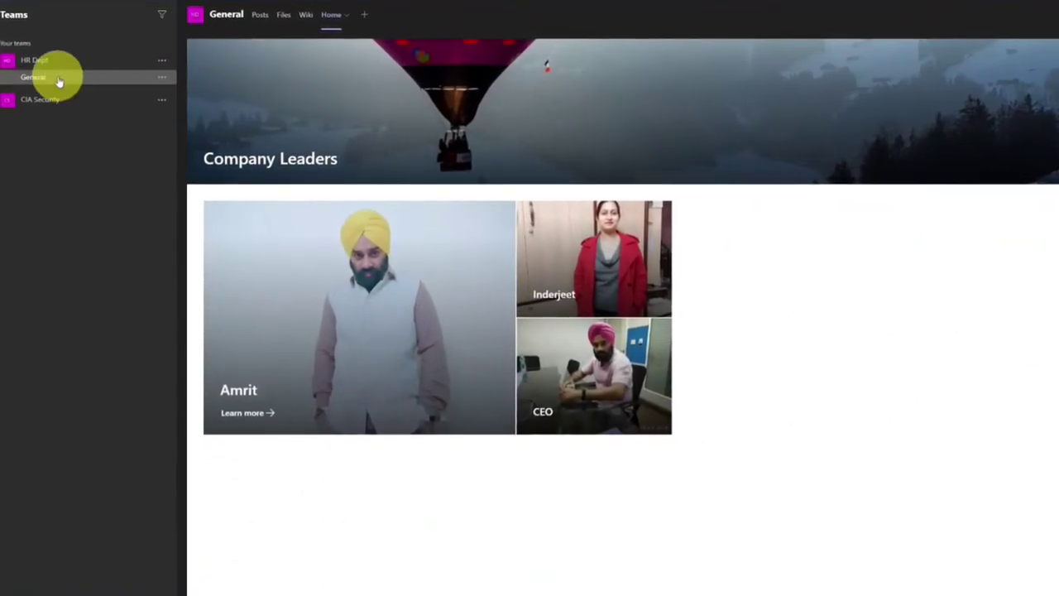
Return to the General channel and rename its Home tab as SharePoint Hub.
click(60, 81)
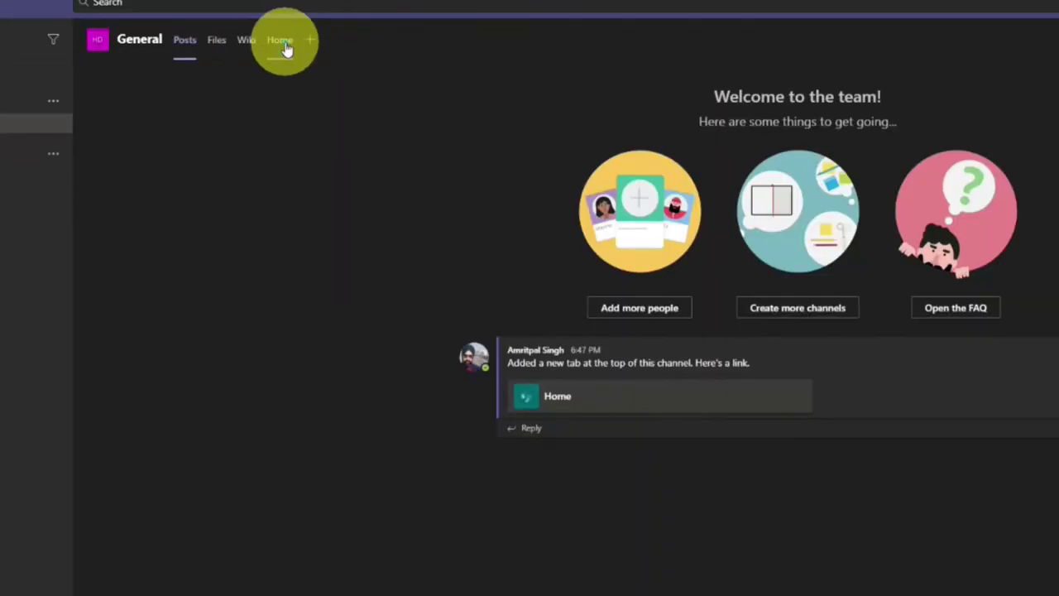
click(283, 46)
click(299, 48)
click(287, 107)
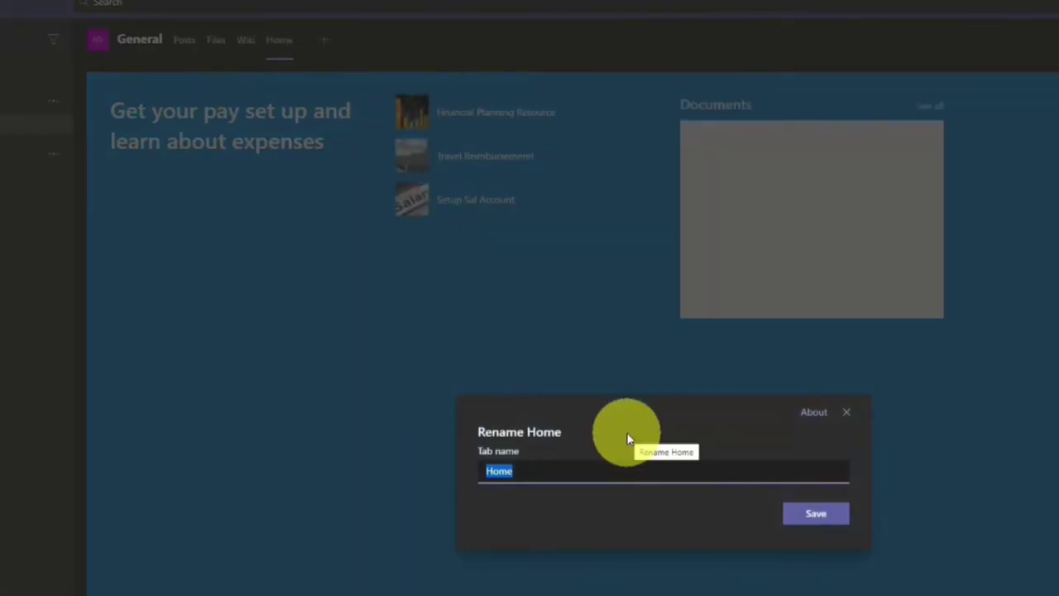
text(SharePoint)
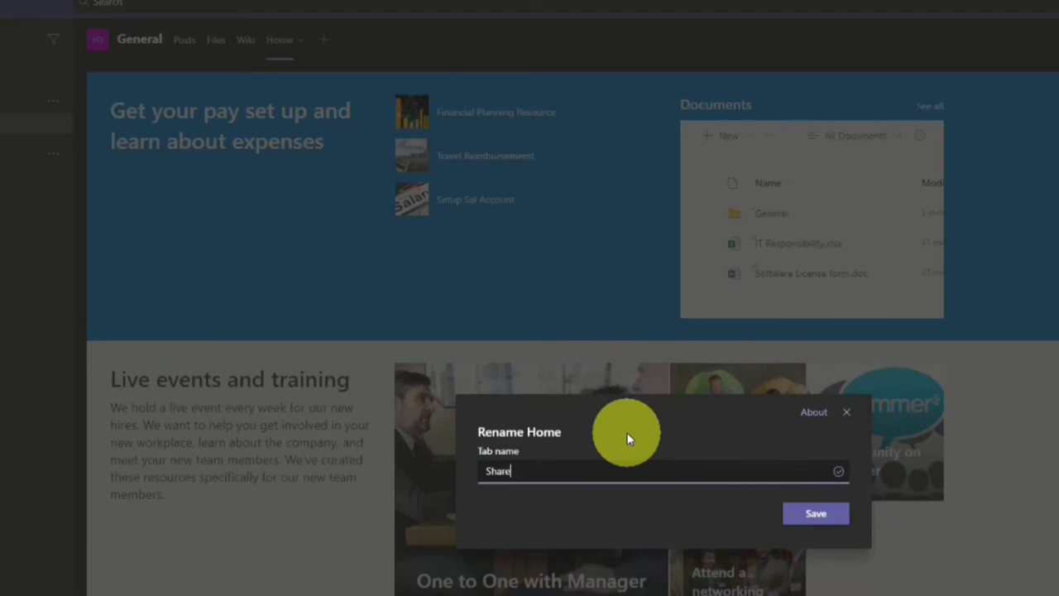
key(BackSpace)
key(BackSpace)
key(BackSpace)
text(int Hub)
click(814, 513)
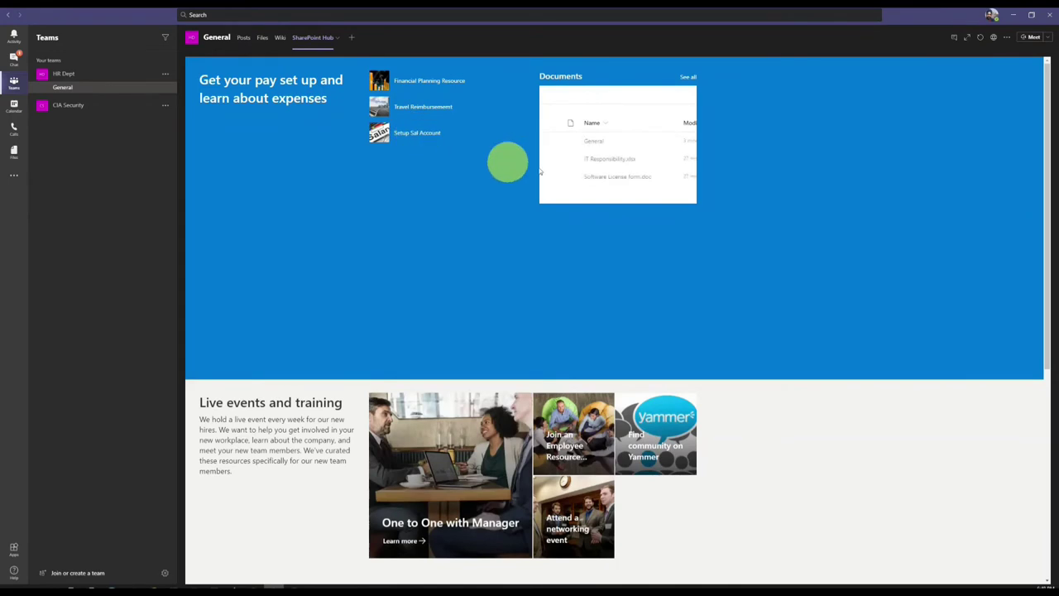
Look through the page in the SharePoint Hub tab and the extra commands of its Documents library.
scroll(718, 391, down, 3)
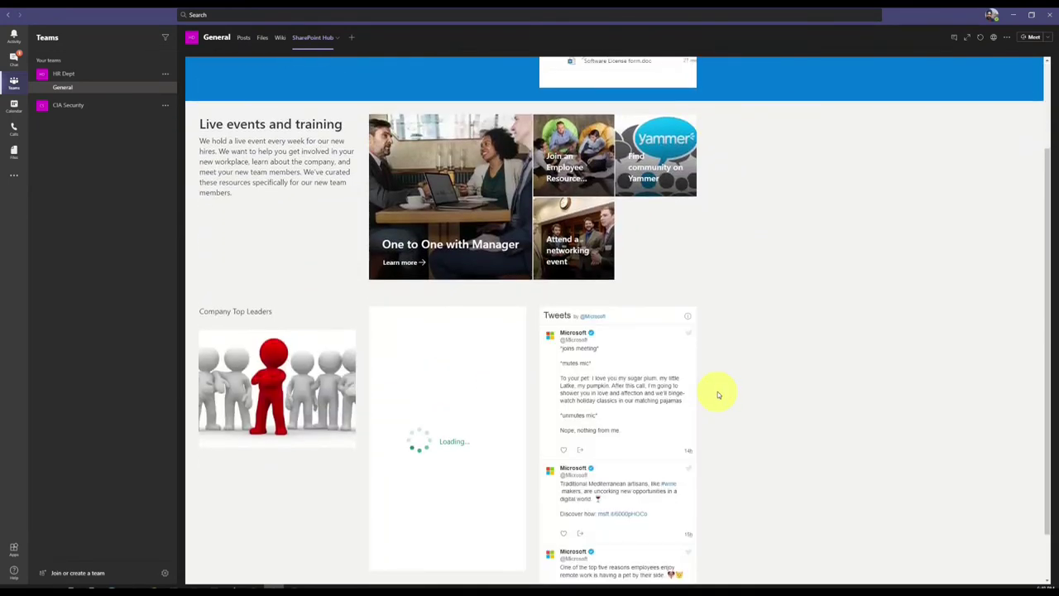
scroll(710, 415, down, 2)
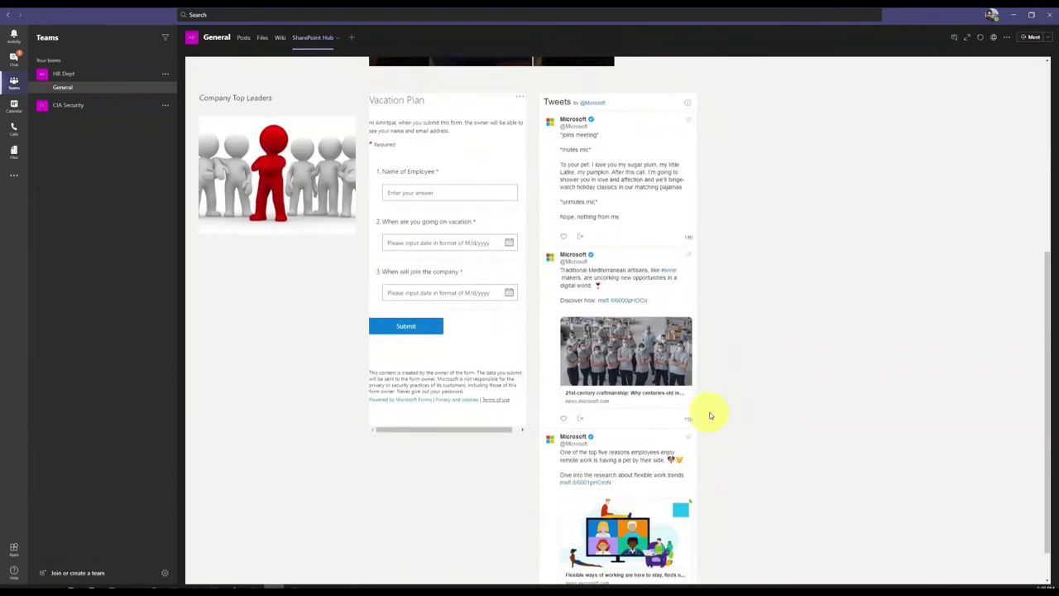
scroll(712, 414, up, 5)
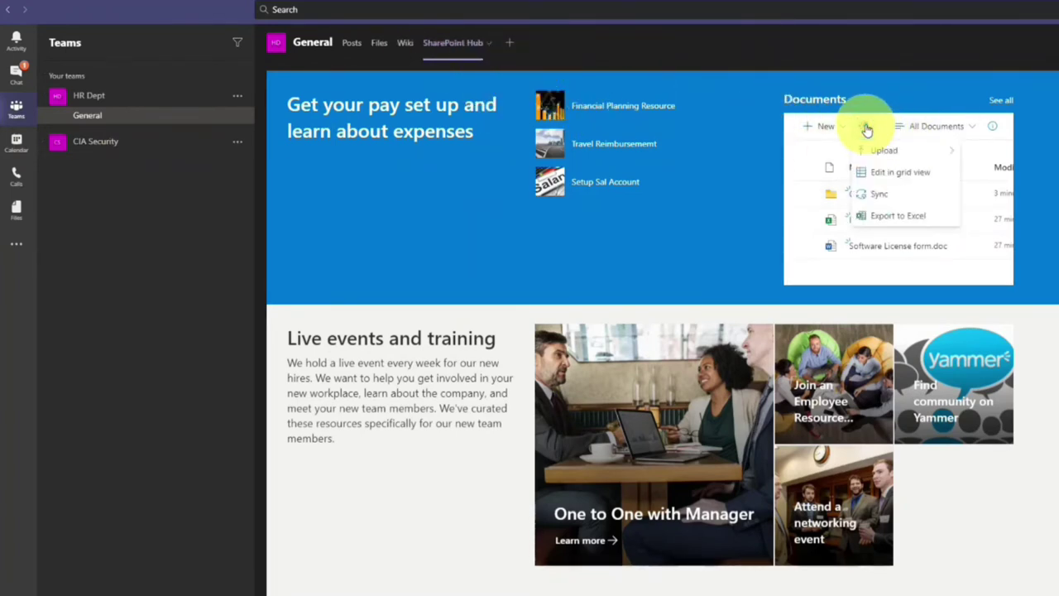
click(974, 148)
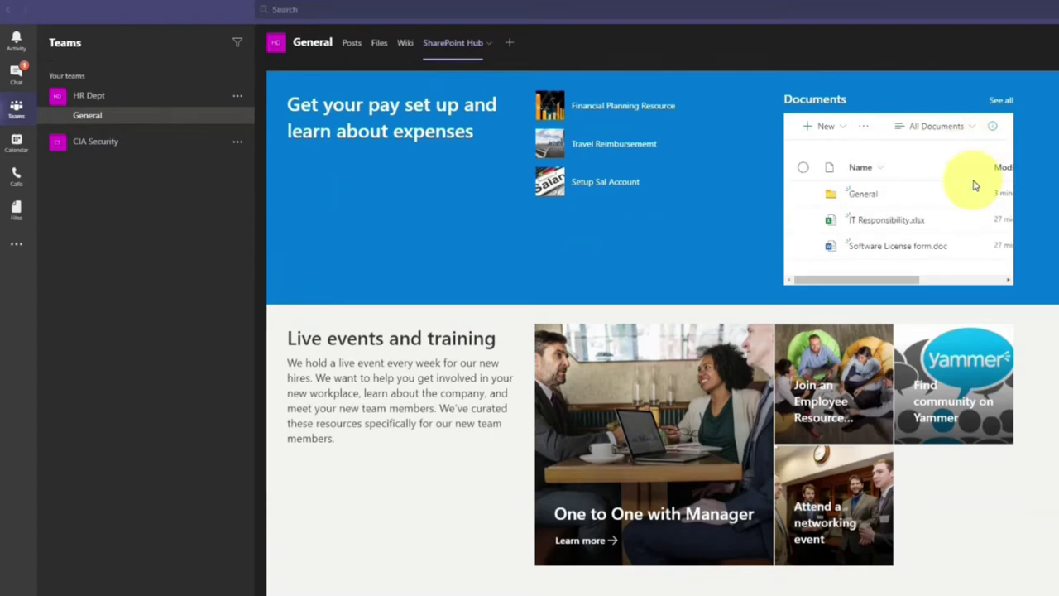
Upload Lucy Phishing comparision.pdf to the files of the HR Dept General channel.
double_click(149, 208)
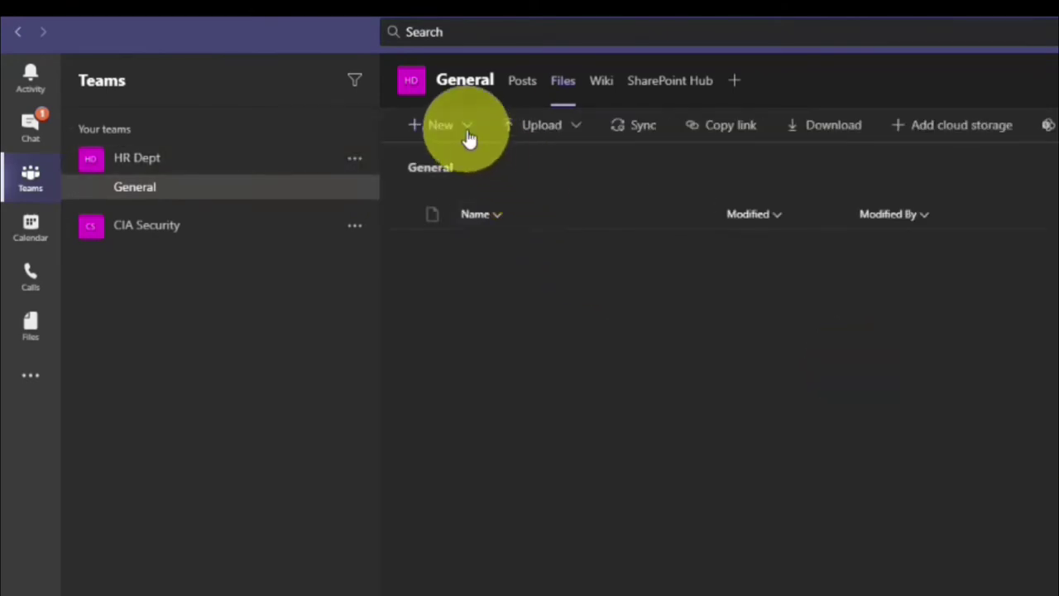
click(467, 130)
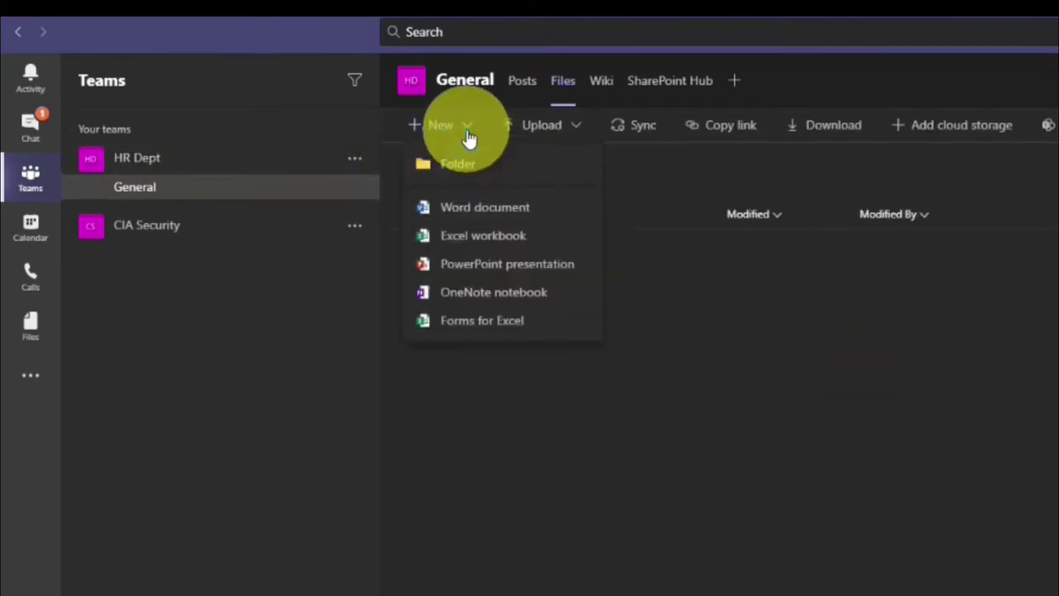
click(582, 128)
click(549, 164)
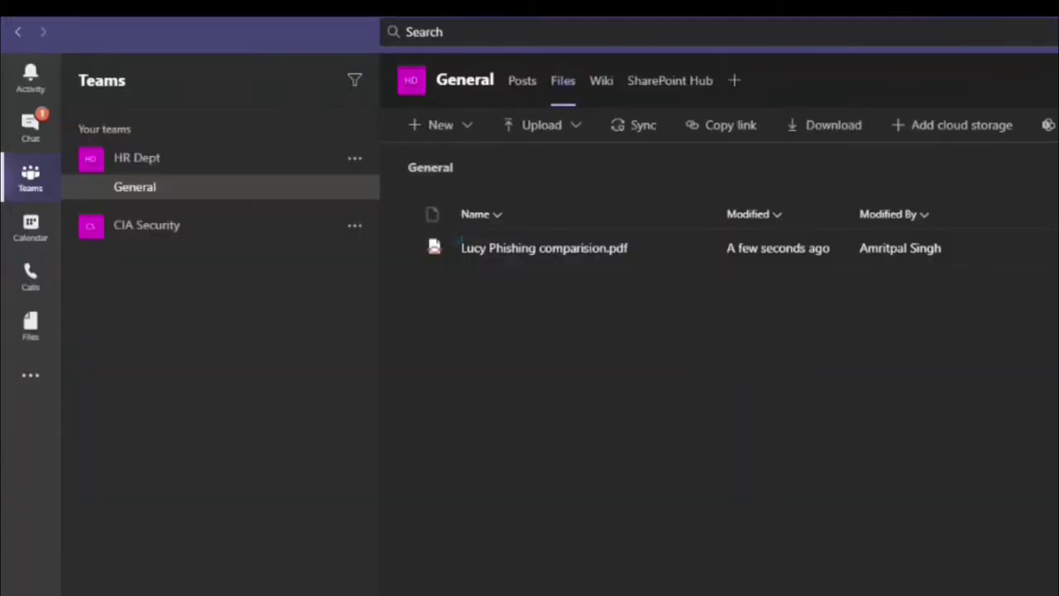
Check the General folder of the site's document library in the SharePoint Hub tab for the uploaded Lucy Phishing comparision.pdf.
click(521, 97)
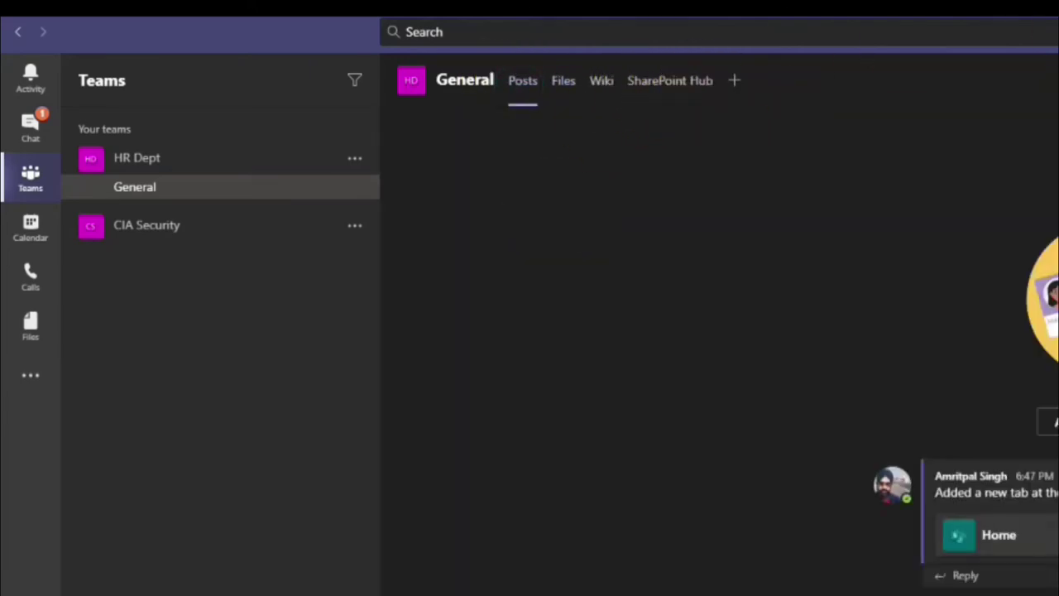
click(678, 88)
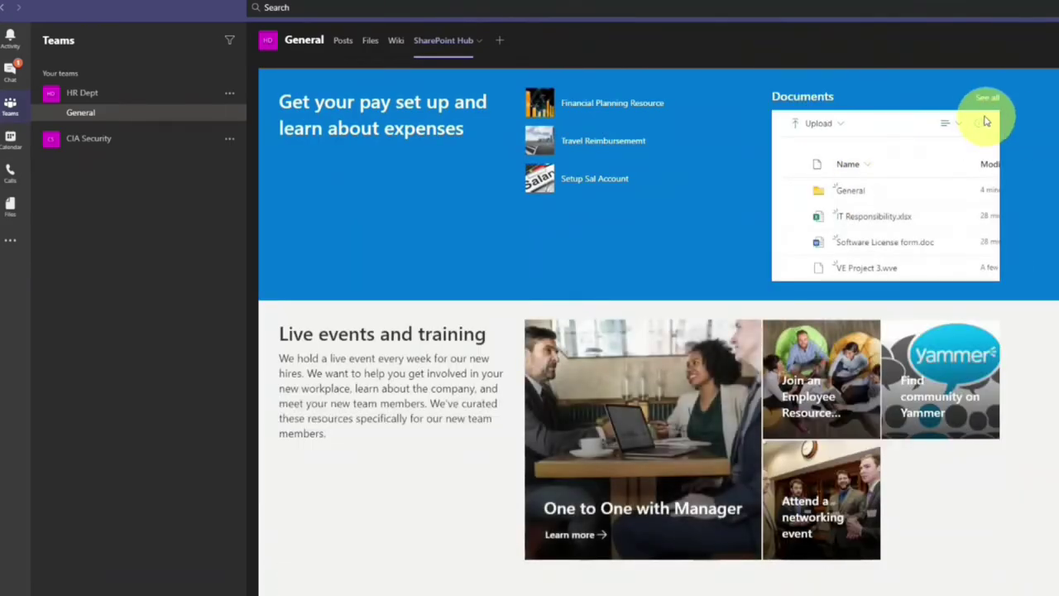
click(989, 99)
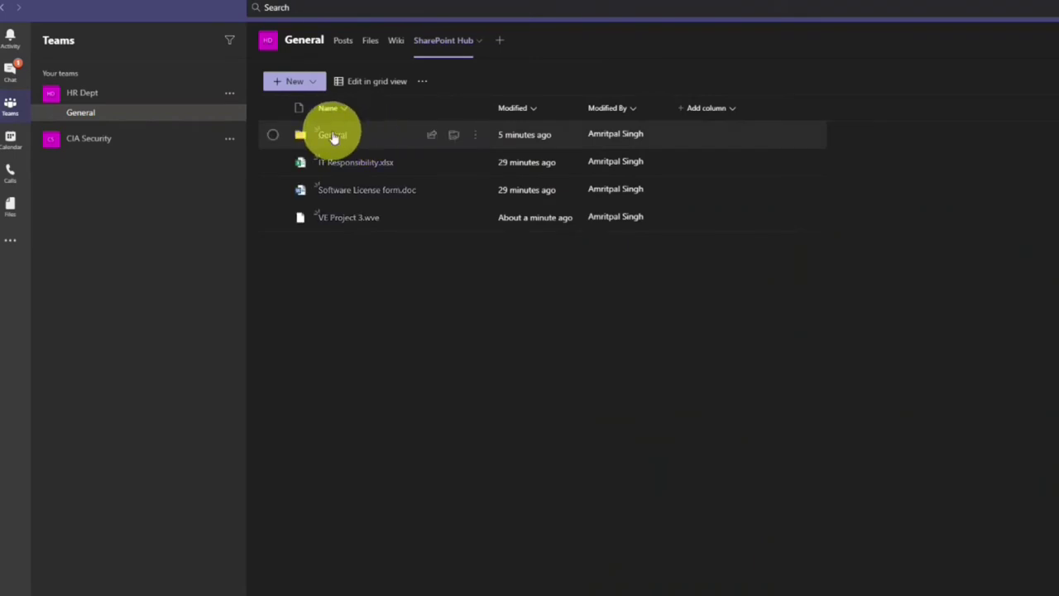
click(334, 135)
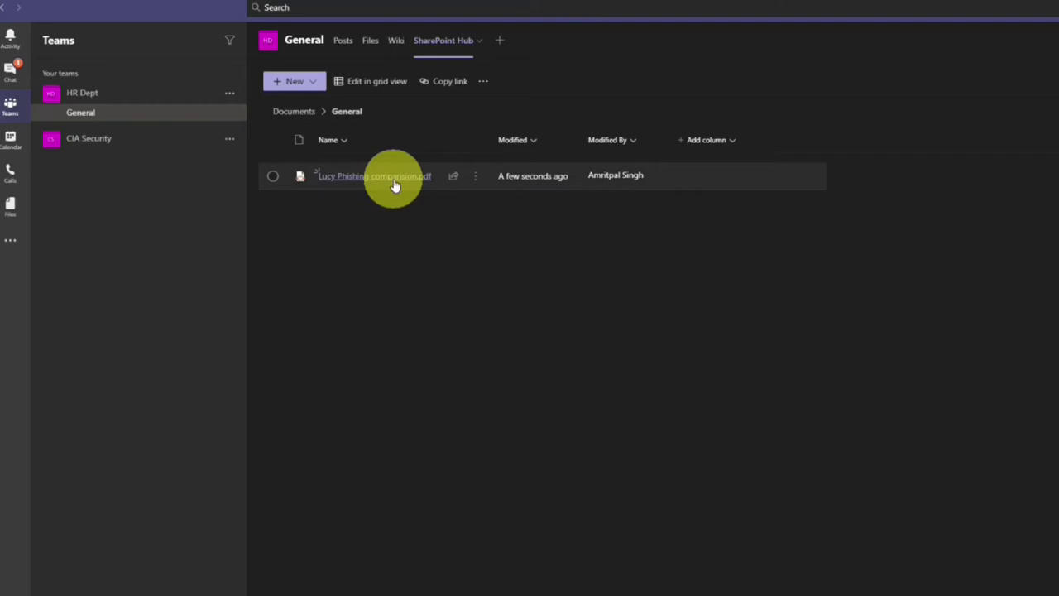
mouse_move(395, 185)
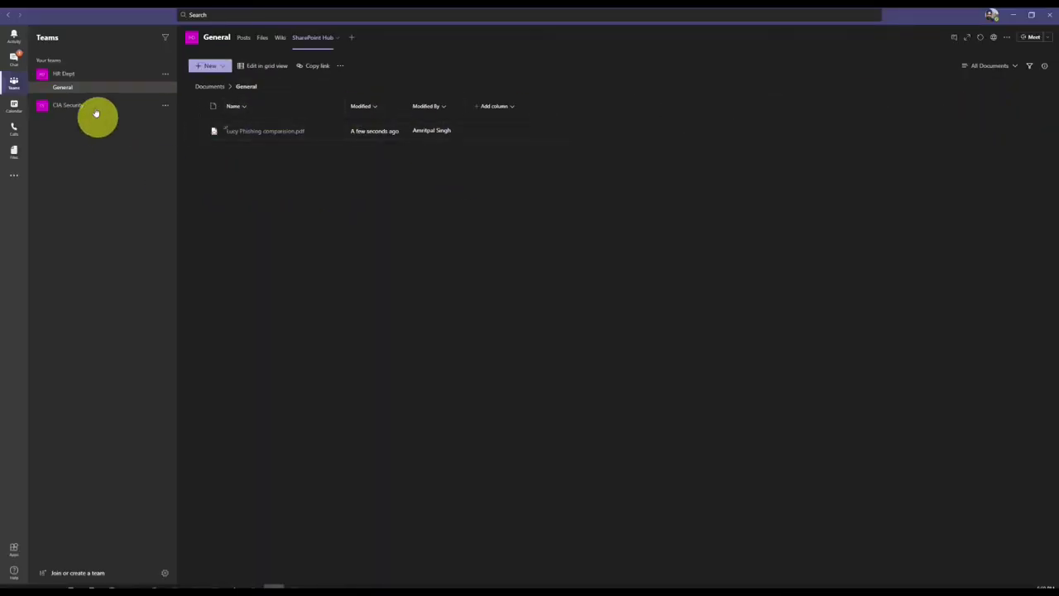
Switch to the HR Dept site in the browser and republish its Home page.
click(83, 78)
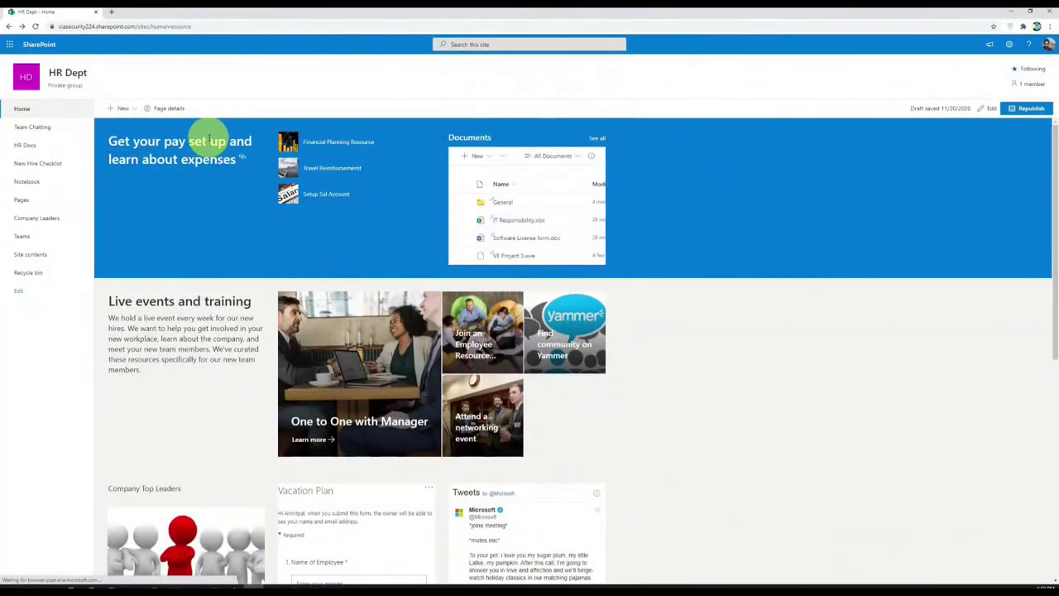
click(1027, 113)
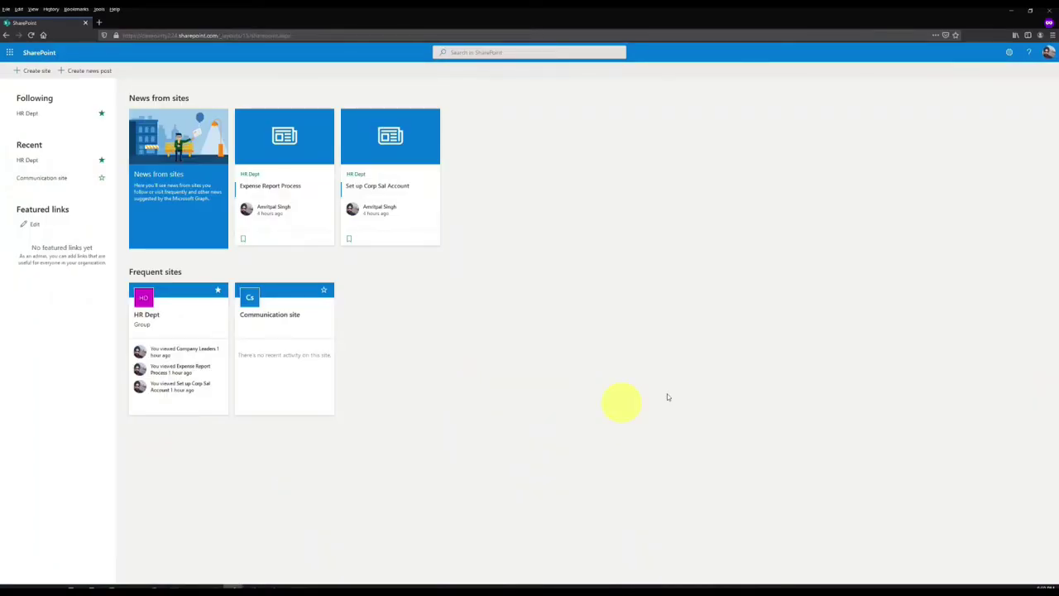
Start a new communication site from the SharePoint start page, preview the Showcase and Blank designs, and choose the Topic design.
click(37, 71)
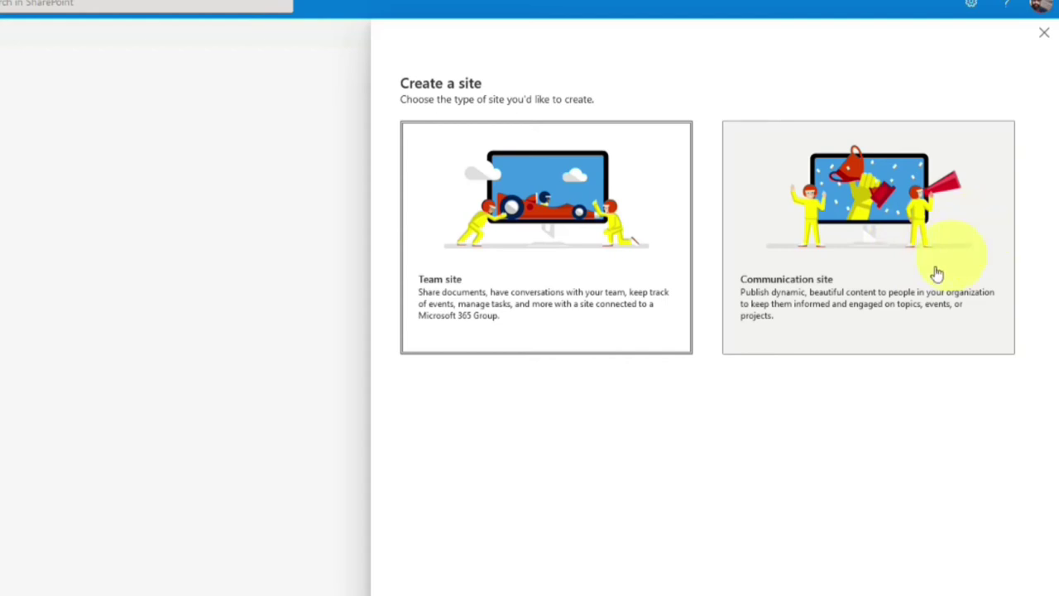
click(923, 241)
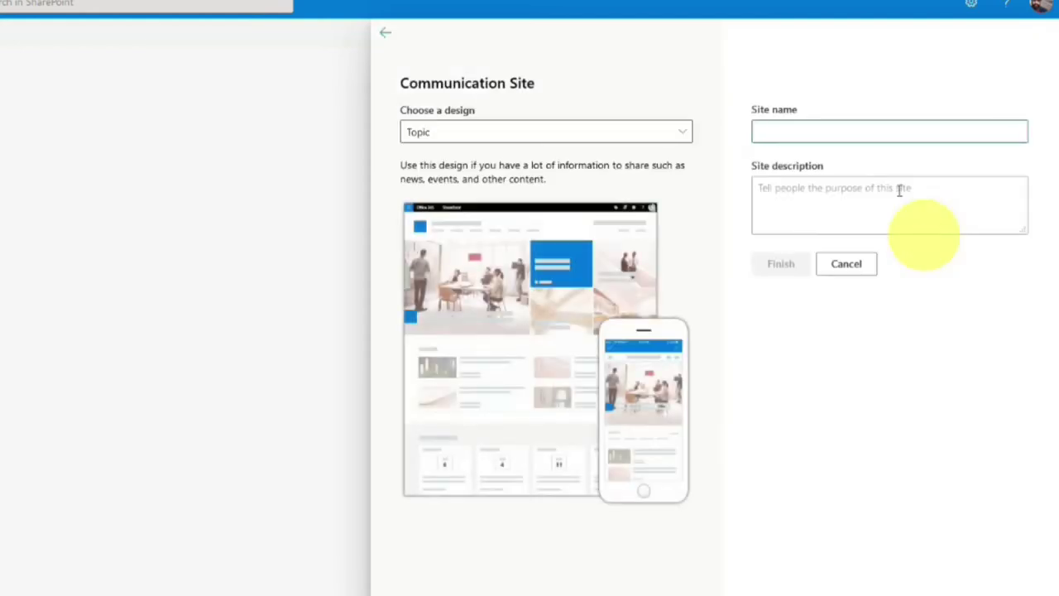
click(627, 133)
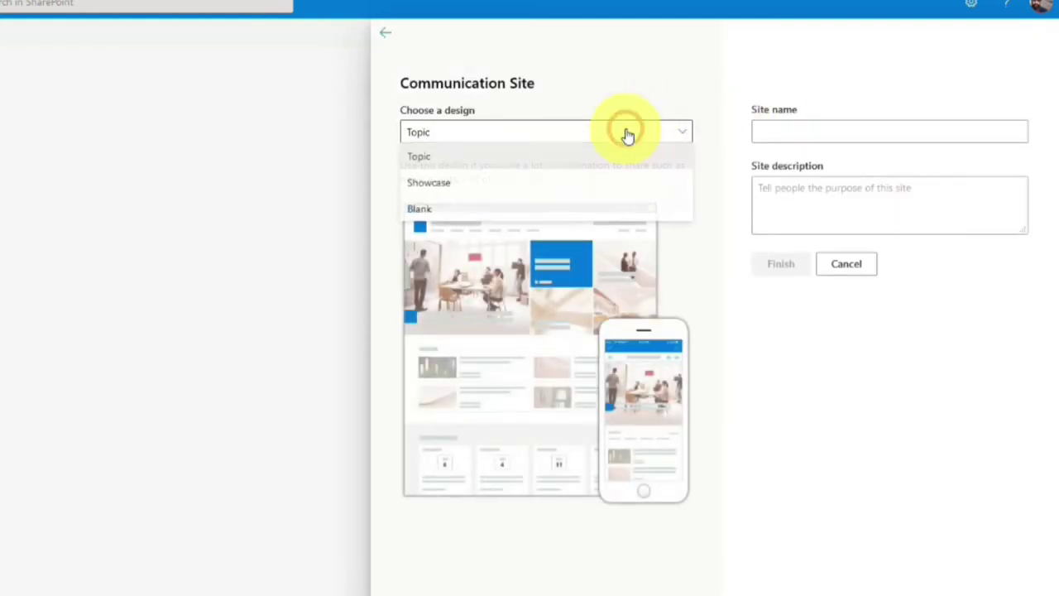
click(815, 132)
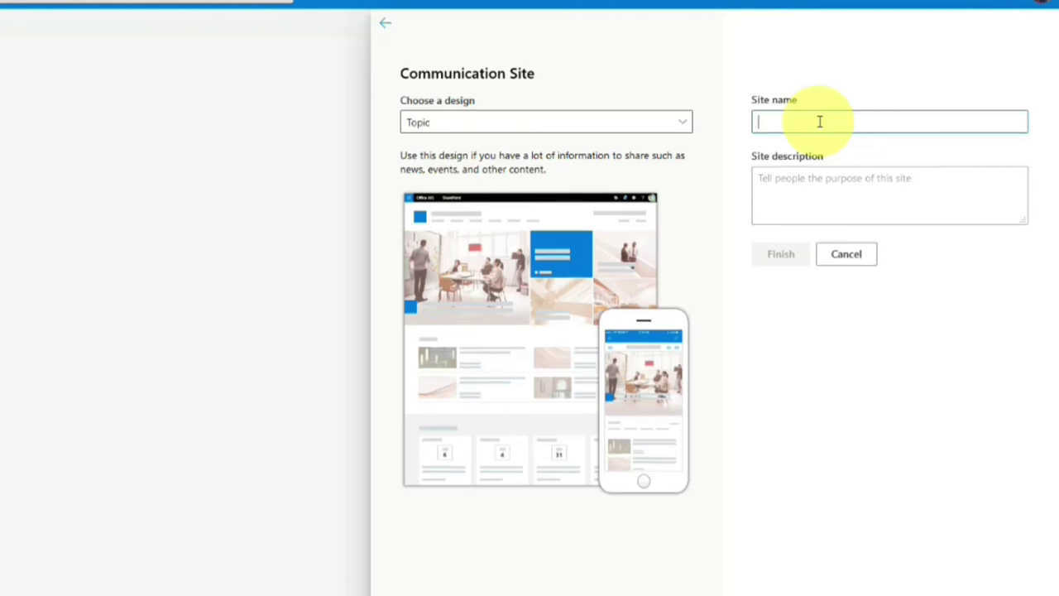
click(660, 124)
click(578, 179)
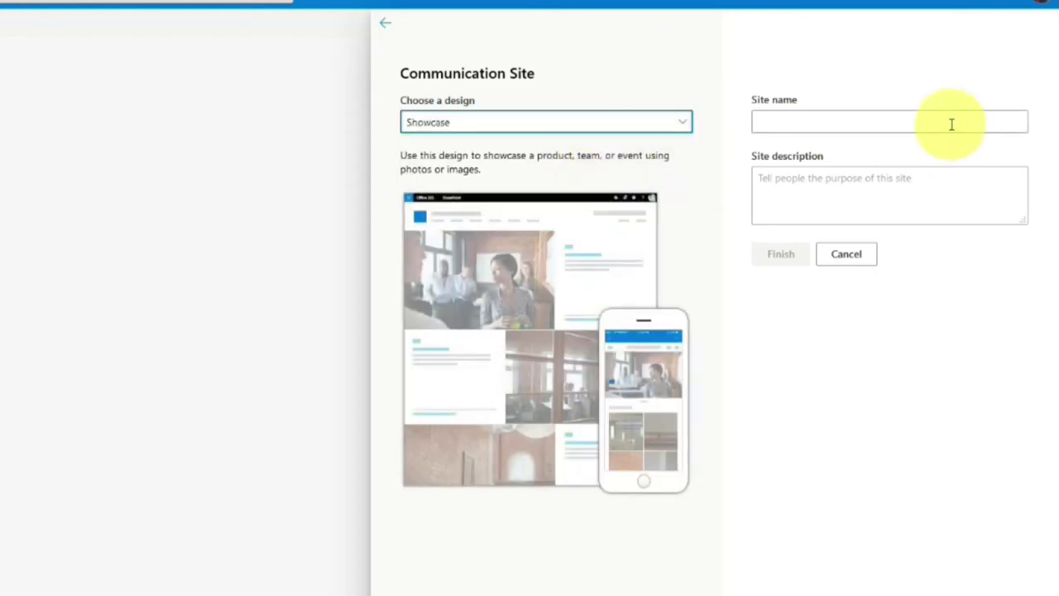
click(622, 130)
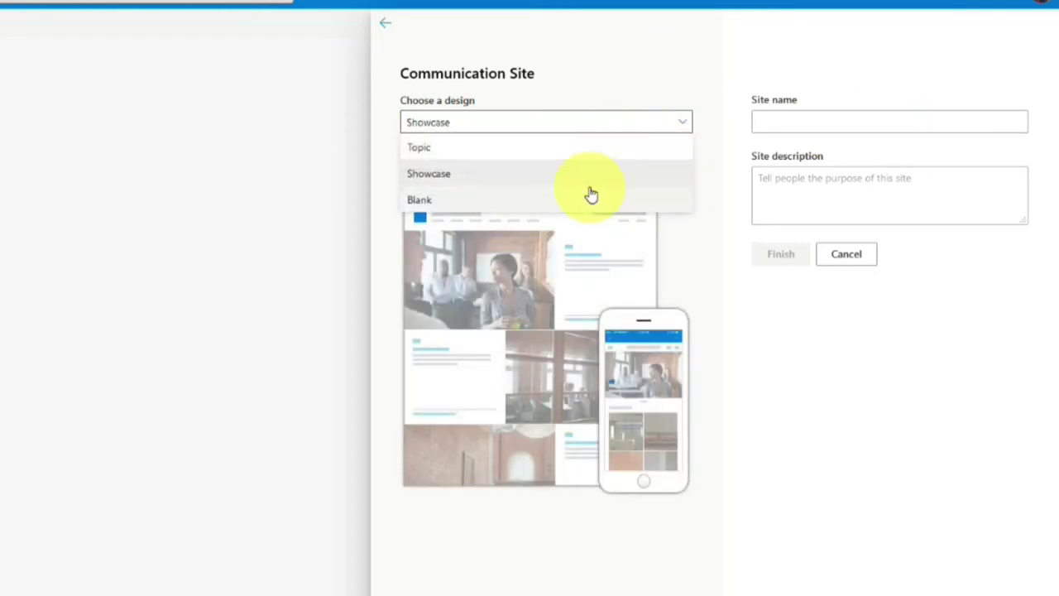
click(591, 199)
click(621, 125)
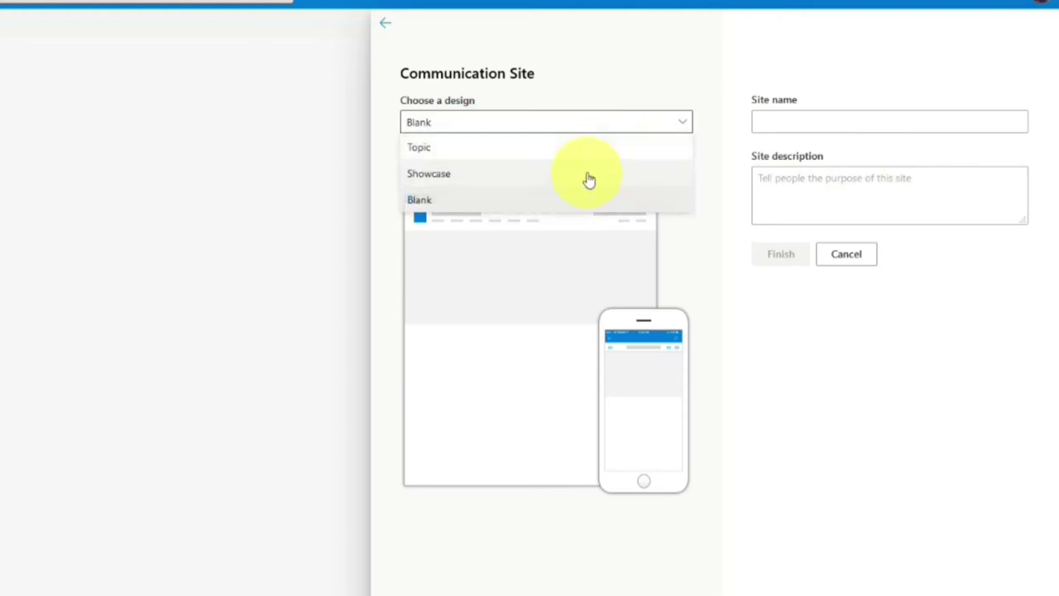
click(589, 149)
Name the site Company Update, describe it as "For all internal empls", keep English as the language, and create it.
click(805, 128)
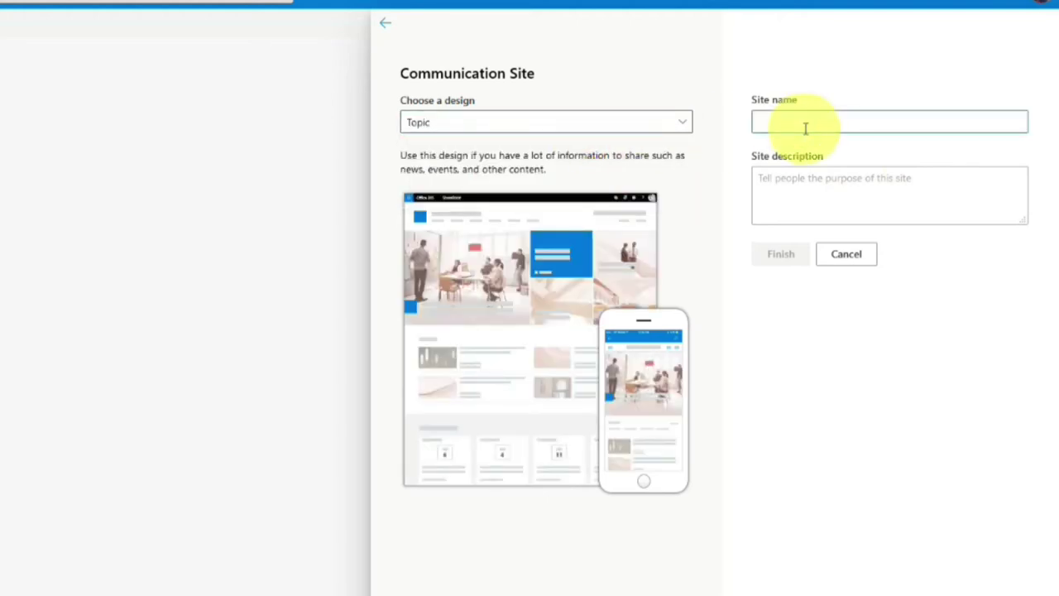
text(Ne)
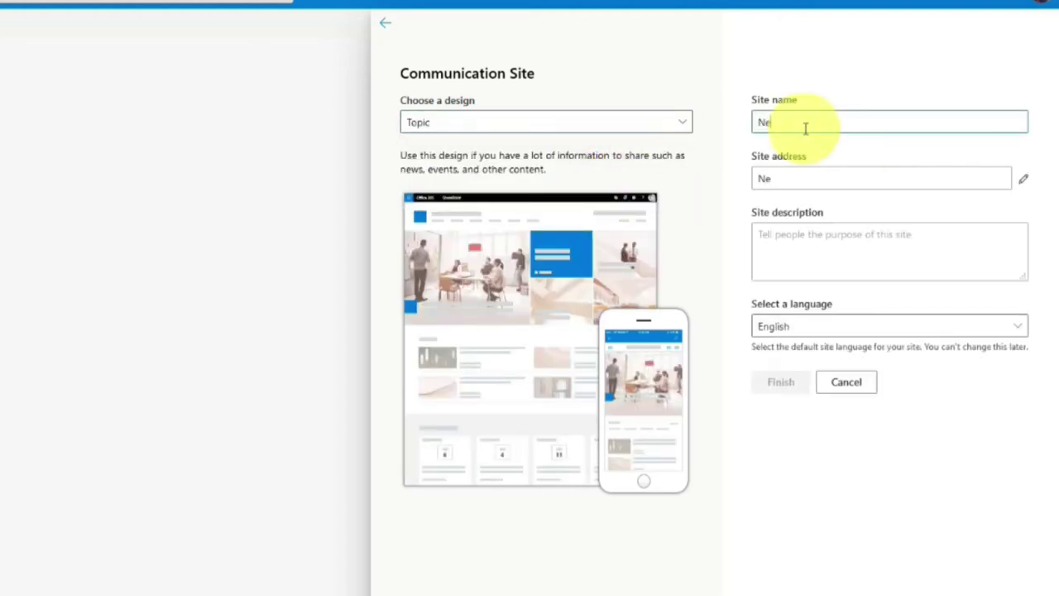
key(BackSpace)
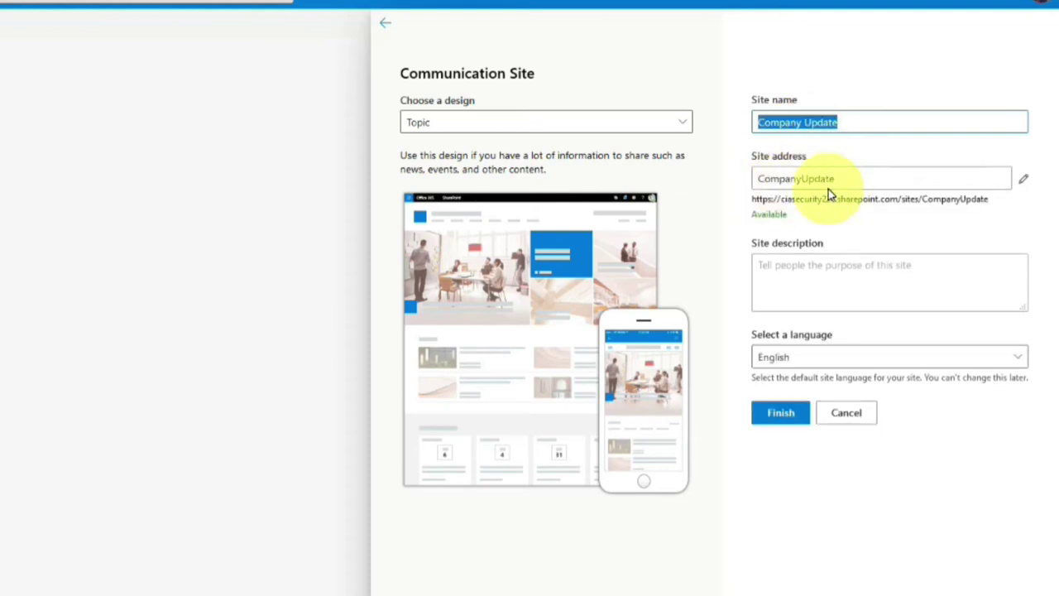
click(859, 283)
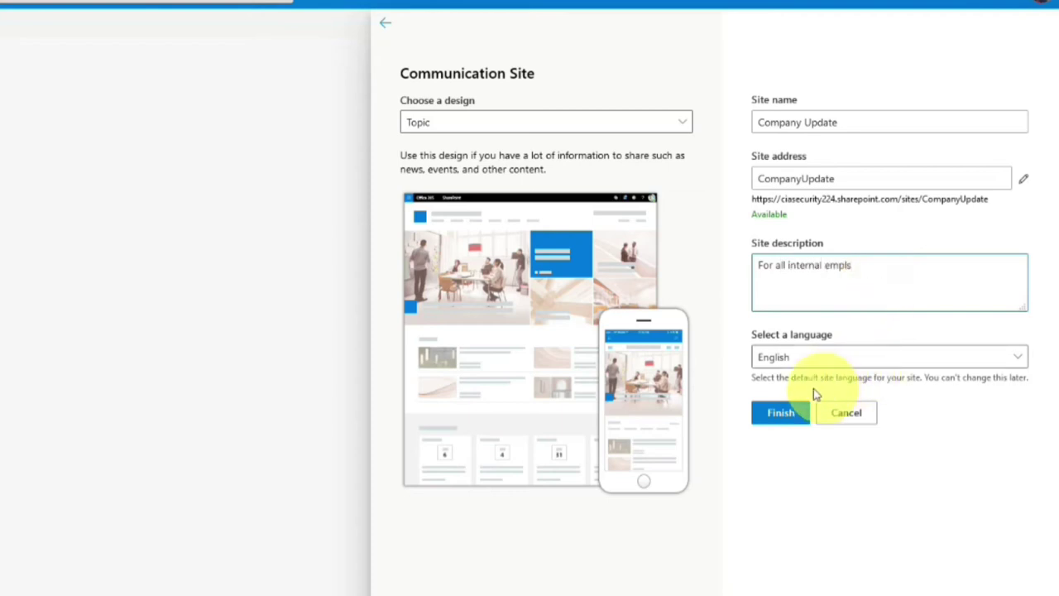
click(792, 357)
click(878, 449)
click(792, 427)
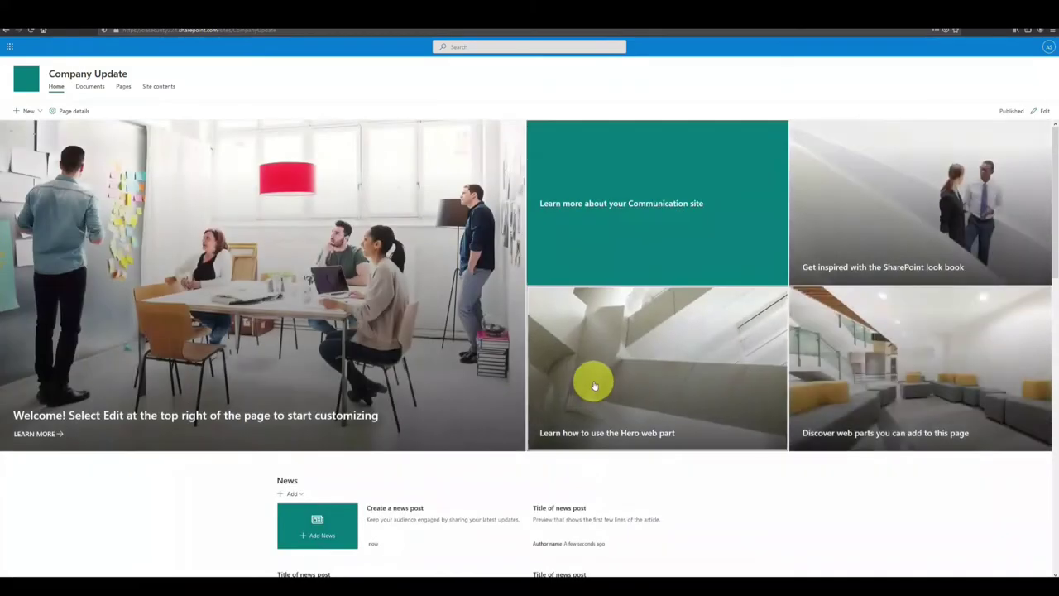
Look through the Company Update home page, including its News, Events and Documents sections.
scroll(696, 383, down, 3)
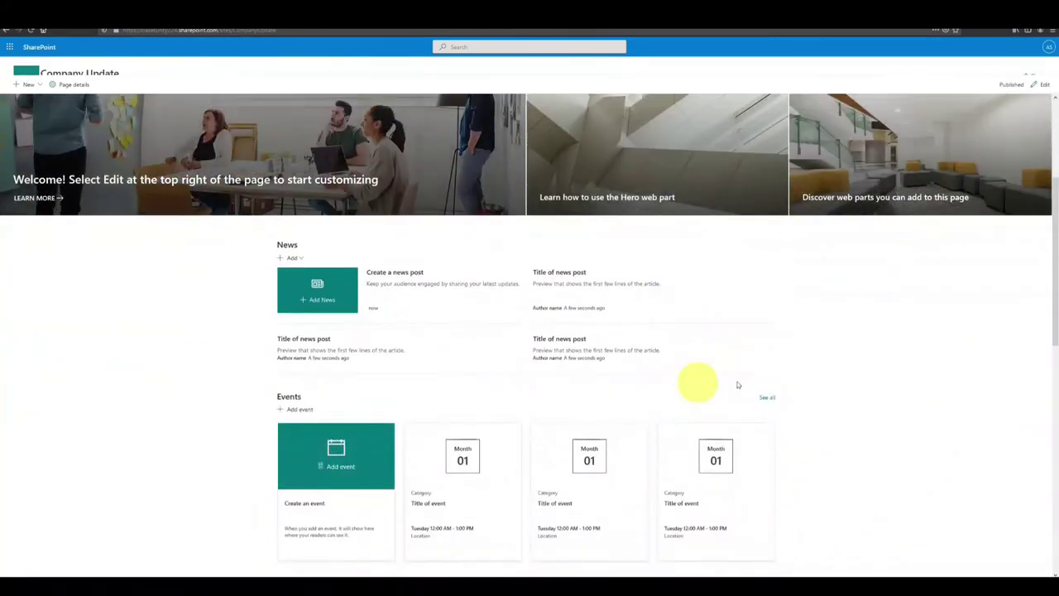
scroll(749, 383, down, 3)
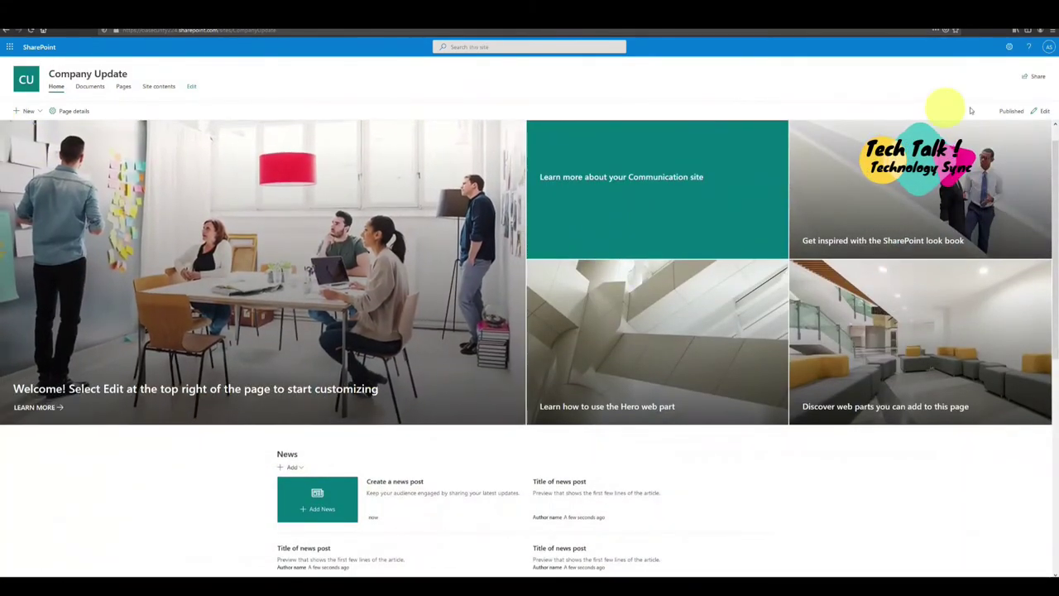
scroll(325, 272, down, 2)
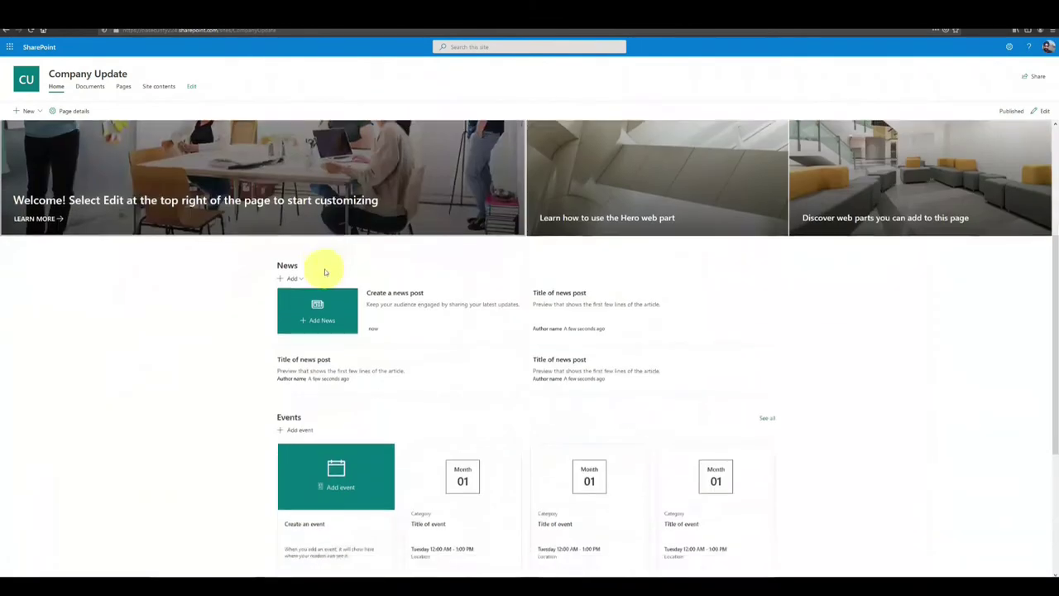
scroll(325, 271, down, 1)
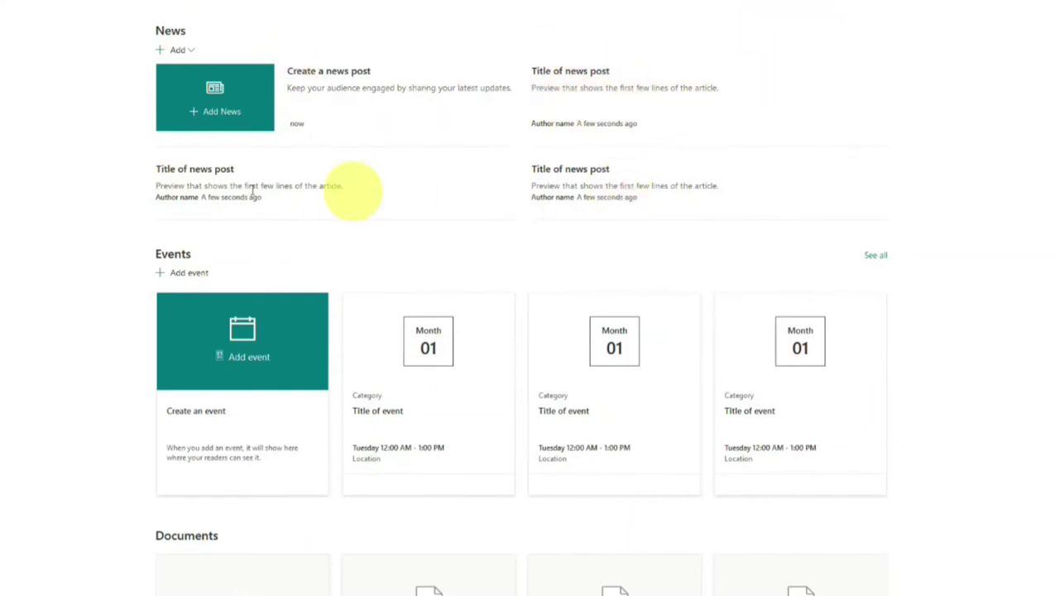
scroll(538, 134, down, 2)
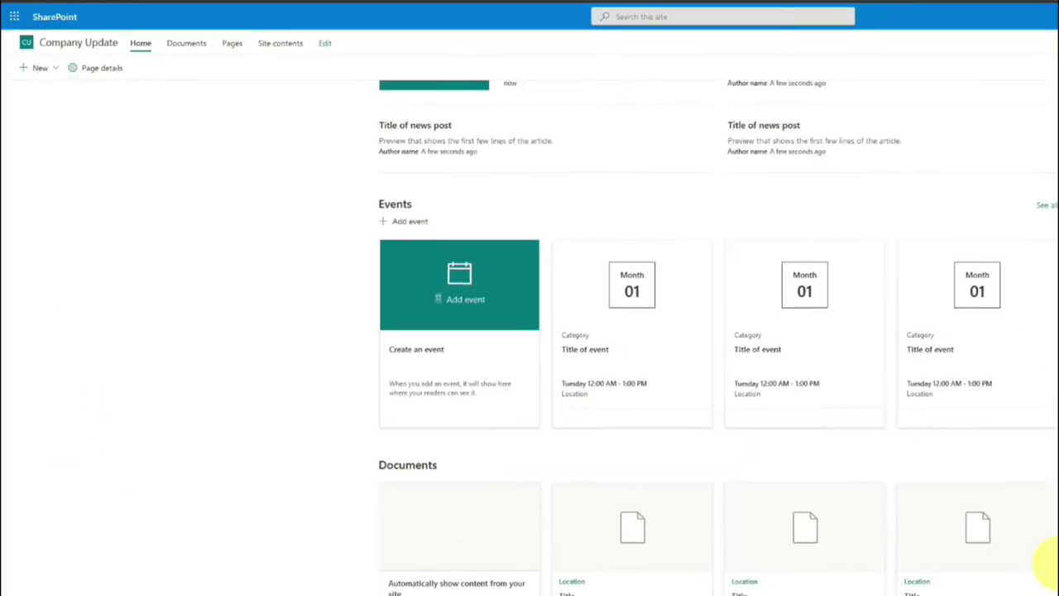
scroll(627, 468, up, 5)
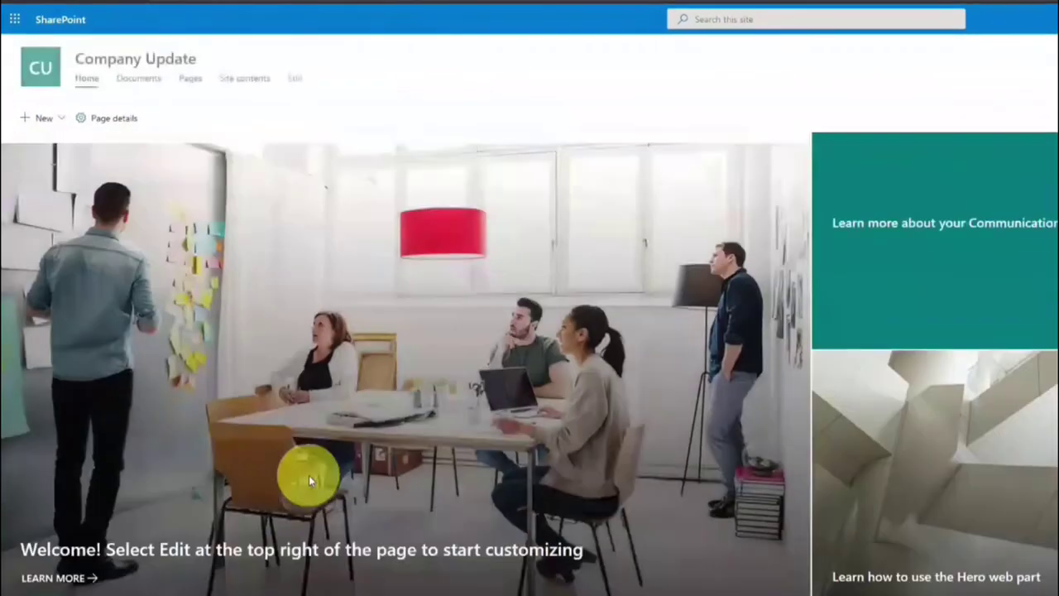
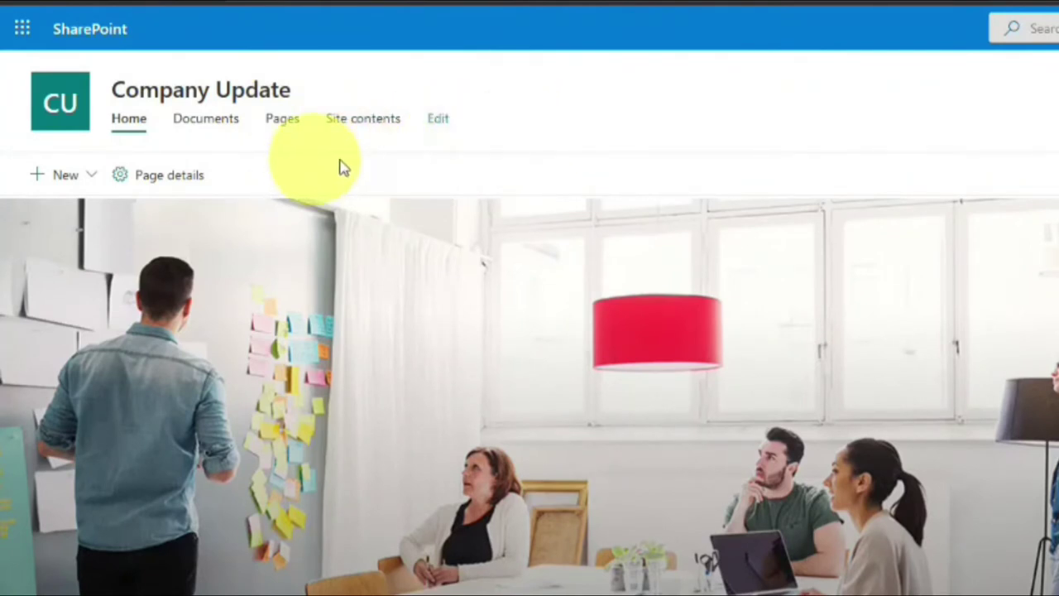
click(441, 120)
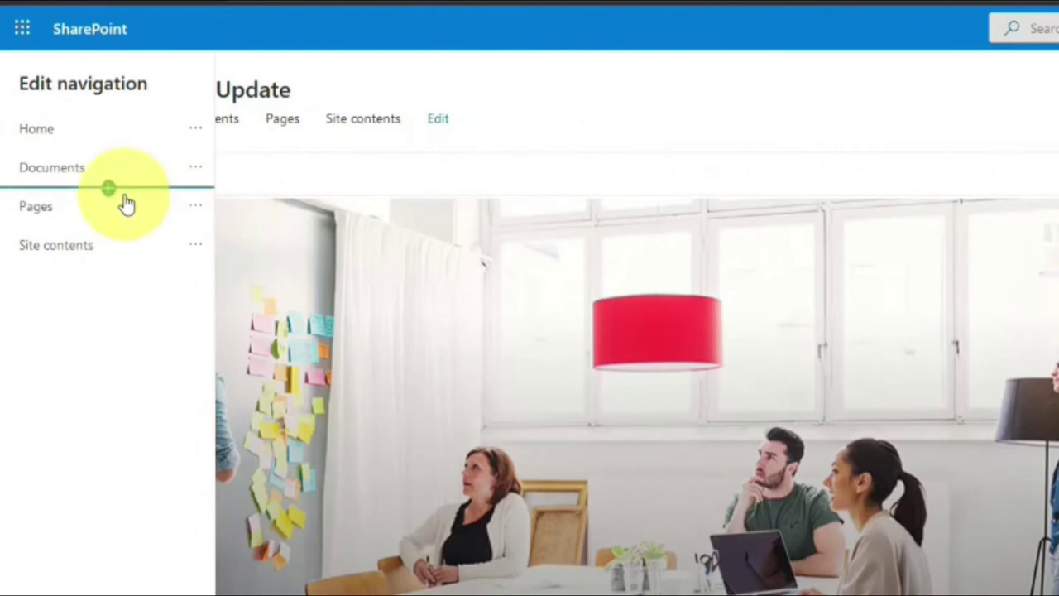
click(108, 189)
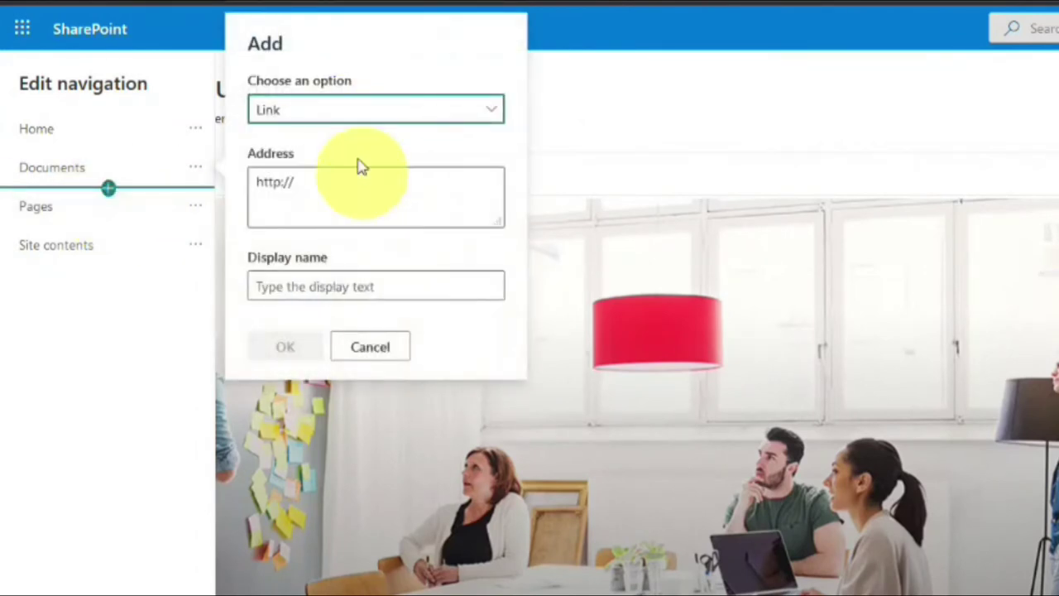
click(345, 115)
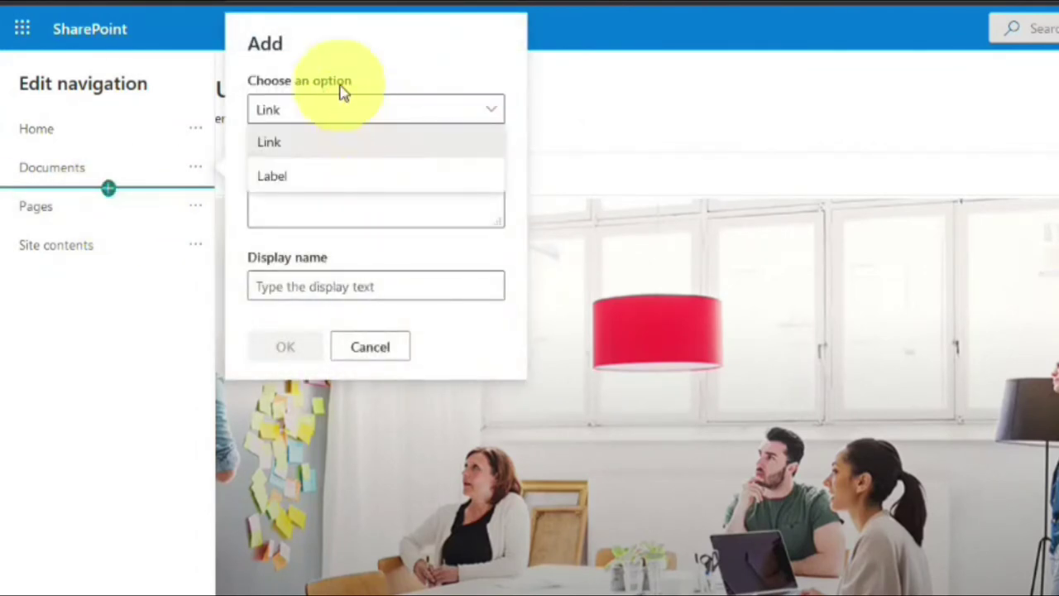
click(468, 5)
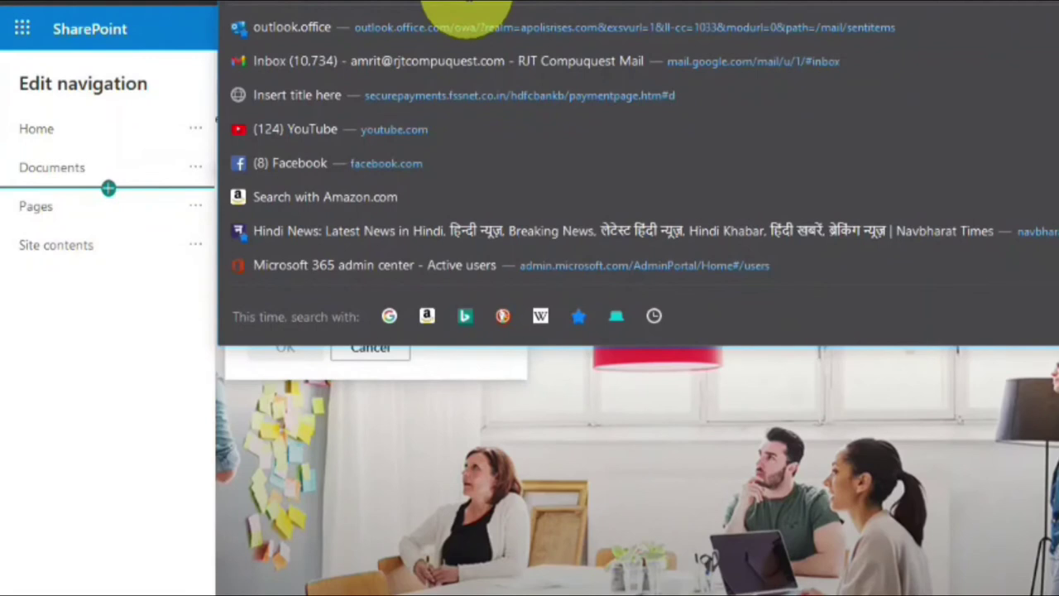
click(112, 192)
click(375, 114)
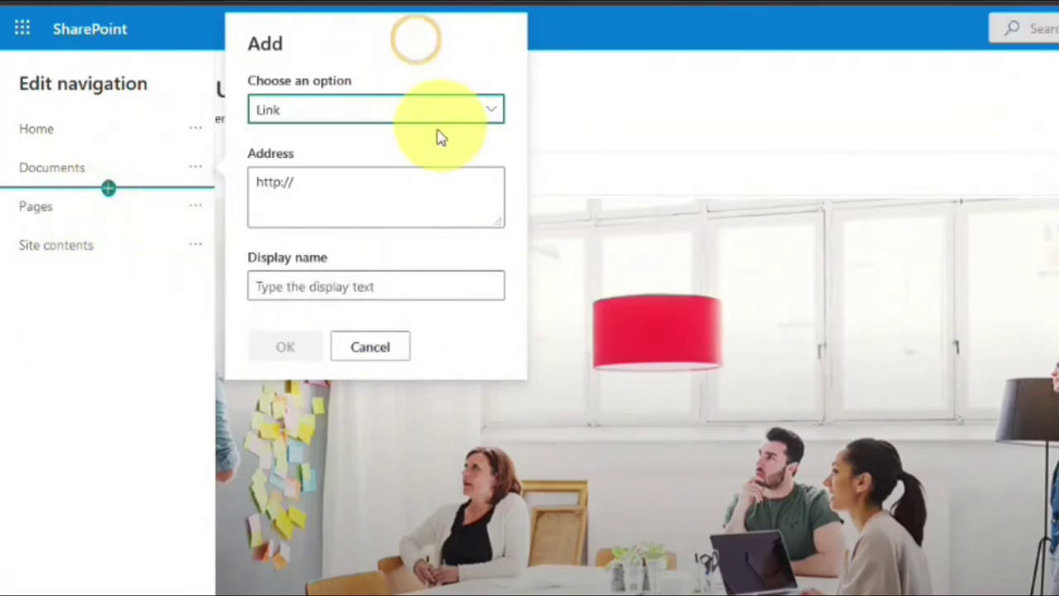
click(322, 180)
triple_click(372, 184)
text(https://ciasecurity224.sharepoint.com/sites/CompanyUpdate)
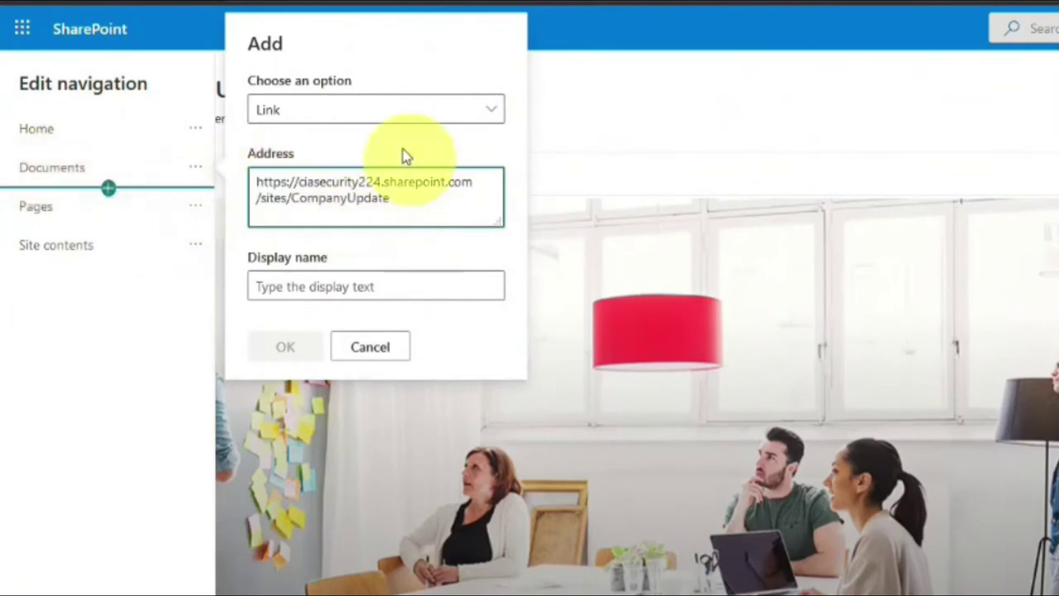
click(449, 286)
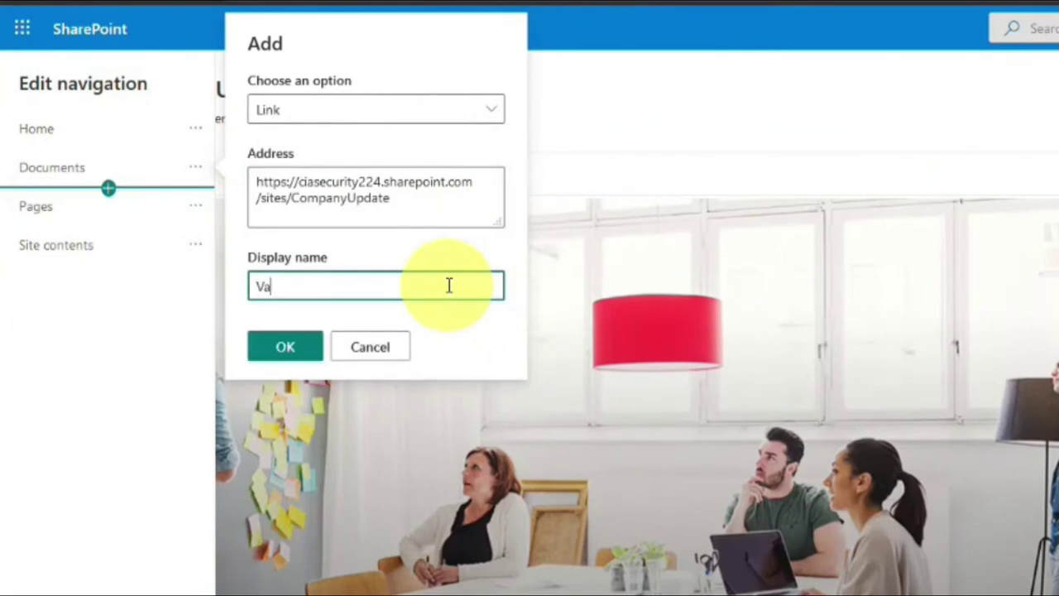
click(303, 361)
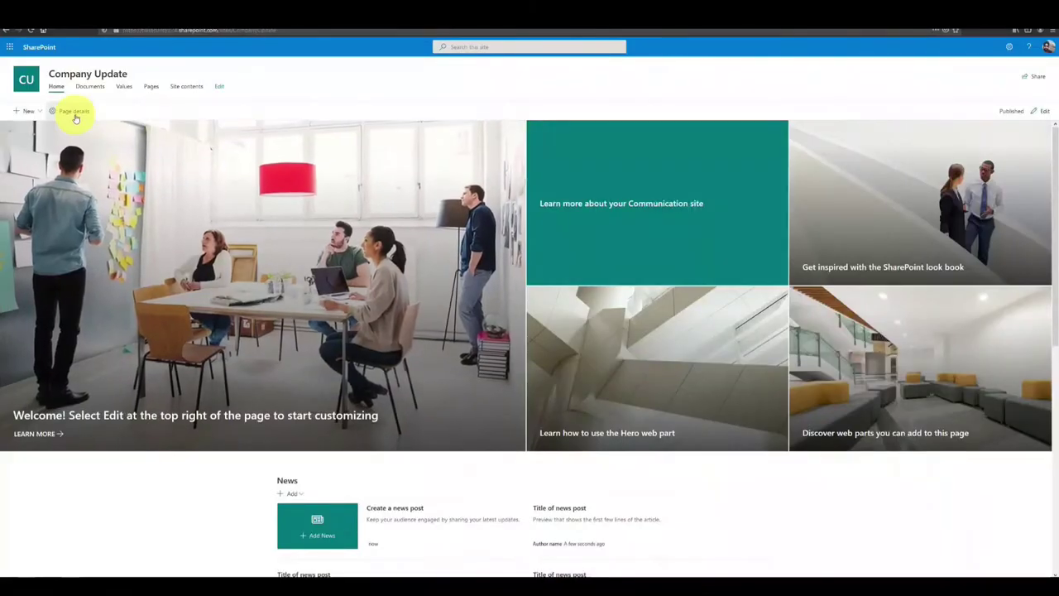
Open the Company Update home page for editing and go to the area between the hero banner and News.
click(1030, 115)
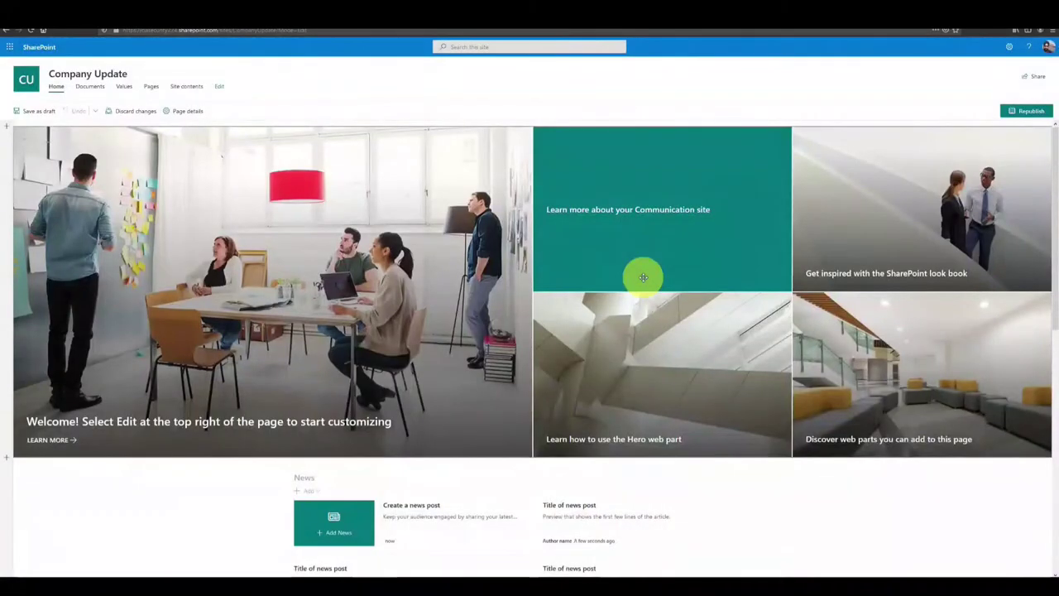
scroll(641, 279, down, 3)
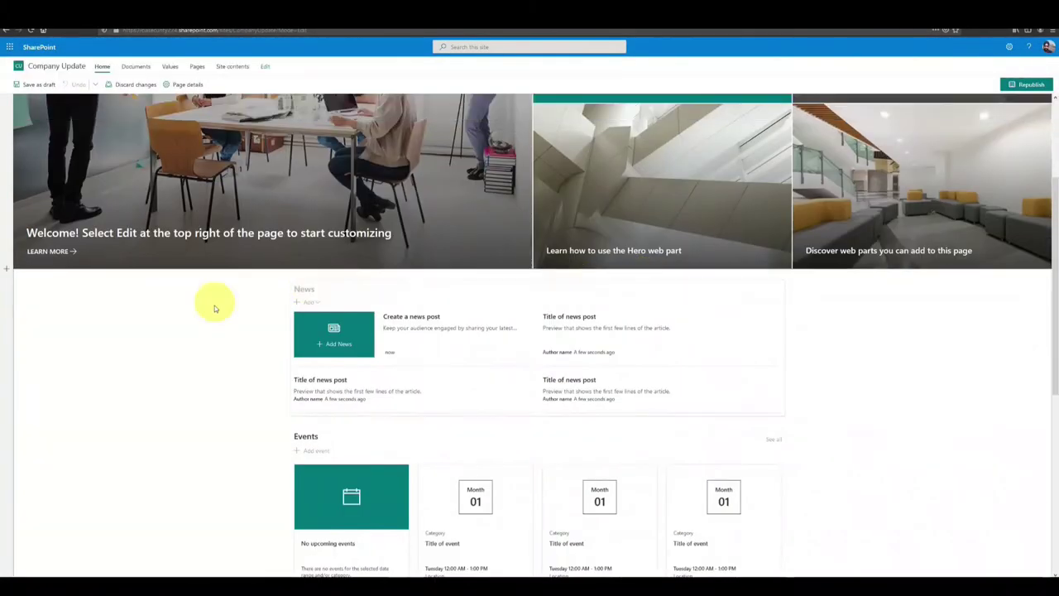
drag(485, 284, 440, 190)
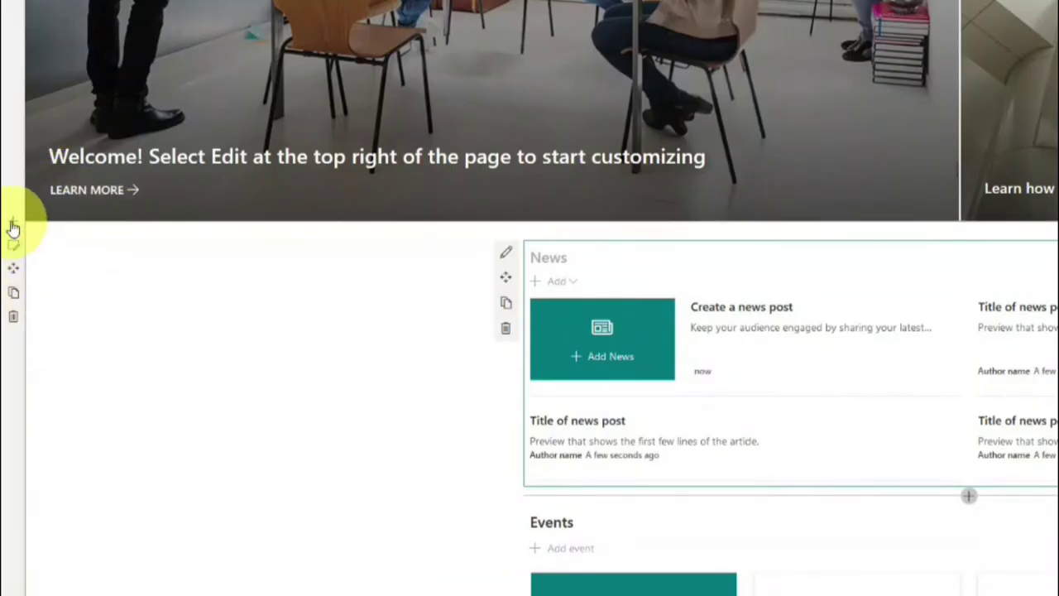
Try a two-column section between the hero banner and News, deleting it each time.
click(6, 339)
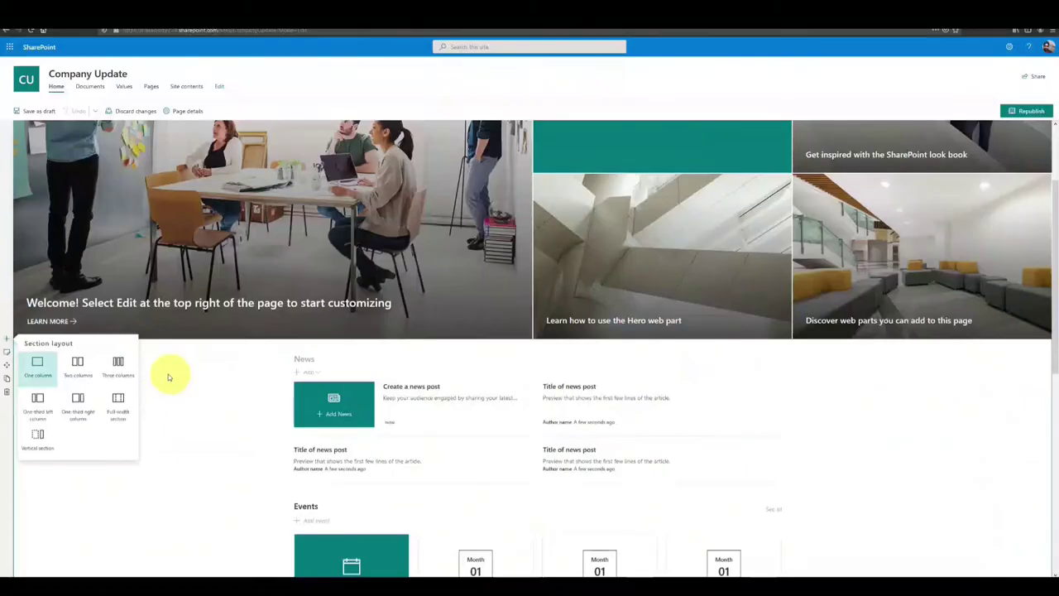
click(77, 364)
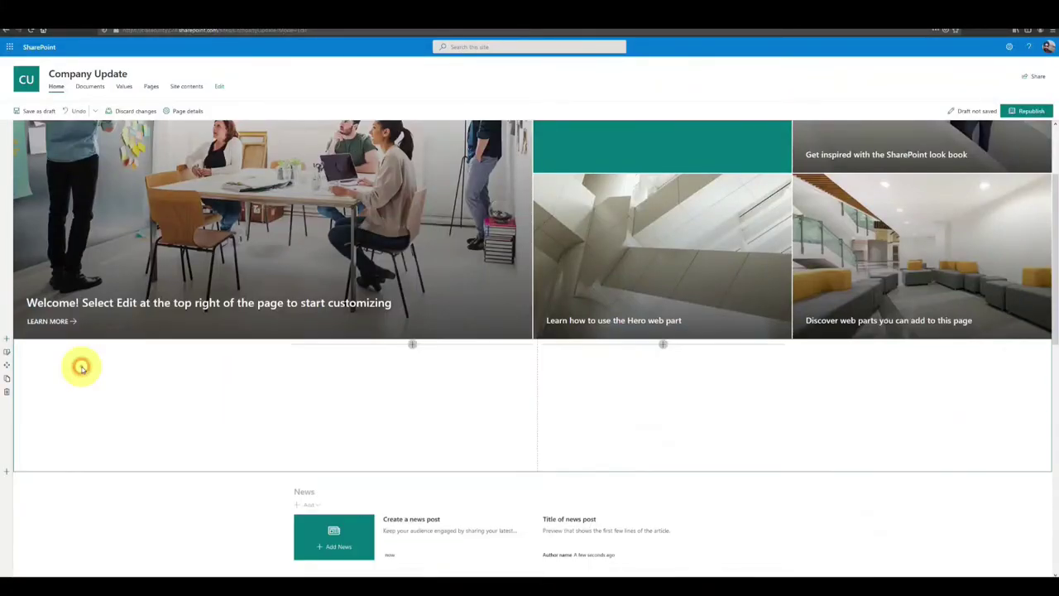
click(7, 392)
scroll(185, 216, down, 3)
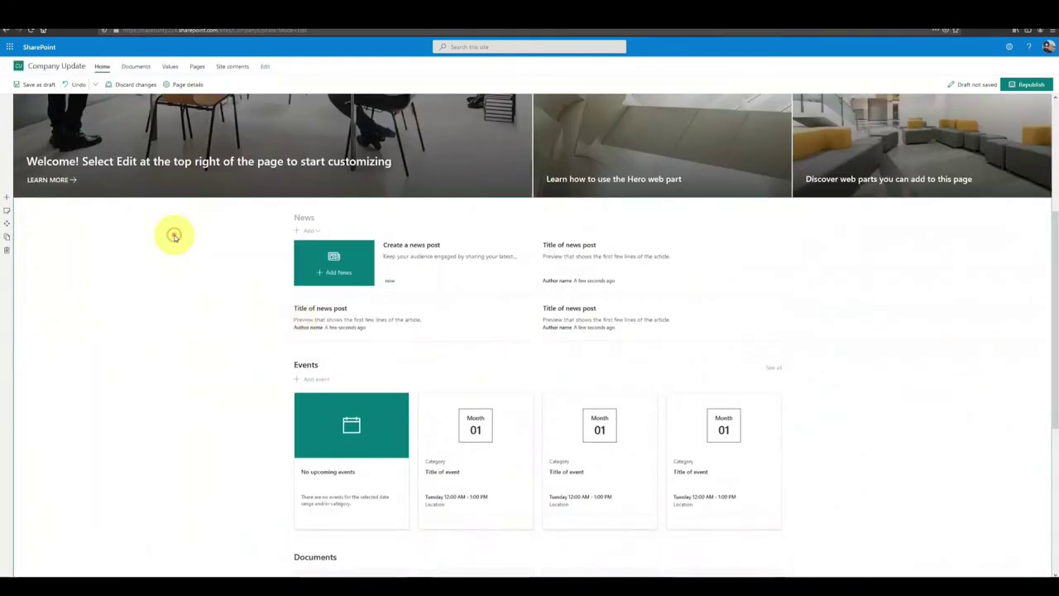
click(6, 200)
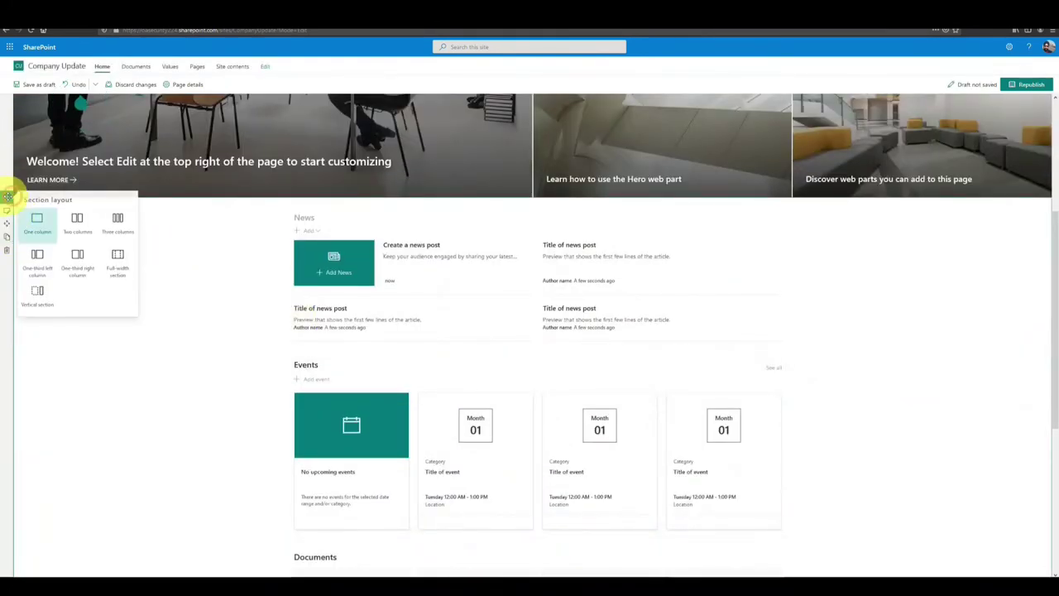
click(76, 220)
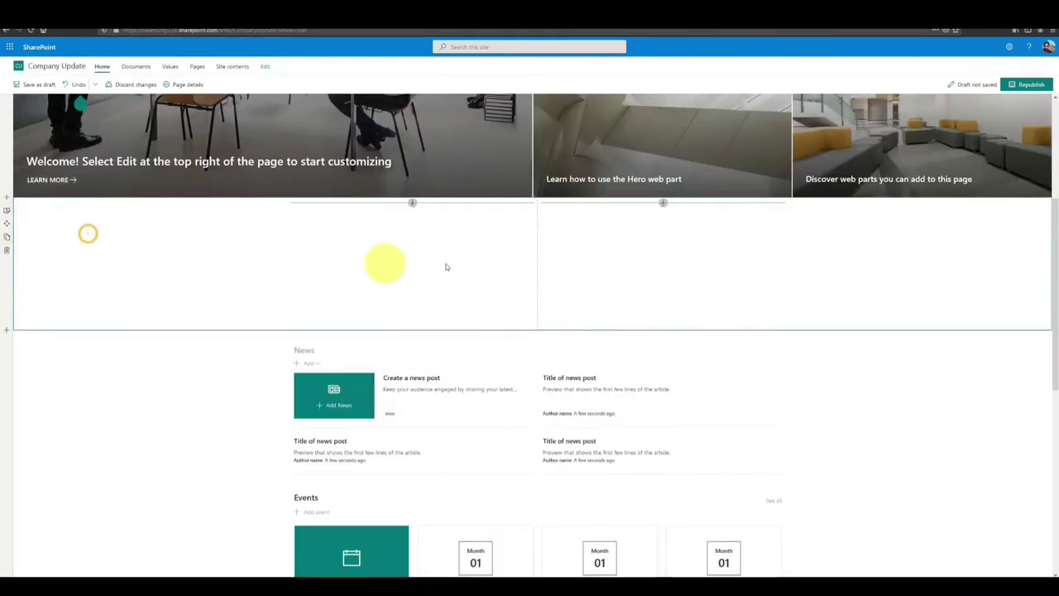
click(5, 252)
scroll(469, 298, down, 3)
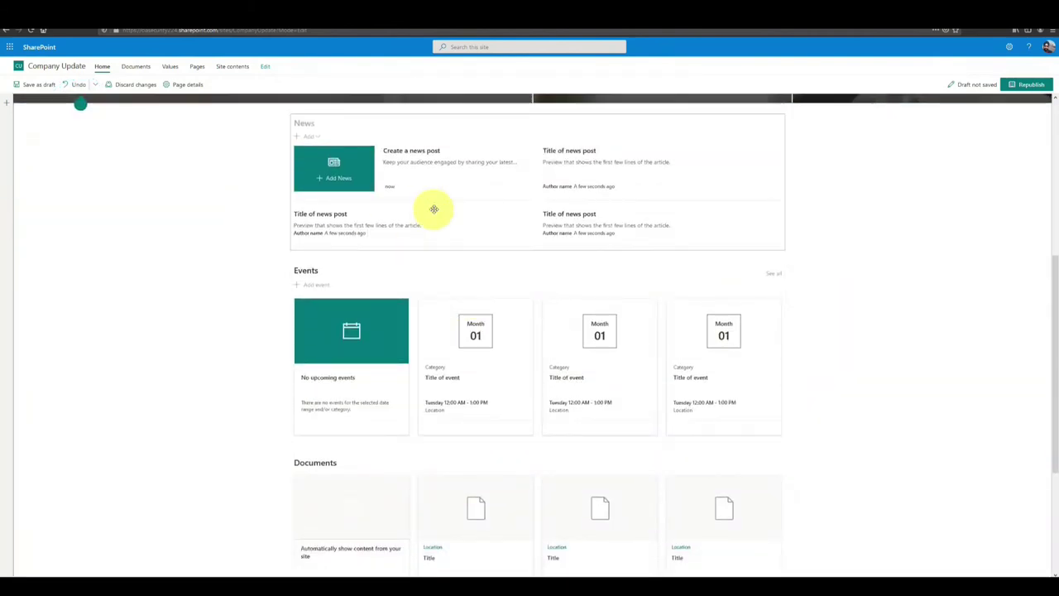
Edit the News web part, preview the Top story and Hub News layouts, and choose the Tiles layout.
scroll(433, 209, up, 3)
click(539, 212)
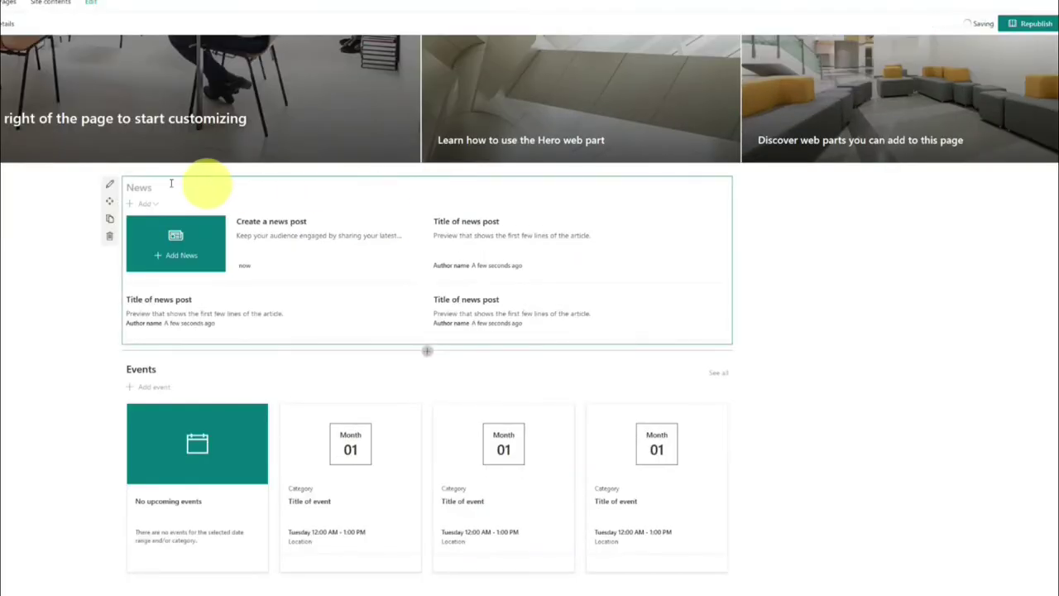
click(109, 190)
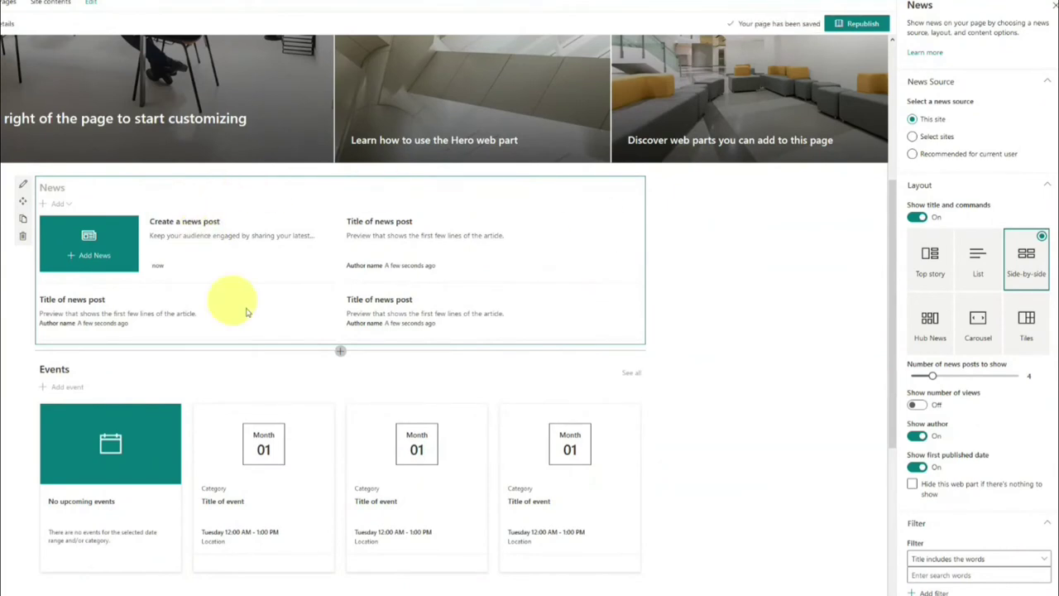
click(935, 276)
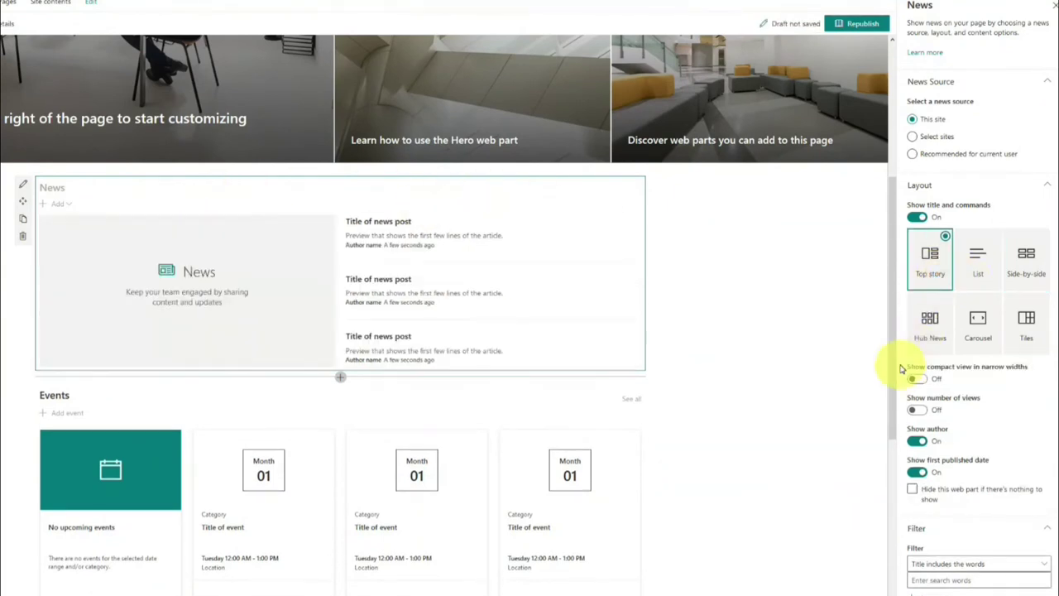
click(935, 335)
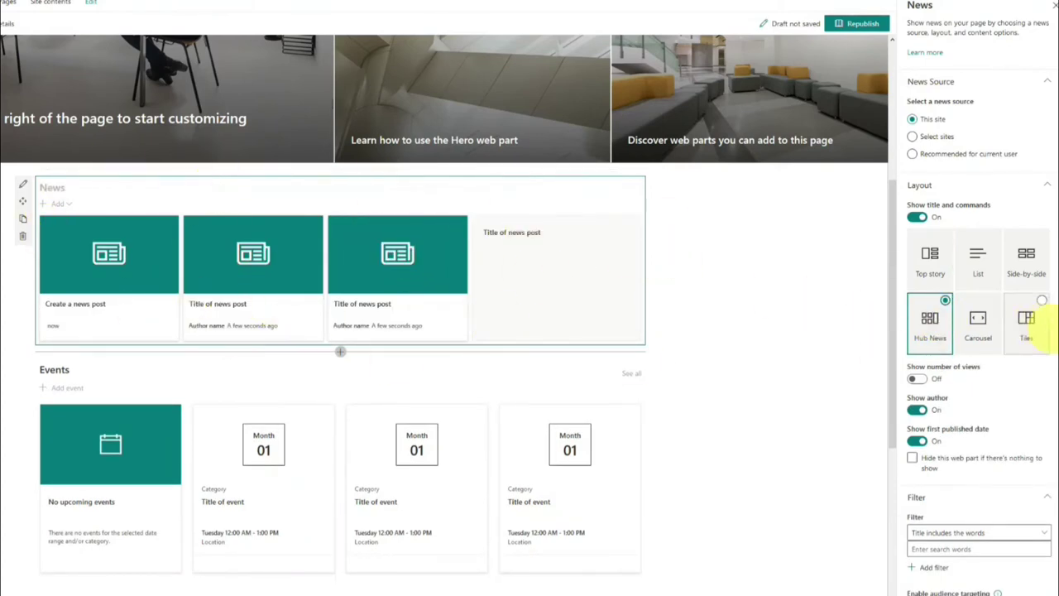
click(1027, 324)
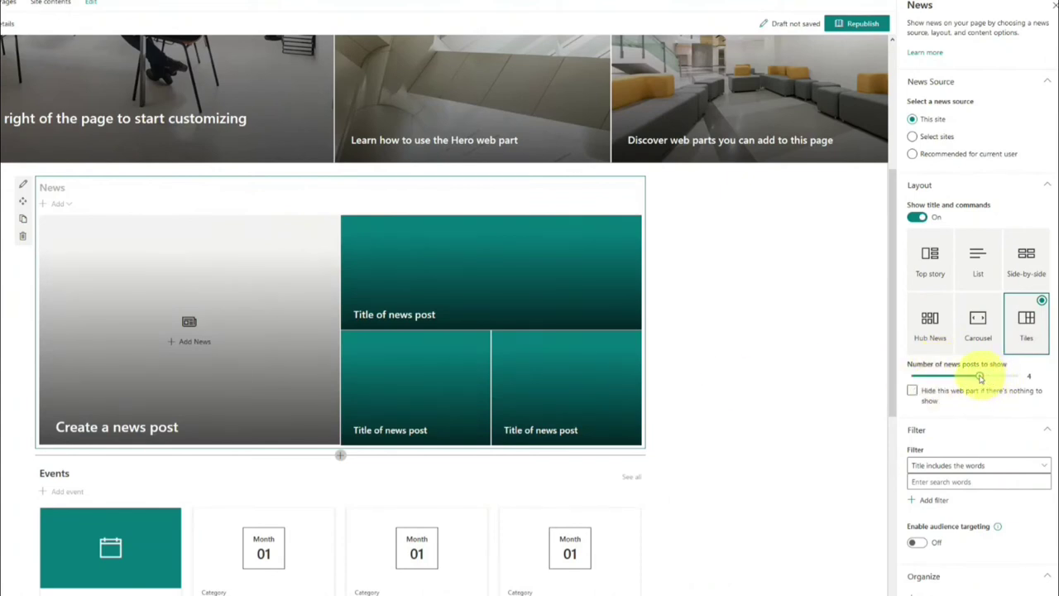
Try showing 2 news posts in the News web part, and set the number to 5.
drag(958, 376, 936, 379)
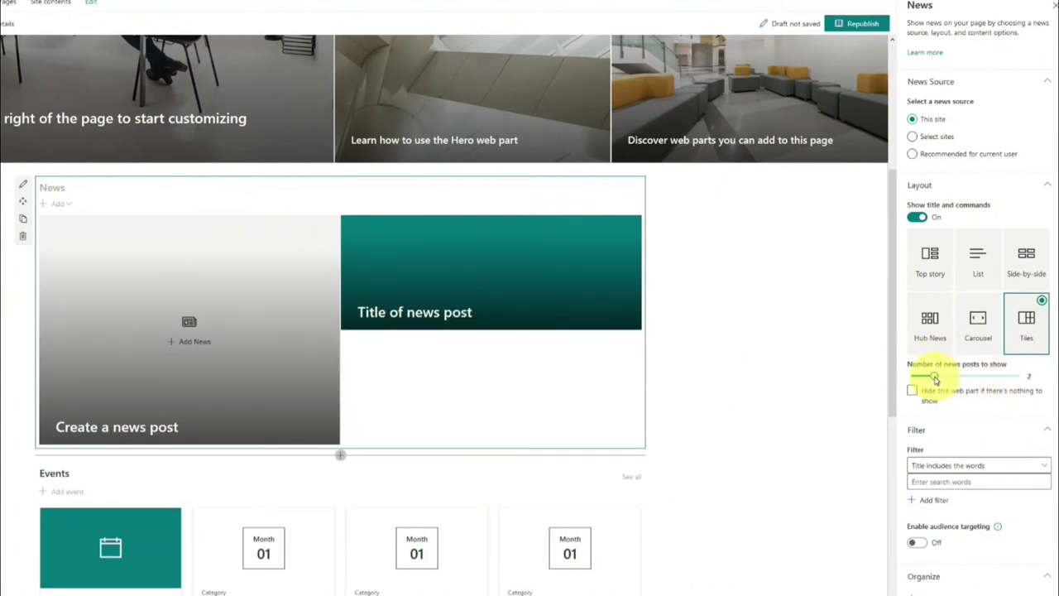
drag(979, 379, 1019, 377)
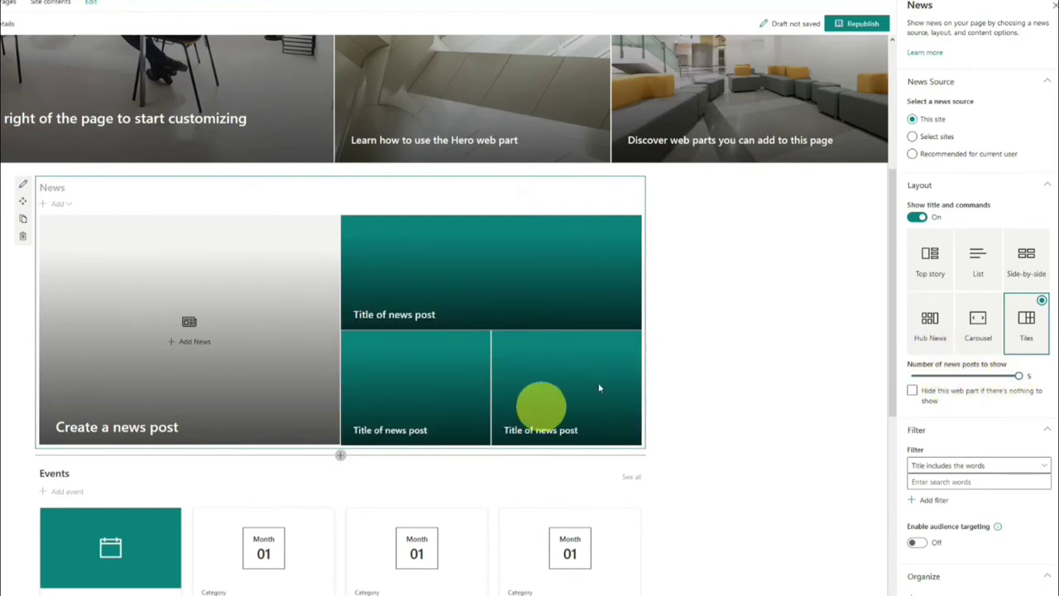
scroll(773, 414, down, 2)
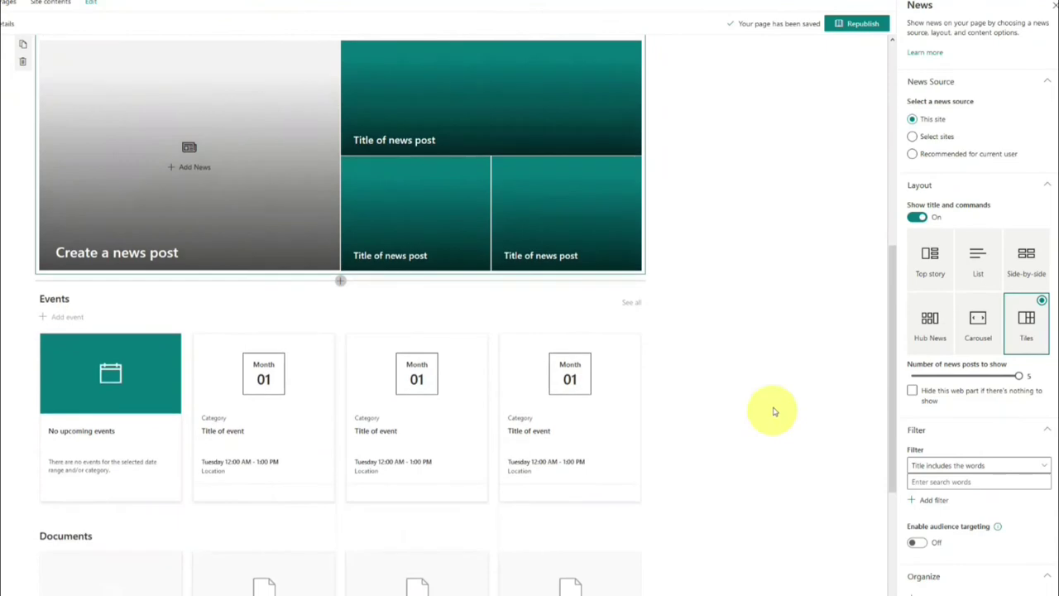
scroll(745, 355, up, 1)
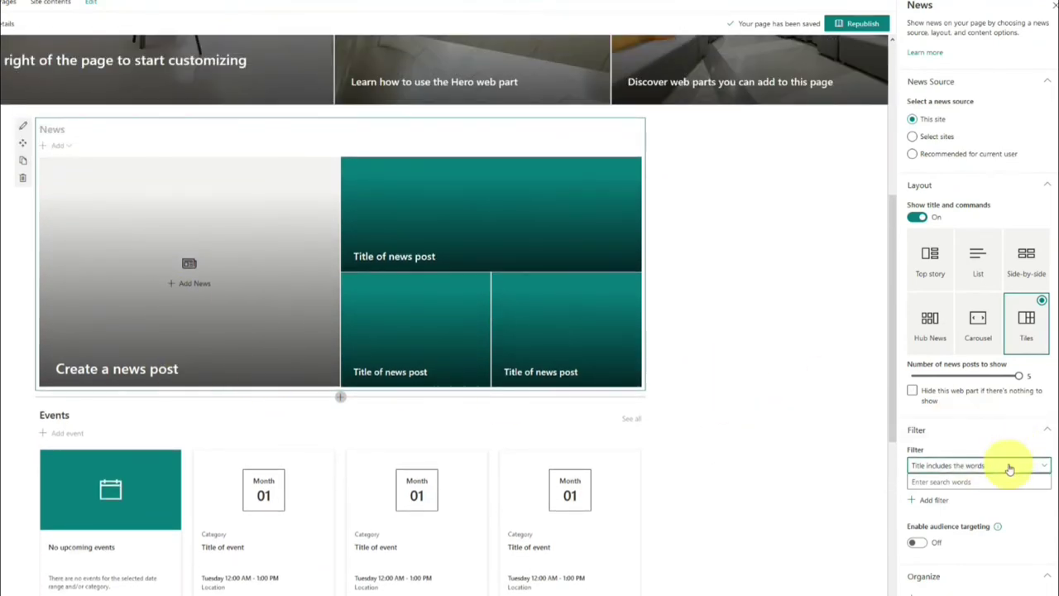
Examine the News web part's filter, audience targeting and news order options.
click(1010, 469)
click(848, 472)
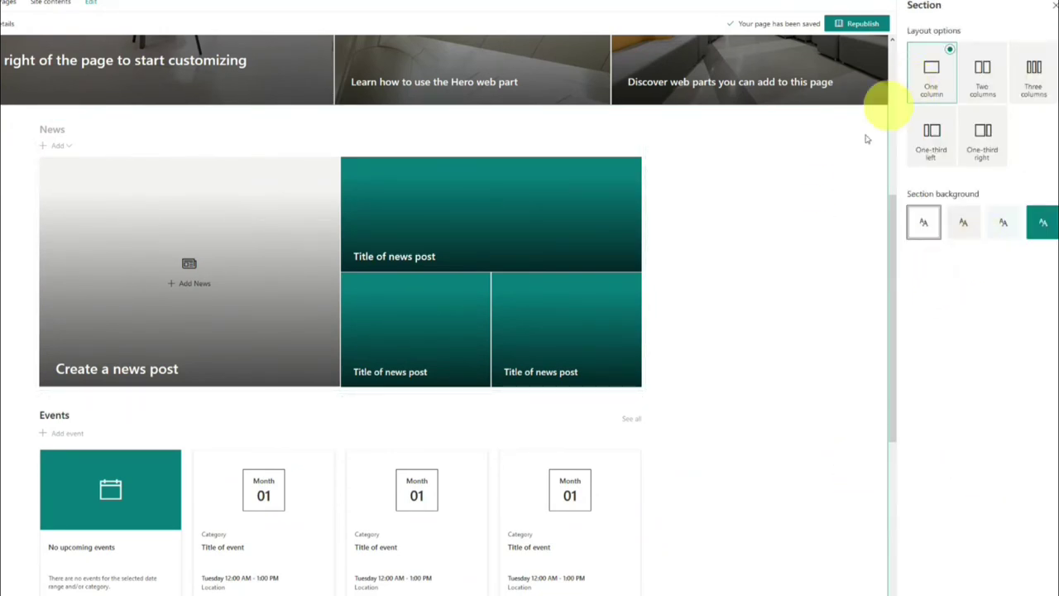
click(315, 144)
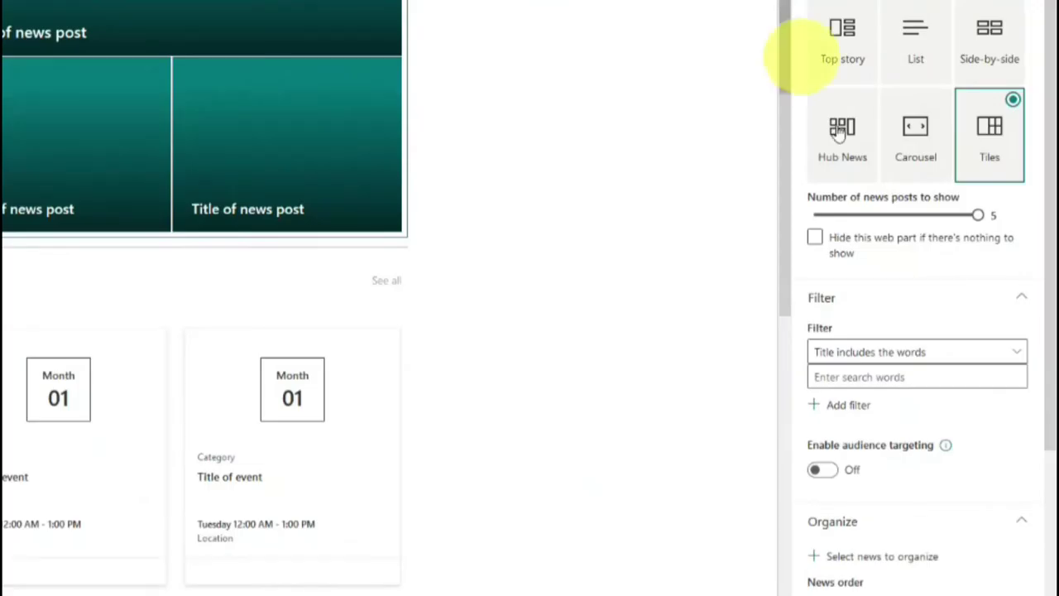
scroll(927, 336, down, 2)
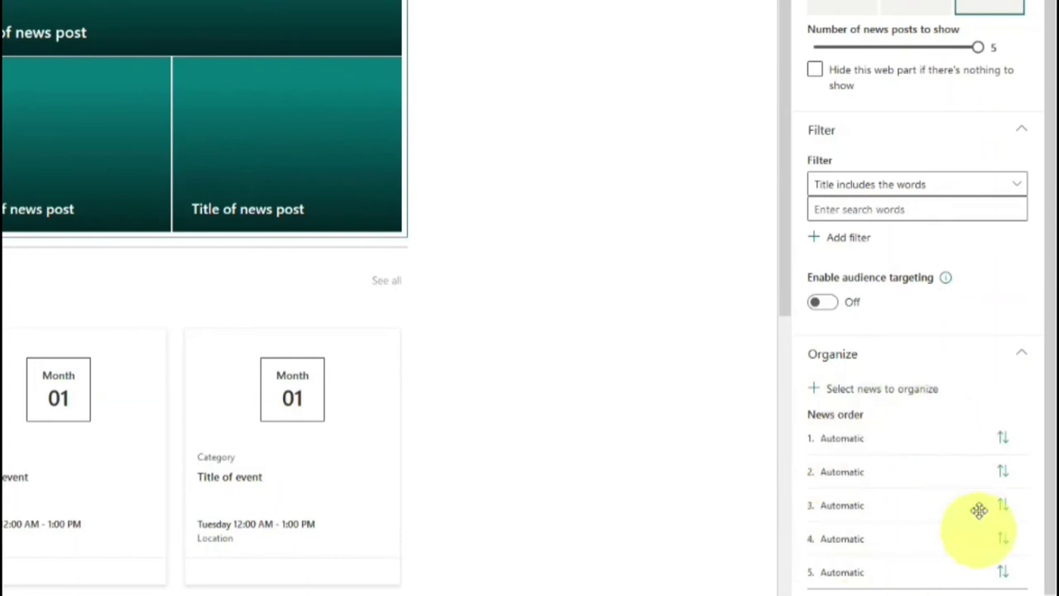
scroll(967, 477, up, 2)
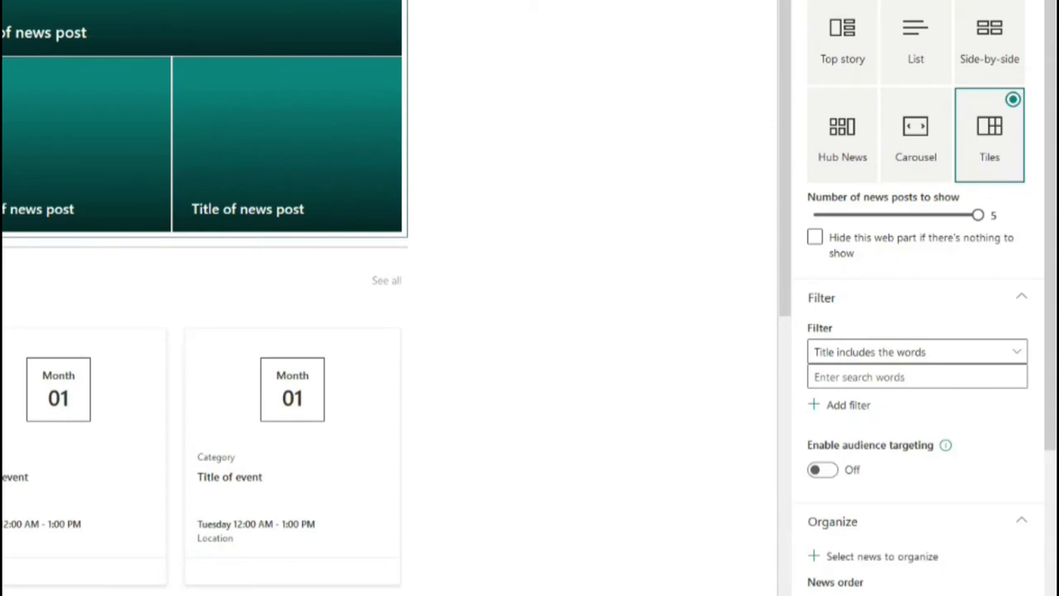
Preview the Side-by-side layout for the News web part, return to Tiles and close its settings.
click(983, 51)
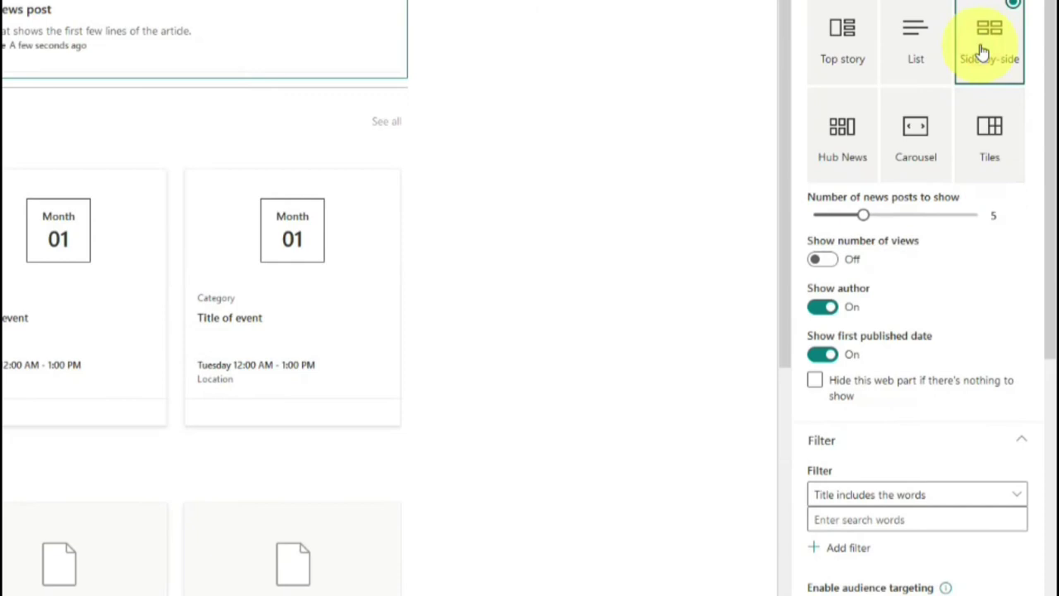
click(983, 146)
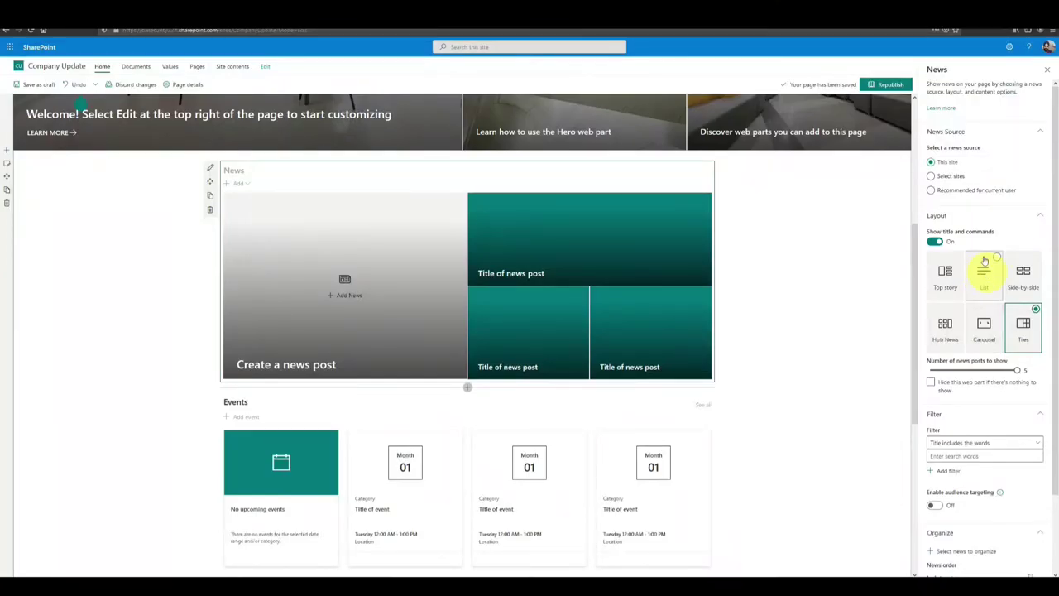
click(1046, 74)
Look through the rest of the page, including Events, Documents, Quick links and People profiles.
scroll(367, 290, down, 1)
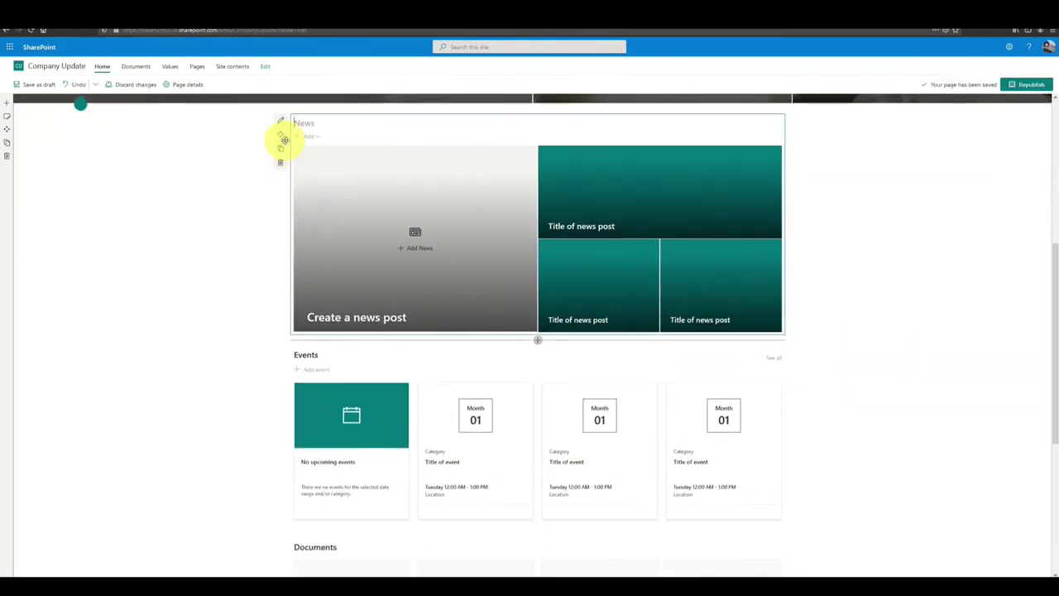
scroll(551, 312, down, 3)
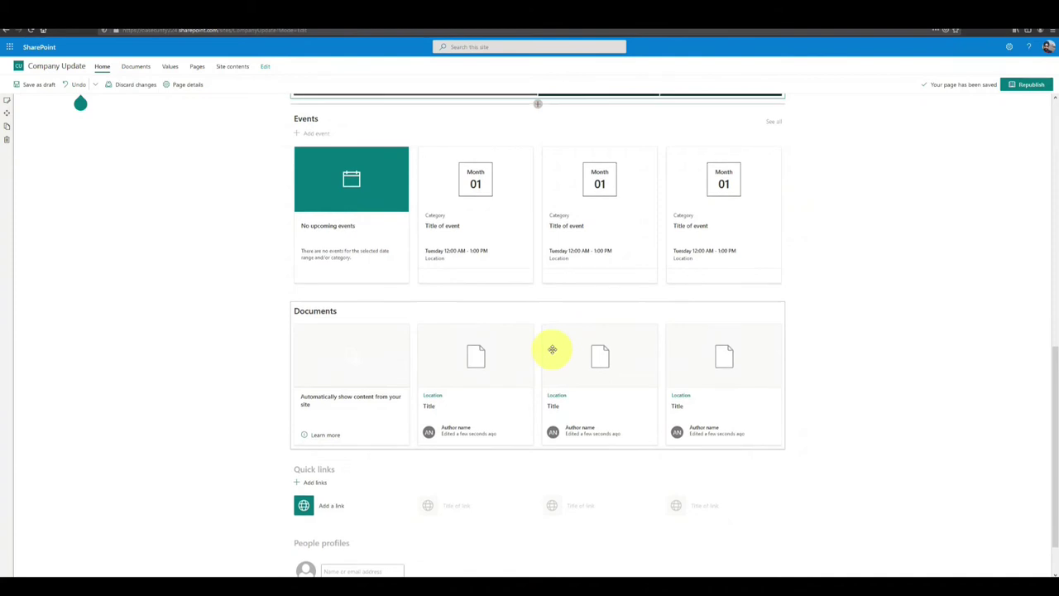
scroll(552, 349, down, 1)
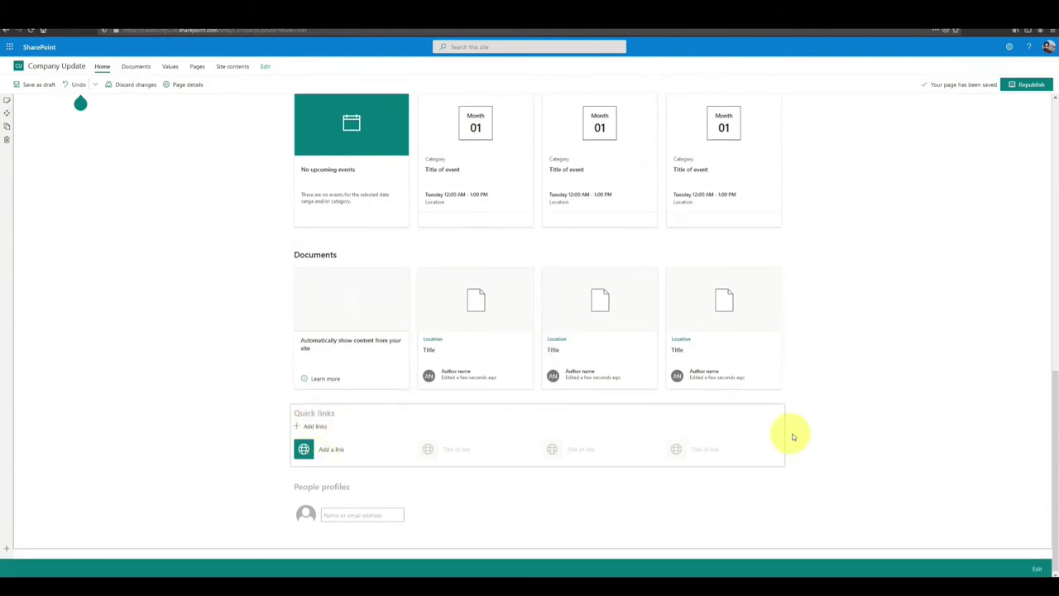
scroll(875, 431, up, 5)
scroll(875, 430, down, 3)
scroll(875, 430, up, 3)
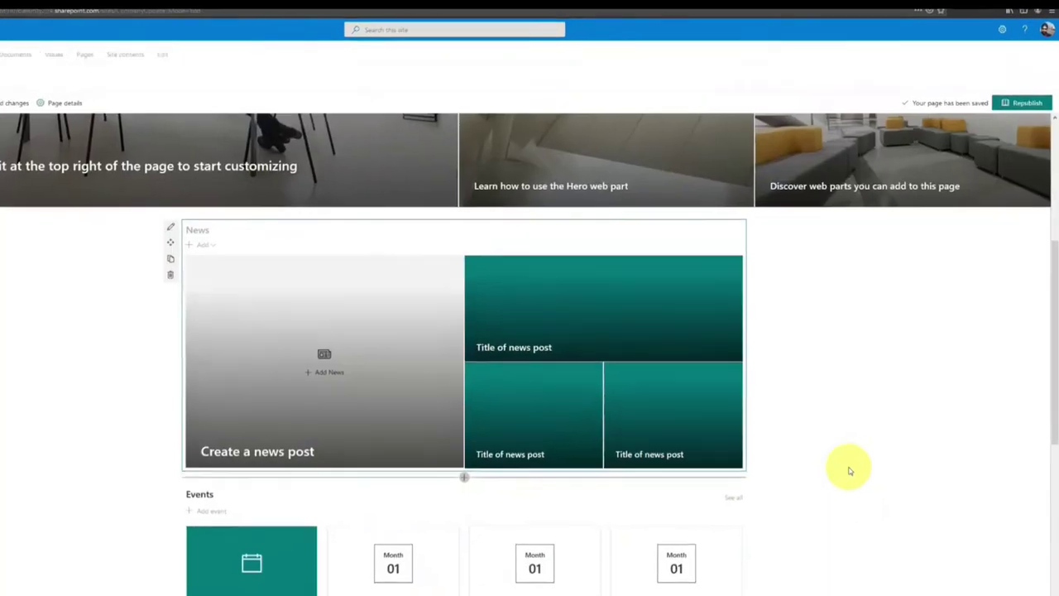
scroll(850, 470, up, 5)
Add a Custom List app named "Ideas for festival" to the Company Update site and open the list.
click(1002, 29)
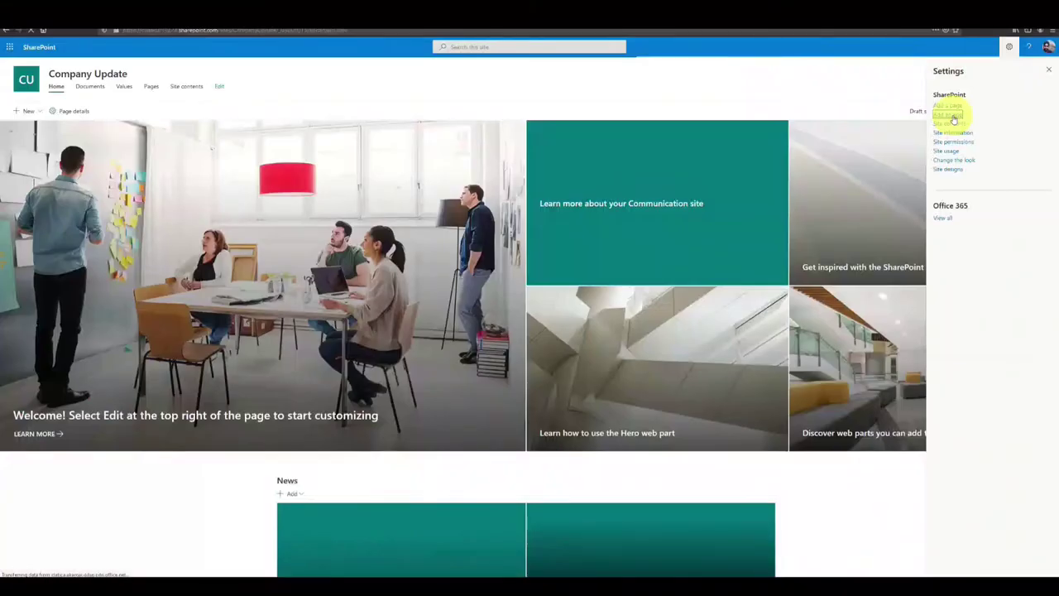
click(807, 183)
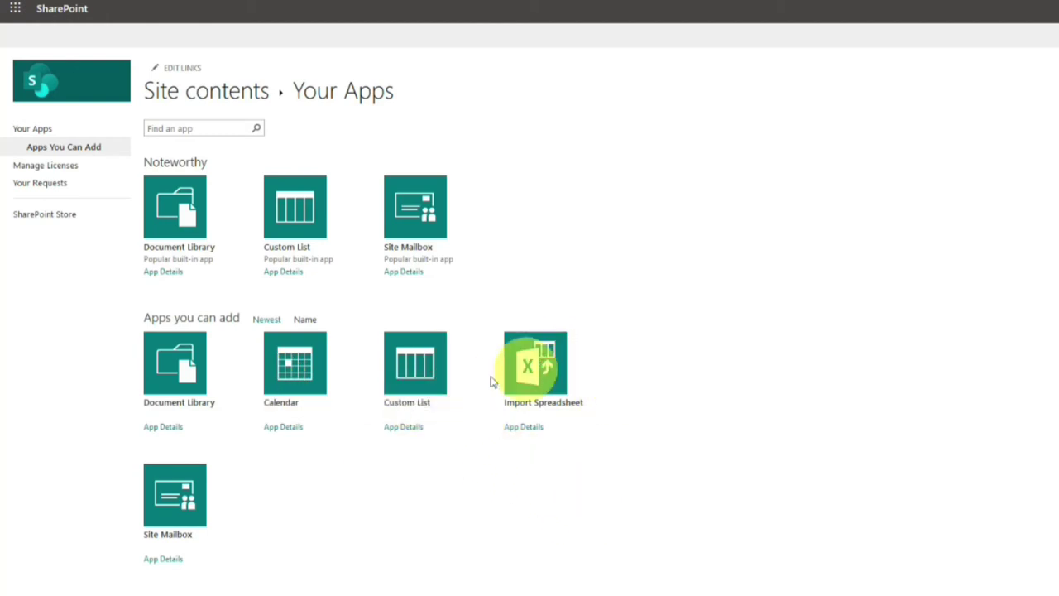
click(413, 408)
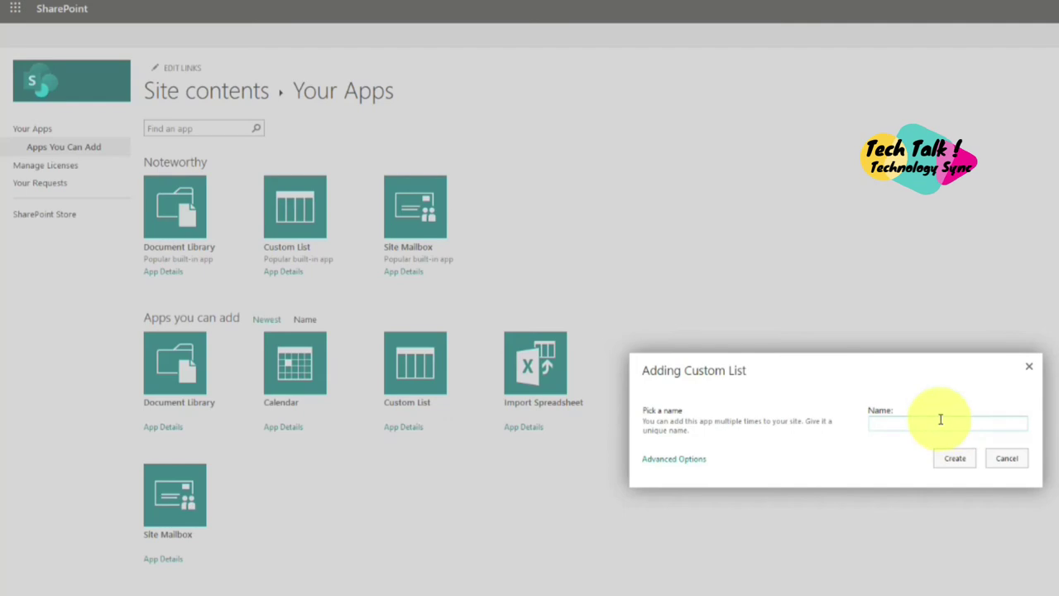
text(Ideas)
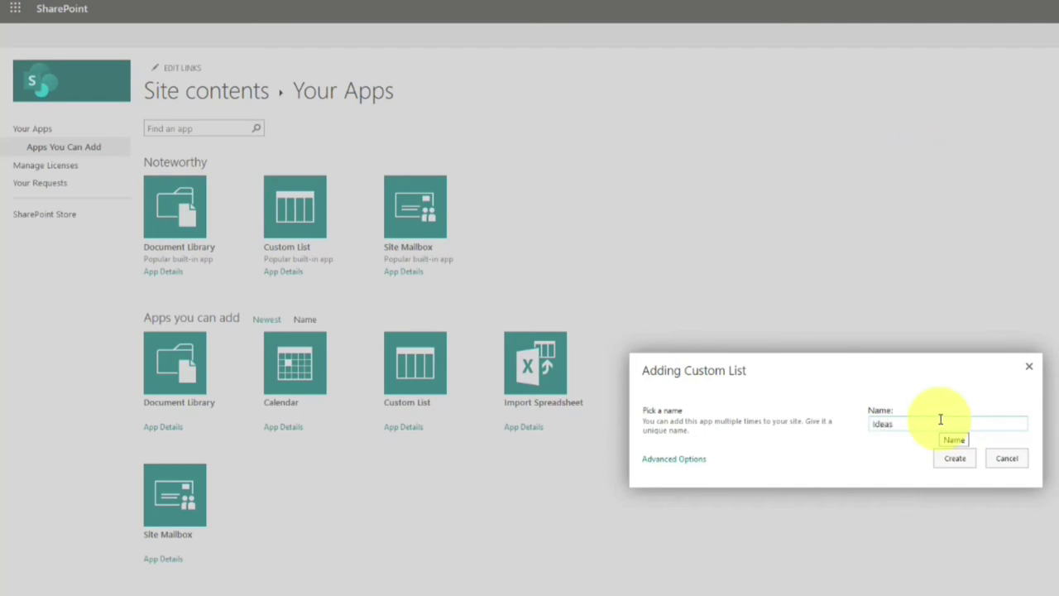
click(956, 451)
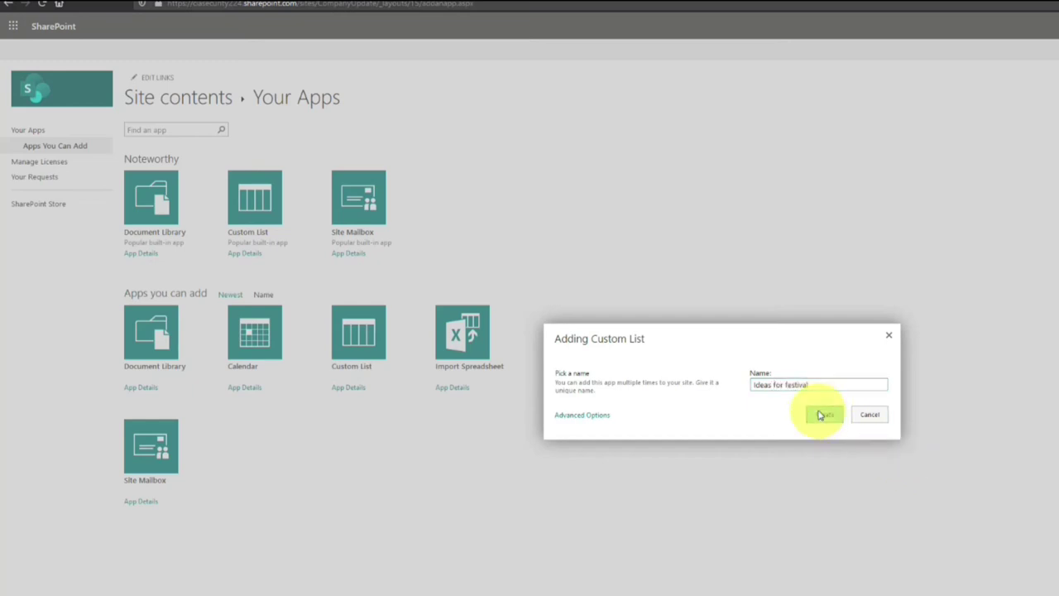
click(822, 415)
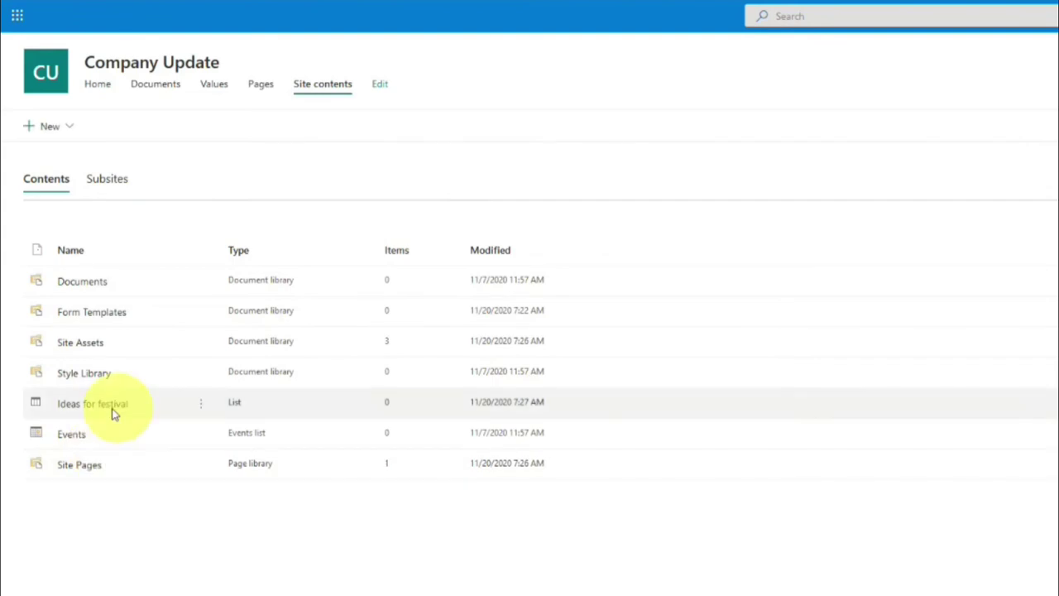
click(95, 404)
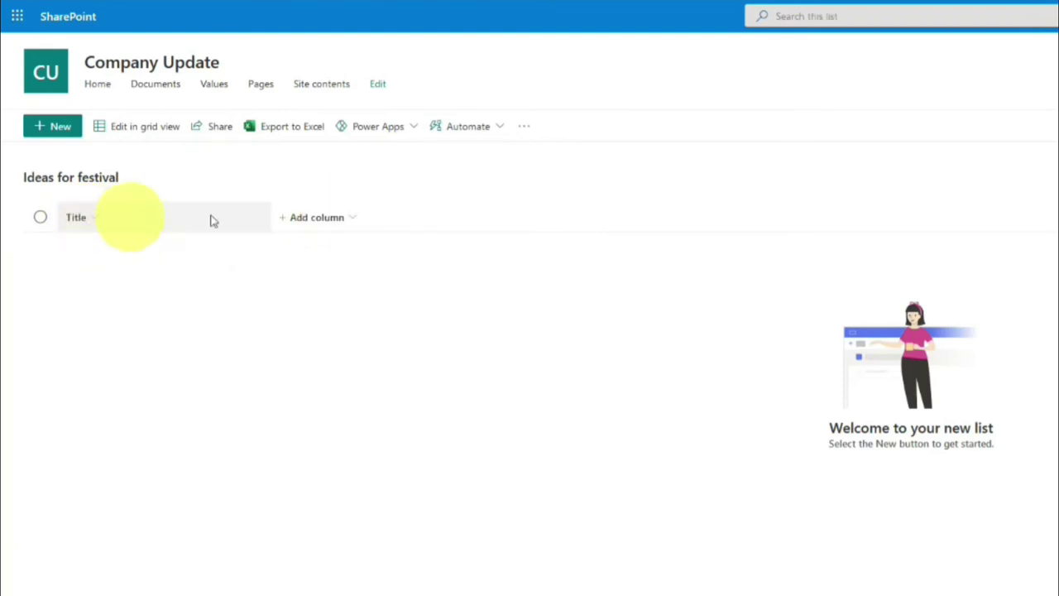
Add the columns Dept, Games Idea and Gift ideas to the Ideas for festival list.
click(97, 218)
click(945, 567)
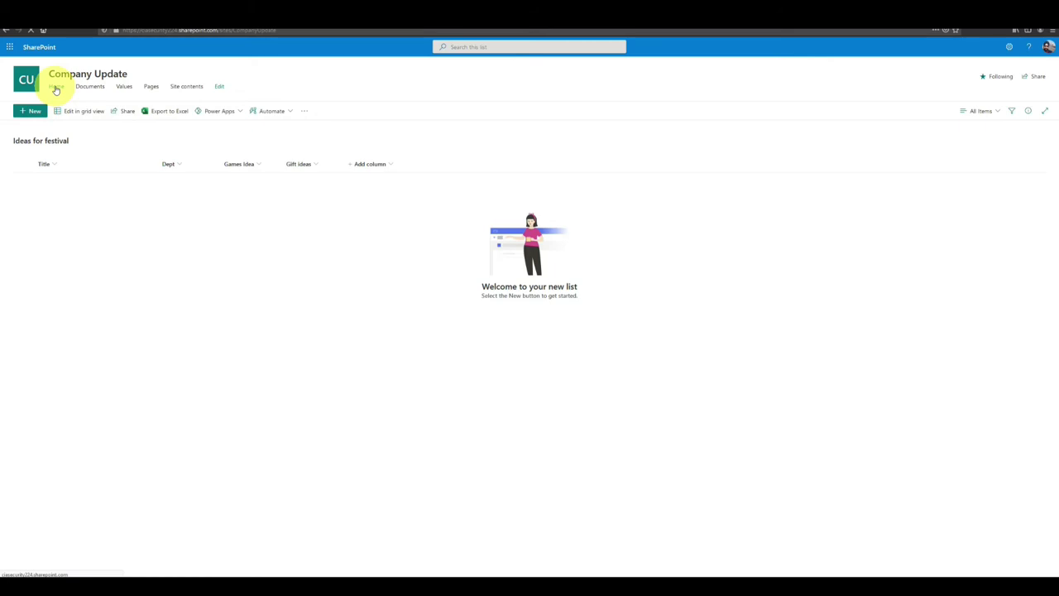
Open the Company Update home page for editing and insert a two-column section between the Hero and News web parts.
click(57, 87)
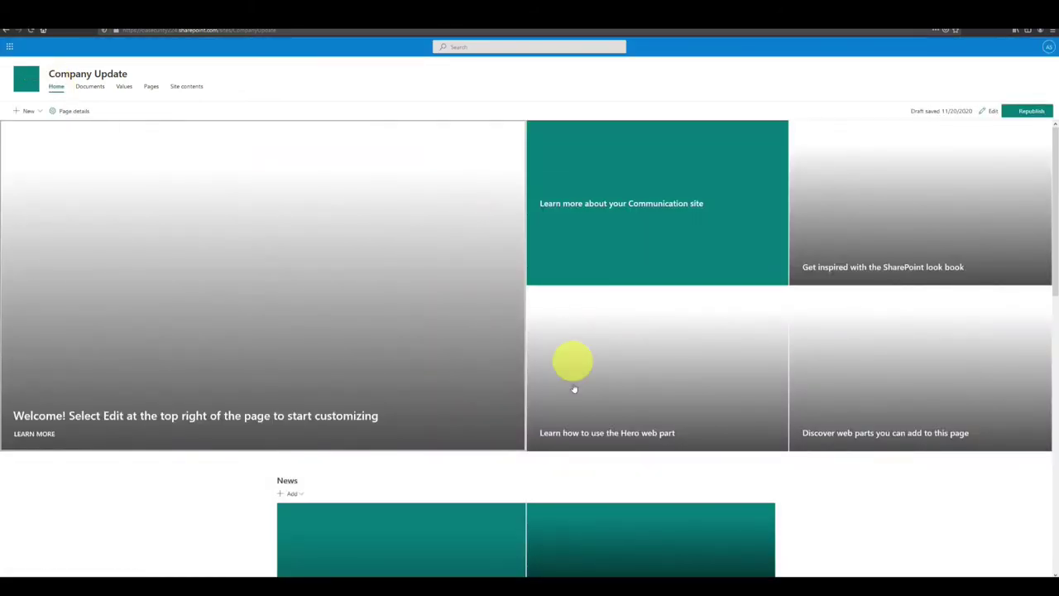
scroll(574, 389, down, 5)
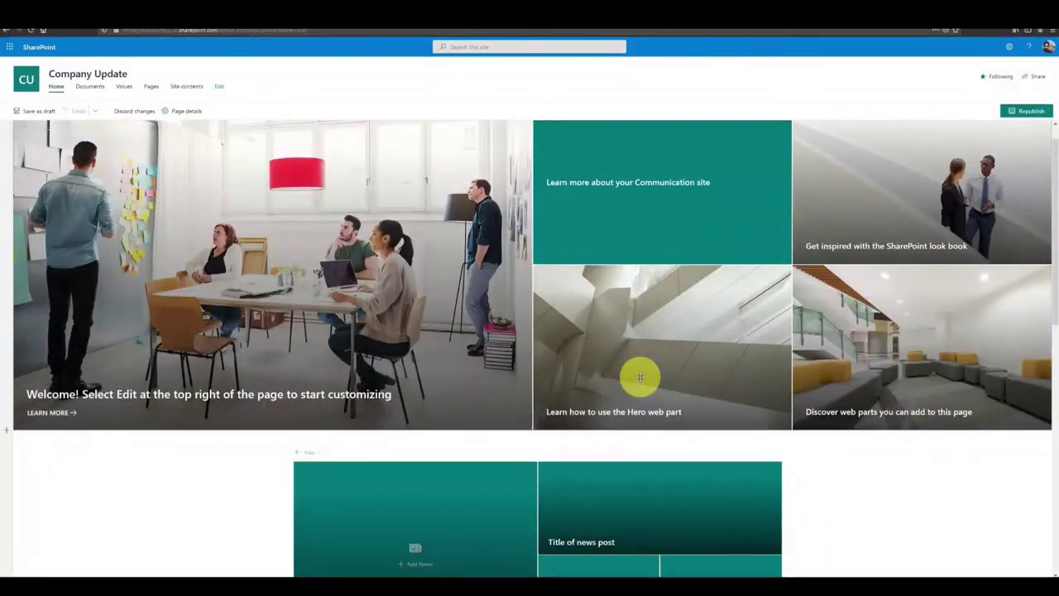
scroll(640, 377, down, 3)
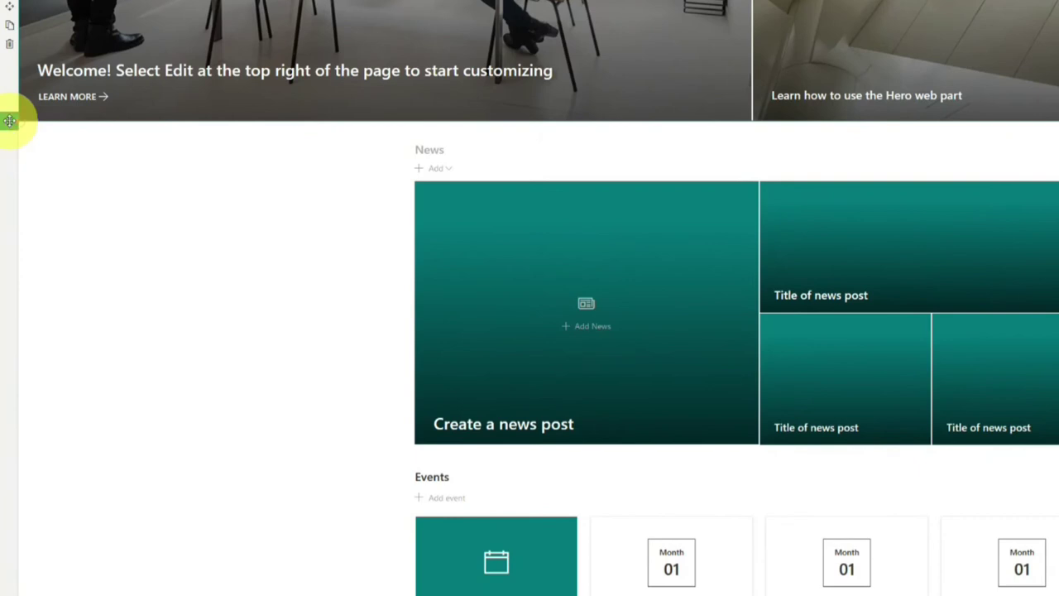
click(9, 121)
click(116, 163)
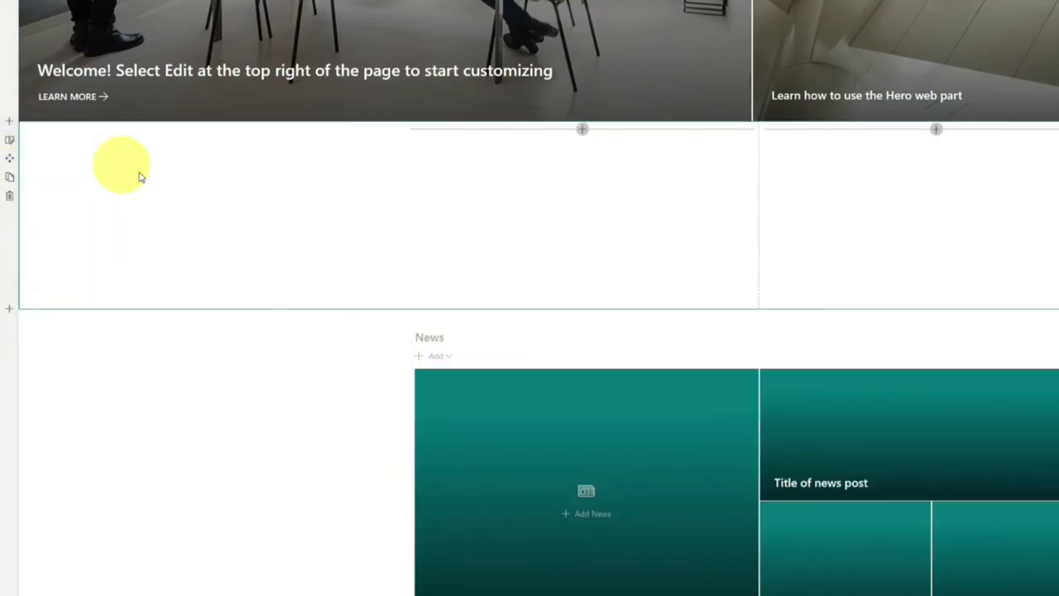
Add a Text web part reading "Idea for Festival" to the new section's first column.
click(583, 130)
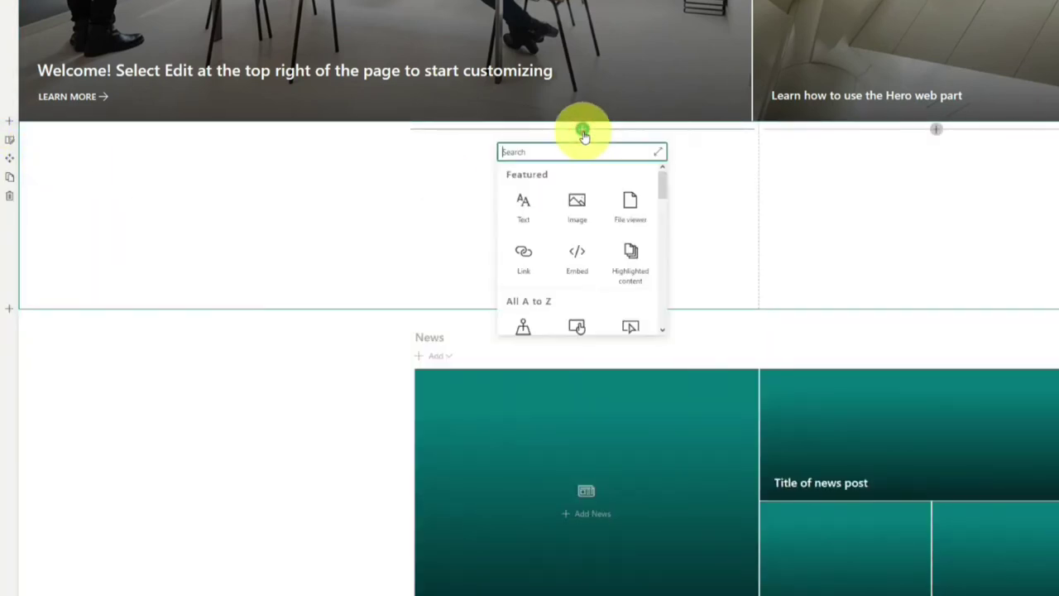
click(523, 204)
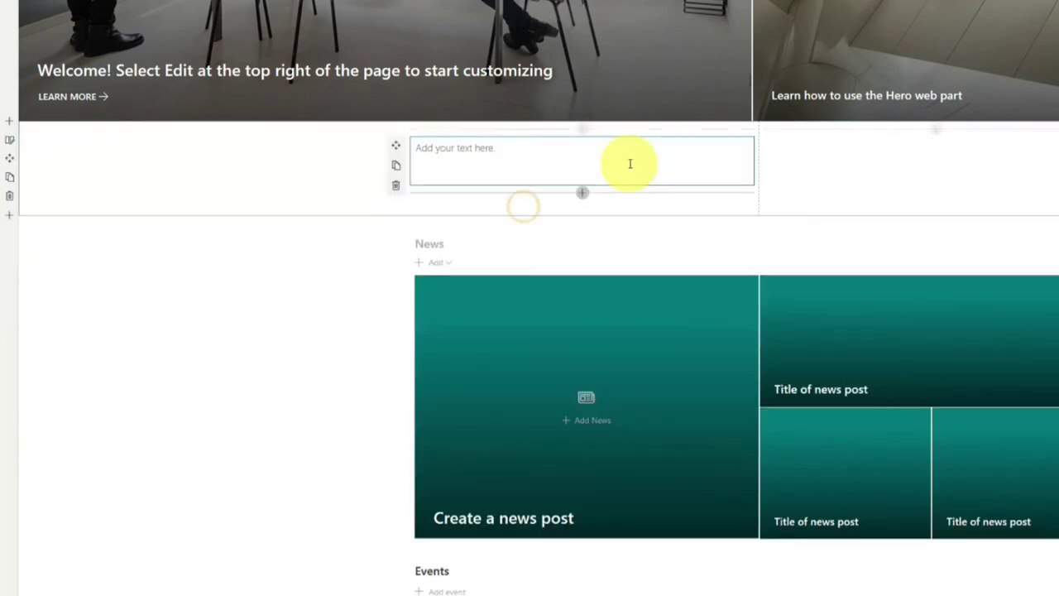
text(Idea)
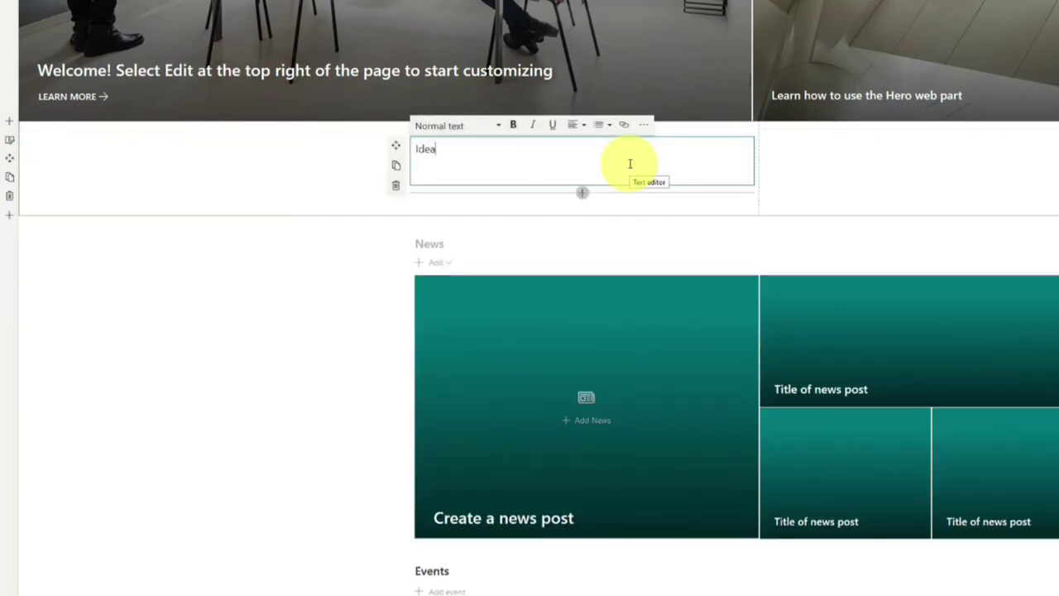
text( for Festival)
Add a List web part showing the Ideas for festival list below the text and open its settings.
click(583, 192)
scroll(583, 265, down, 3)
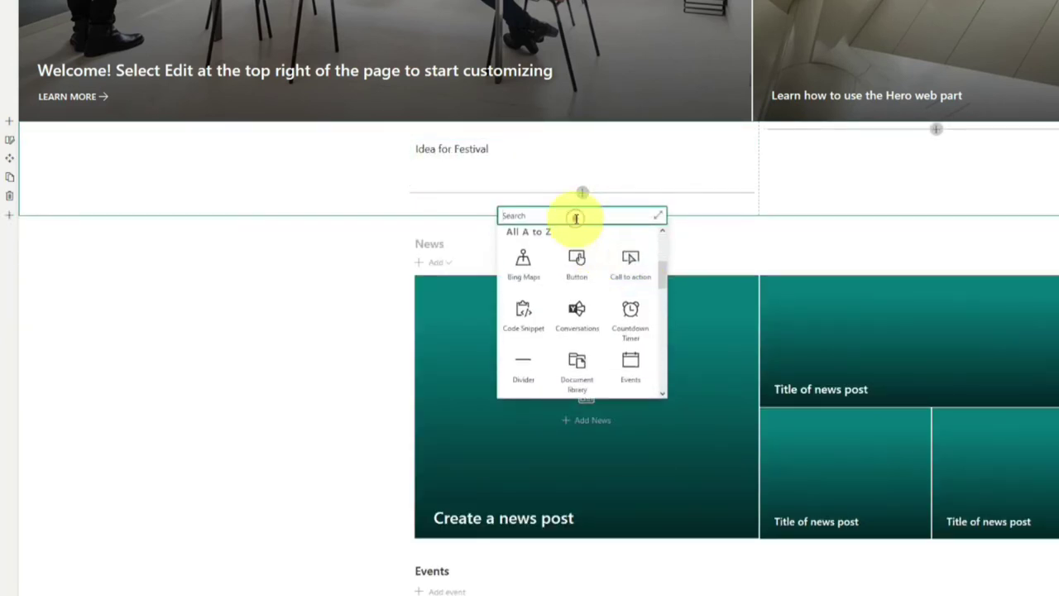
text(list)
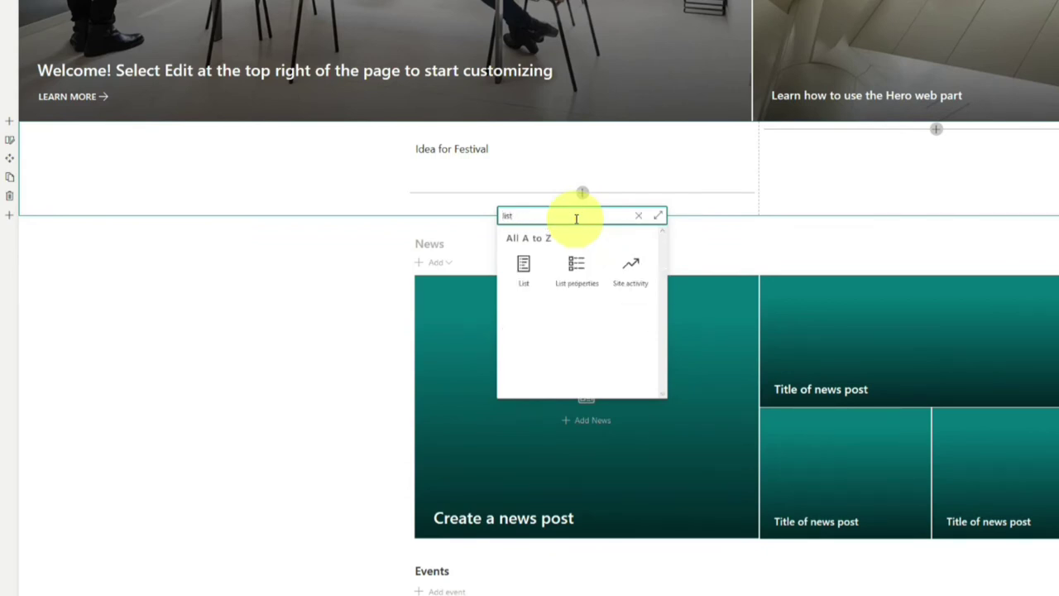
click(526, 270)
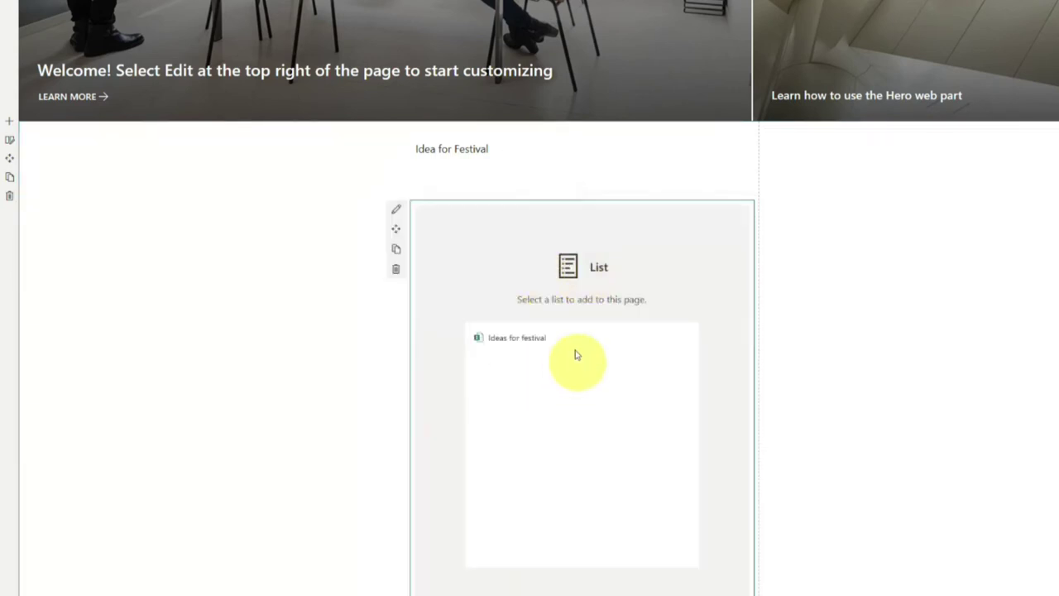
click(517, 344)
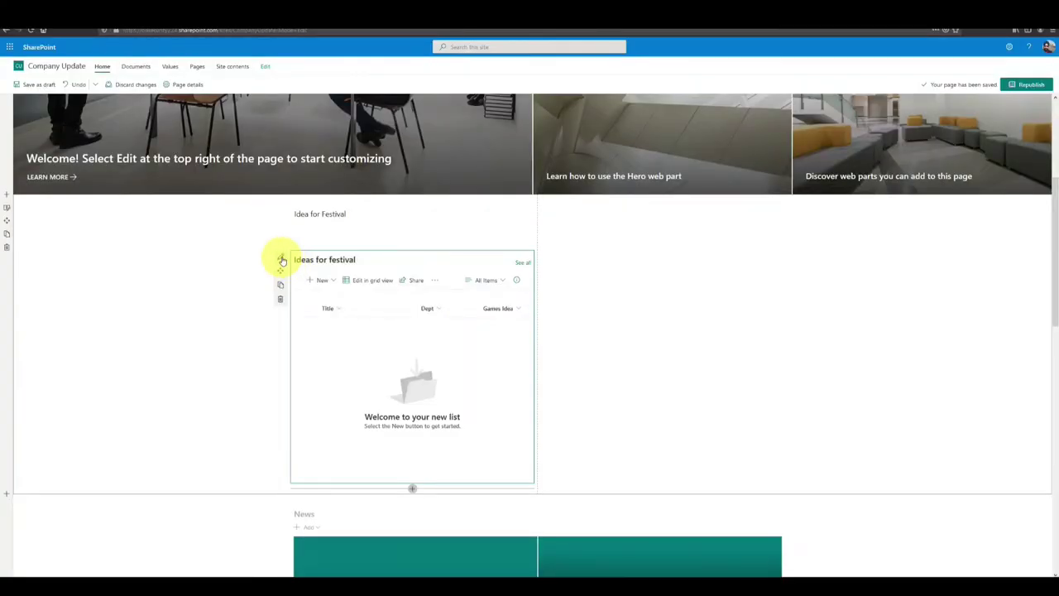
click(396, 209)
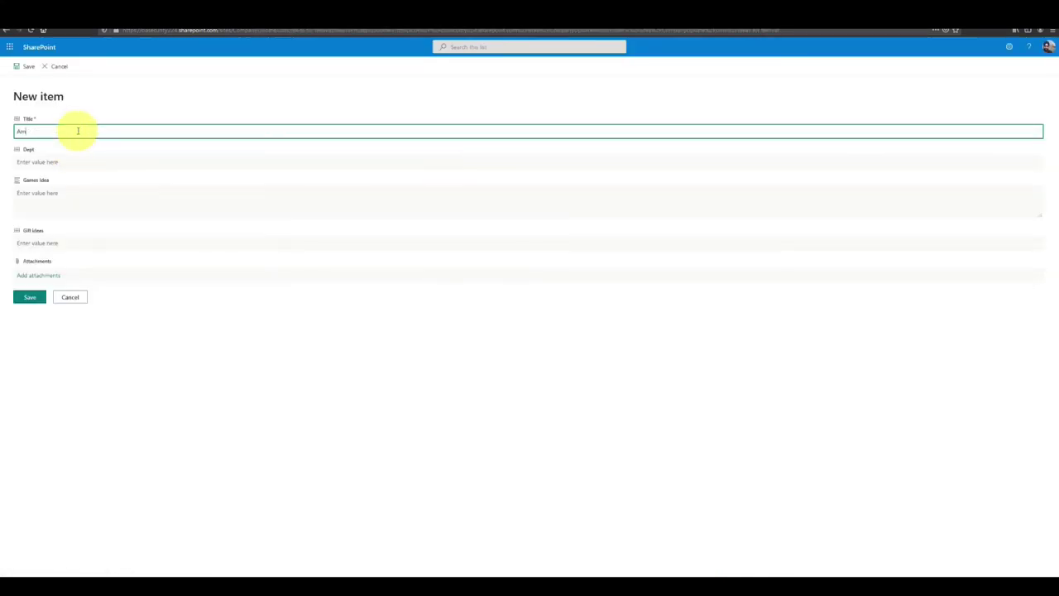
Save a new list item with a person's name as Title, Dept IT, Games Idea "Christmas activity" and Gift ideas "Amazon voucher".
text(rit)
click(74, 162)
text(IT)
click(71, 206)
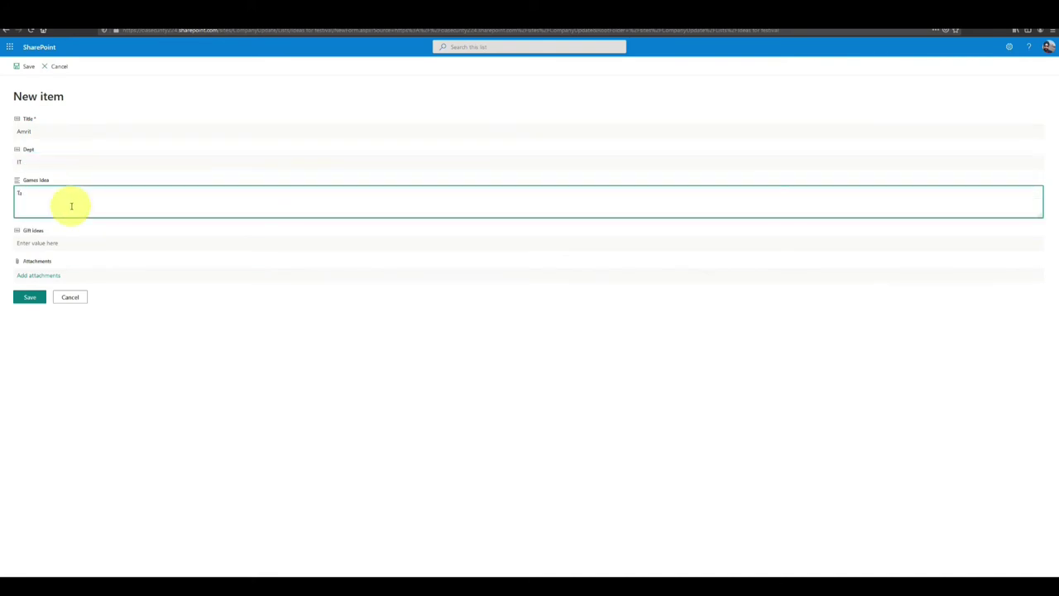
text(Ta)
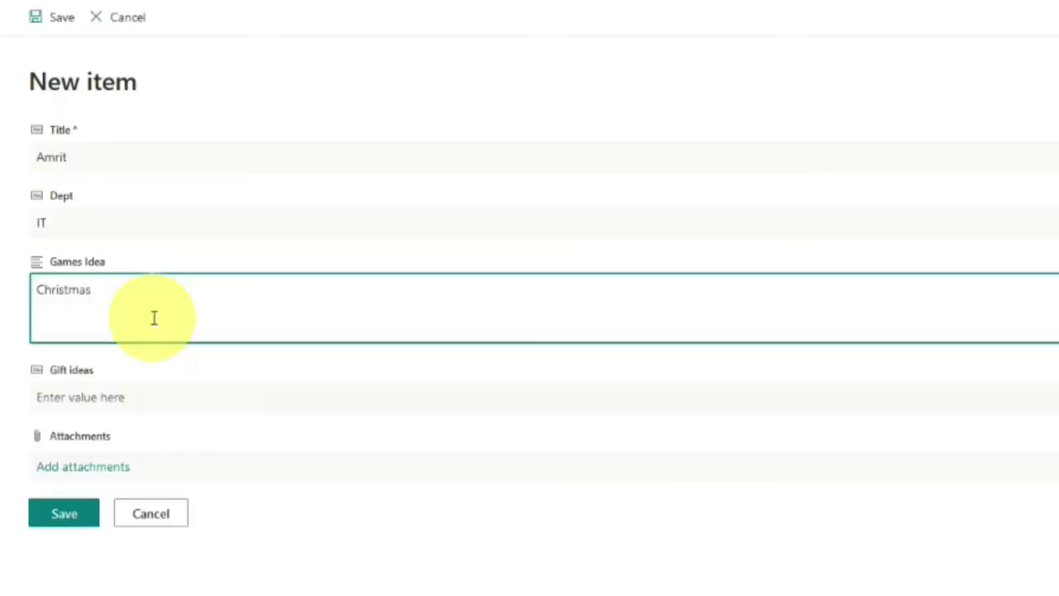
text(y)
click(170, 397)
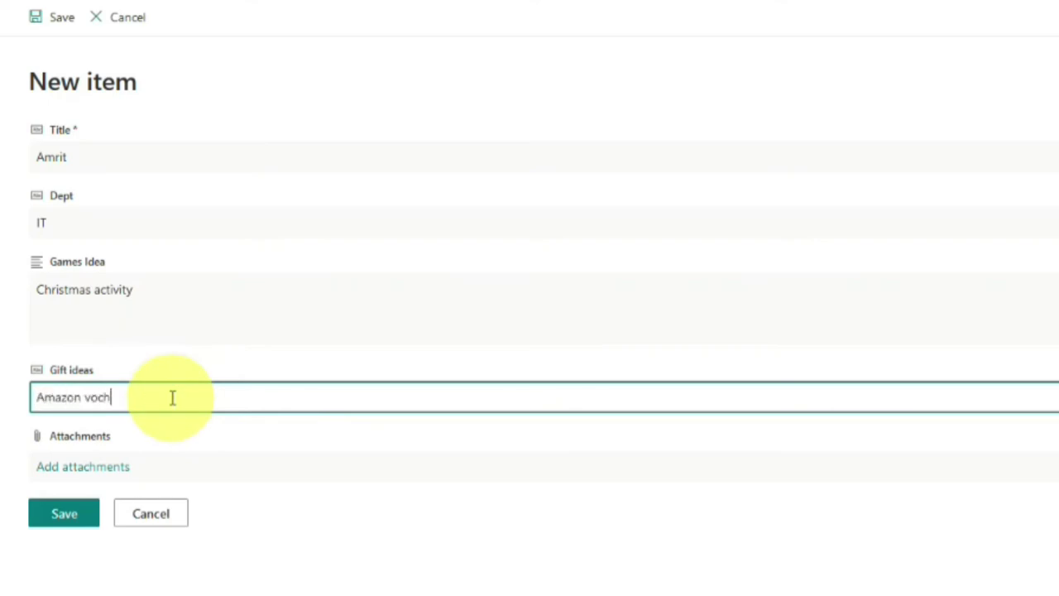
text(Amazon voucher)
click(64, 515)
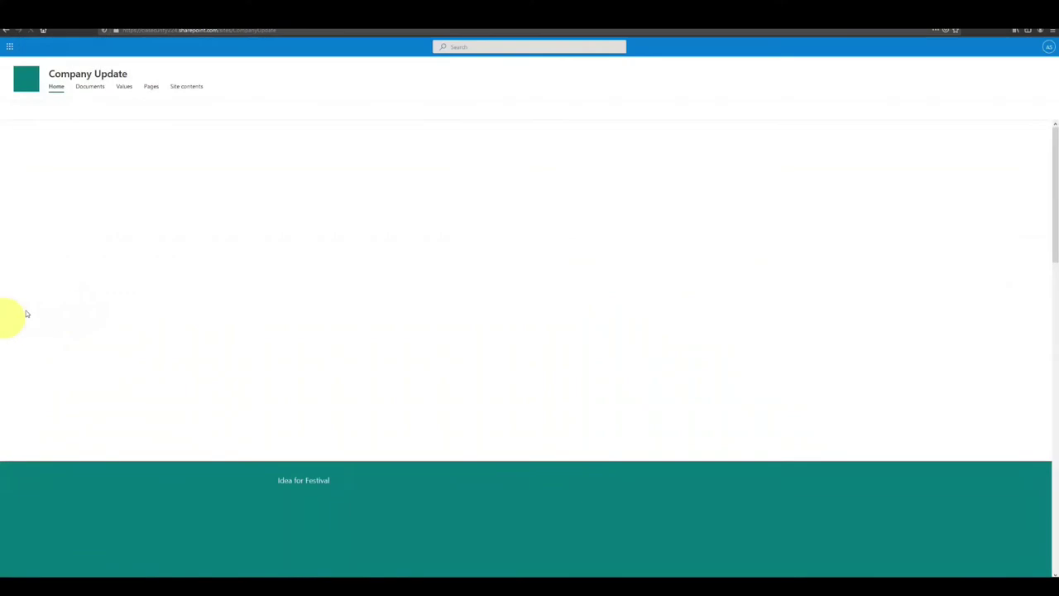
Check the Ideas for festival list on the home page and cancel editing the site navigation.
scroll(525, 362, down, 3)
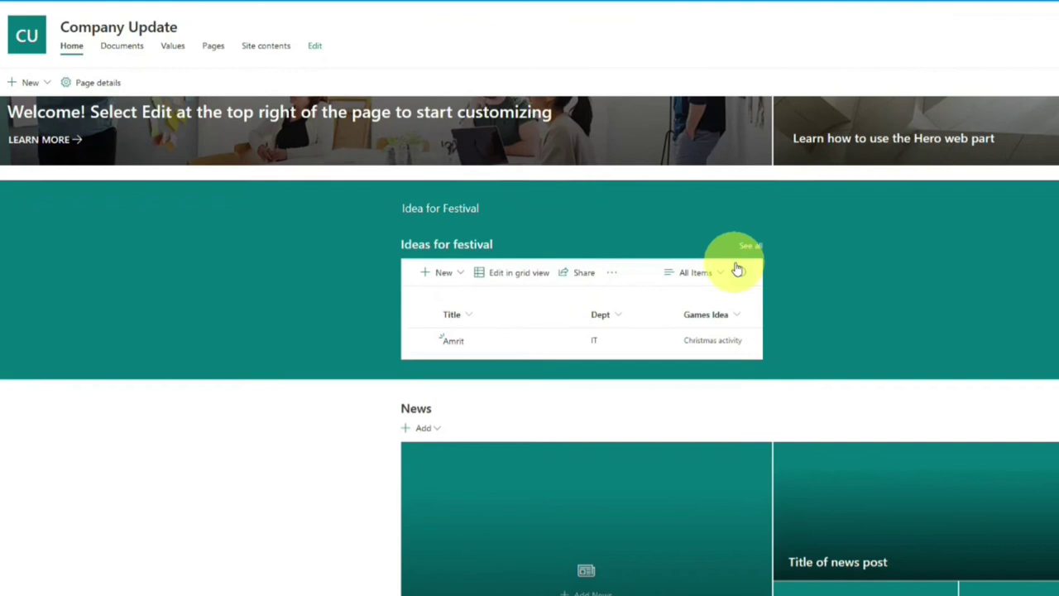
scroll(736, 267, up, 5)
scroll(398, 367, down, 3)
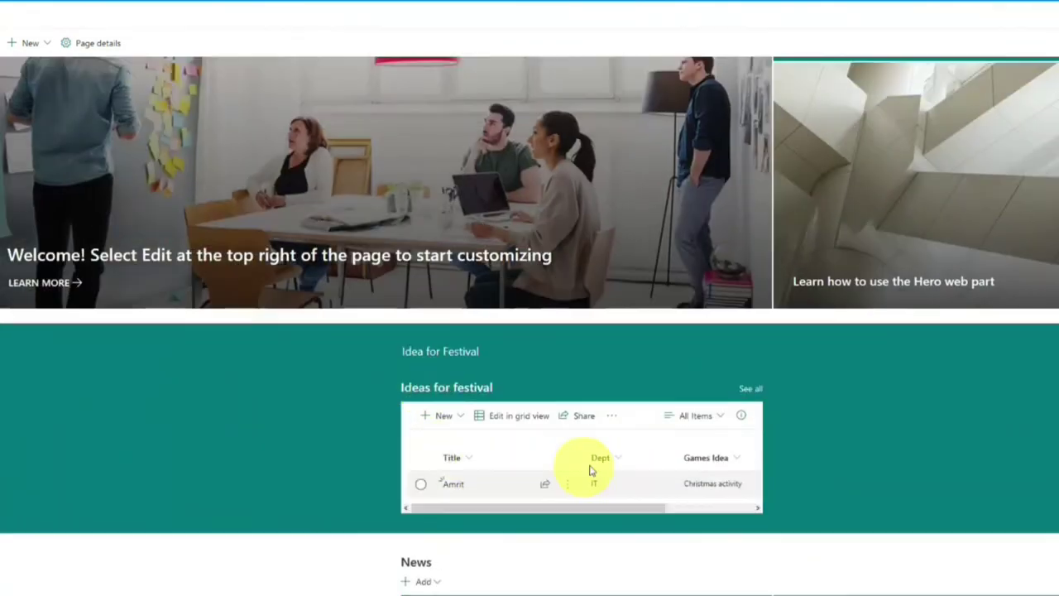
drag(549, 504, 512, 511)
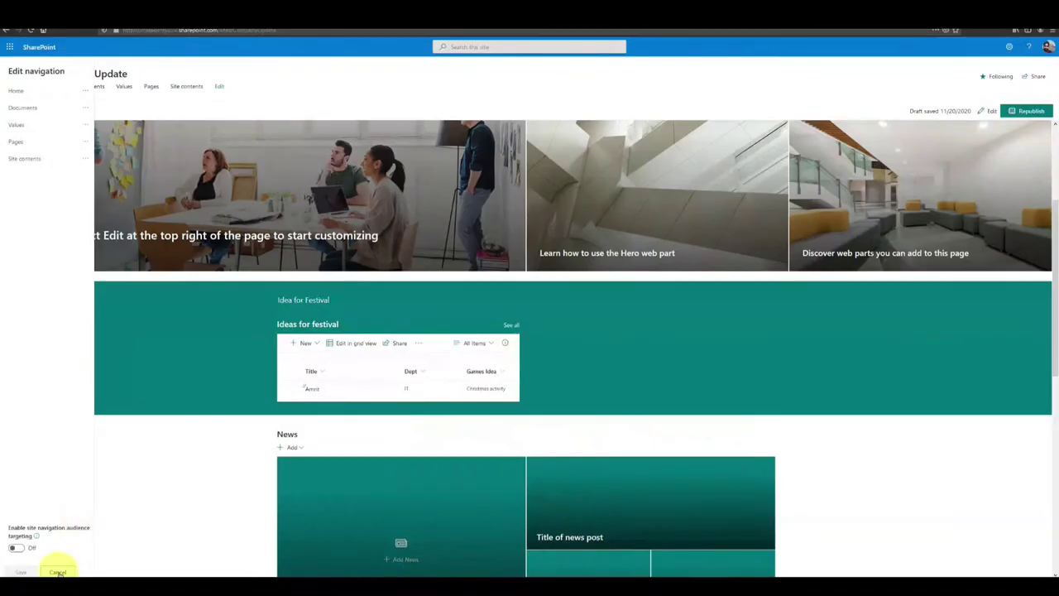
click(52, 565)
Edit the home page and add a World clock web part to the second column of the festival section.
click(990, 112)
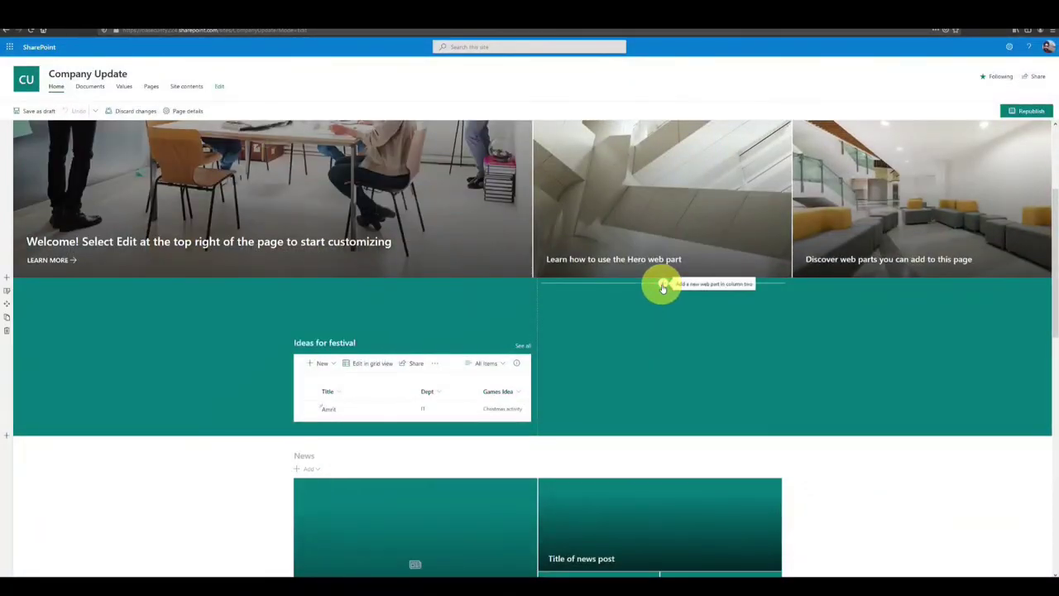
click(663, 286)
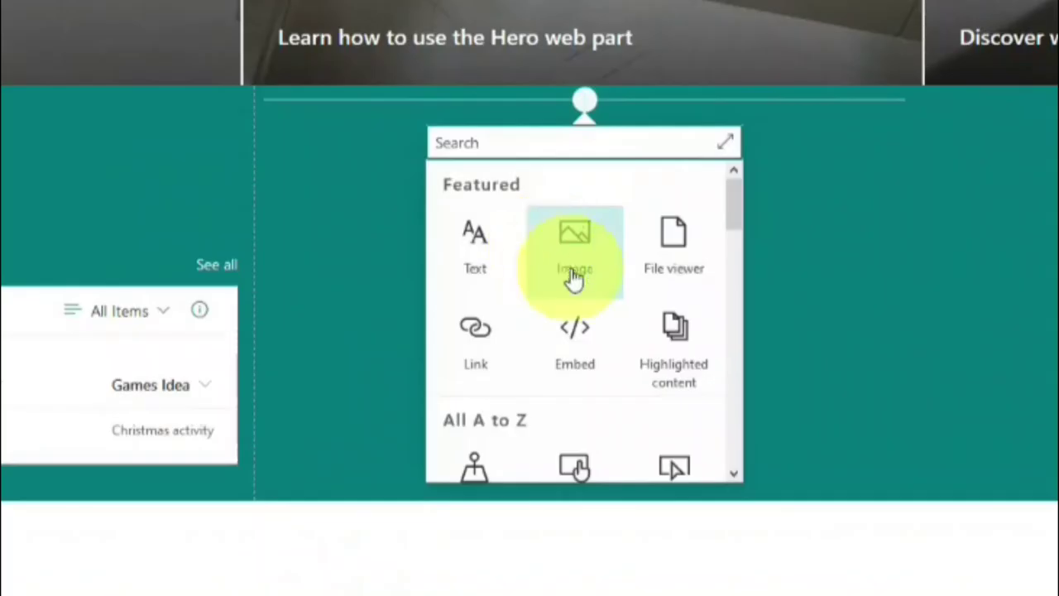
click(653, 304)
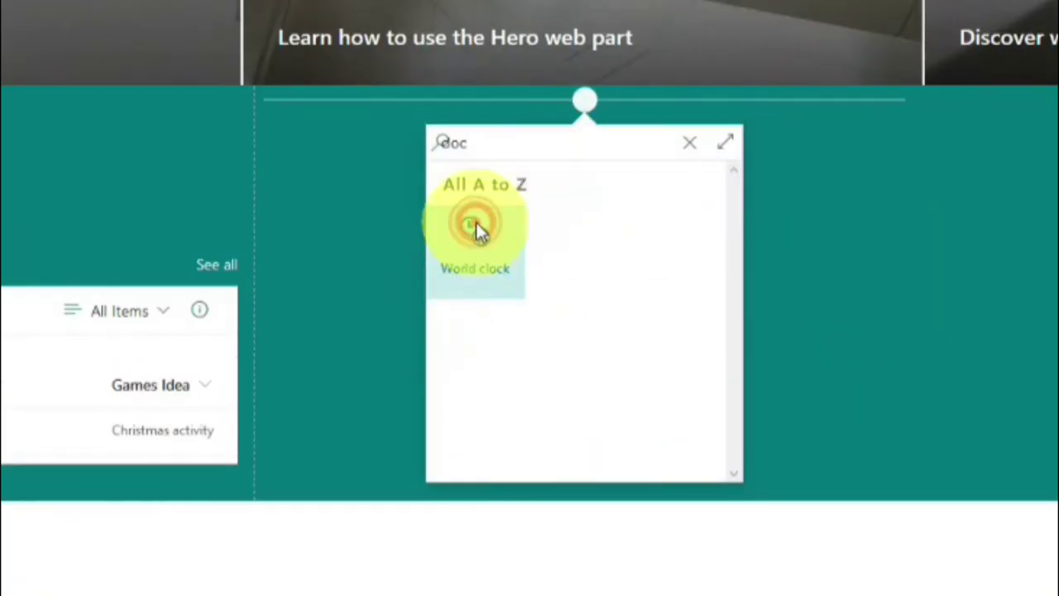
click(476, 224)
Add California City, California and New Delhi, India as locations in the World clock web part.
click(407, 211)
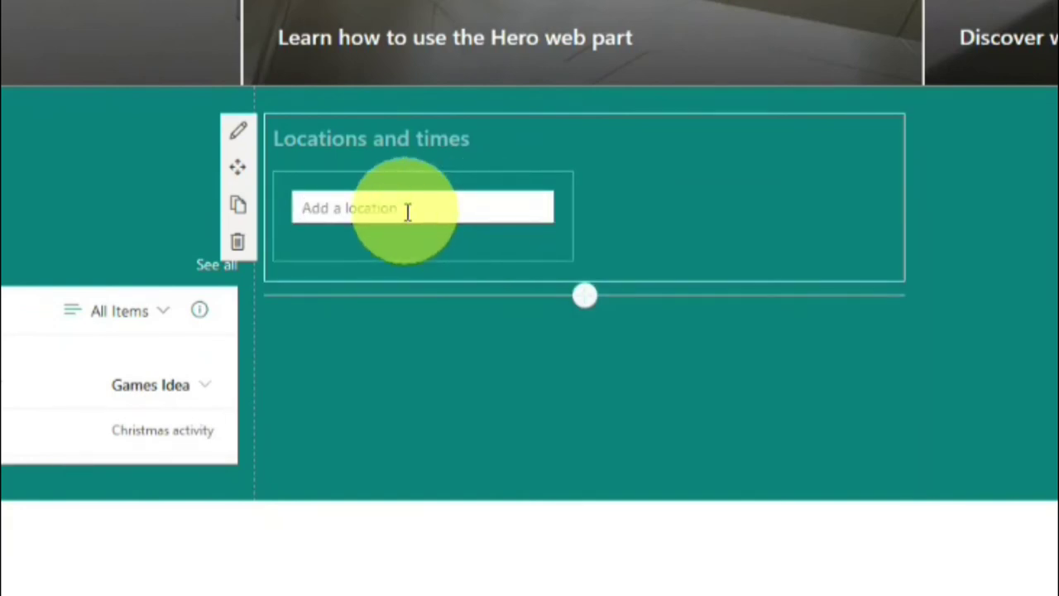
text(xa)
key(BackSpace)
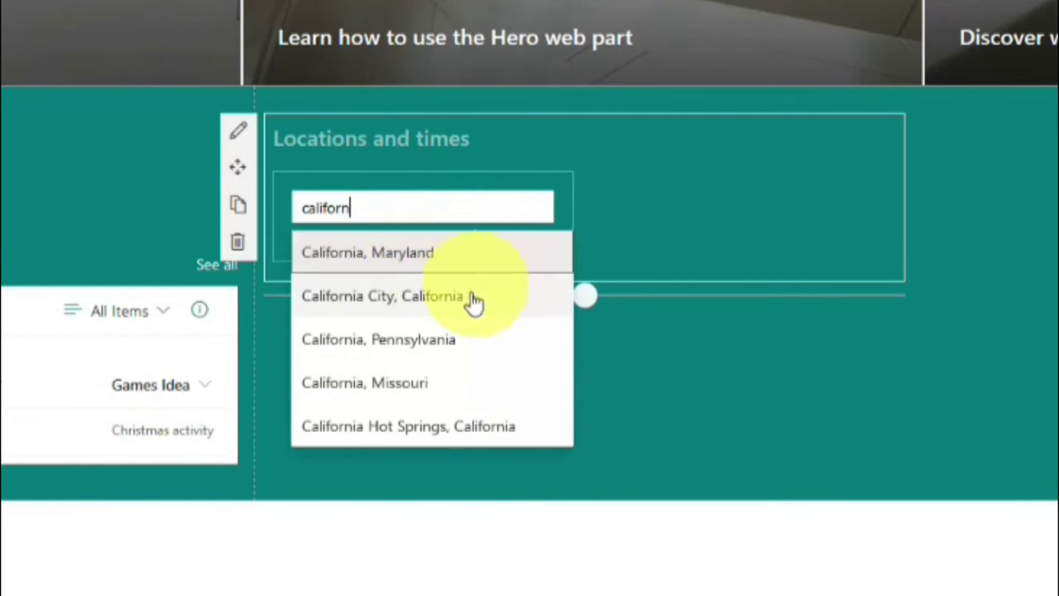
click(643, 207)
text(india del)
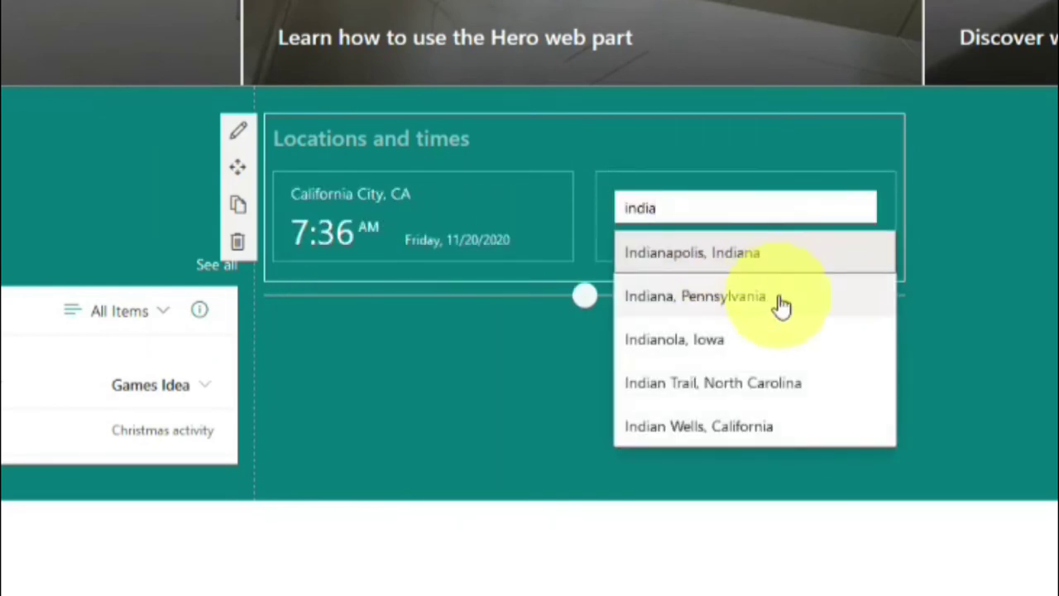
click(740, 265)
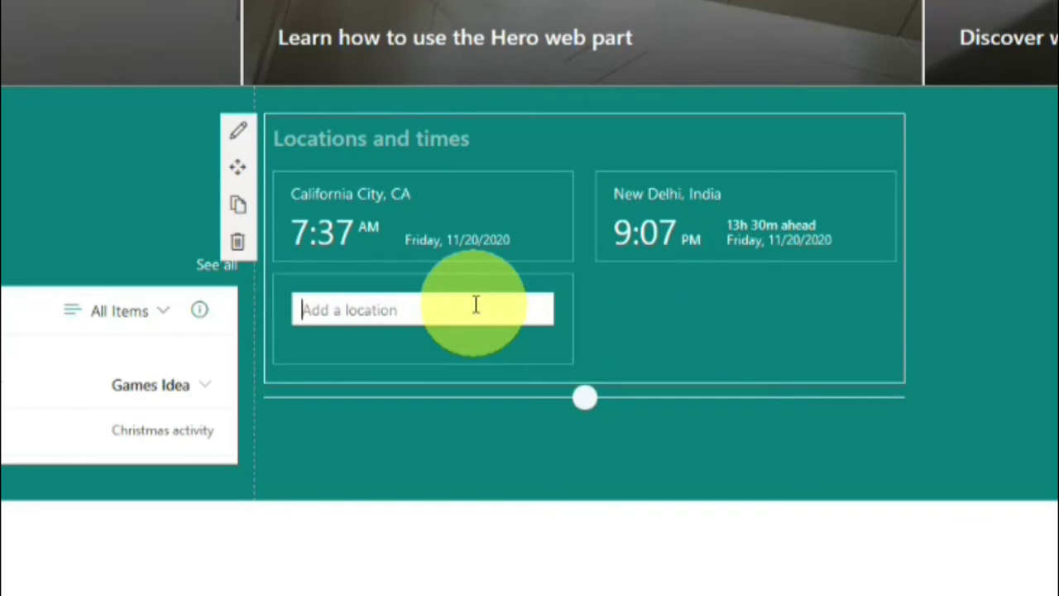
Add Dubai, United Arab Emirates and New York, New York as further World clock locations.
text(dubai)
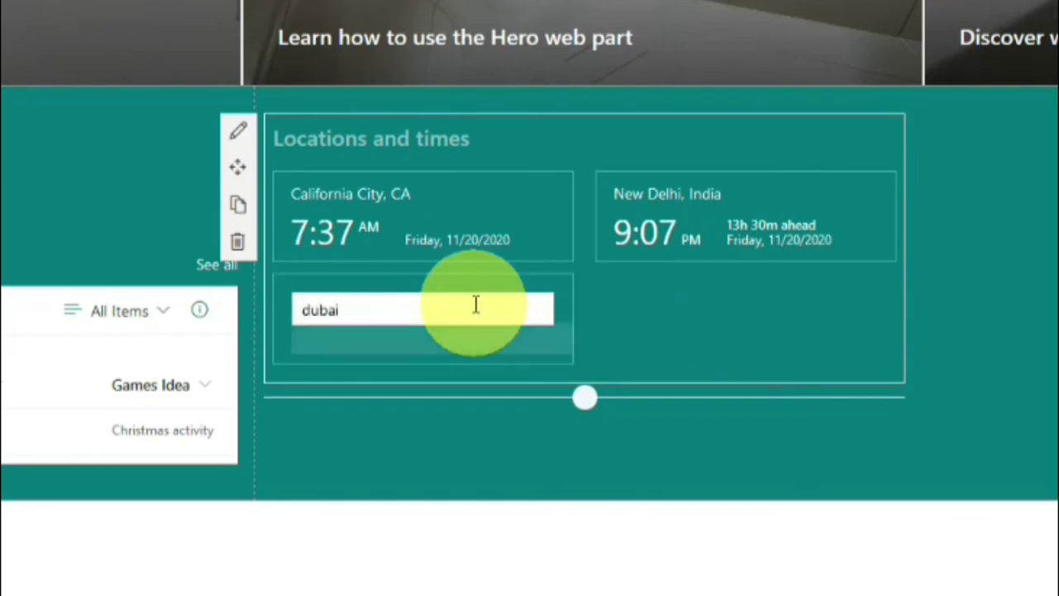
click(439, 346)
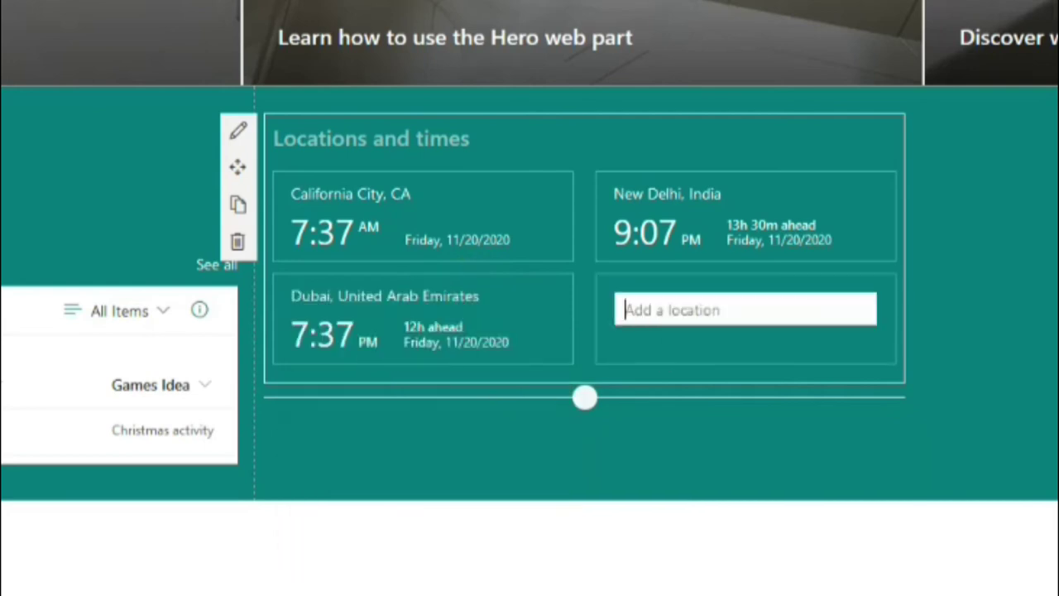
click(861, 311)
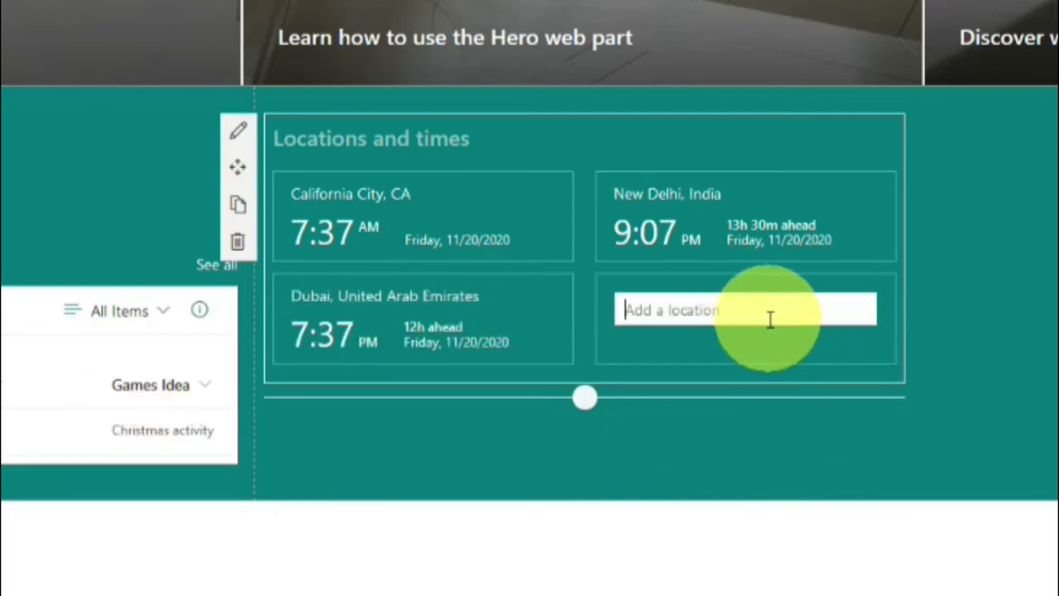
text(new york)
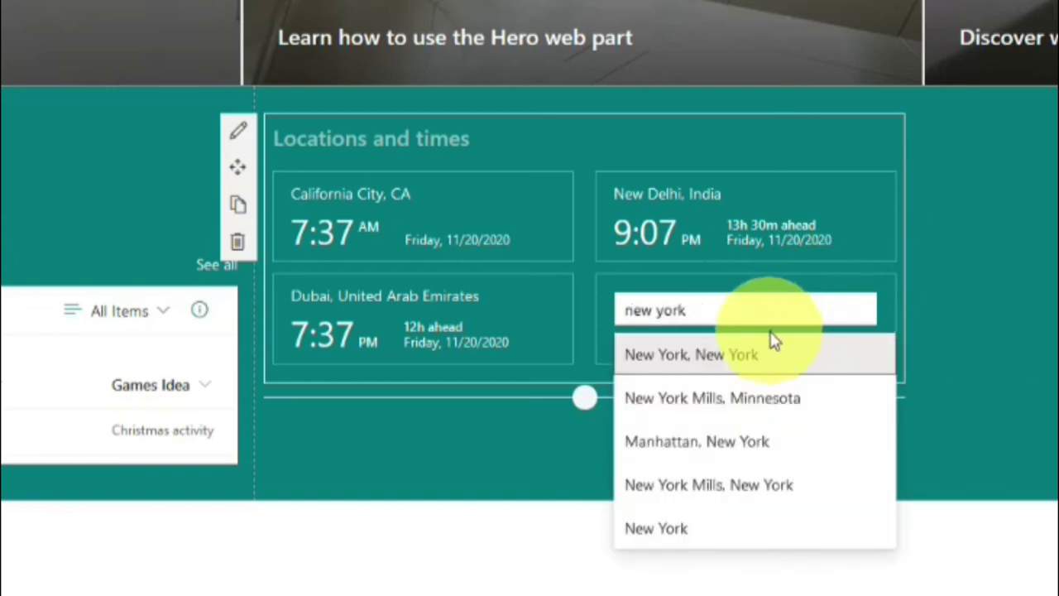
click(743, 358)
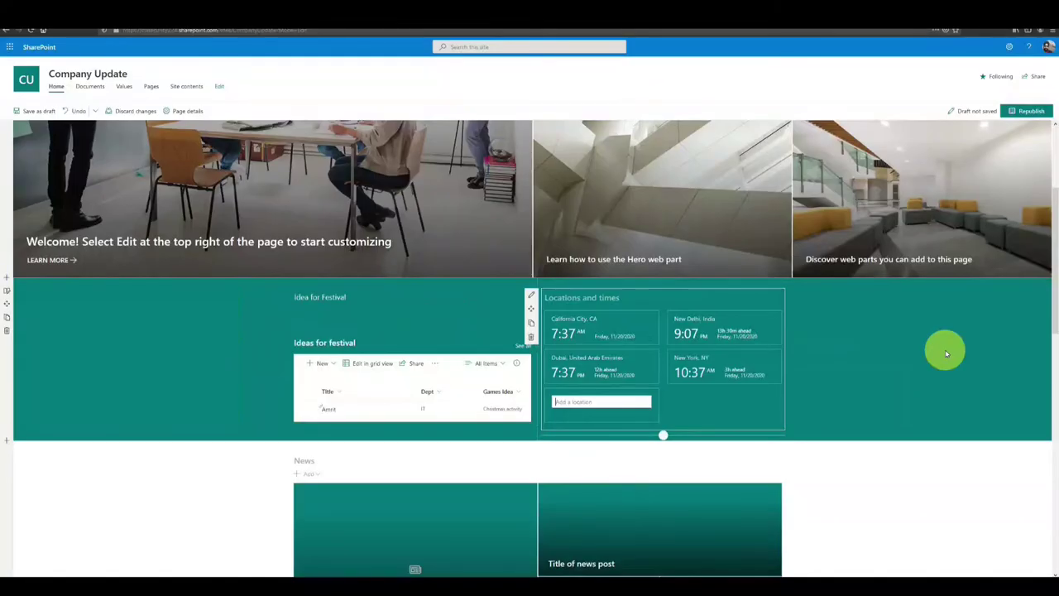
Change the festival section to a three-column layout and add a Countdown Timer web part to its third column.
click(8, 291)
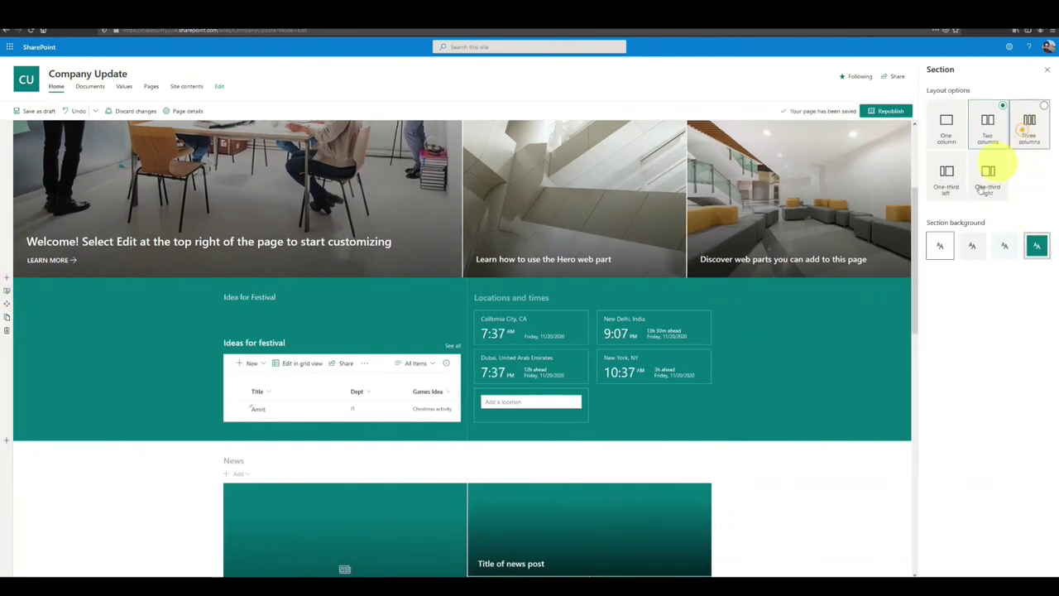
click(1029, 124)
click(631, 284)
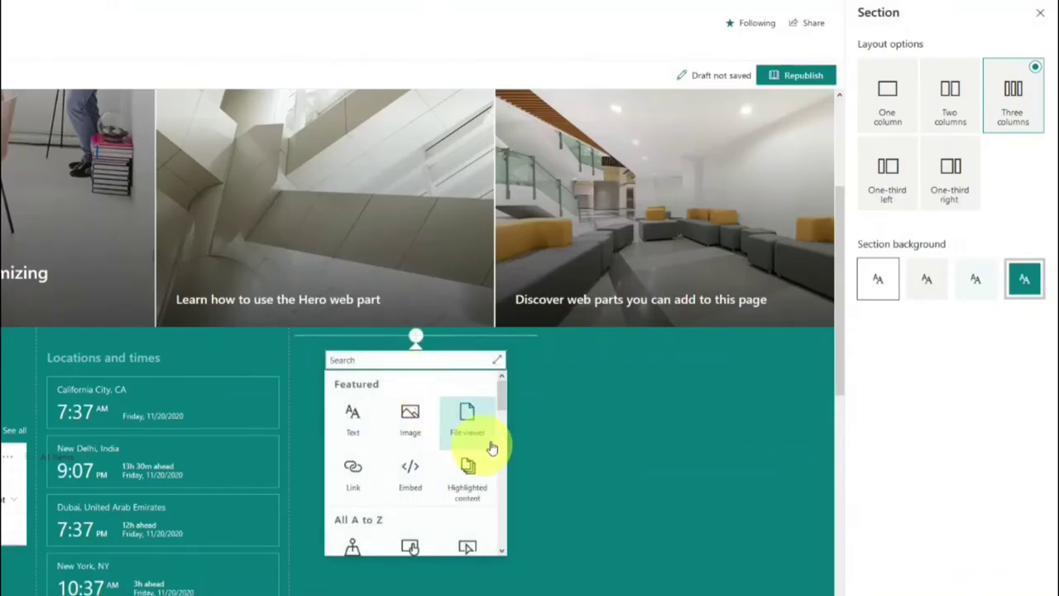
drag(502, 405, 498, 433)
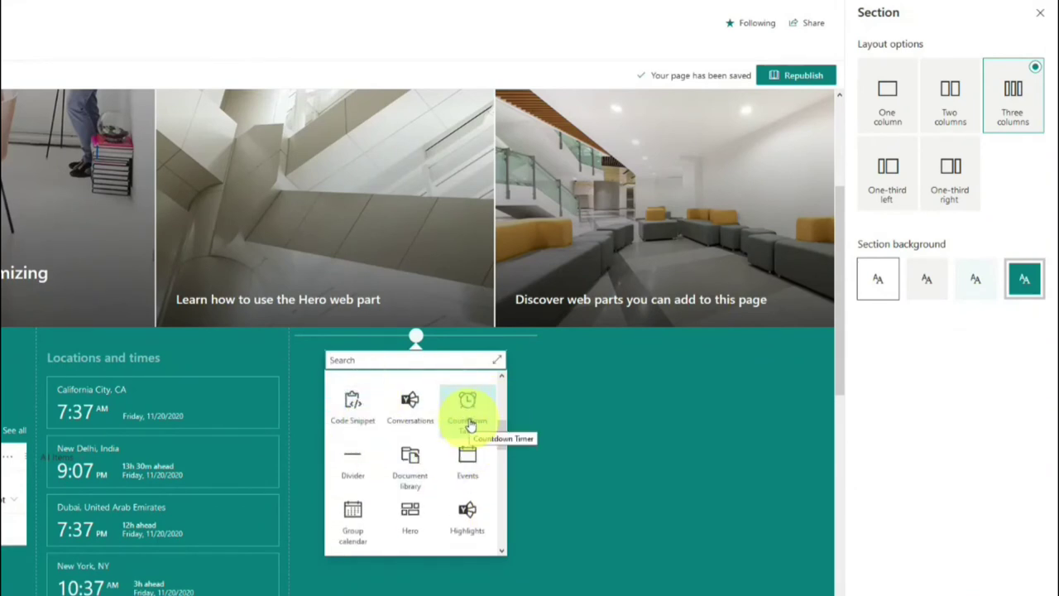
click(469, 422)
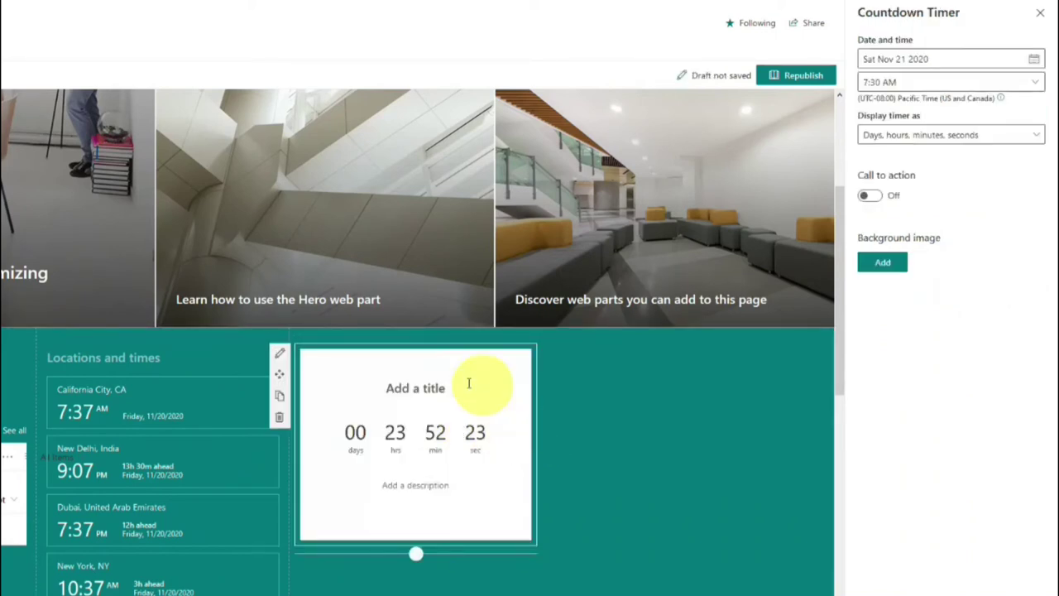
Give the countdown timer the title "Going to Open new office at Chicago".
scroll(443, 381, up, 1)
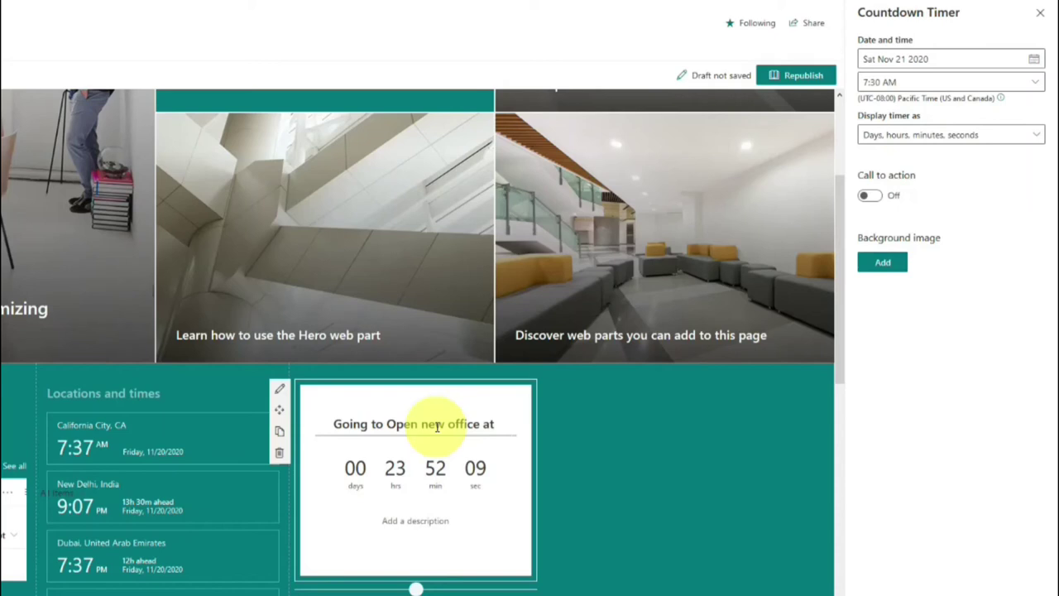
text(cago)
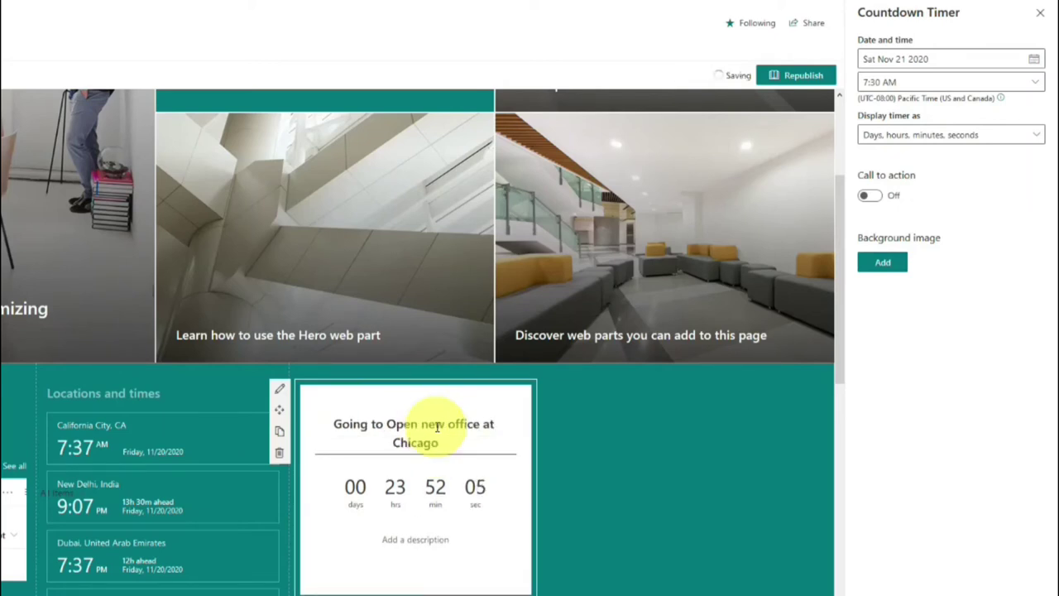
click(415, 542)
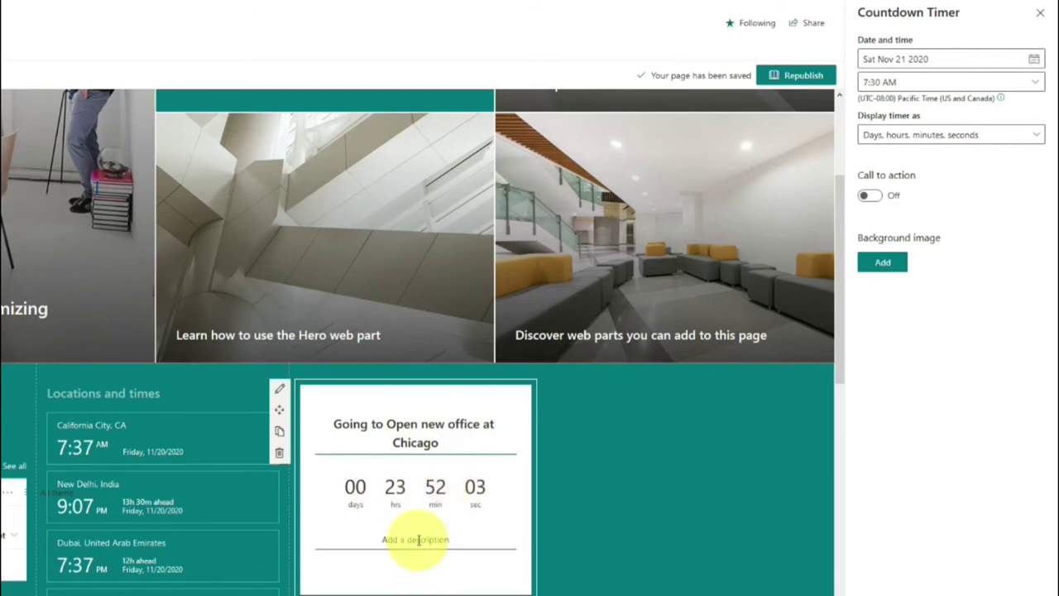
click(690, 493)
click(413, 532)
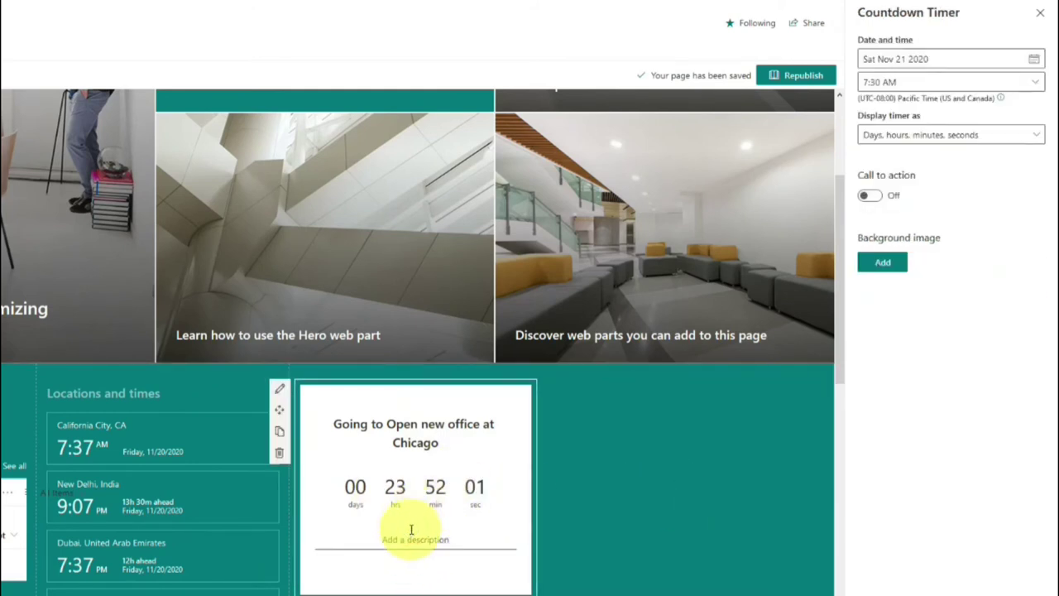
click(996, 137)
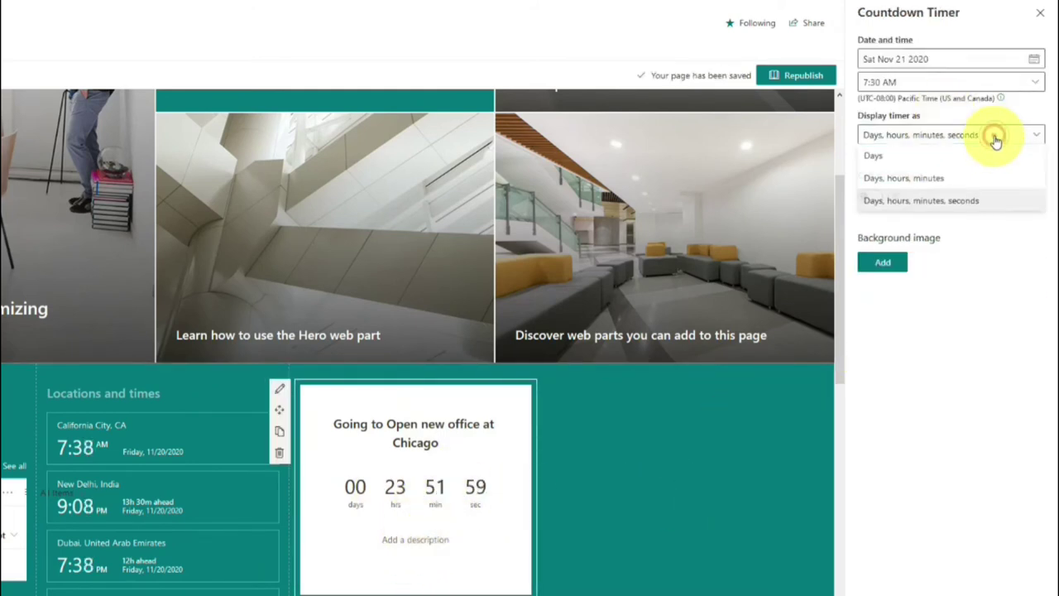
click(1002, 201)
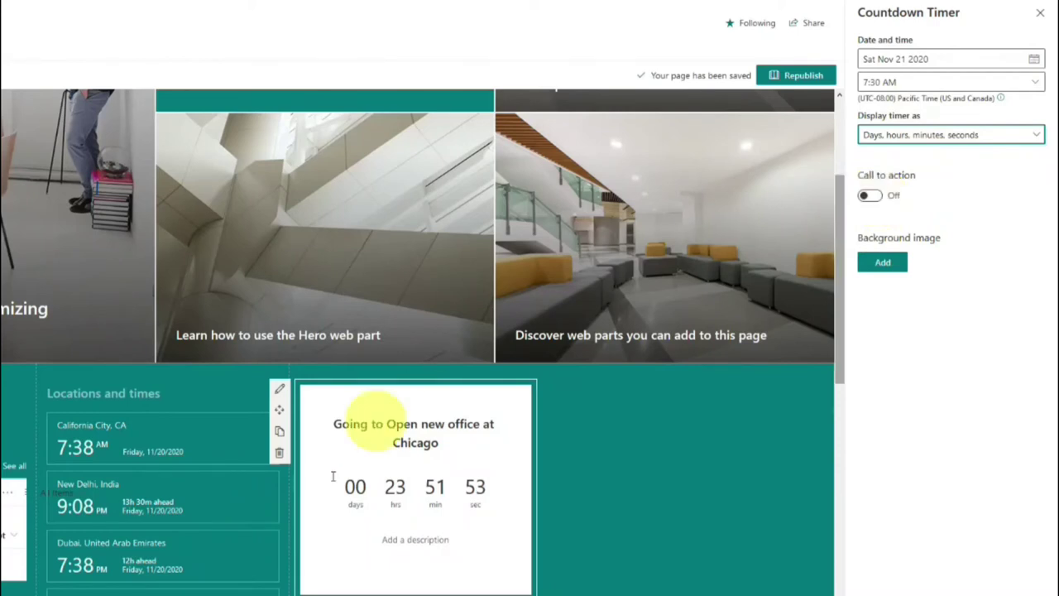
click(281, 392)
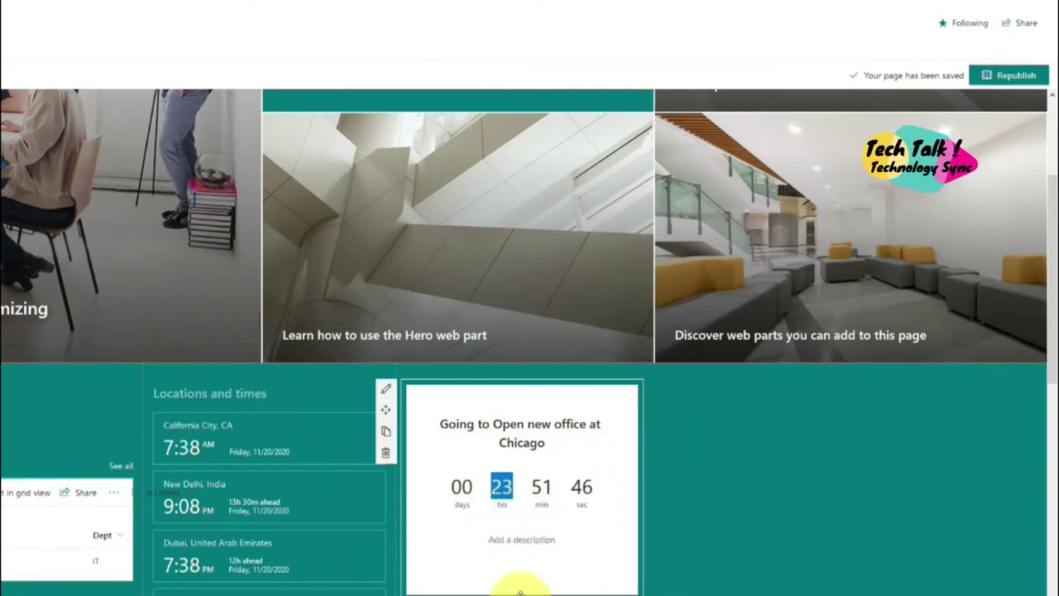
click(536, 560)
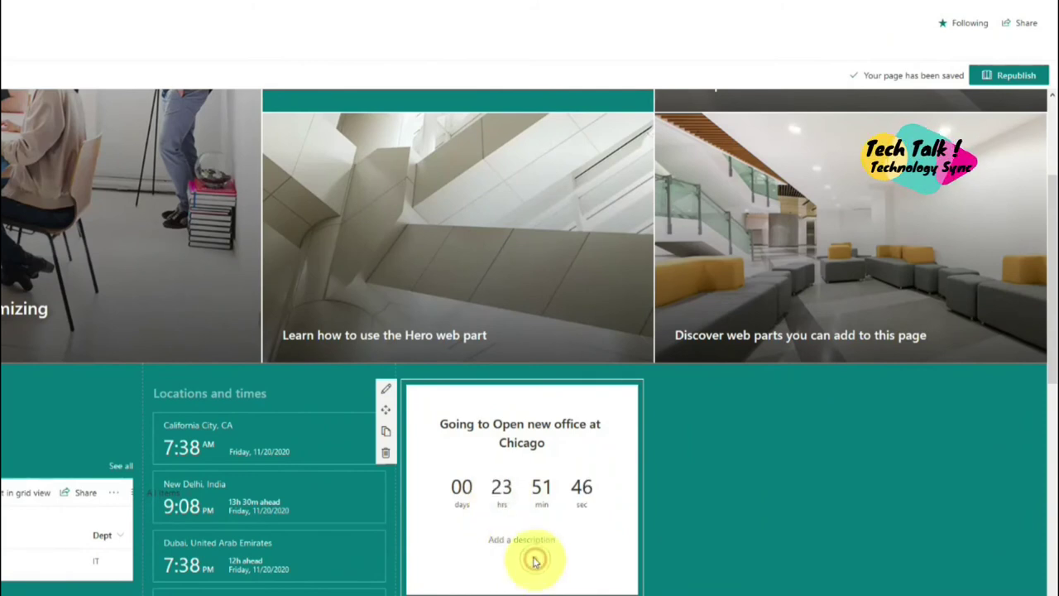
Set the countdown timer's date to Wed Nov 25 2020 and its display format to Days, hours, minutes.
click(387, 395)
click(1042, 81)
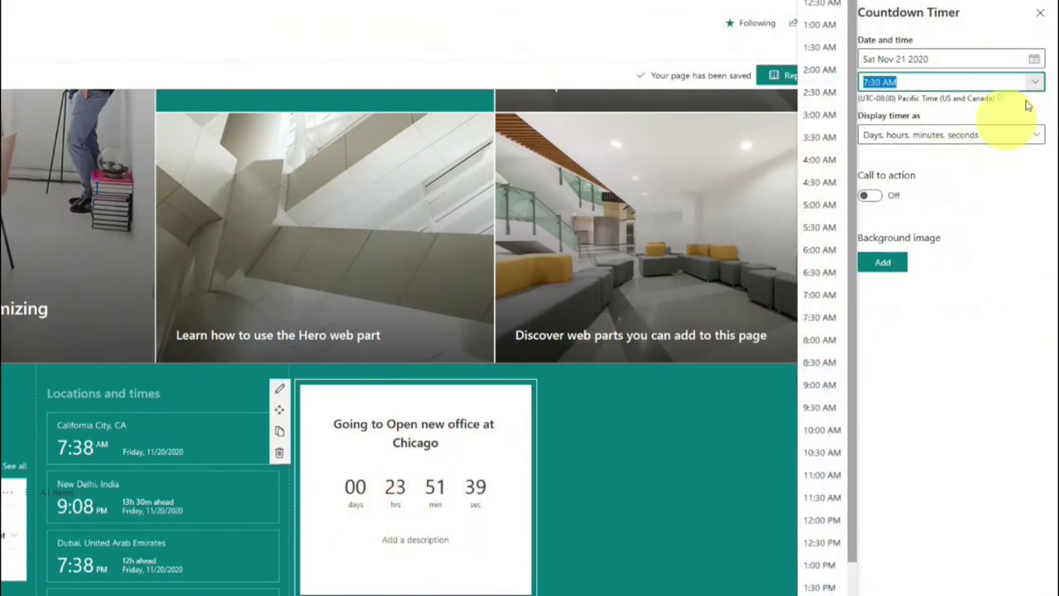
click(1035, 61)
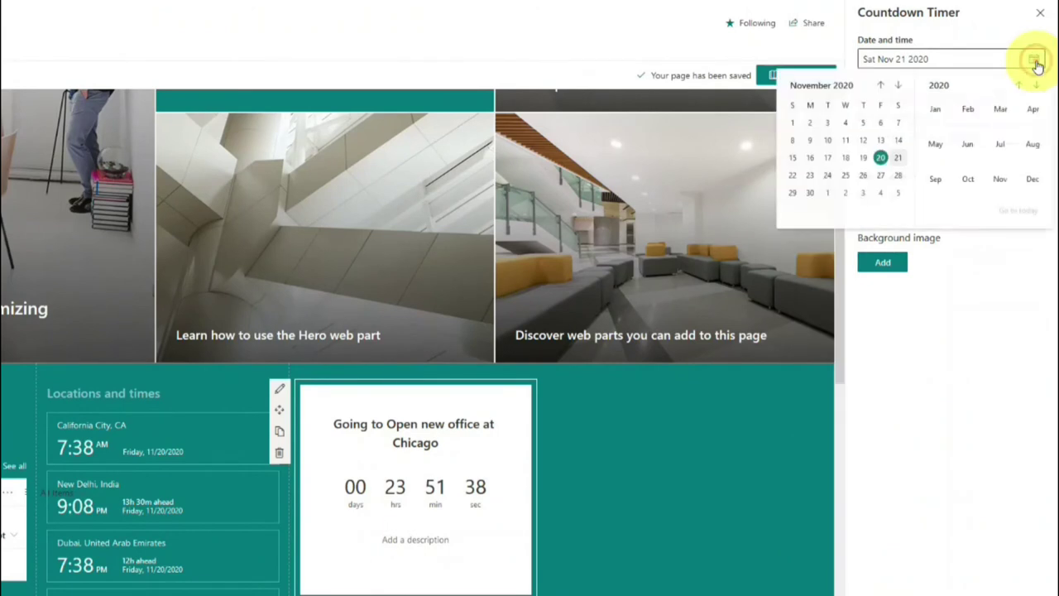
click(846, 175)
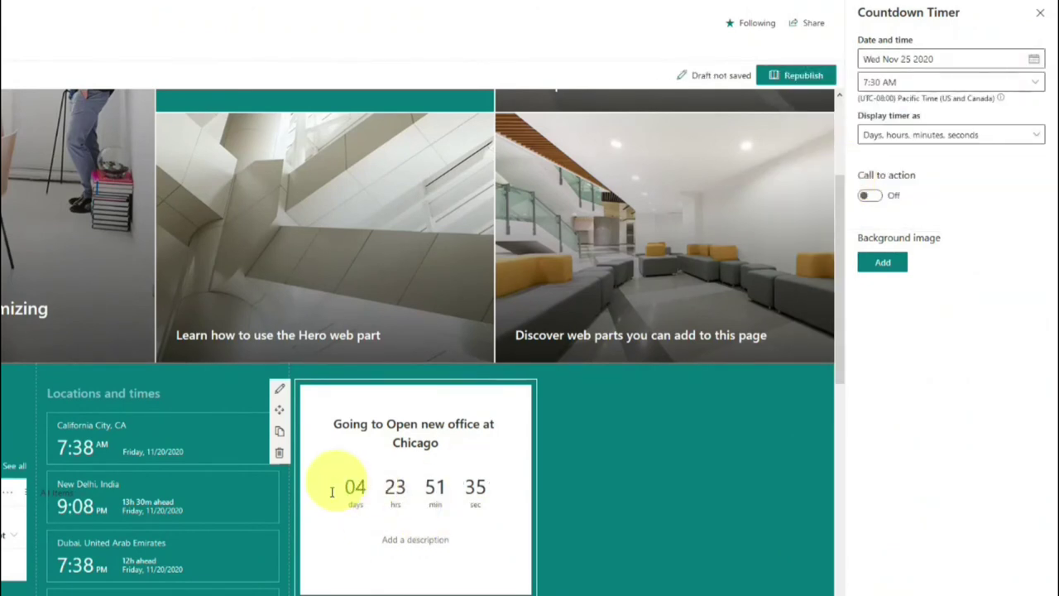
click(918, 135)
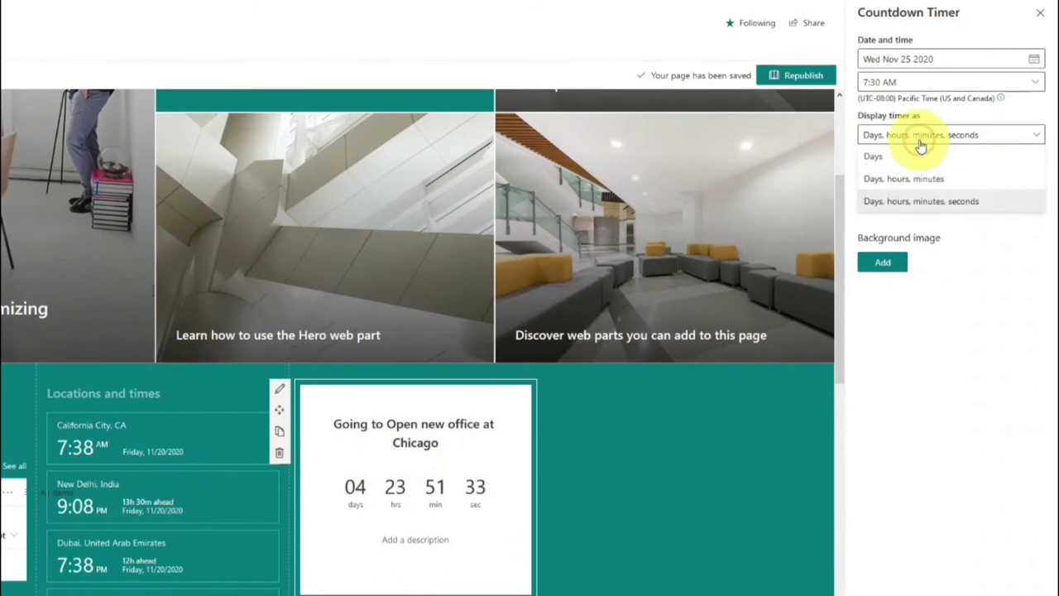
click(952, 180)
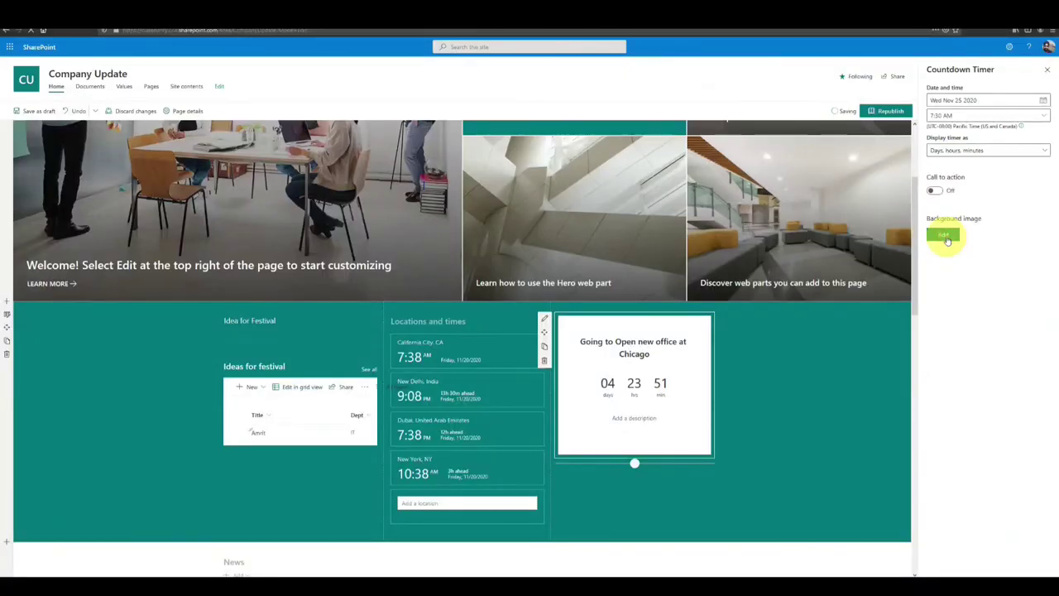
Enter "chicago" as the web image search term for the countdown timer's background.
click(945, 237)
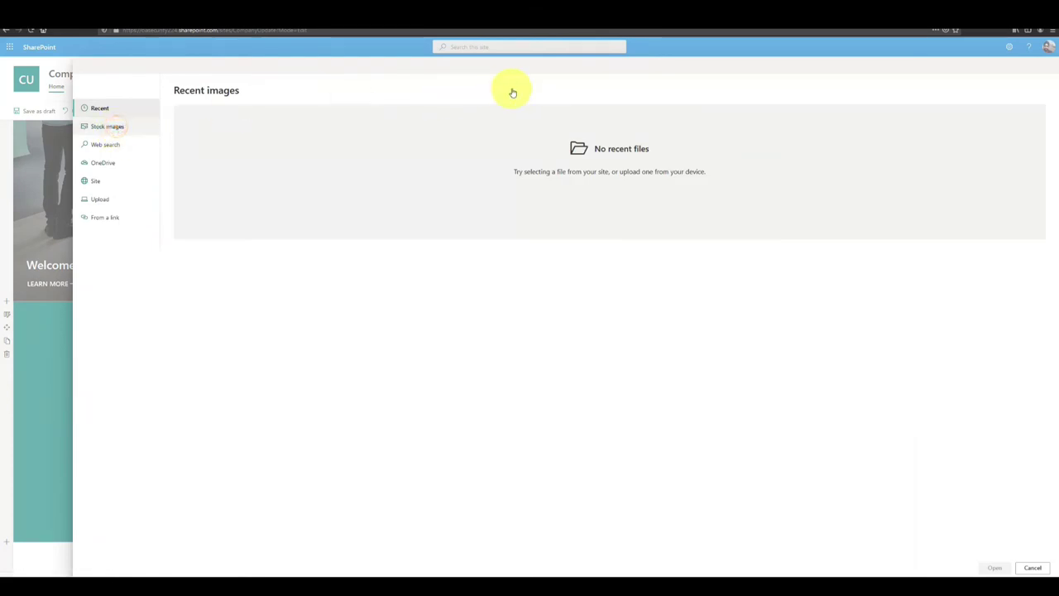
click(498, 50)
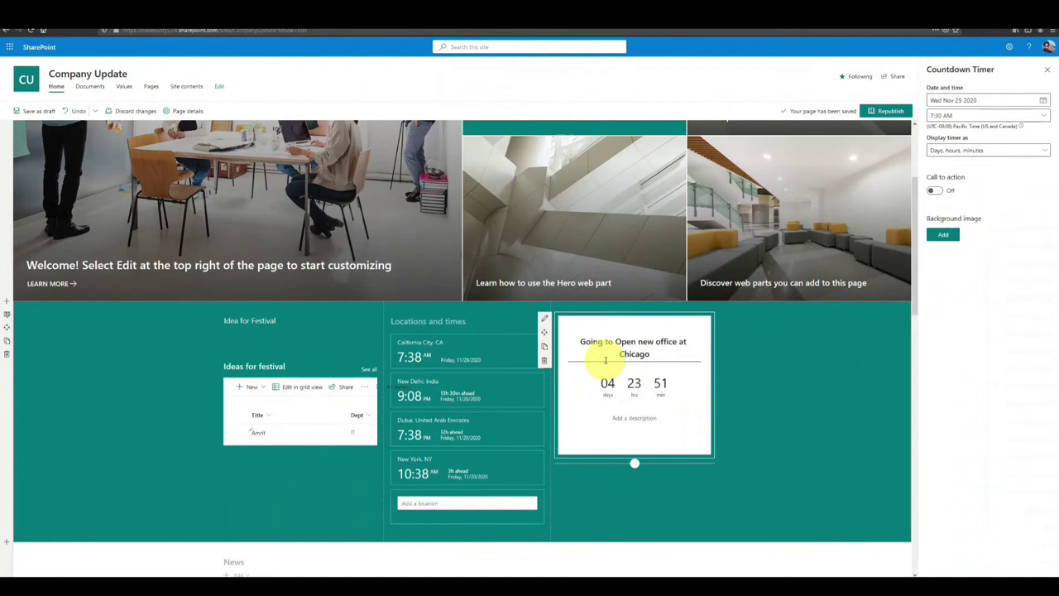
click(943, 236)
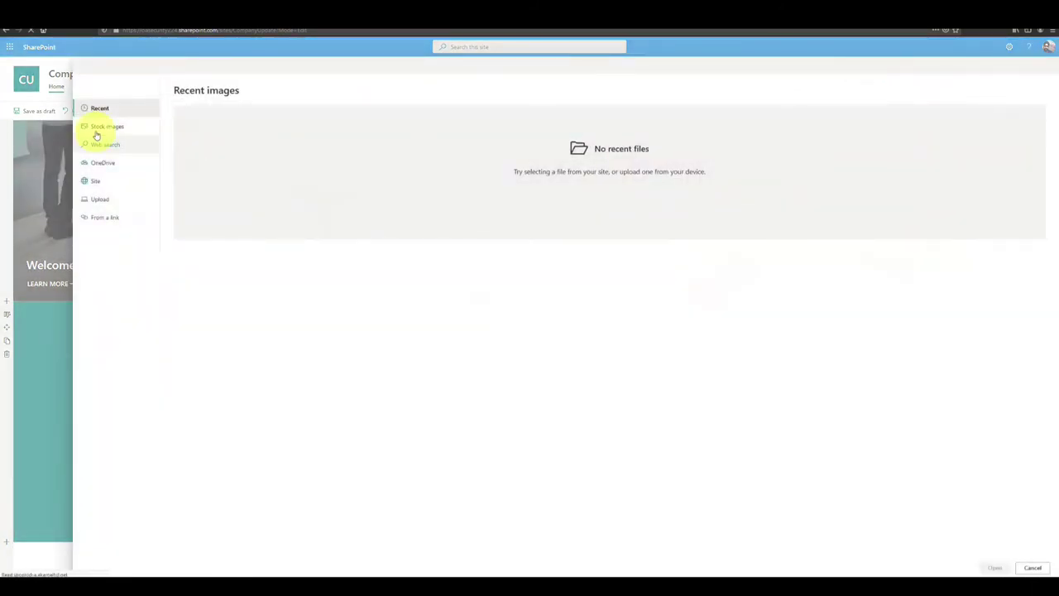
click(108, 147)
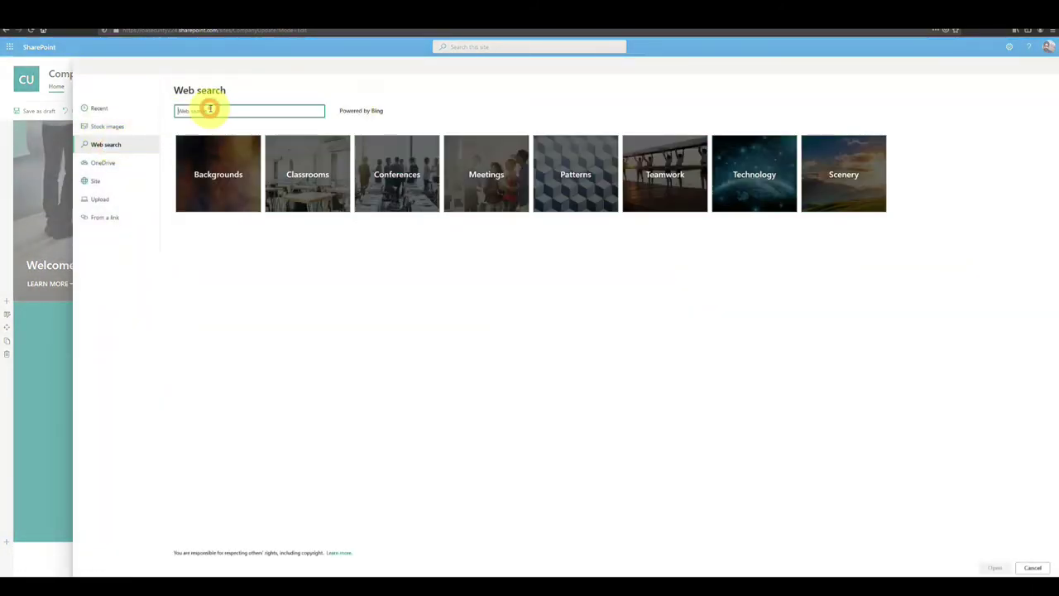
click(242, 116)
text(chicago)
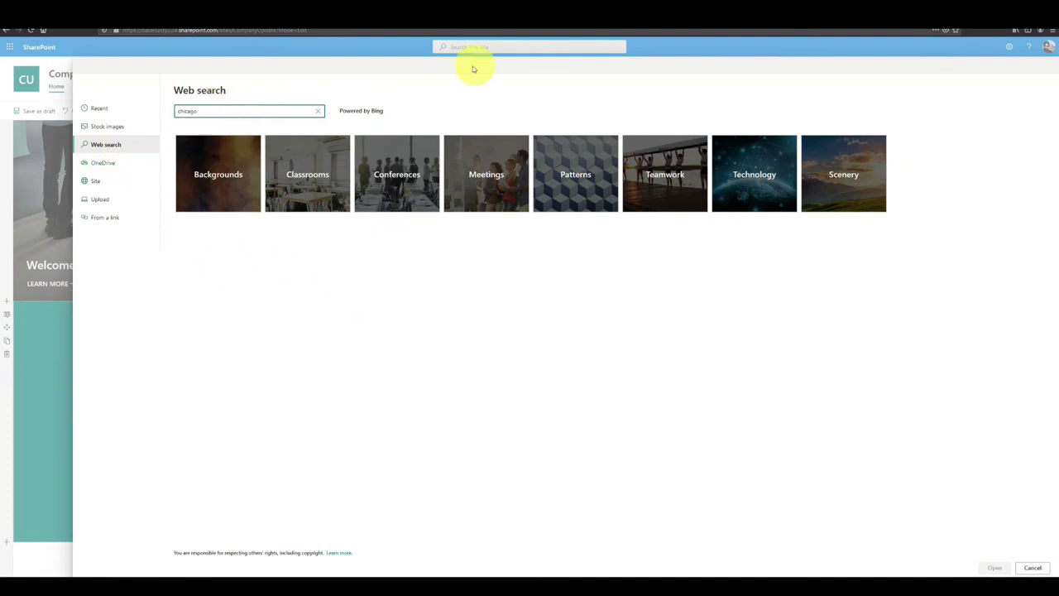
Search the stock images for "chicago" and insert the first skyline picture as the countdown timer's background image.
click(136, 130)
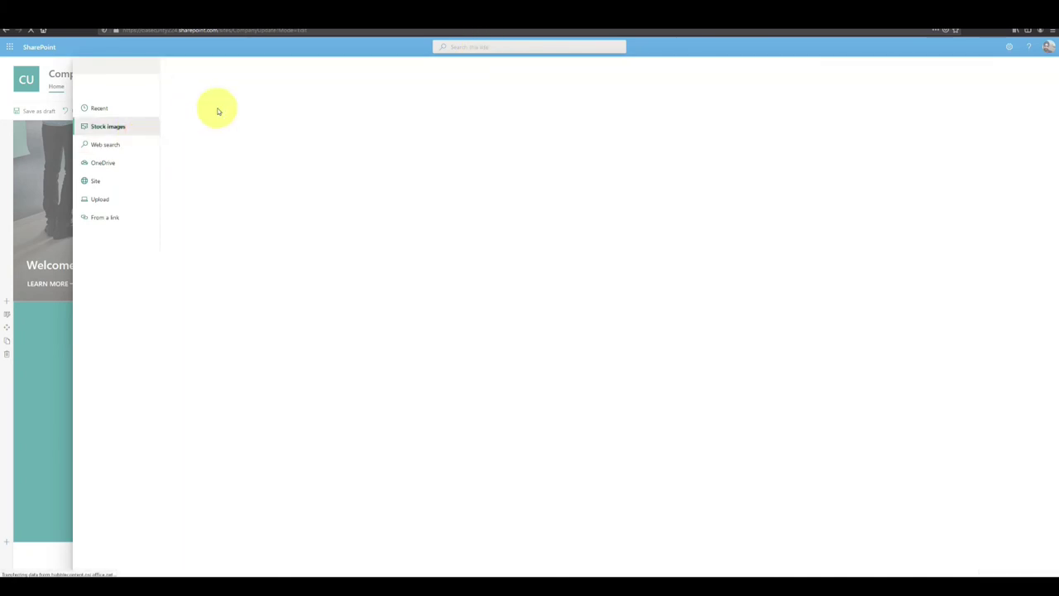
click(257, 99)
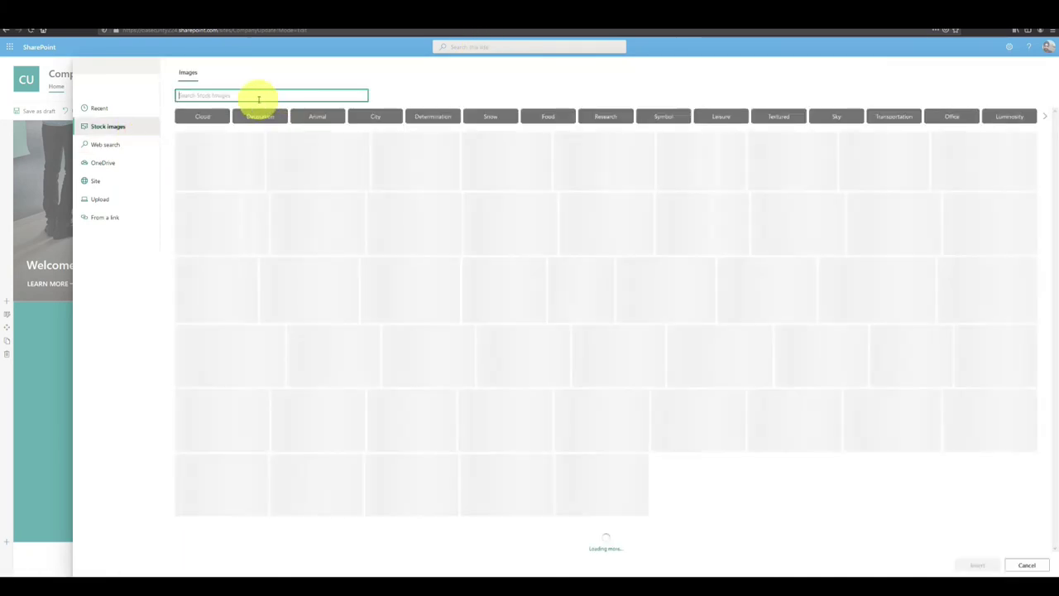
text(chicago)
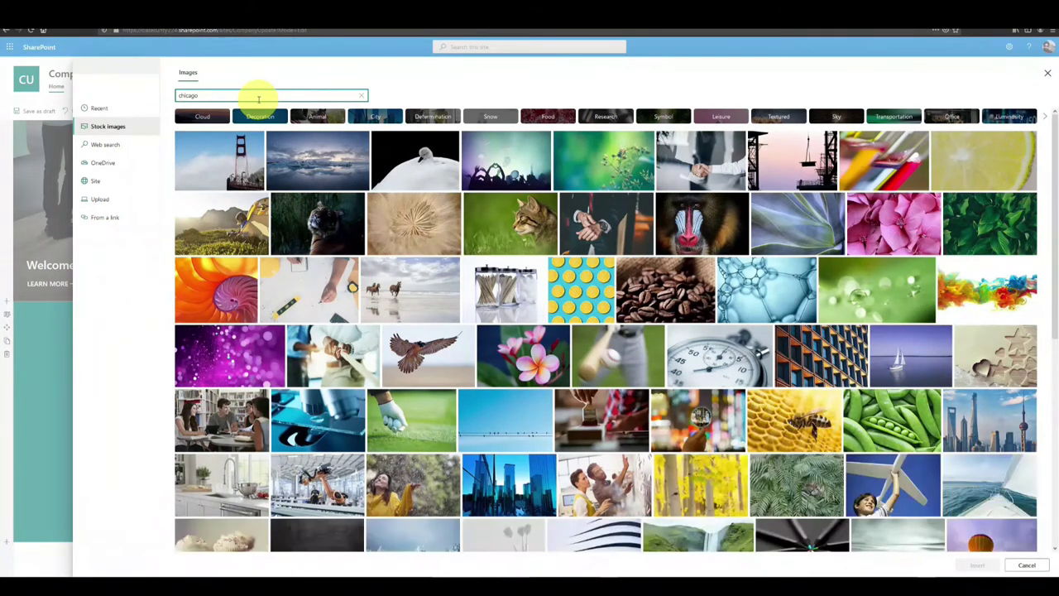
key(Return)
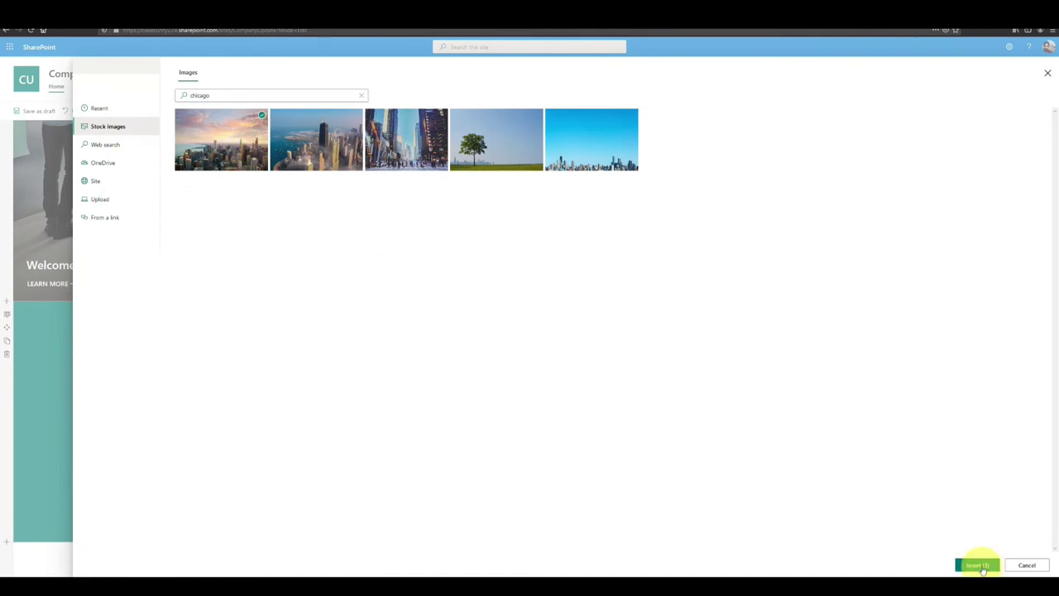
click(979, 566)
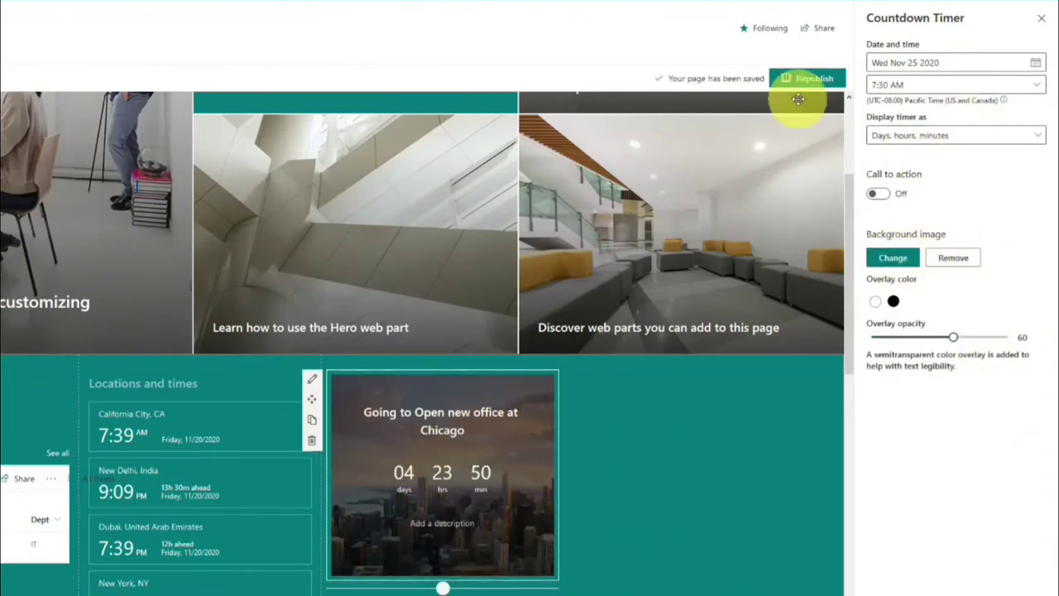
Republish the home page, dismiss the feedback request and review the page from the festival section down to Documents.
click(796, 79)
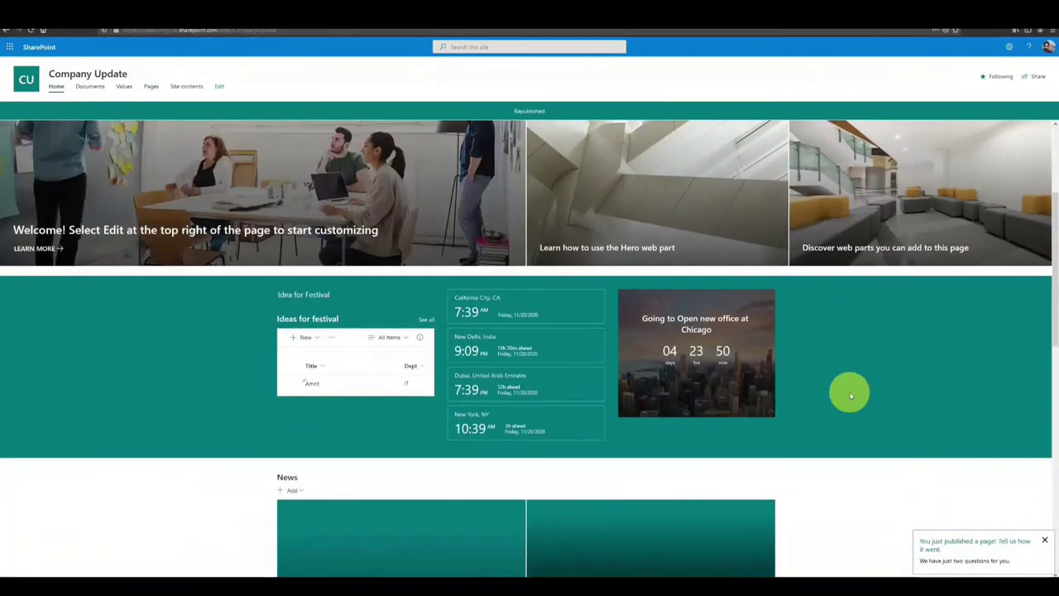
scroll(850, 396, down, 1)
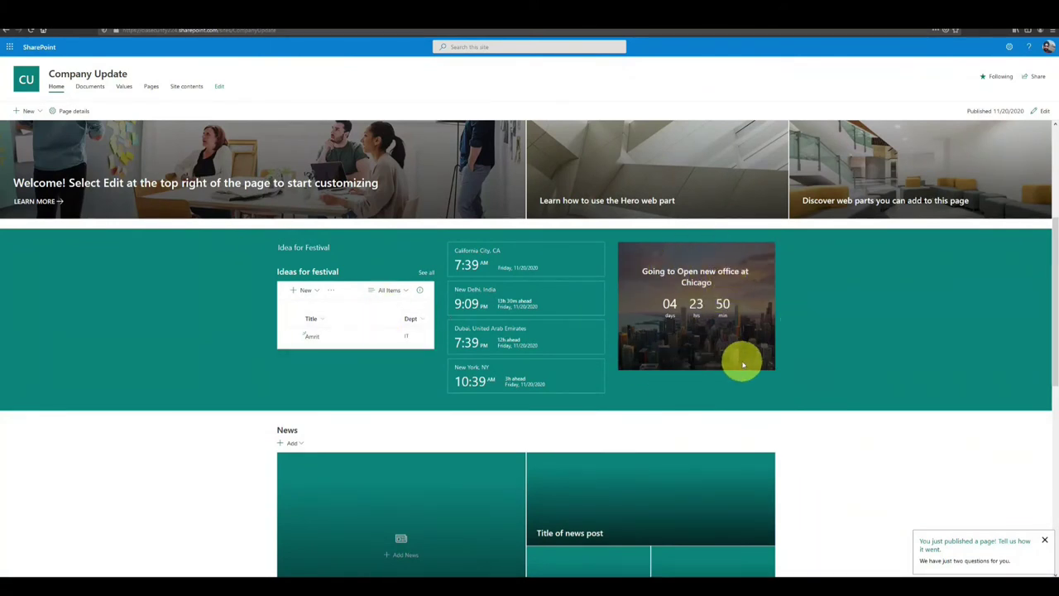
scroll(744, 366, down, 1)
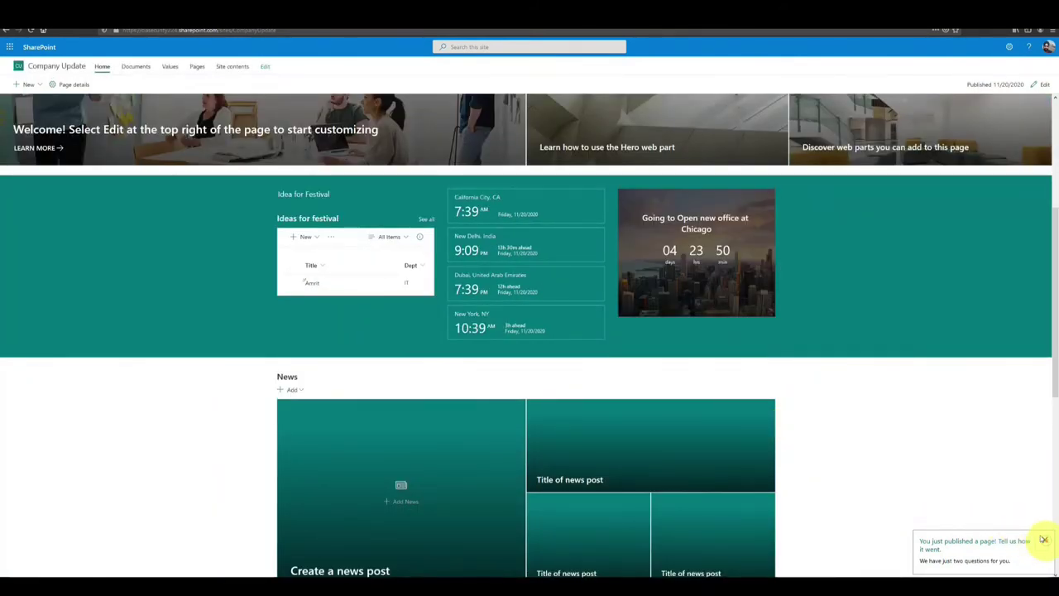
click(1044, 538)
scroll(847, 450, down, 5)
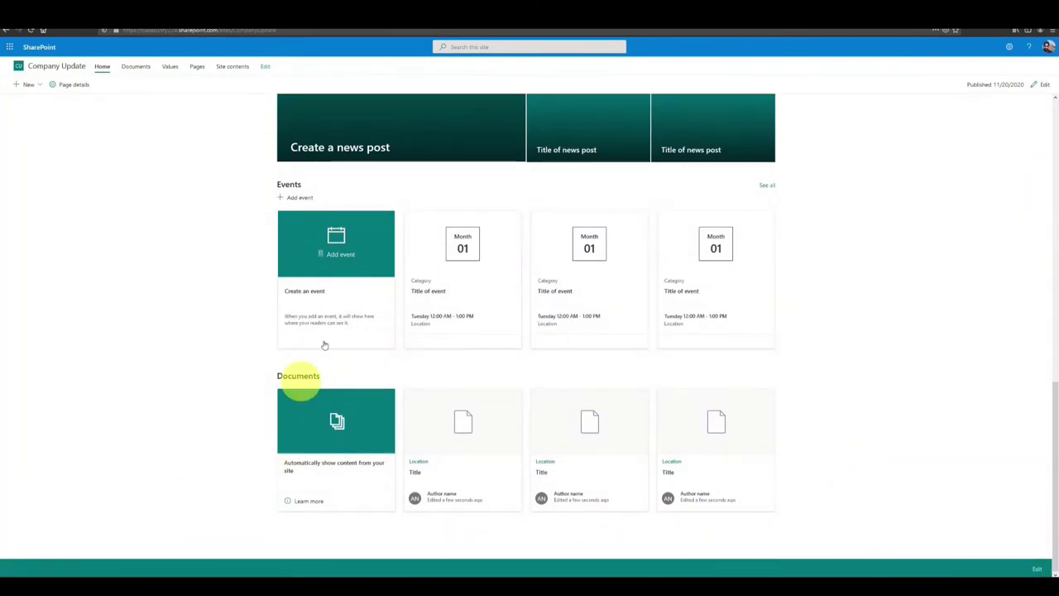
click(56, 66)
scroll(65, 71, down, 3)
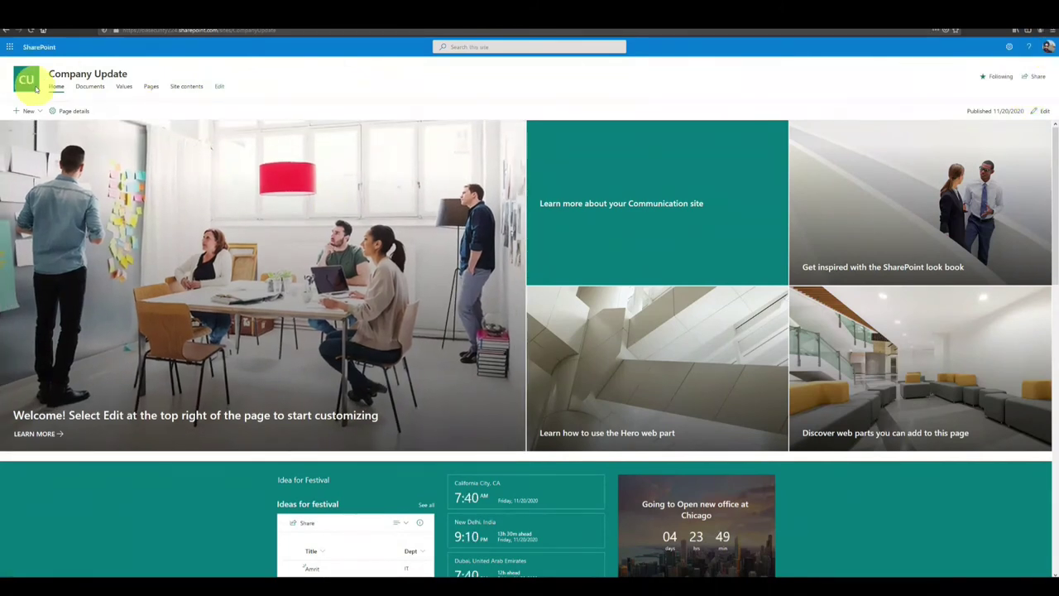
Examine the Microsoft 365 apps and the types of new content that can be created on the Company Update site.
click(41, 112)
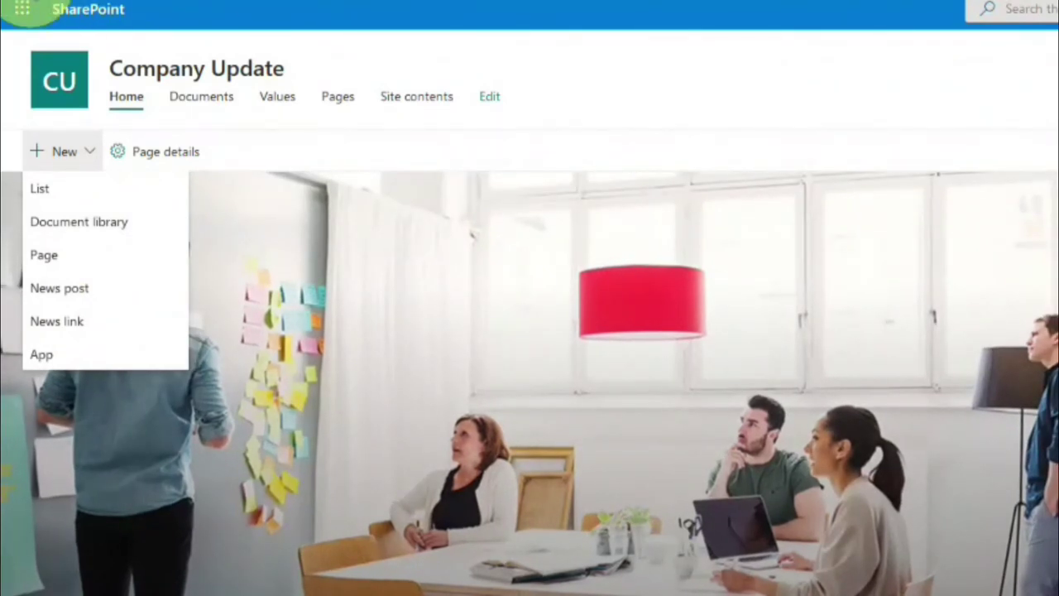
click(22, 8)
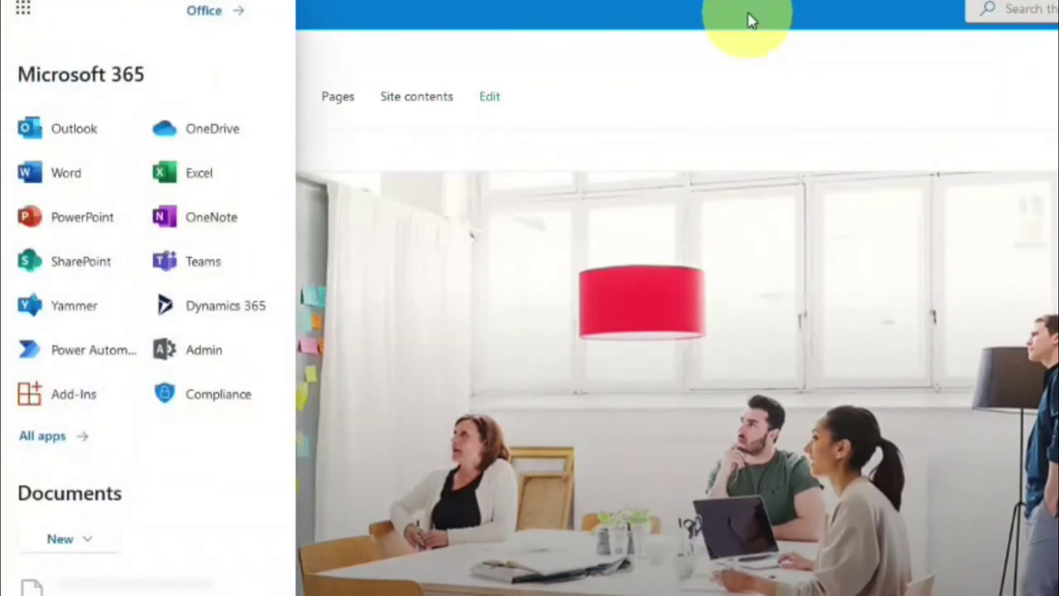
click(749, 21)
click(83, 156)
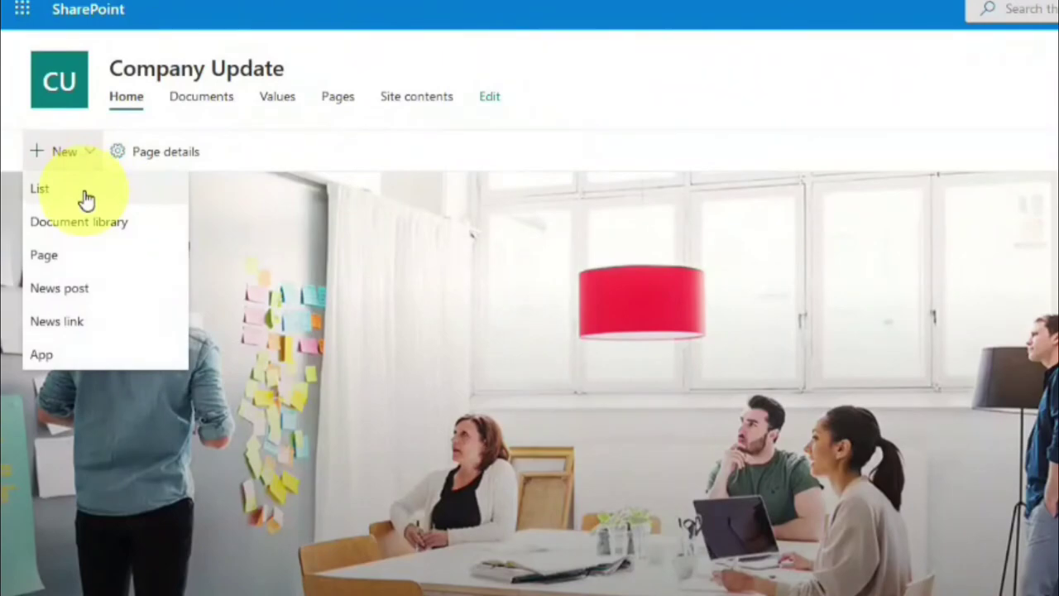
Create a Business list with a City column holding IT business in Los Angeles and Staffing Business in Noida, and review the home page.
click(87, 199)
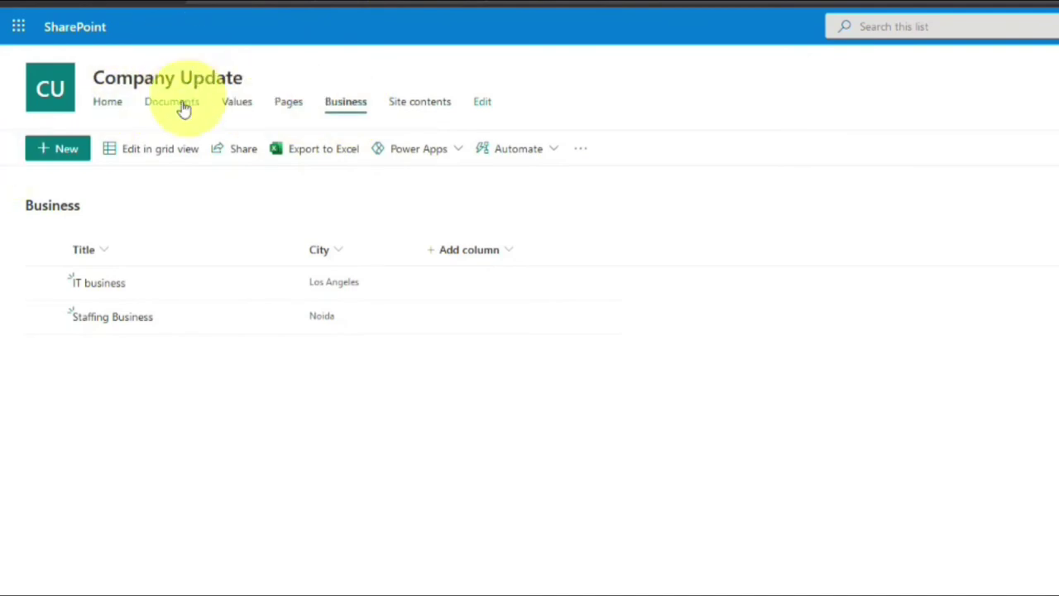
click(116, 102)
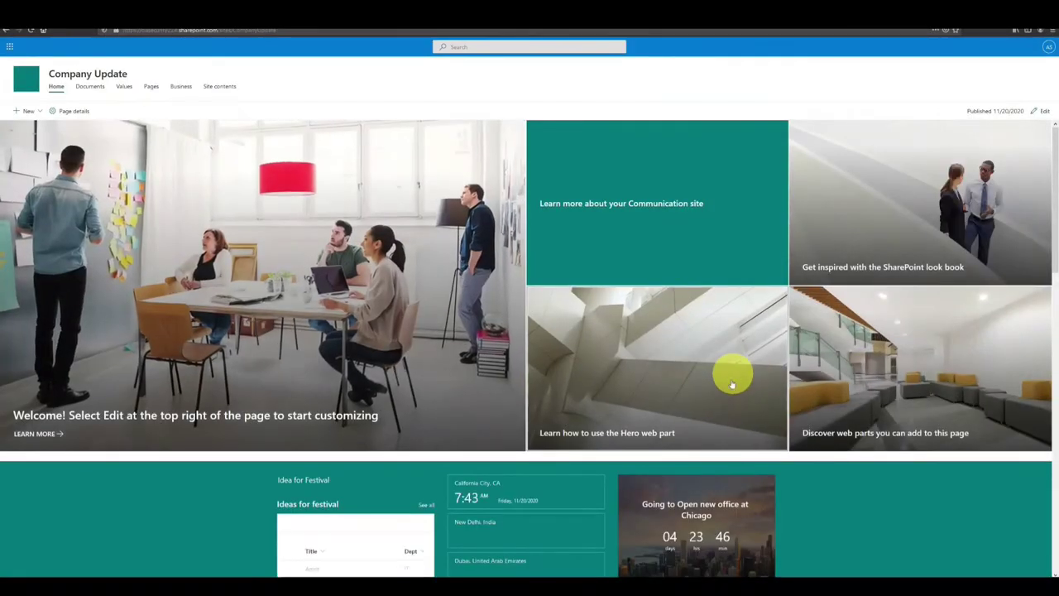
scroll(730, 389, down, 7)
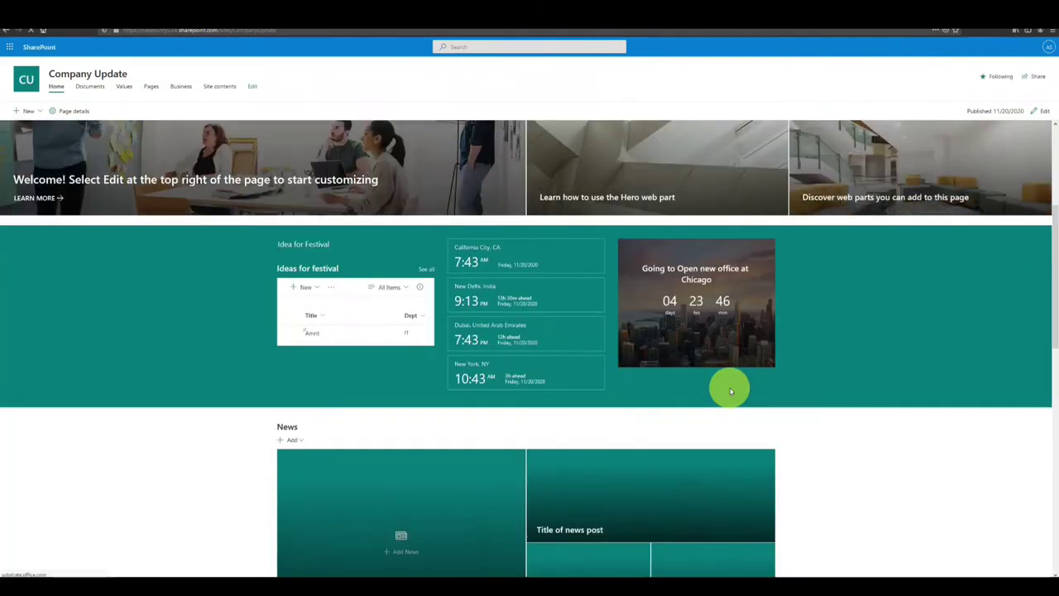
scroll(958, 421, down, 6)
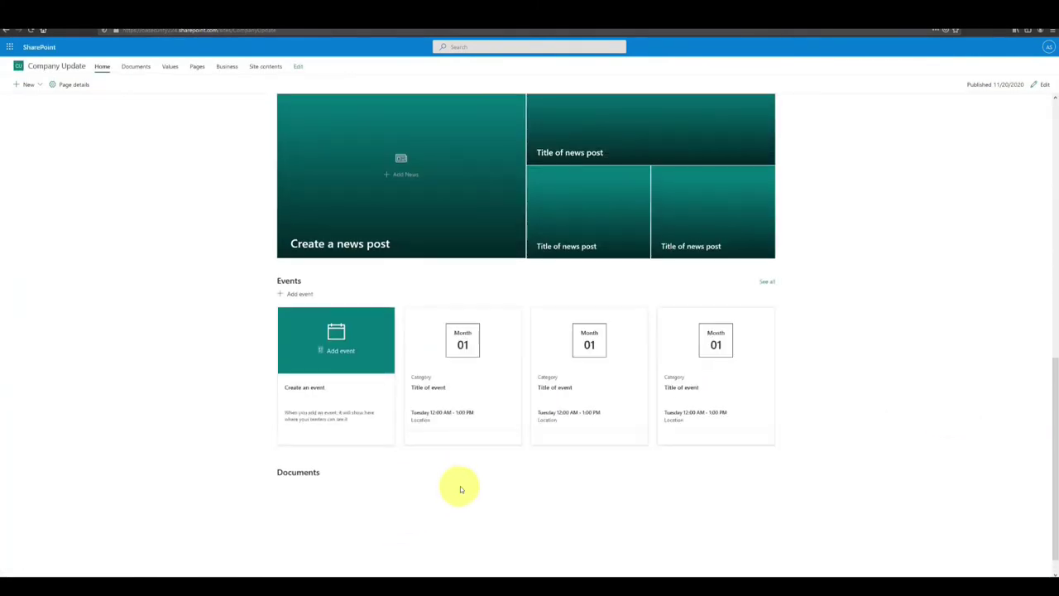
scroll(462, 489, up, 10)
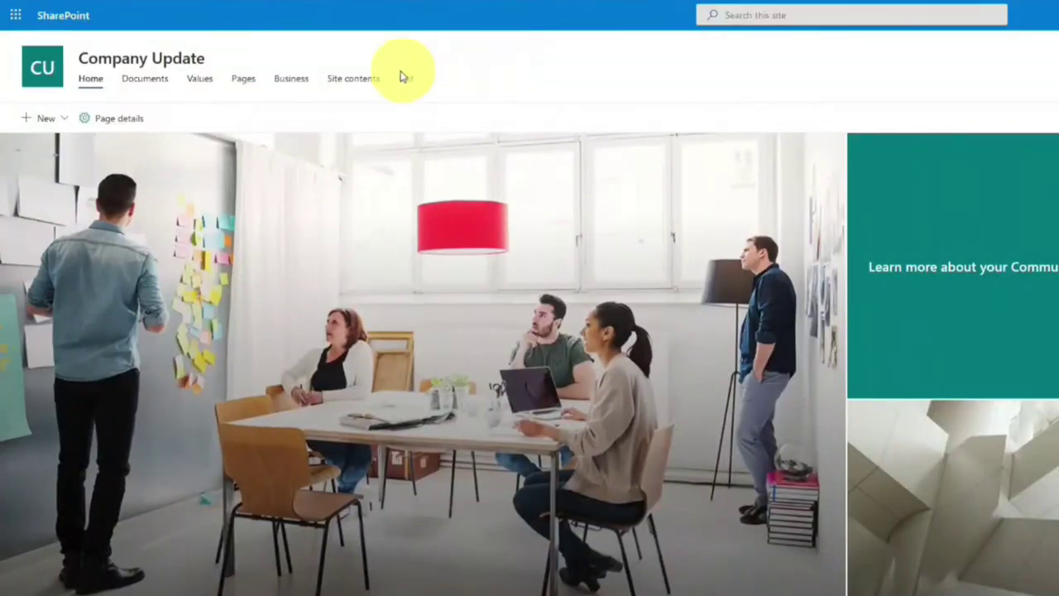
click(144, 79)
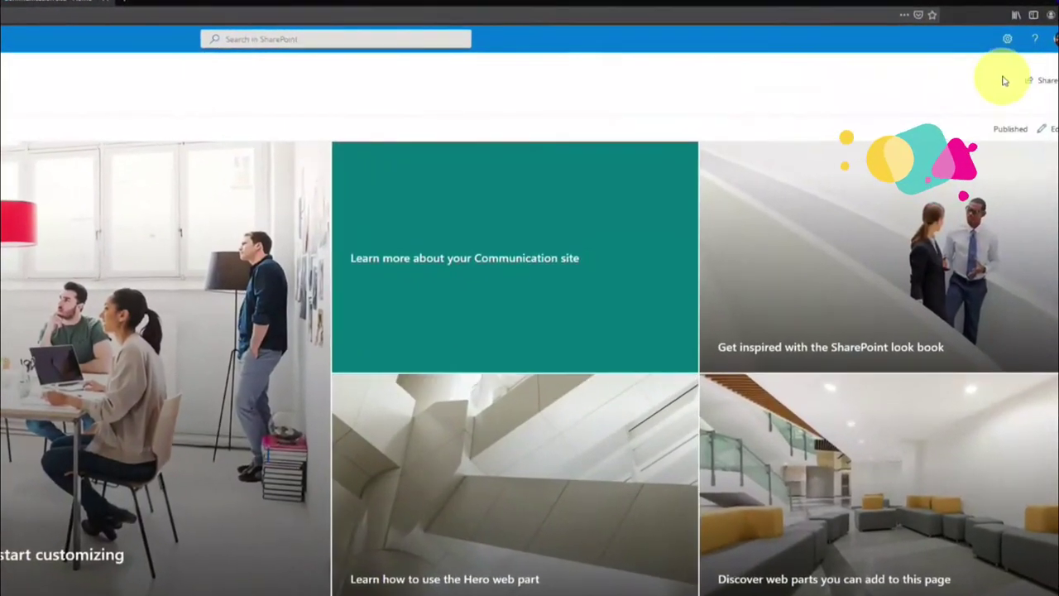
Examine the Communication site's permissions, expanding its site owners, site members and site visitors.
click(1008, 39)
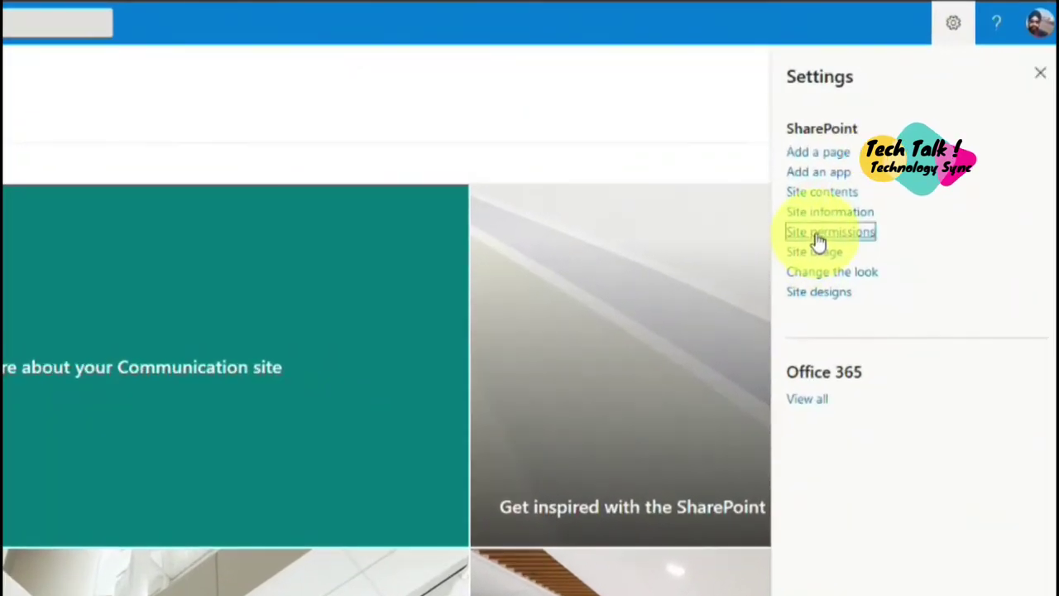
click(865, 212)
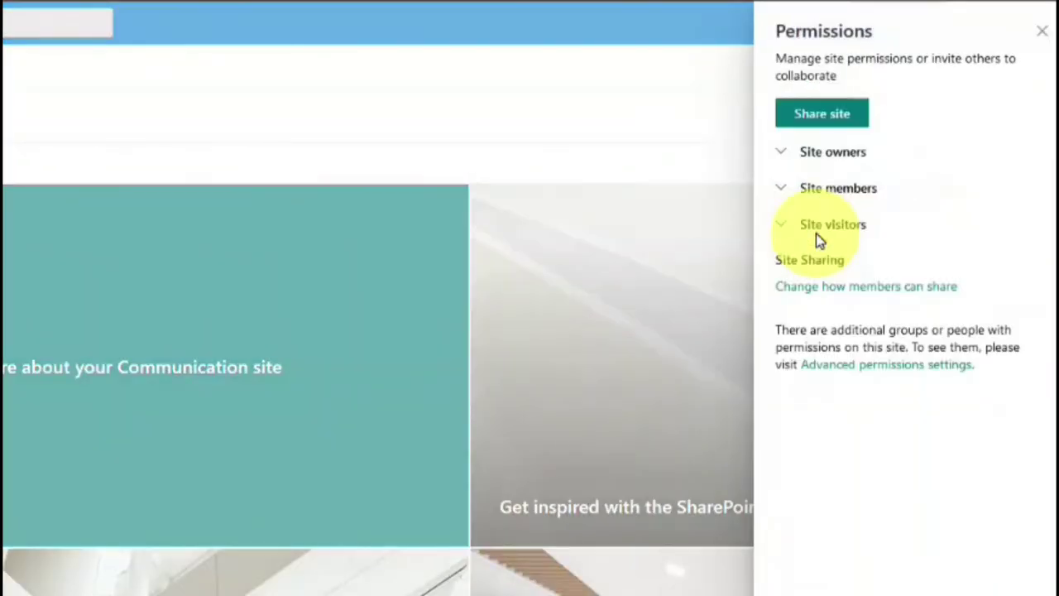
click(786, 154)
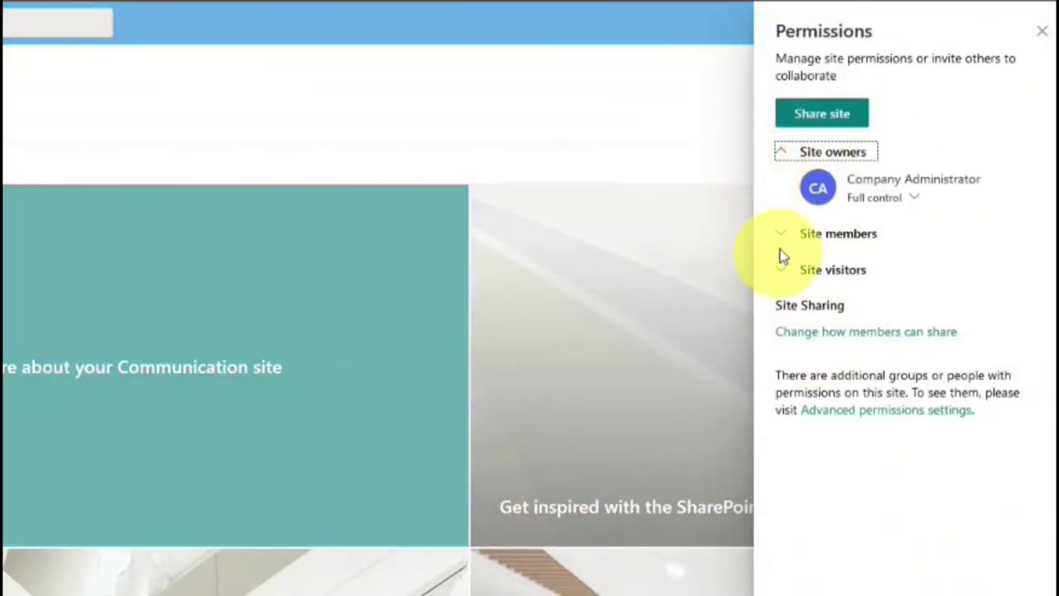
click(782, 238)
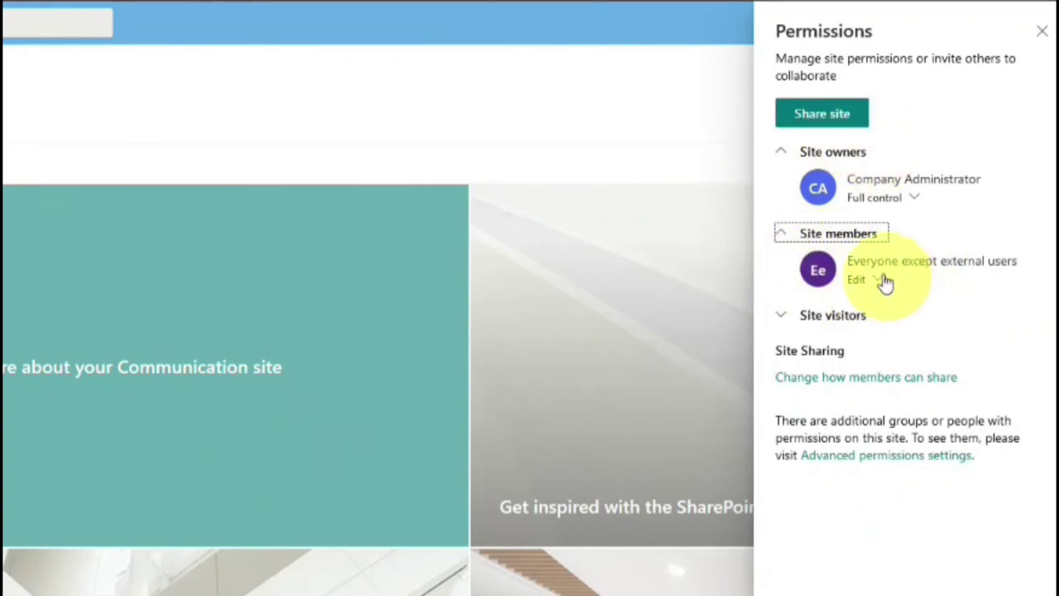
click(786, 315)
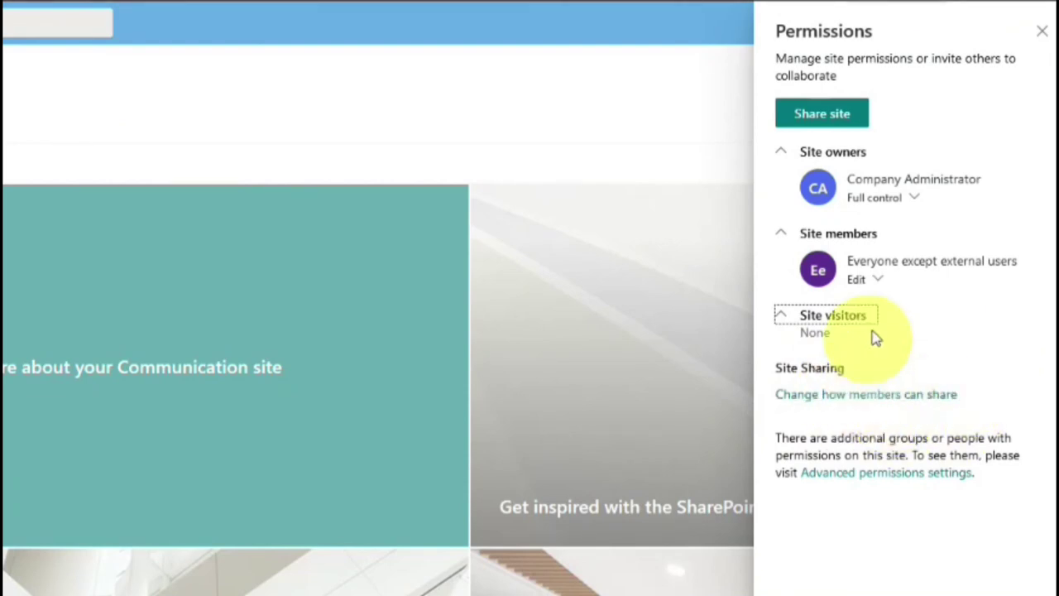
View how members can share the Communication site, inspect its advanced permissions page and close that page.
click(888, 395)
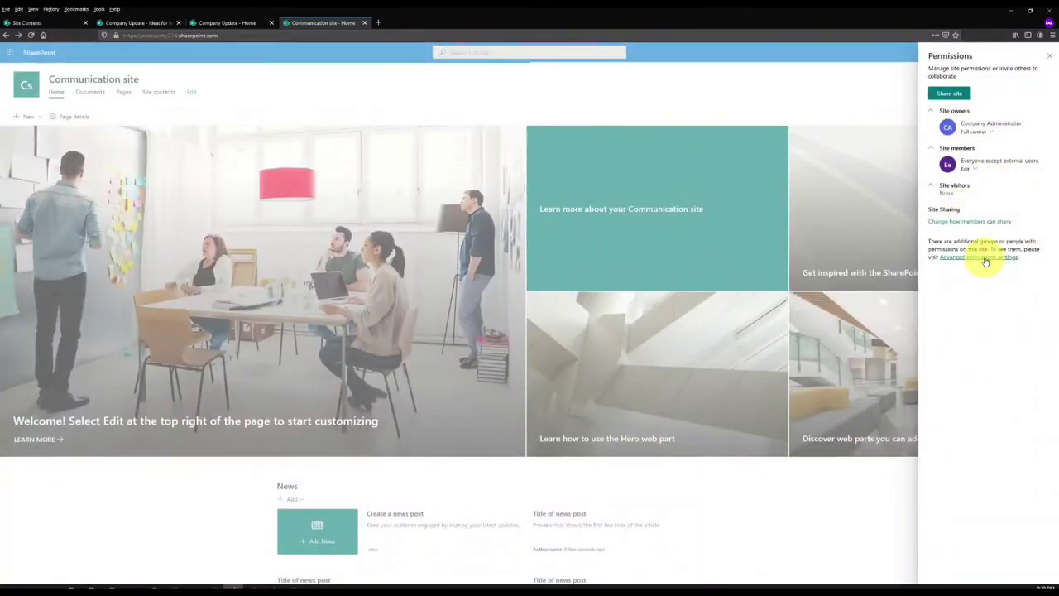
click(986, 258)
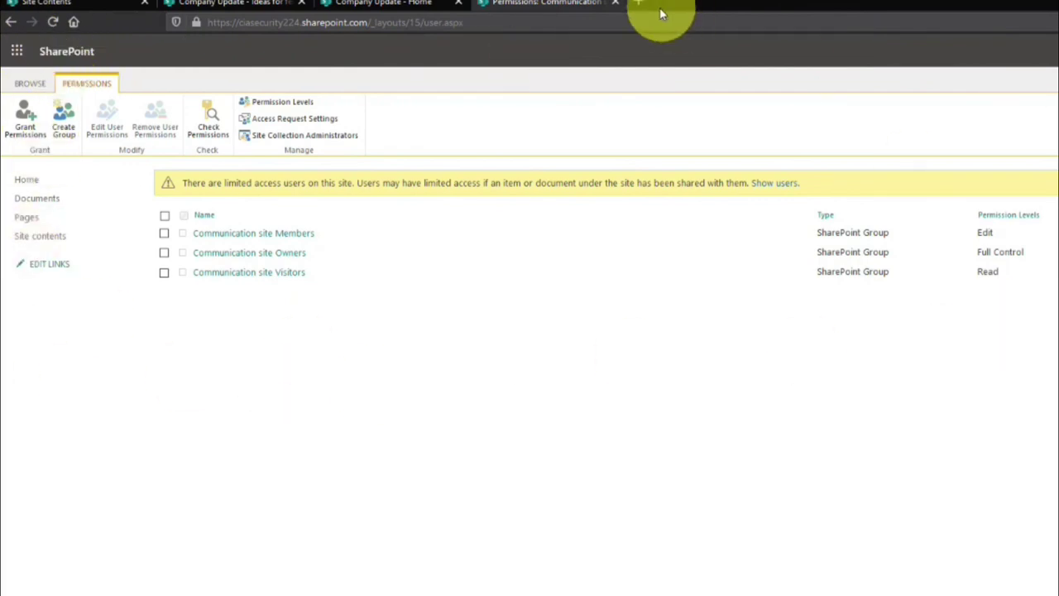
click(615, 5)
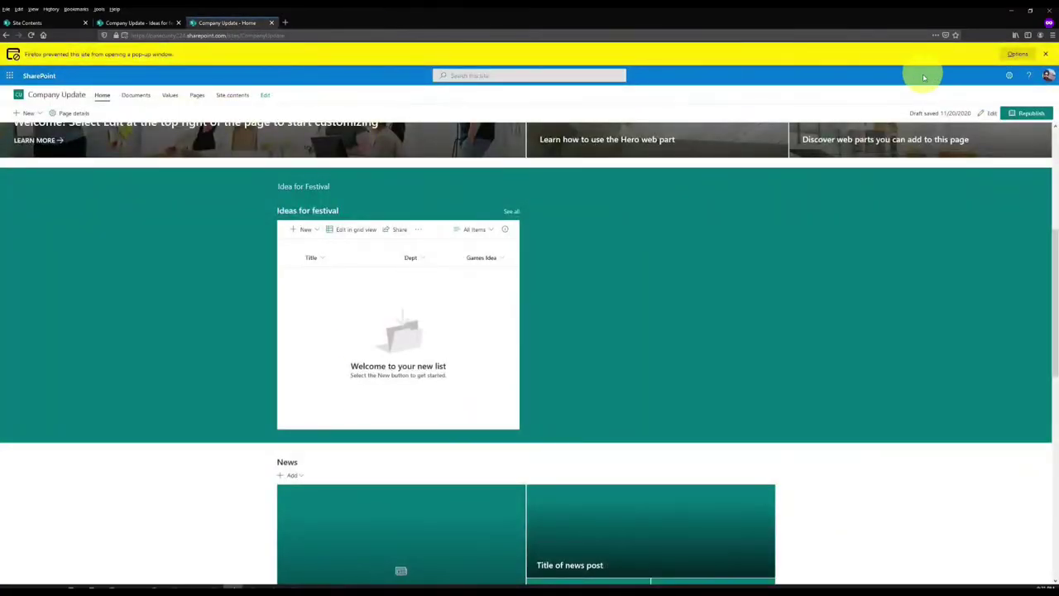
Try the Orange and Dark Yellow themes on the Company Update site and apply the Red theme.
click(1010, 75)
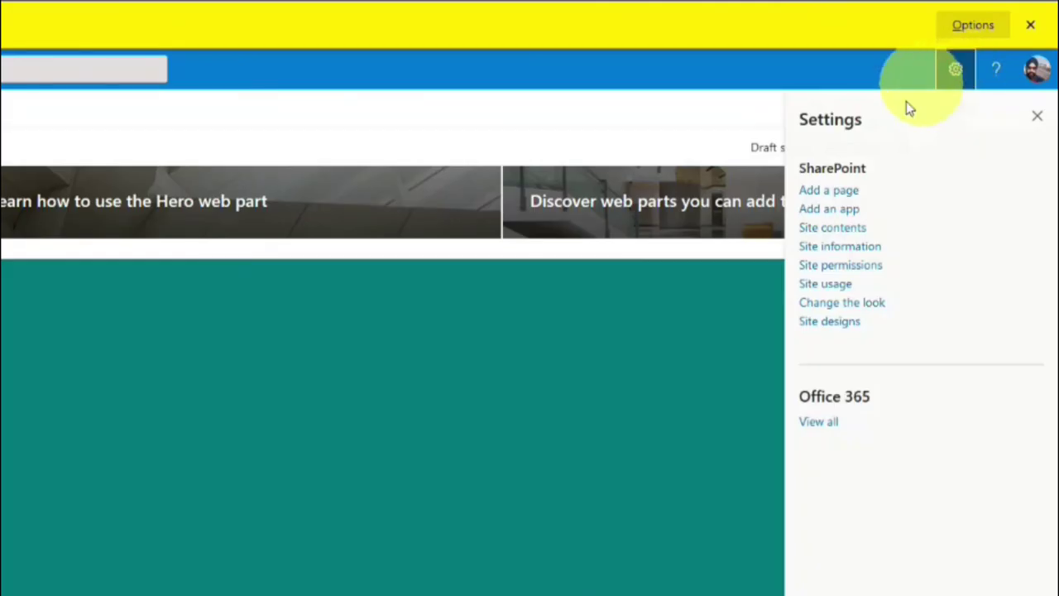
click(833, 306)
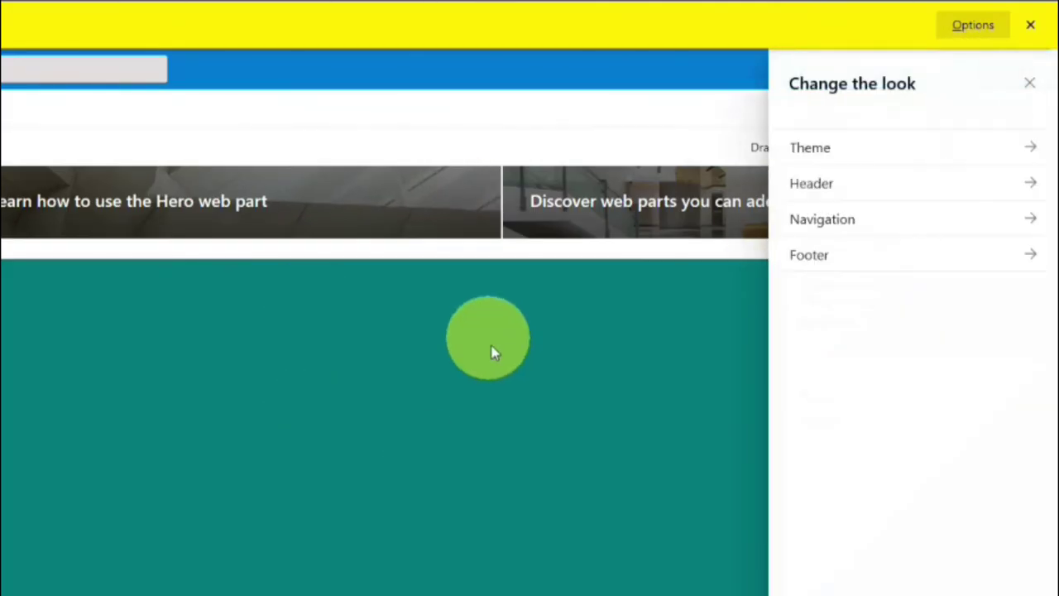
click(888, 154)
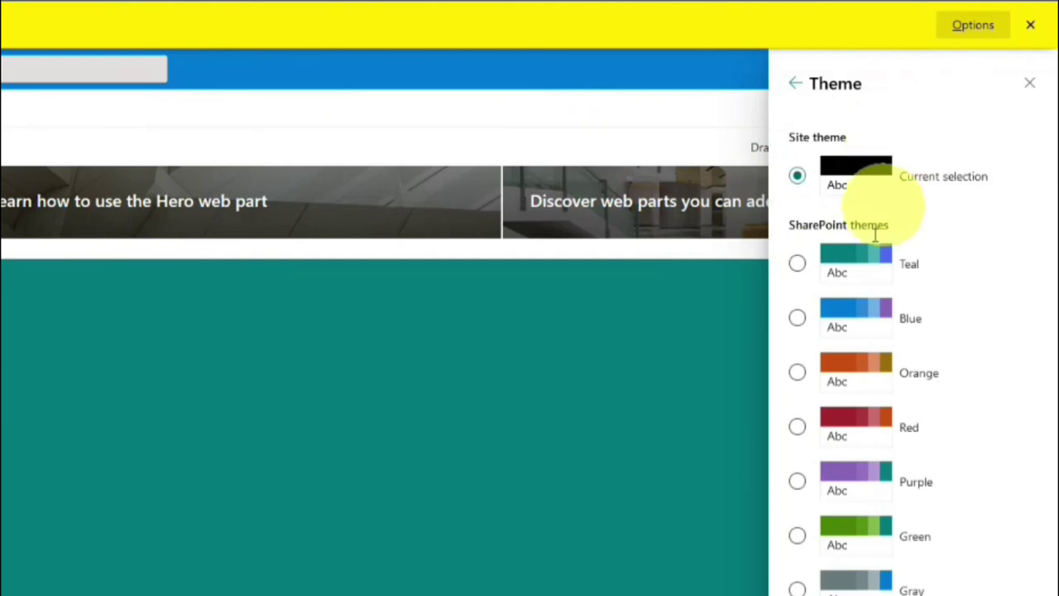
click(795, 372)
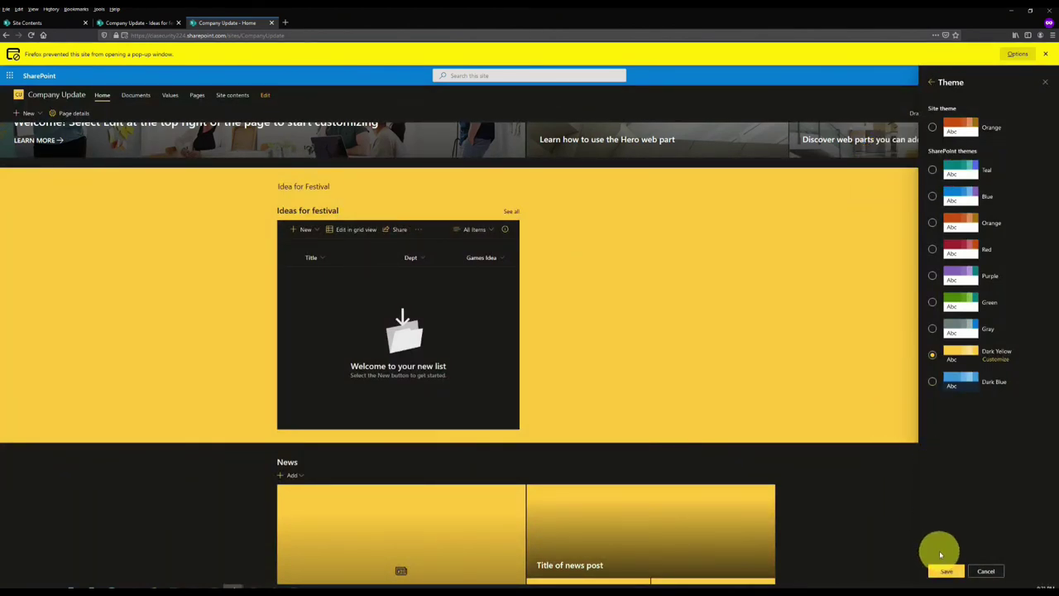
click(932, 250)
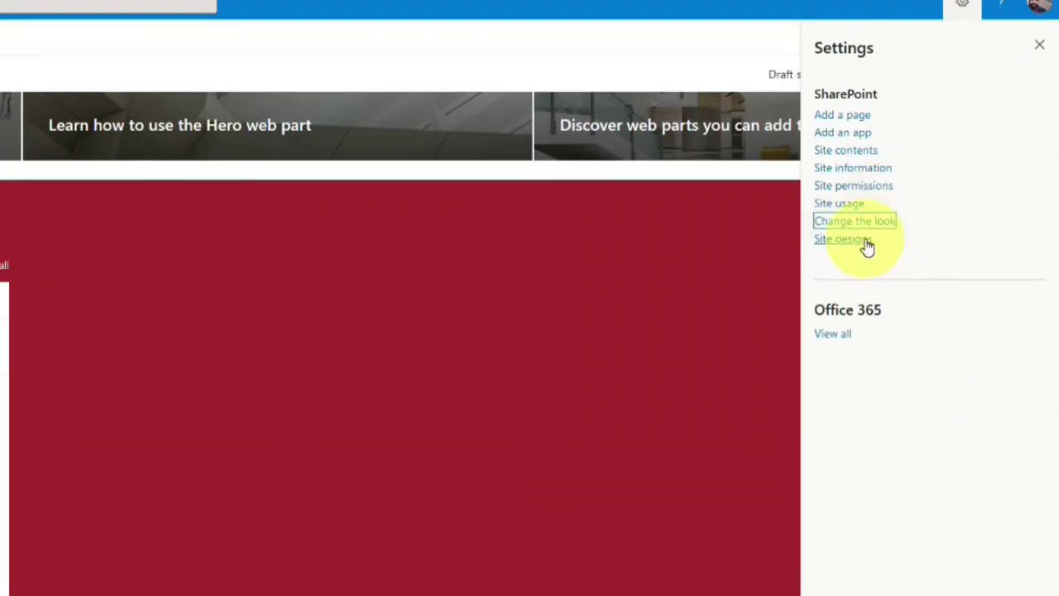
Set the site header to the Compact layout, with the hooded hacker picture as site logo and the third, pale tinted background.
click(858, 225)
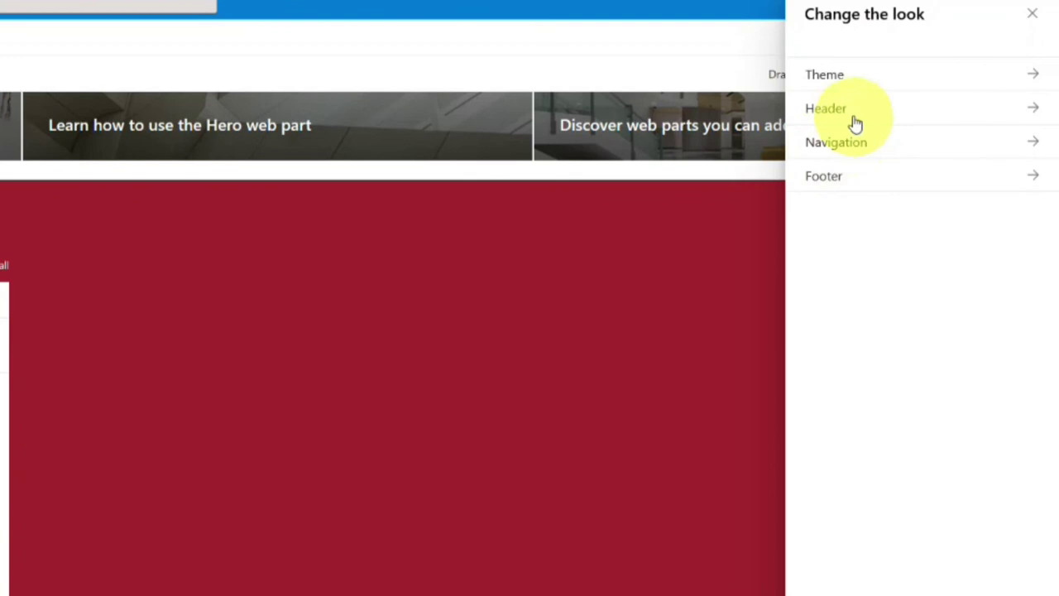
click(855, 120)
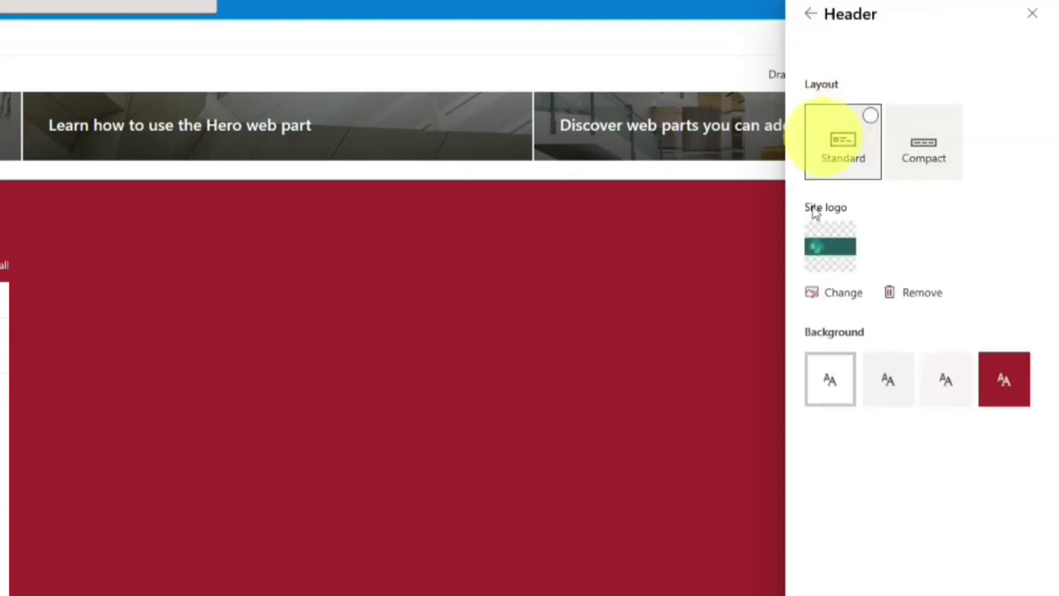
click(921, 159)
click(850, 151)
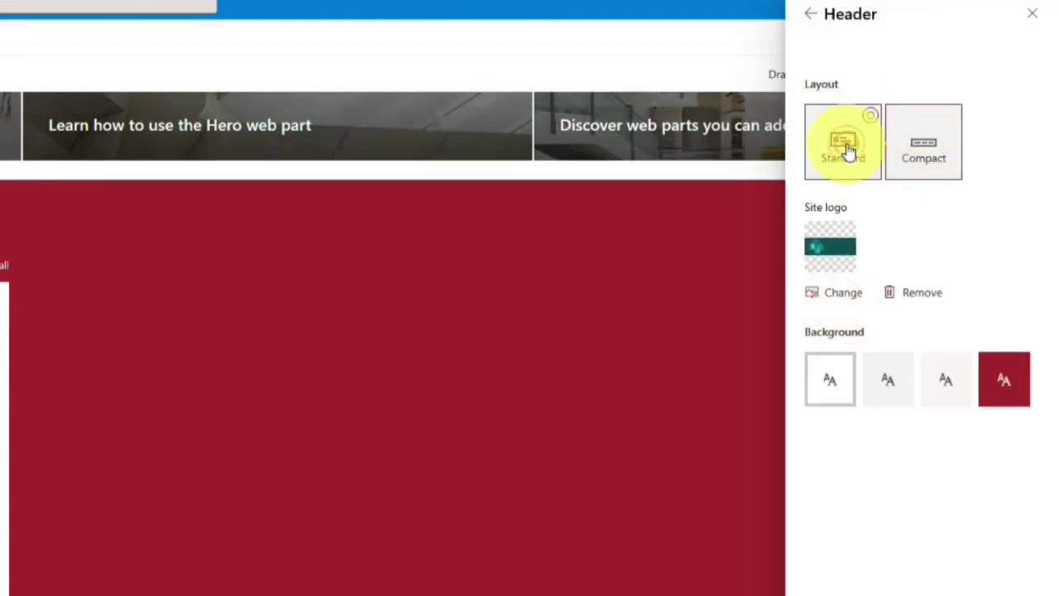
click(910, 135)
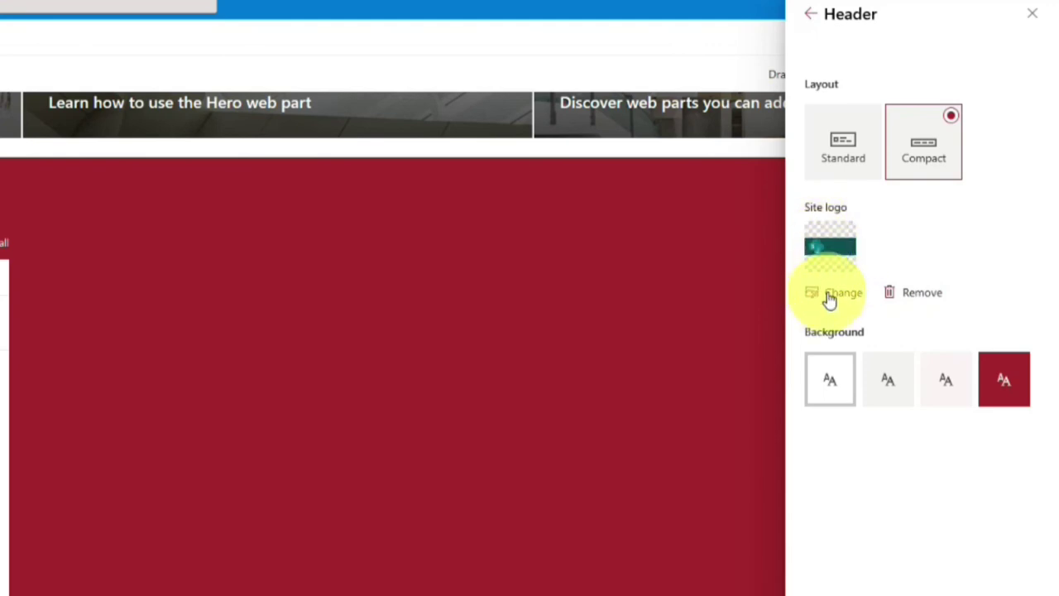
click(887, 379)
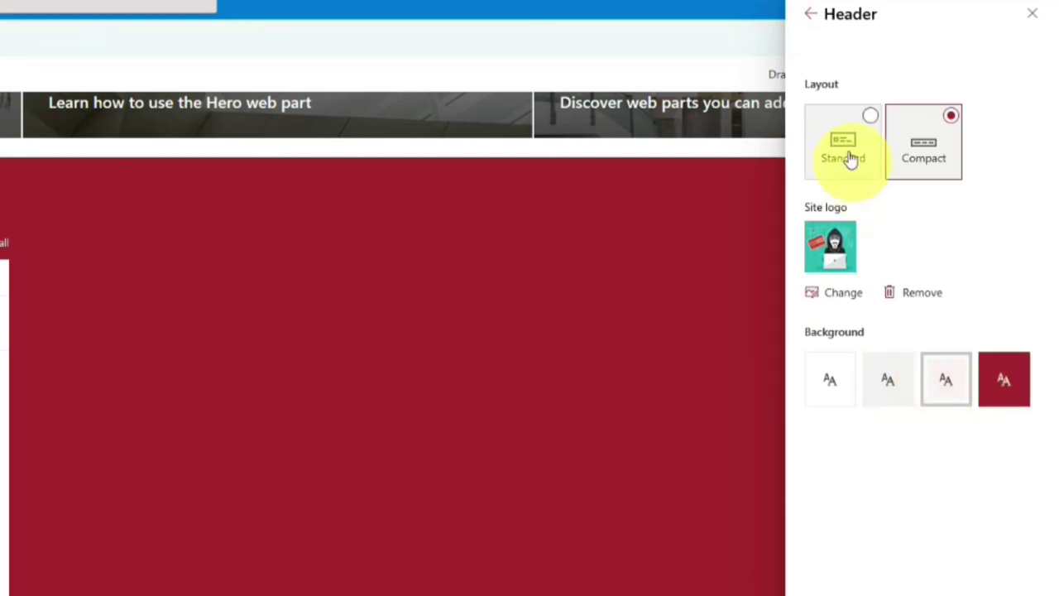
Try the Mega menu and Cascading navigation styles, save the navigation settings and open the site's Documents and Pages.
click(810, 14)
click(856, 144)
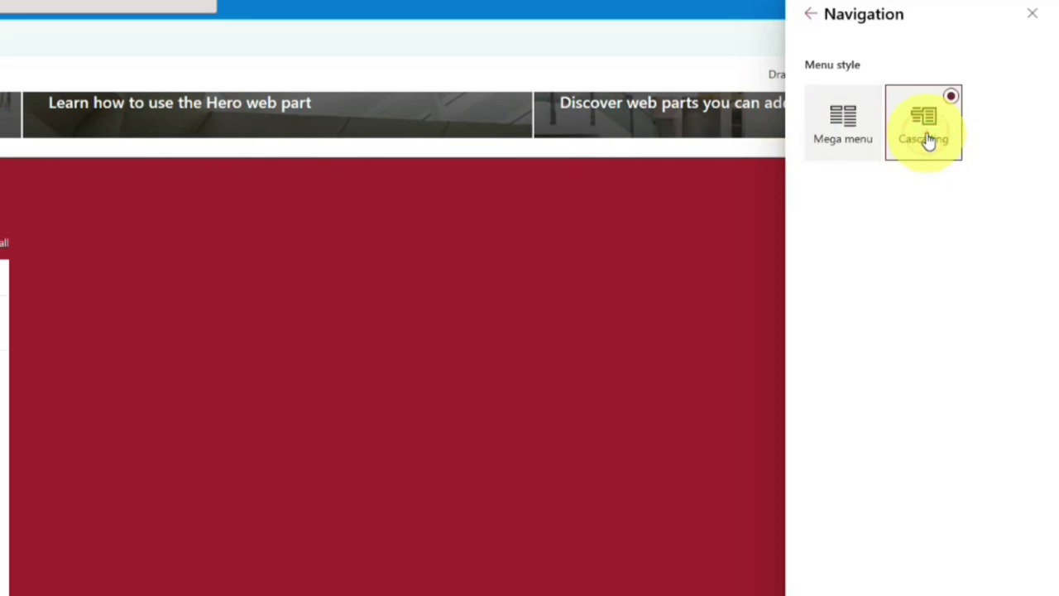
click(861, 135)
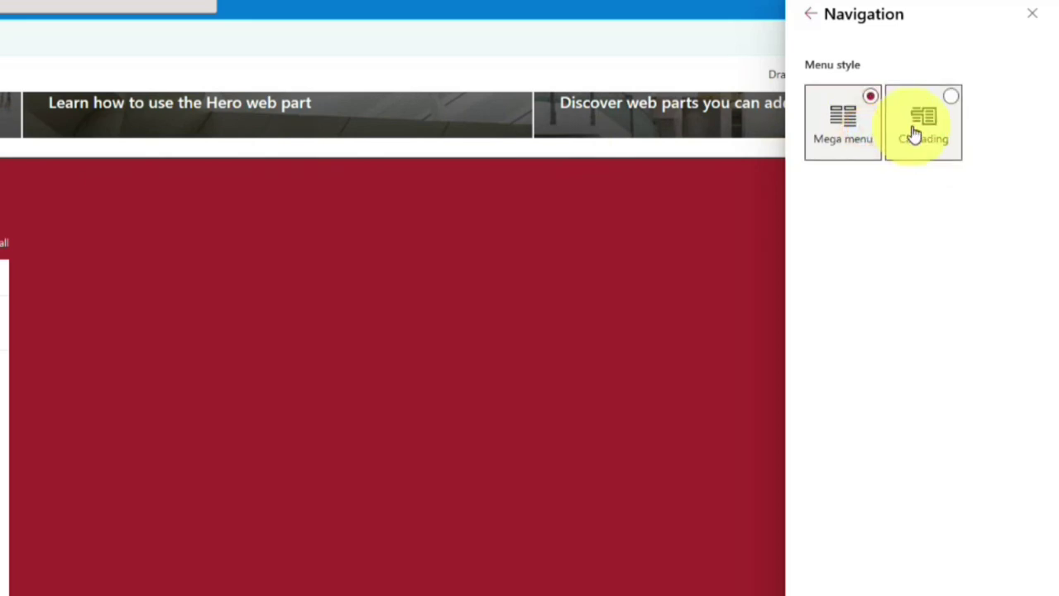
click(915, 132)
click(811, 17)
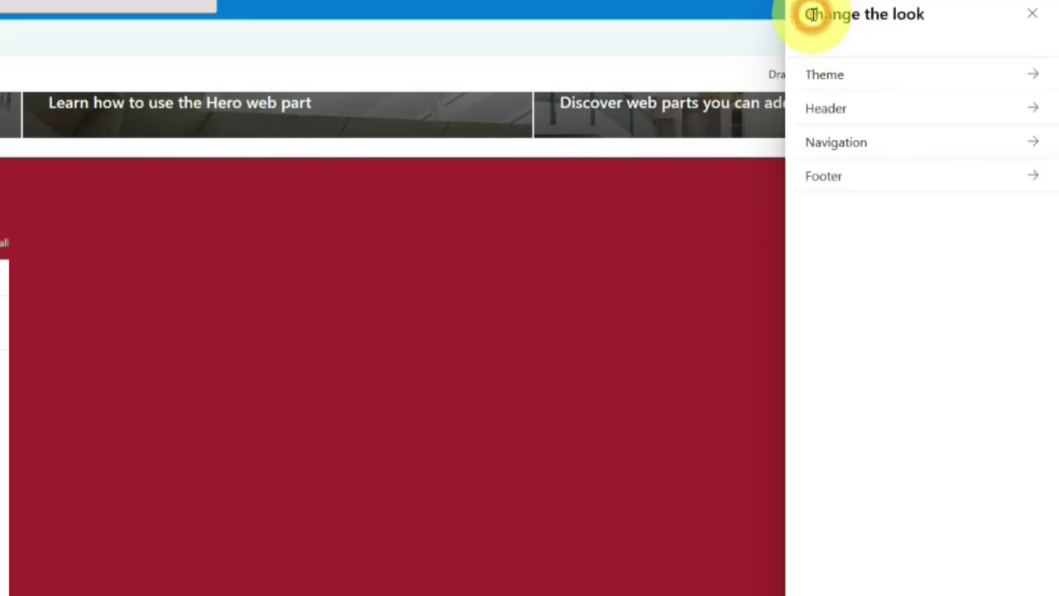
click(894, 148)
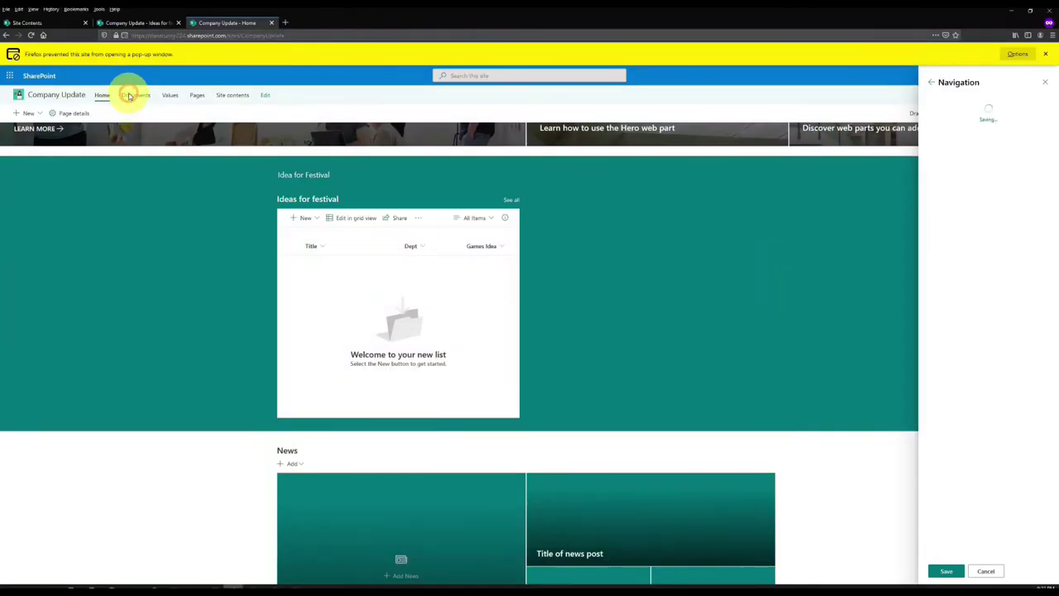
click(128, 96)
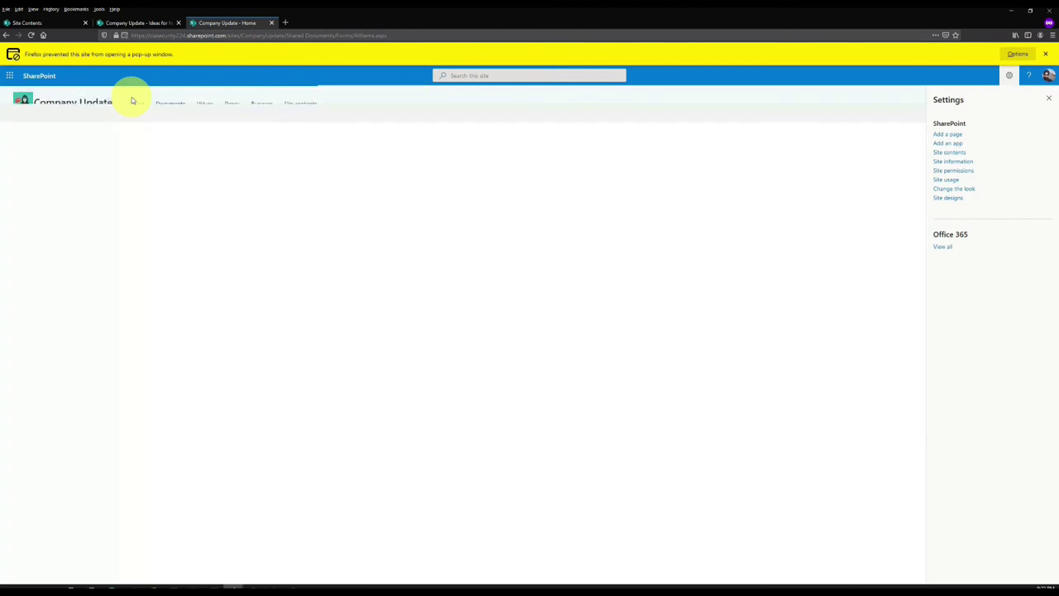
click(197, 97)
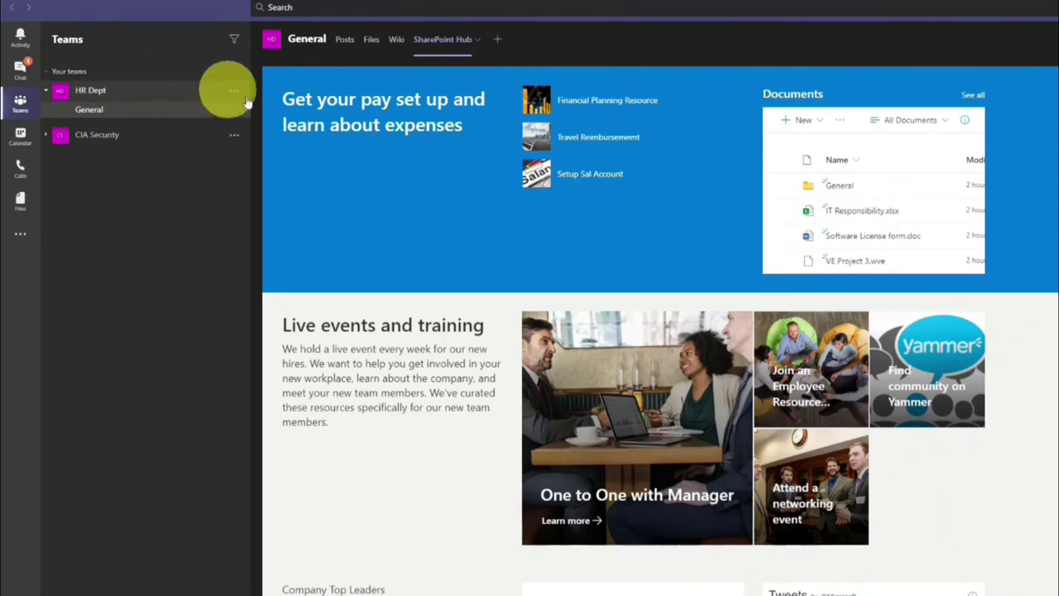
click(499, 41)
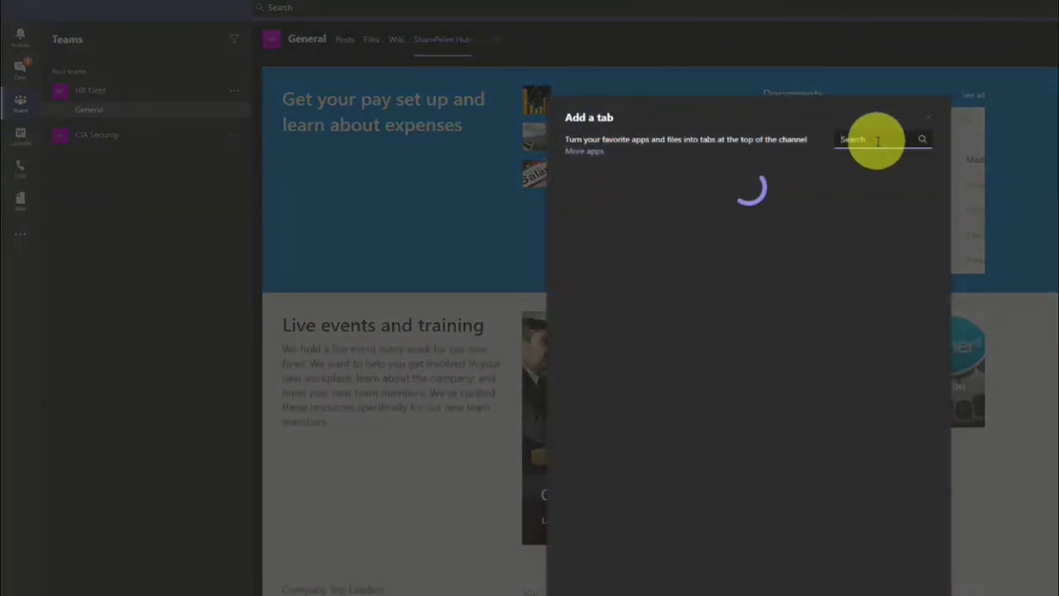
text(sharepo)
click(587, 224)
text(https://ciasecurity224.sharepoint.com/sites/CompanyUpdate)
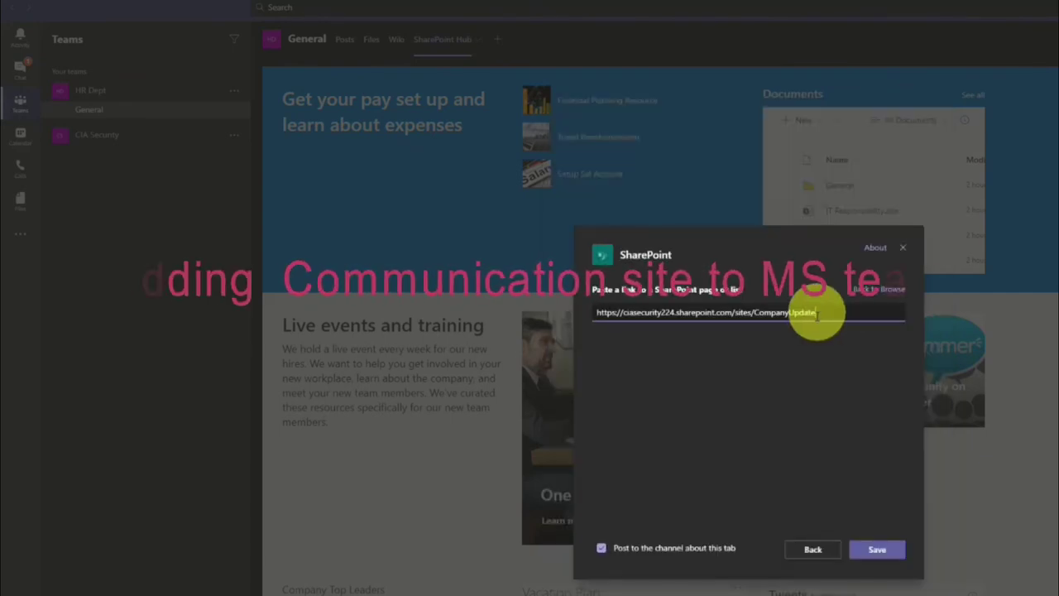
click(878, 561)
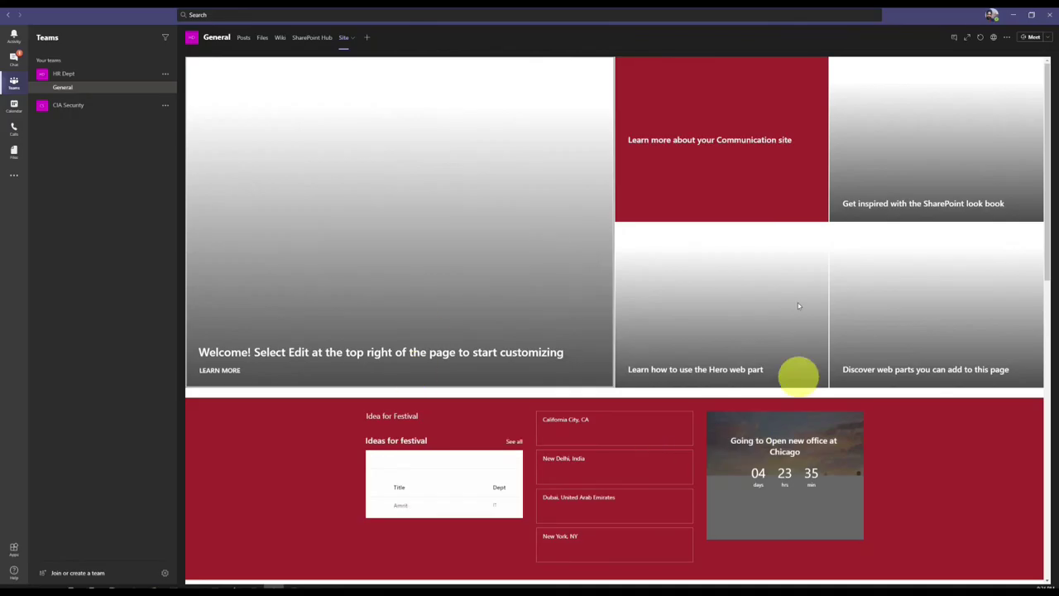
Rename the new Site tab in the General channel to Org SharePoint and review its page down to Documents.
click(304, 39)
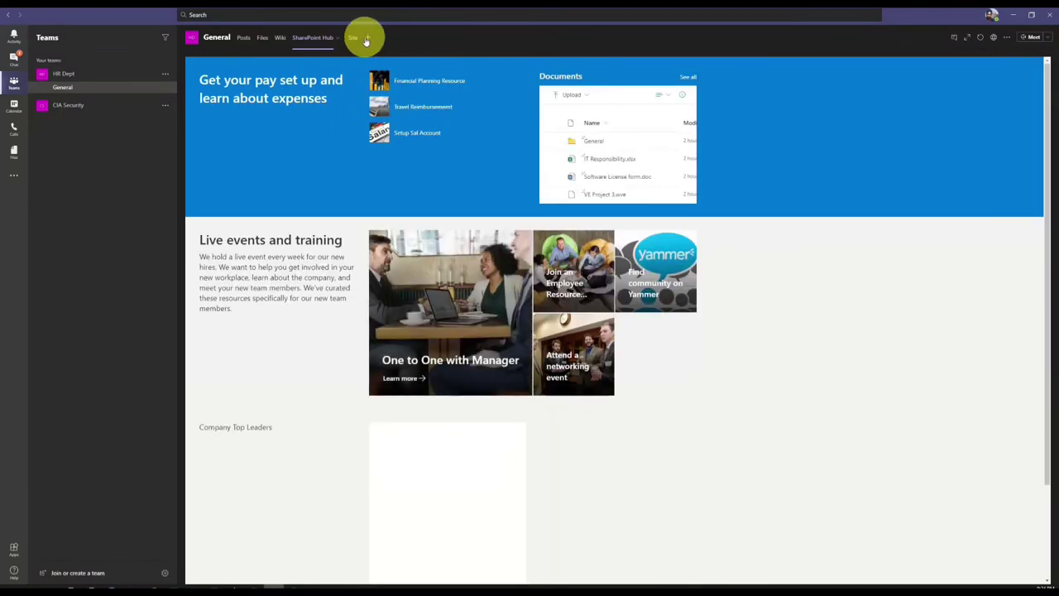
click(354, 38)
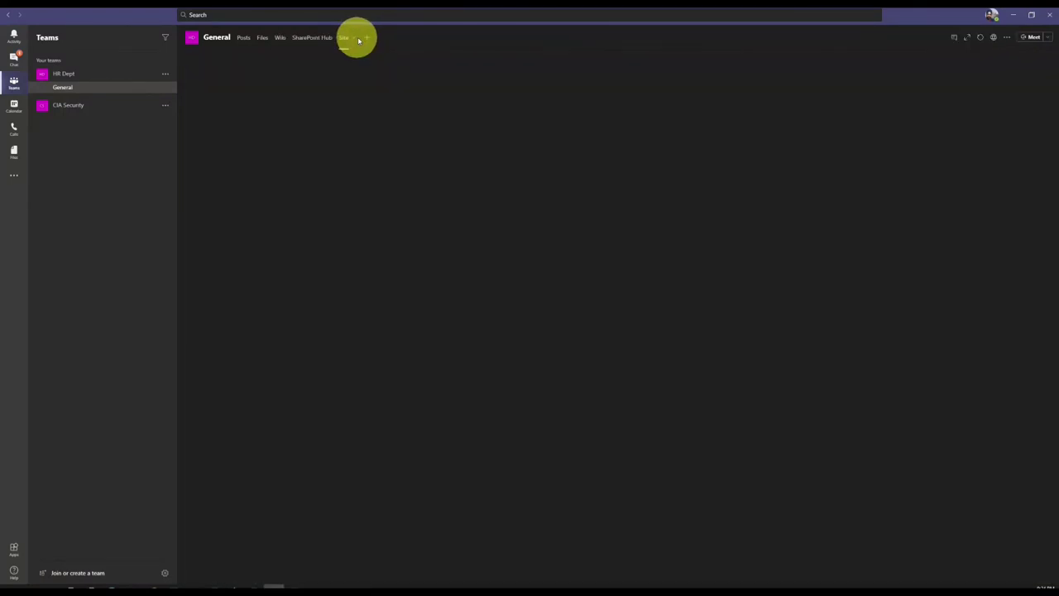
click(352, 38)
click(338, 78)
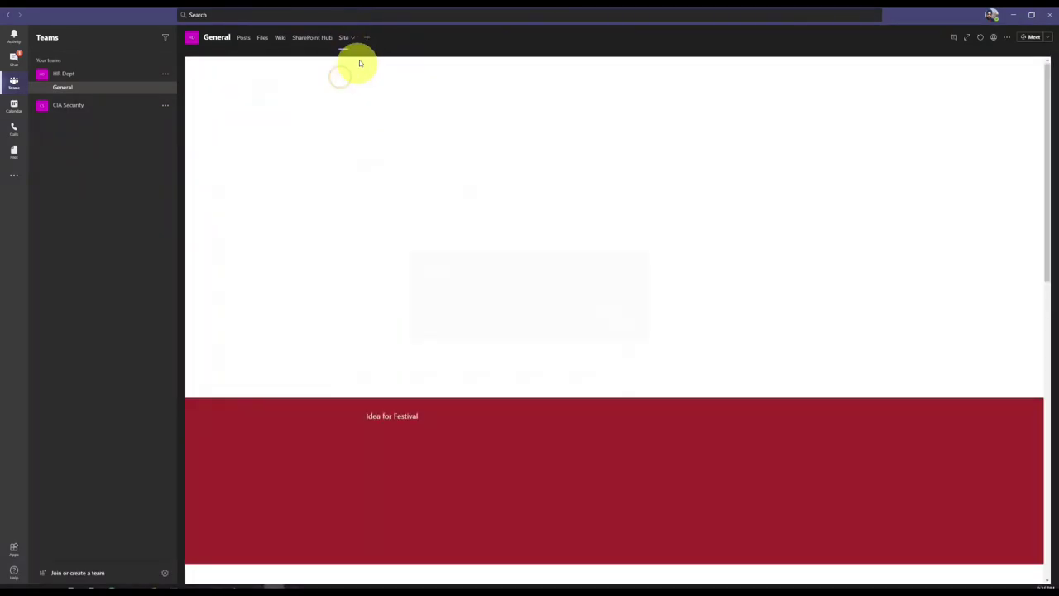
text(Org SharePoint)
click(621, 320)
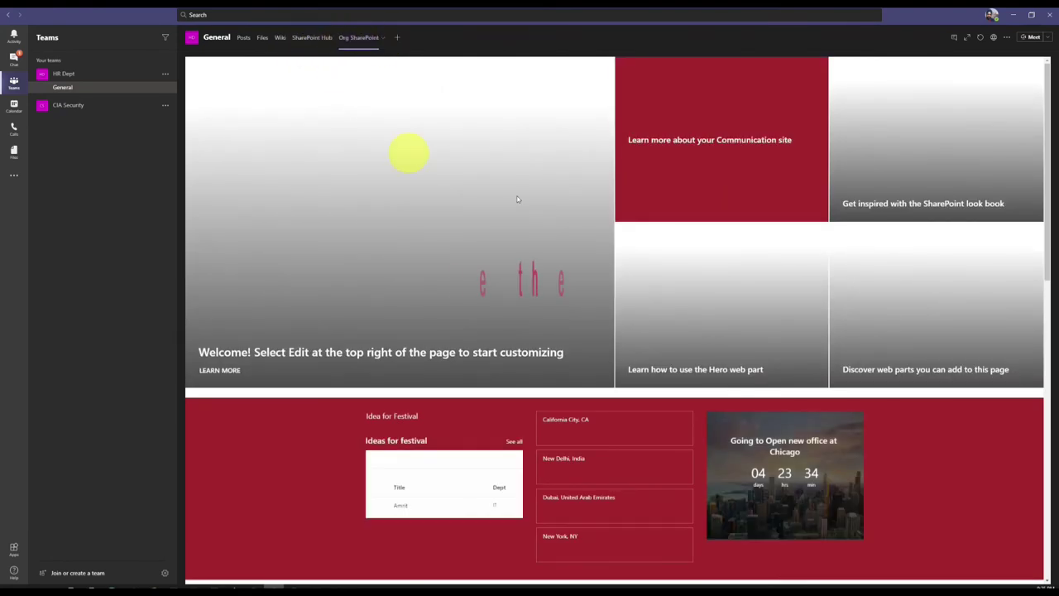
scroll(554, 319, down, 5)
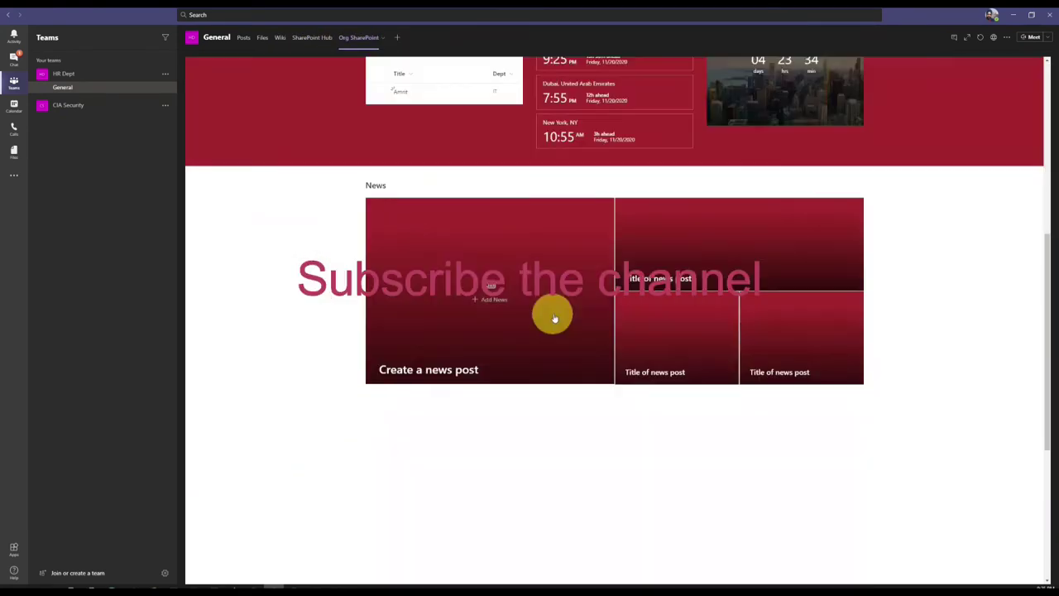
scroll(579, 323, down, 2)
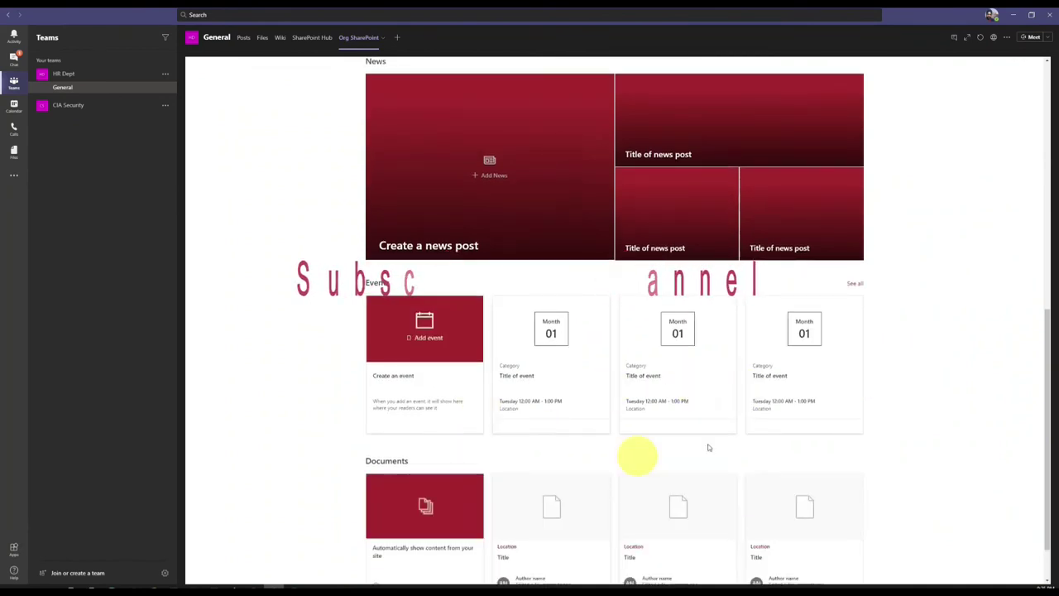
scroll(709, 400, down, 1)
scroll(713, 397, up, 7)
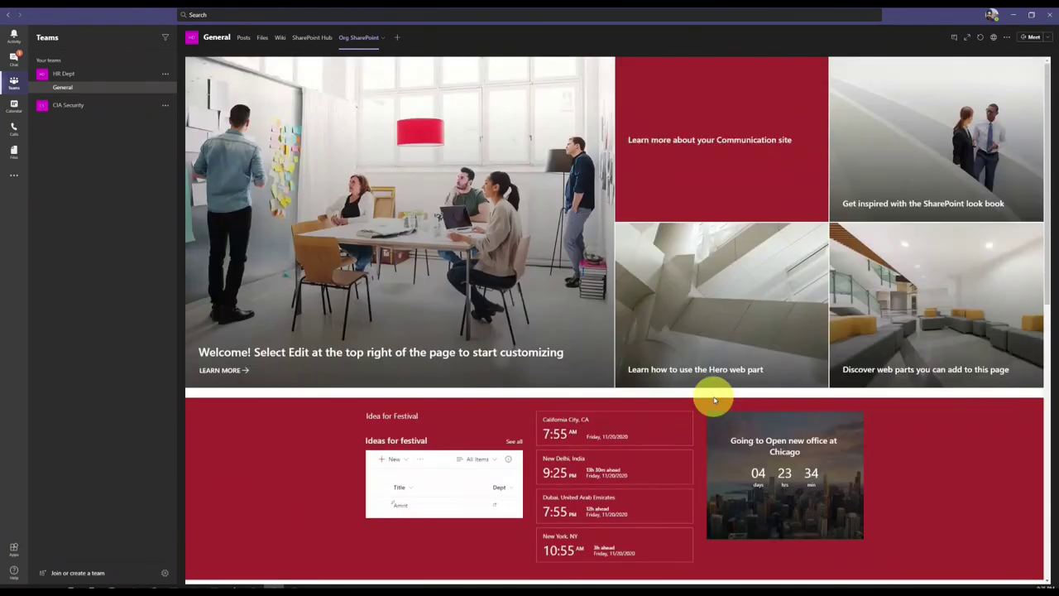